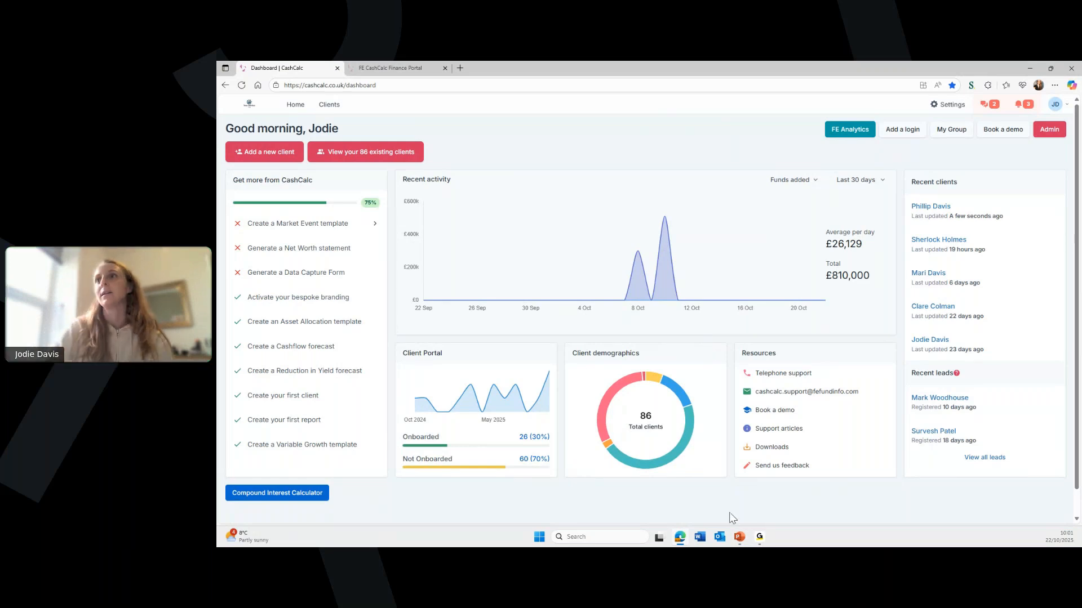
From the adviser dashboard, open the most recently updated client's Onboarding page
left_click(402, 76)
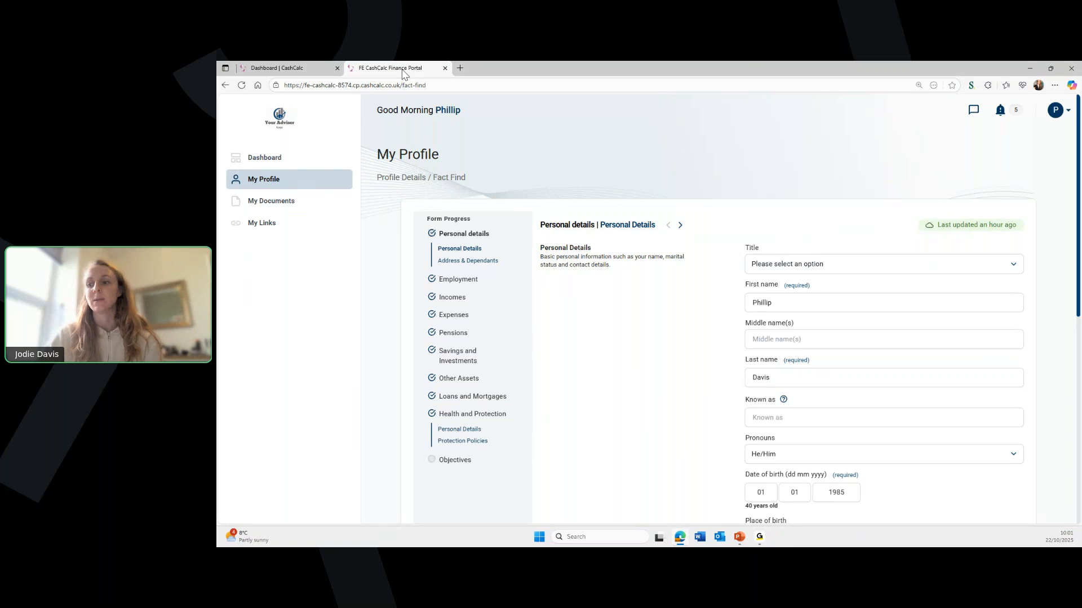
left_click(268, 68)
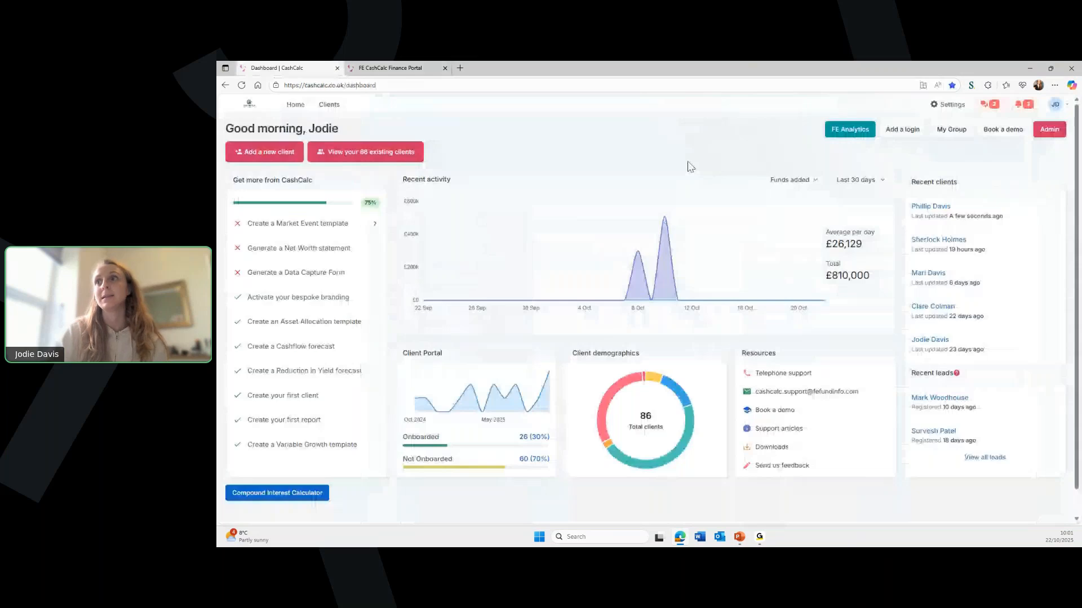
left_click(947, 212)
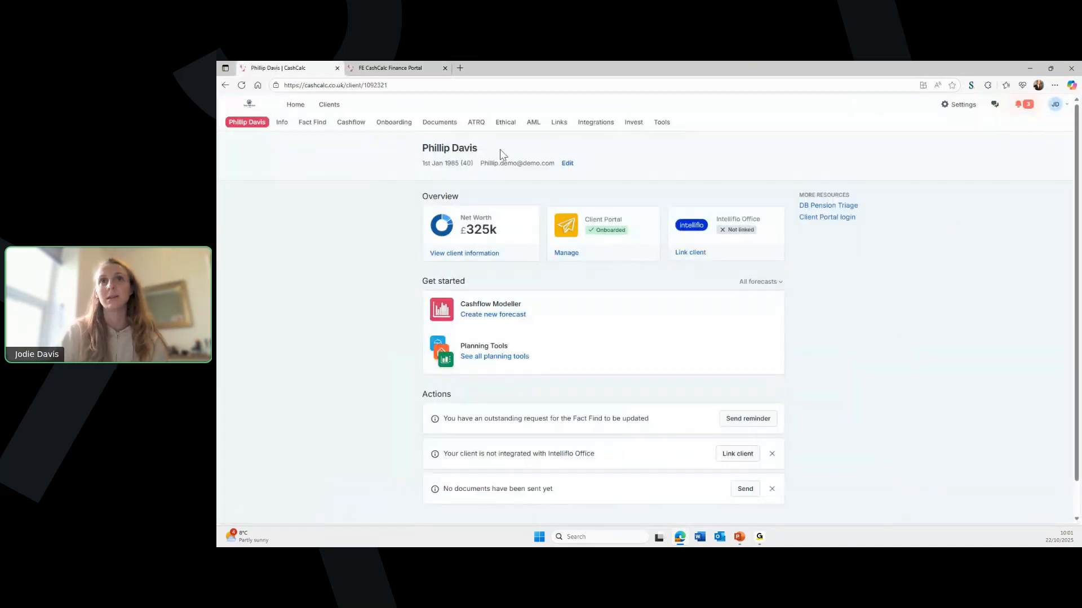
left_click(389, 128)
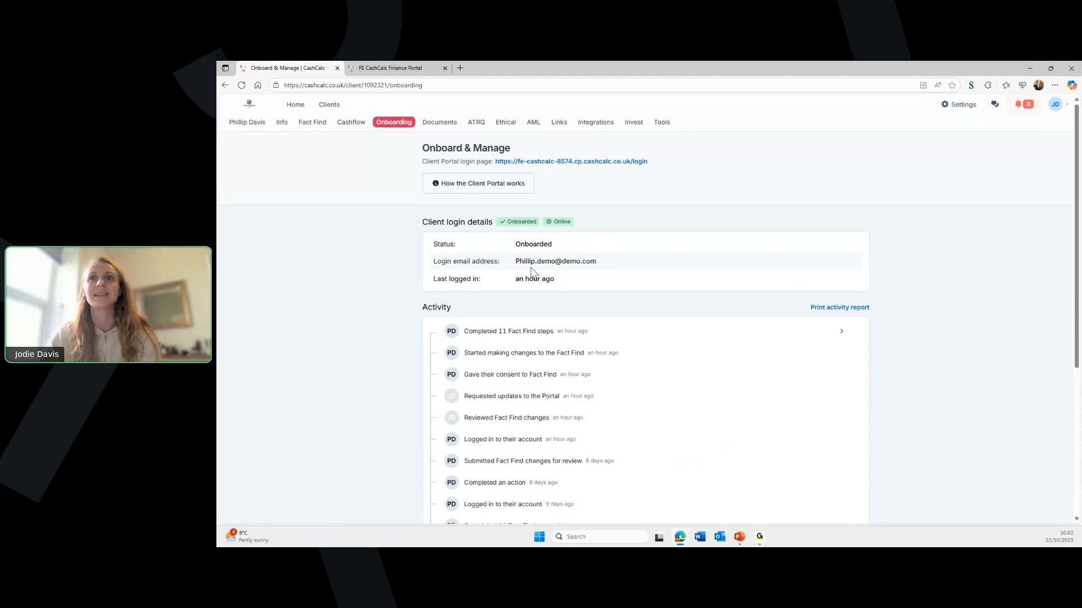
scroll(565, 271, "down", 1)
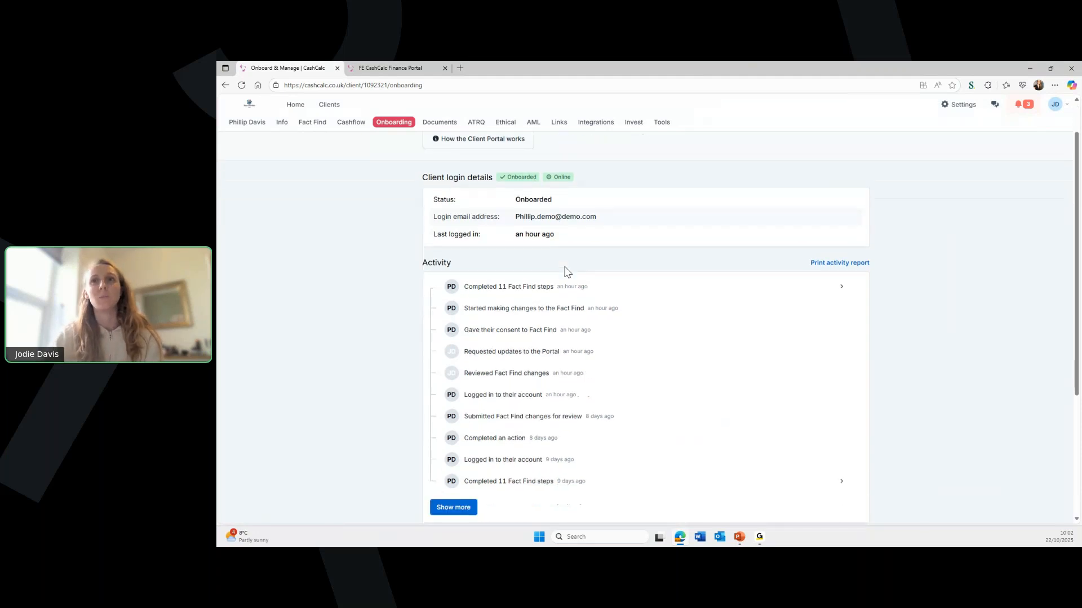
scroll(552, 282, "down", 1)
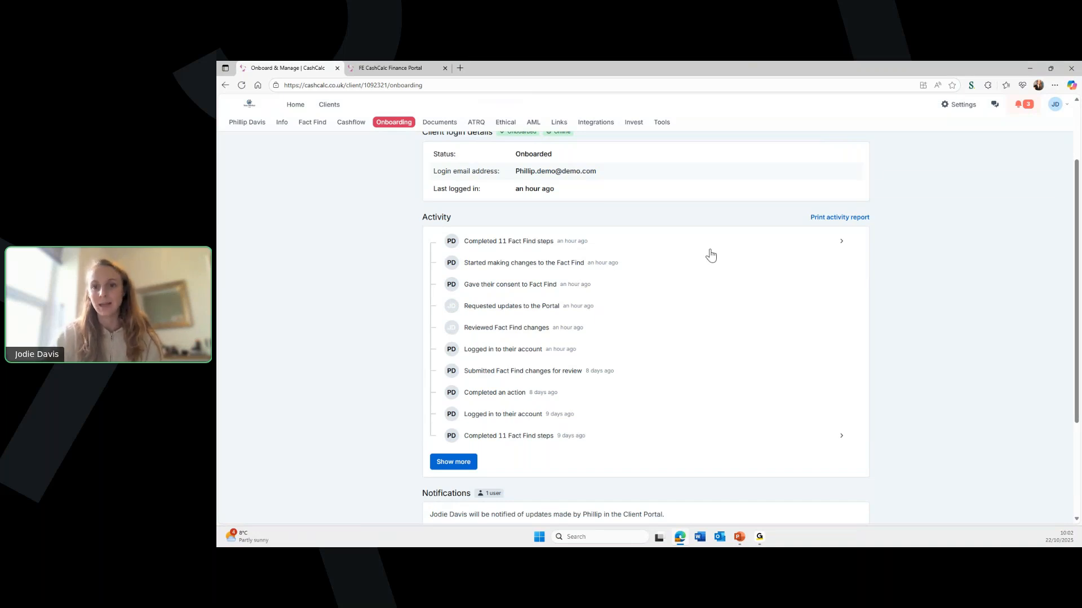
In the portal fact find, move past Personal Details and Address and Dependants to Employment
left_click(382, 70)
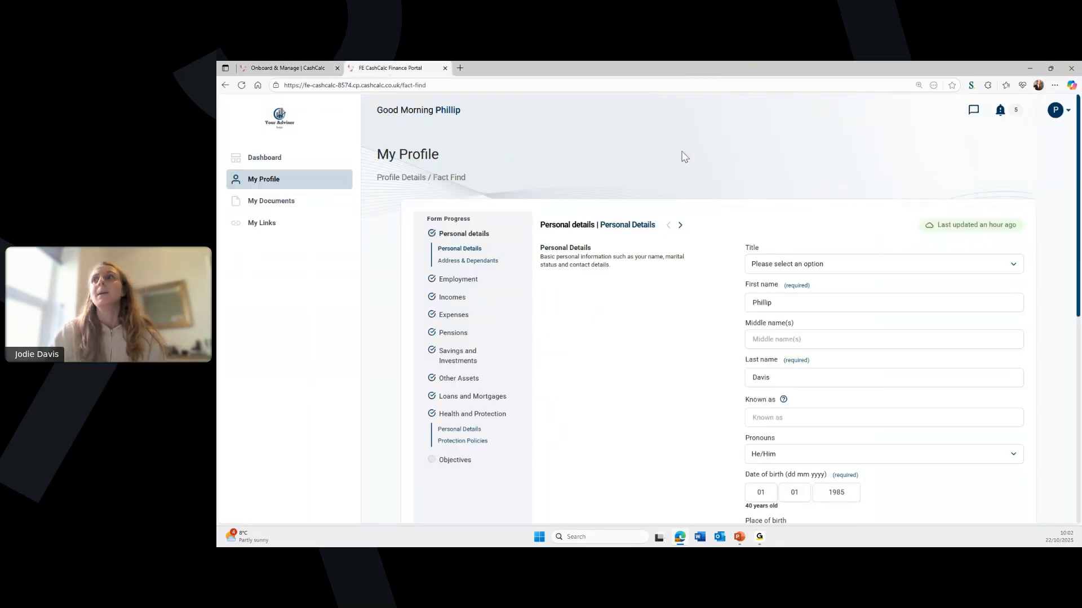
scroll(683, 154, "down", 1)
scroll(694, 290, "down", 4)
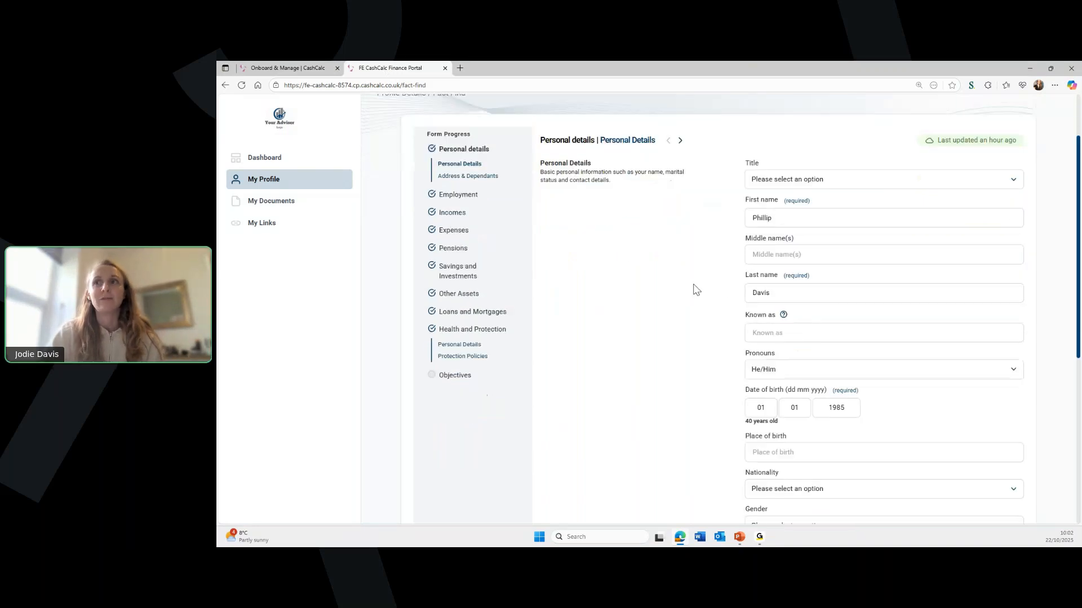
scroll(759, 291, "down", 4)
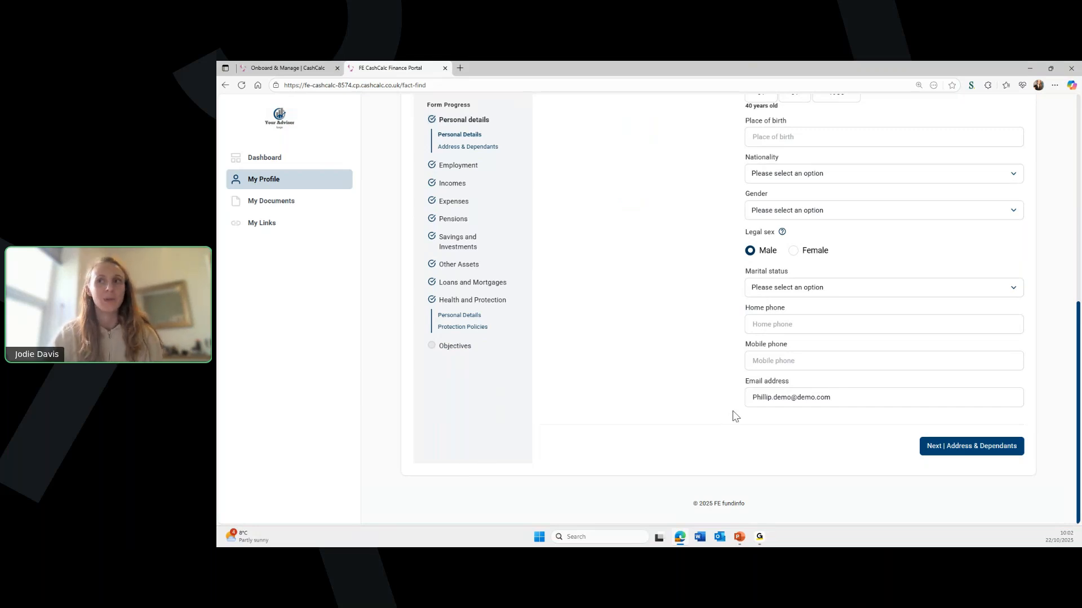
left_click(946, 446)
scroll(826, 394, "down", 3)
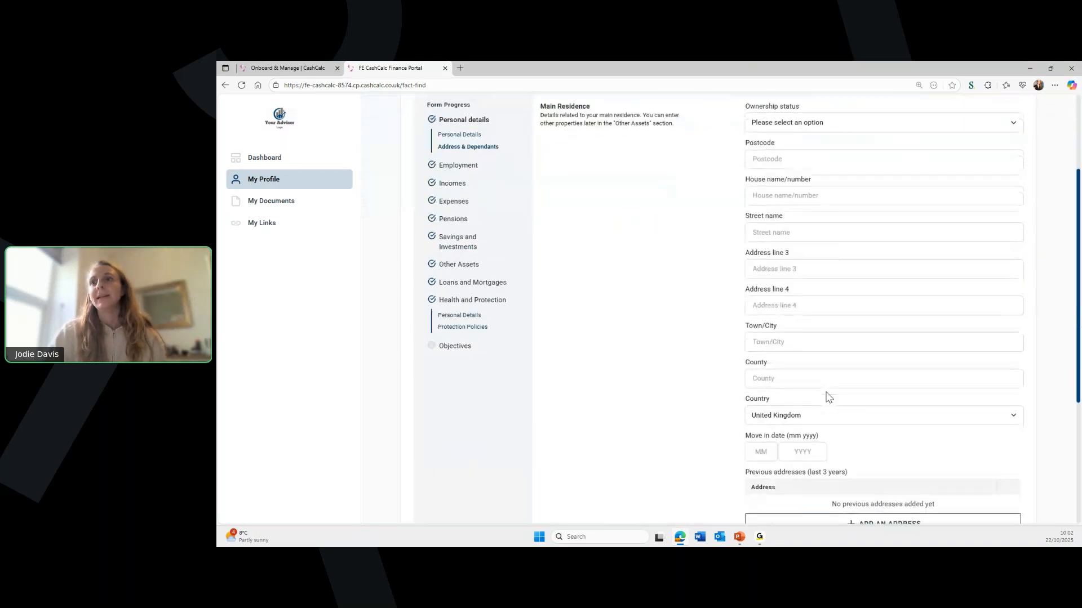
scroll(828, 397, "down", 3)
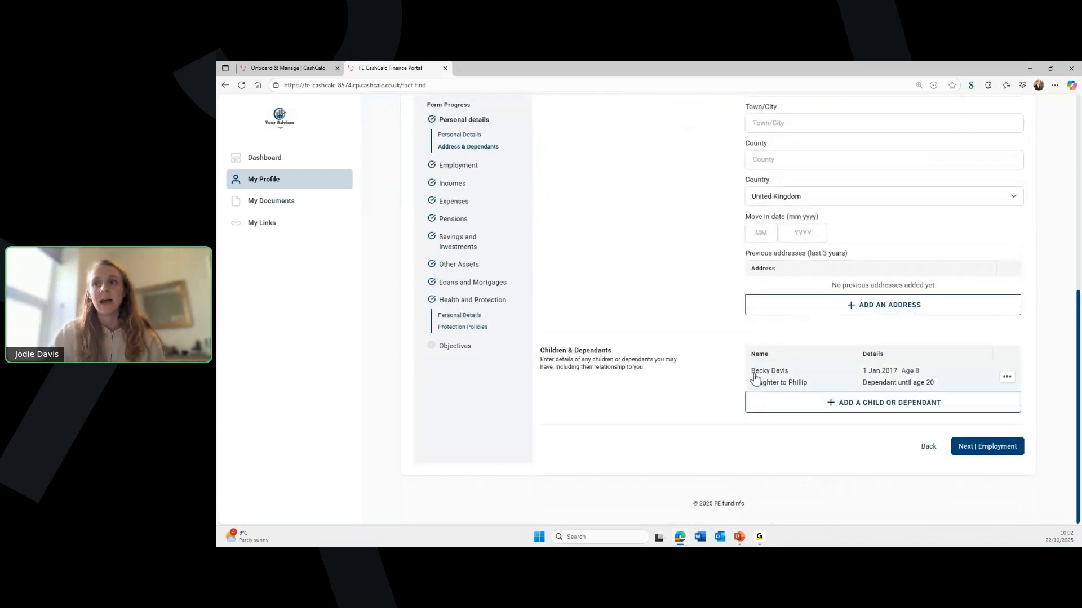
left_click(986, 446)
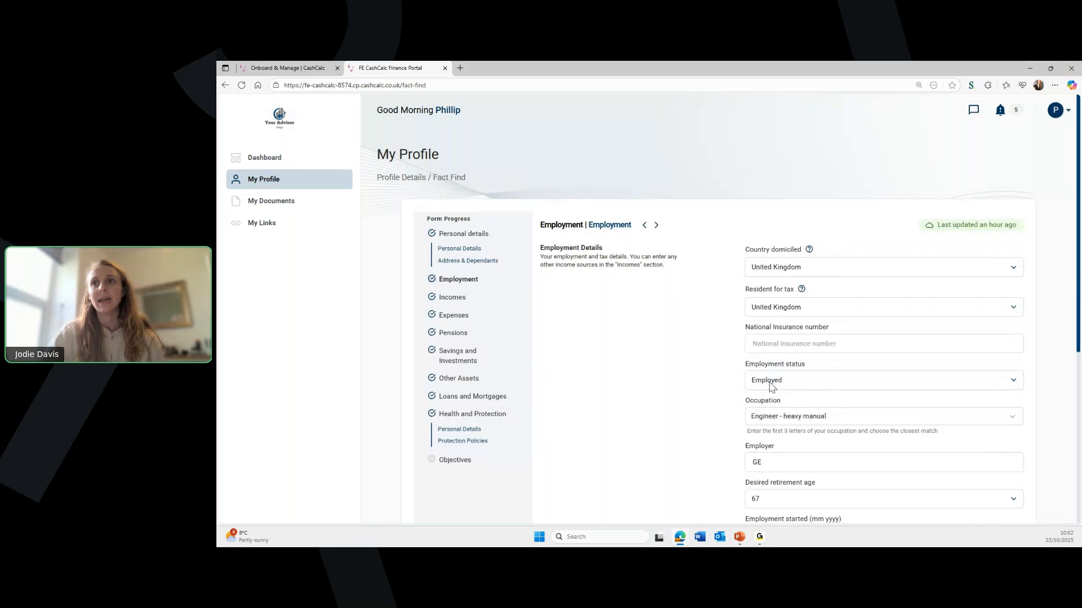
Continue past the Employment and Incomes sections to reach Expenses
scroll(781, 377, "down", 2)
scroll(893, 398, "down", 3)
scroll(986, 435, "up", 2)
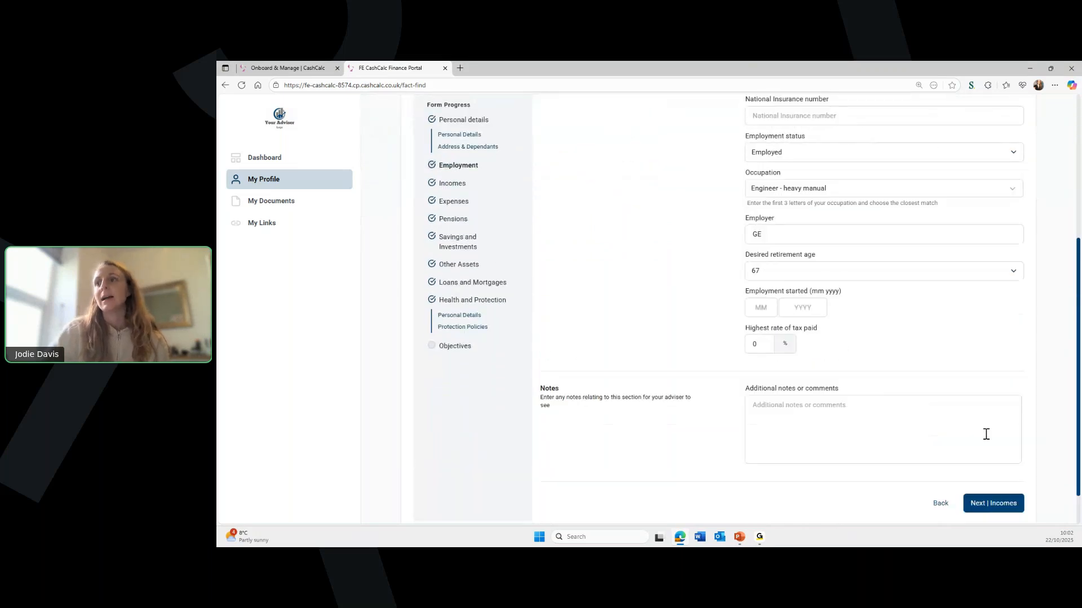
scroll(896, 393, "up", 1)
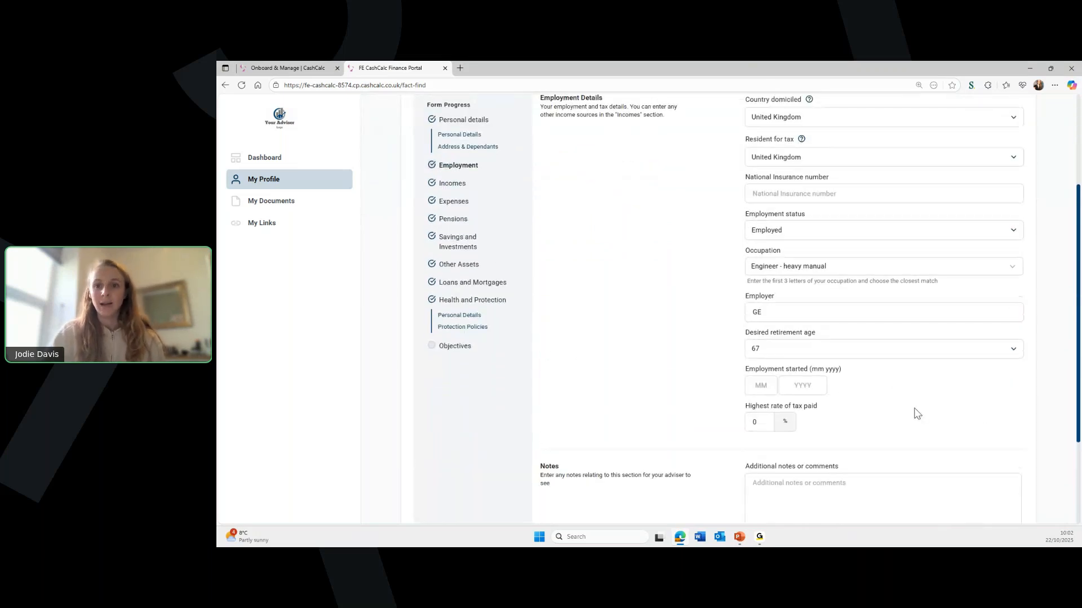
scroll(922, 420, "down", 5)
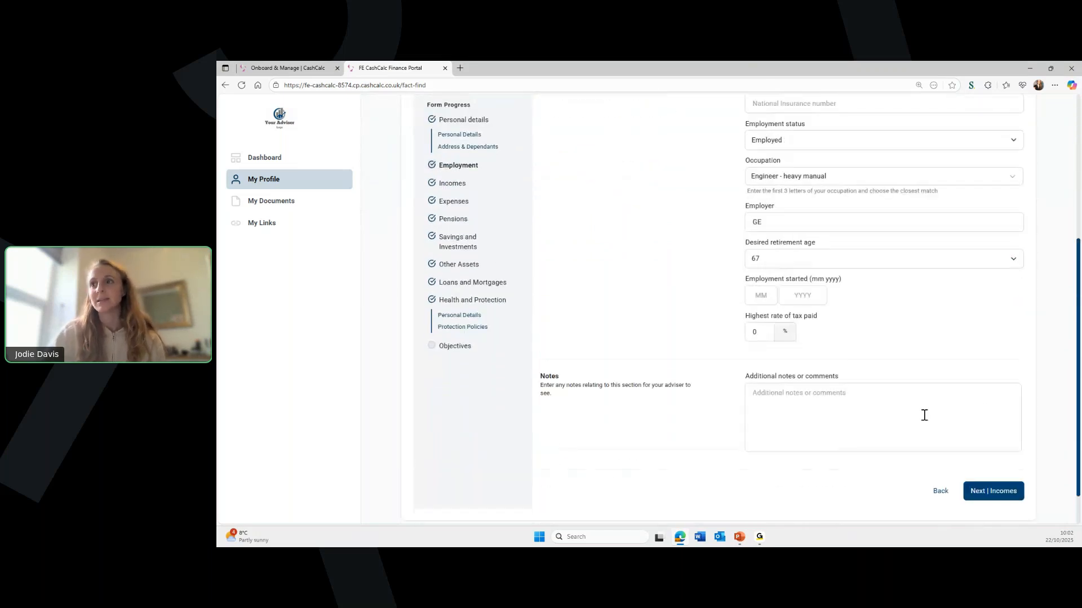
left_click(995, 448)
scroll(927, 404, "down", 2)
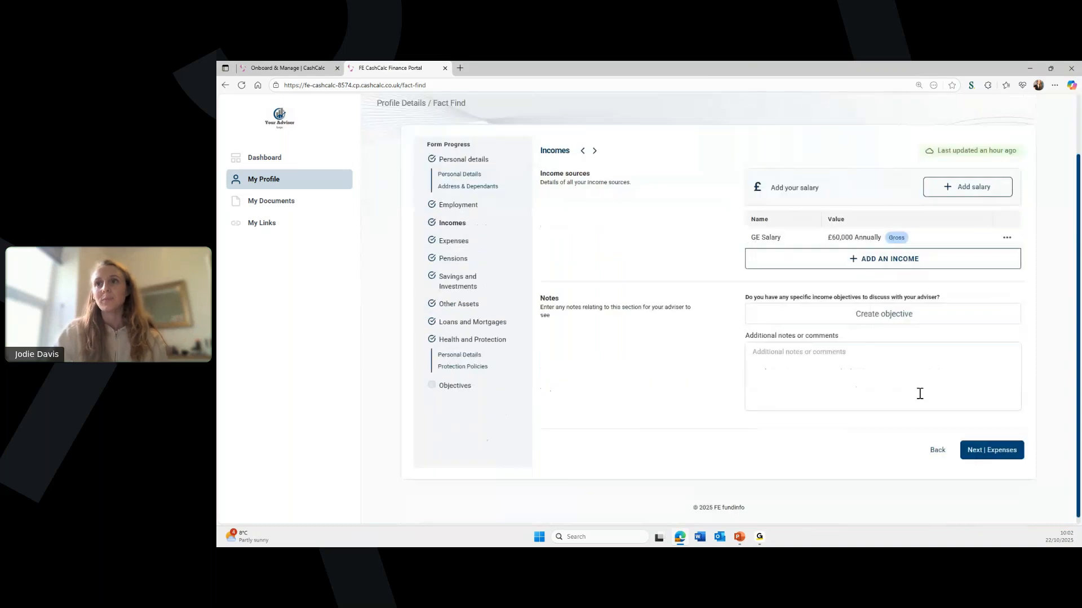
left_click(986, 451)
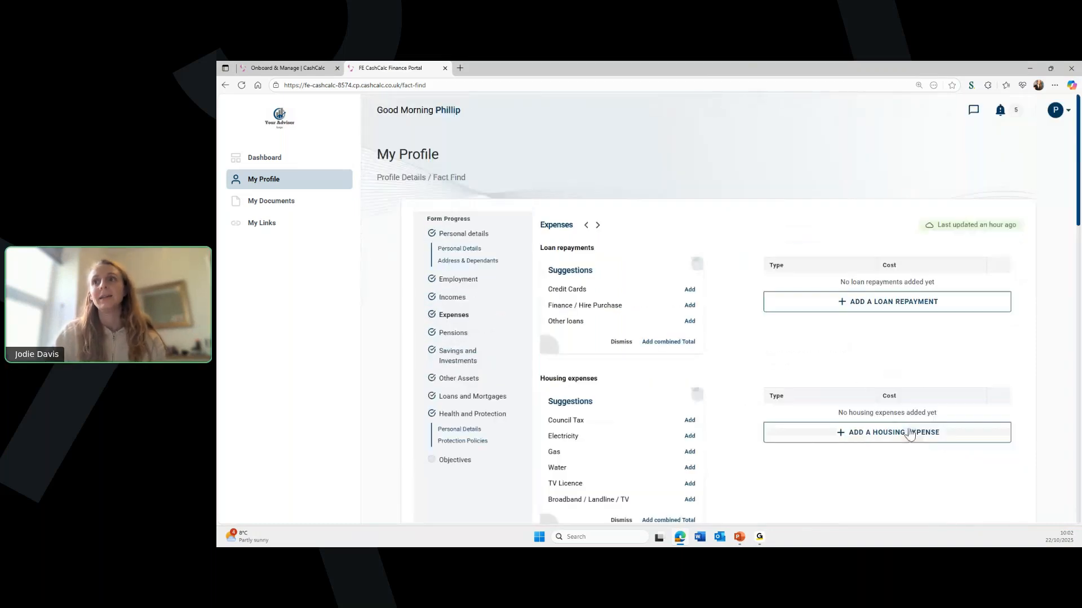
Move past Expenses, Pensions and Savings and Investments to the Other Assets section
scroll(909, 434, "down", 15)
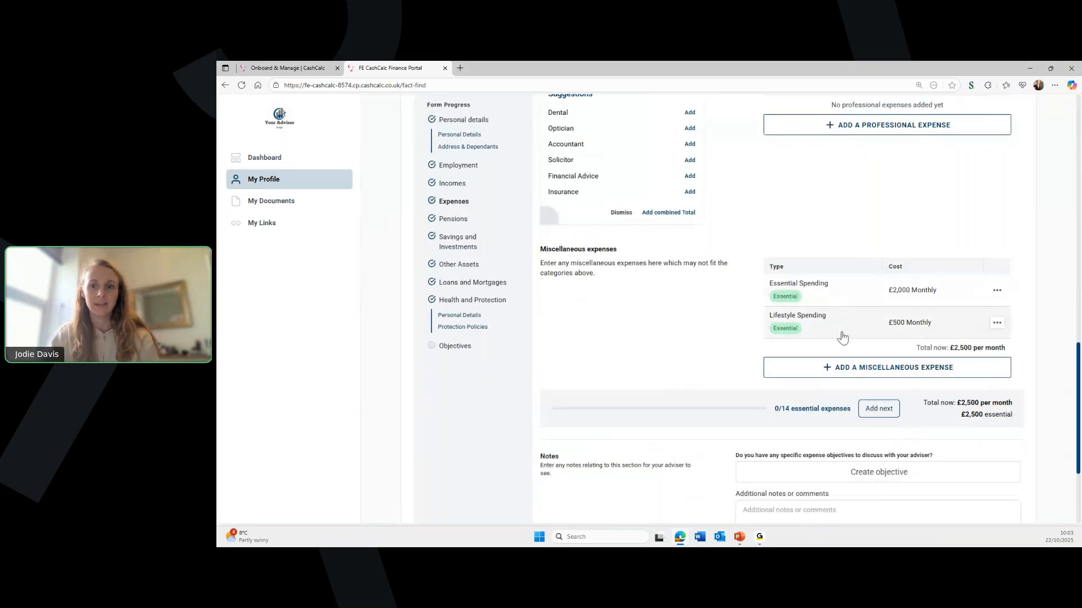
scroll(918, 381, "down", 2)
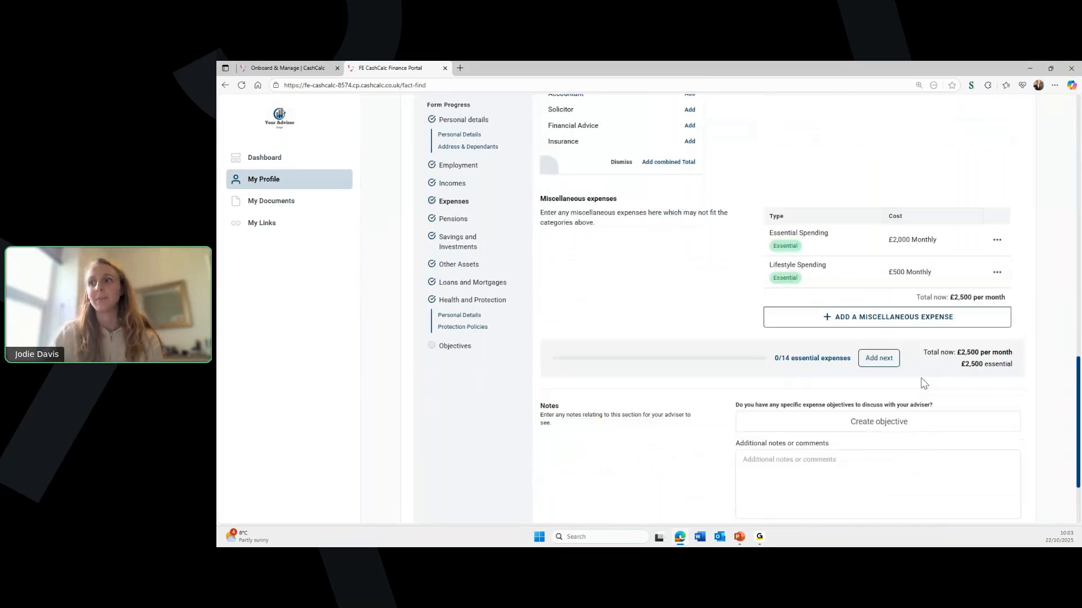
scroll(958, 417, "down", 1)
left_click(992, 447)
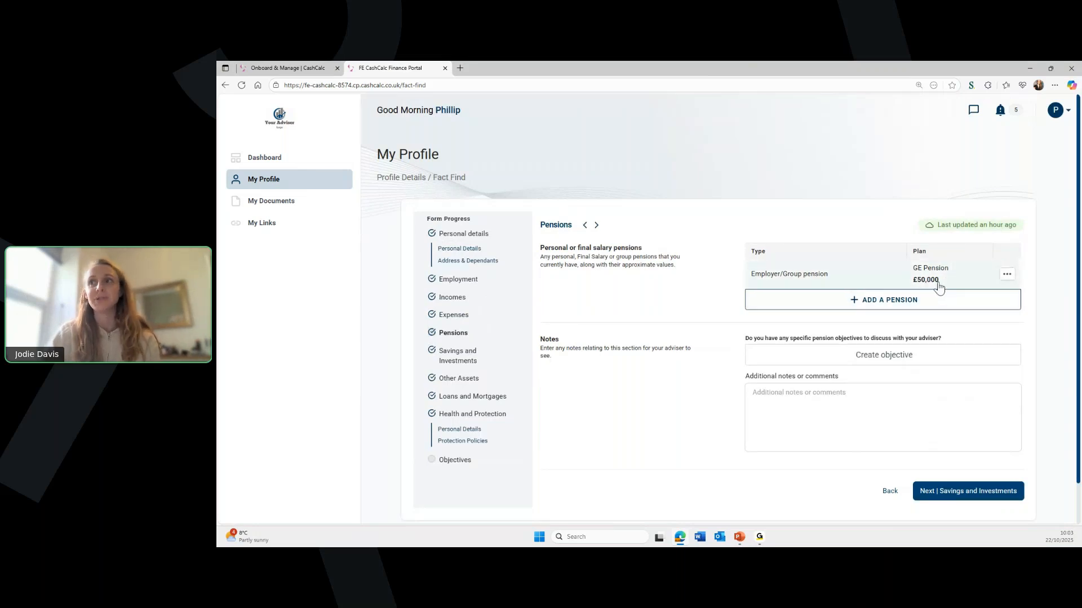
left_click(952, 490)
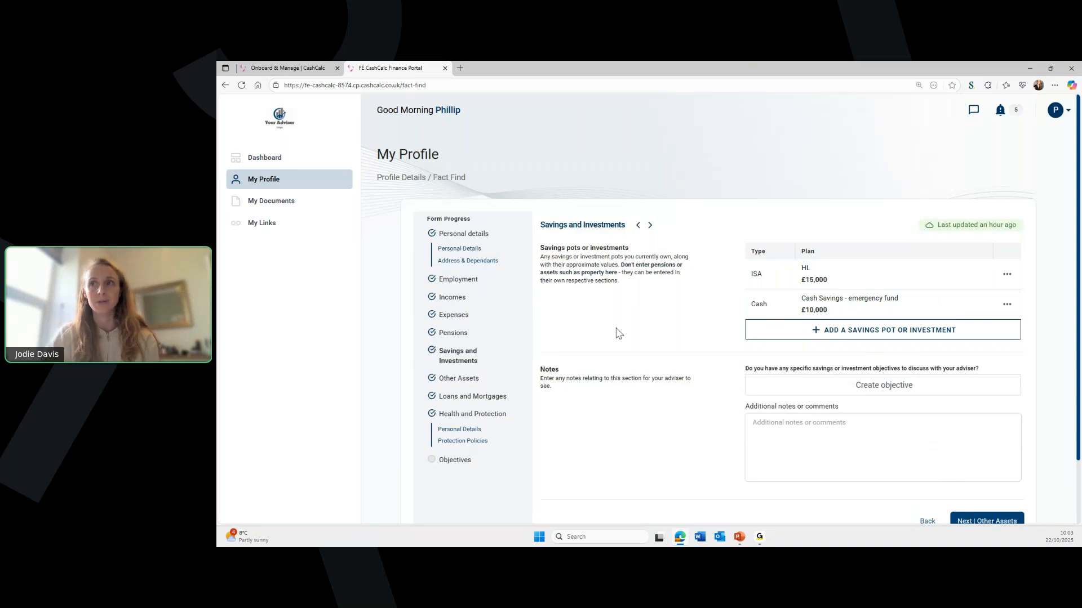
scroll(890, 358, "down", 3)
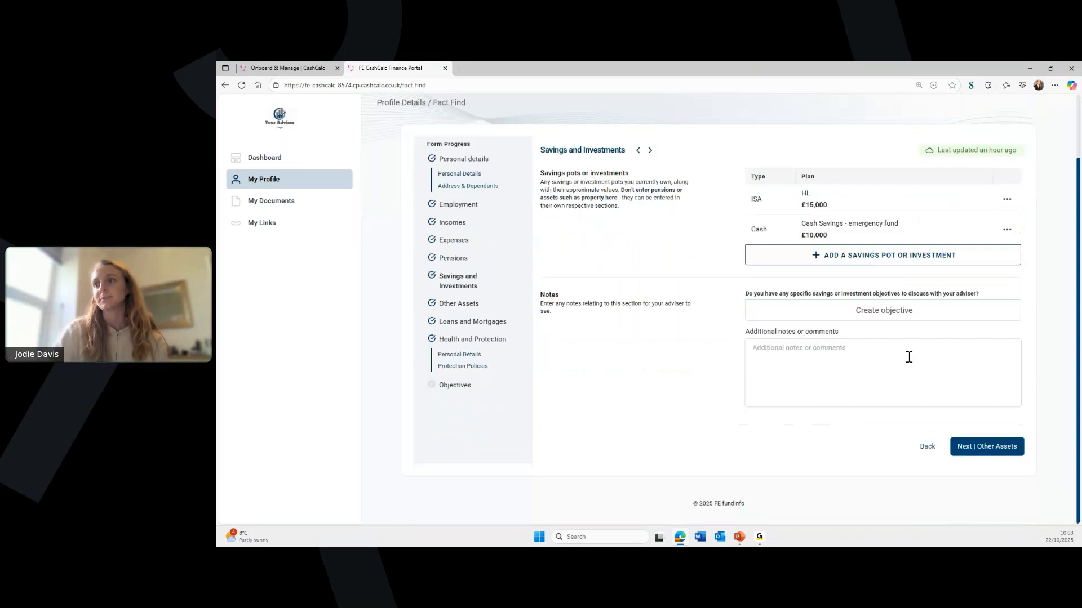
left_click(987, 446)
Continue through Loans and Mortgages and the health details to Protection Policies
left_click(987, 489)
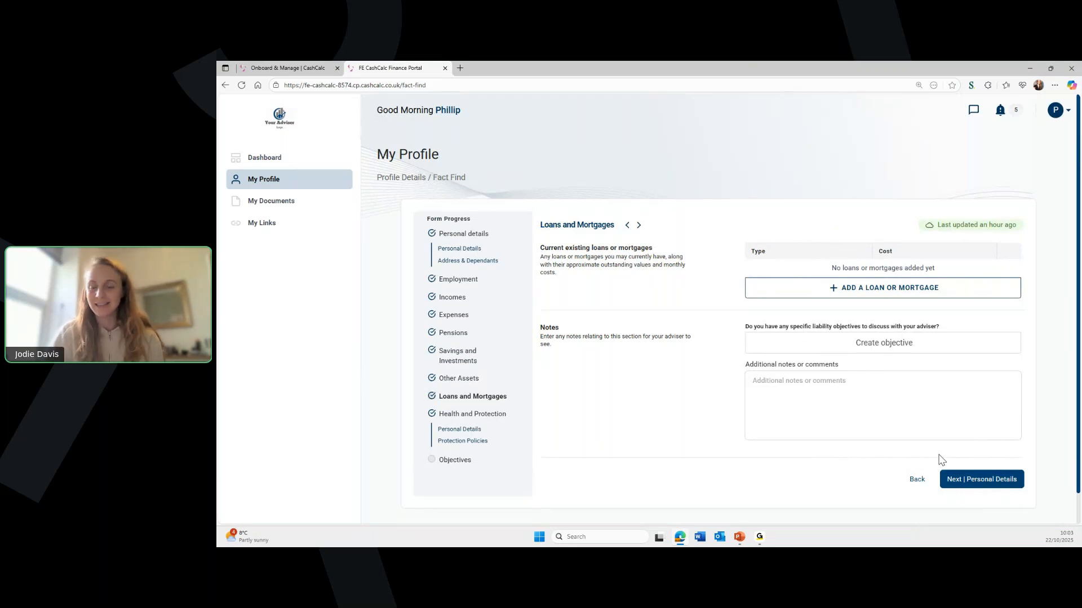
left_click(972, 481)
scroll(726, 359, "down", 1)
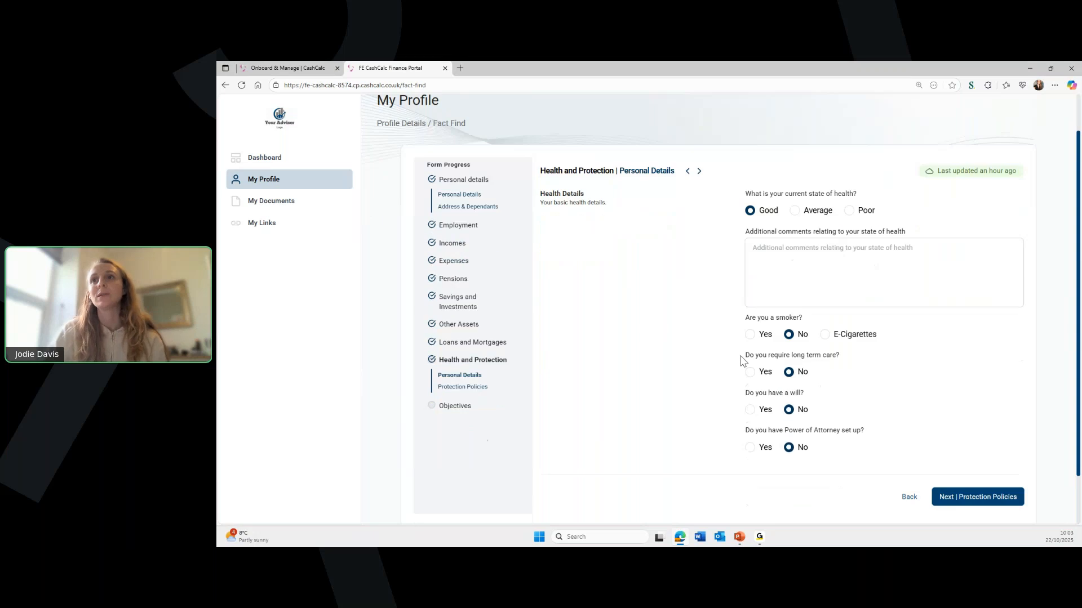
scroll(742, 360, "down", 1)
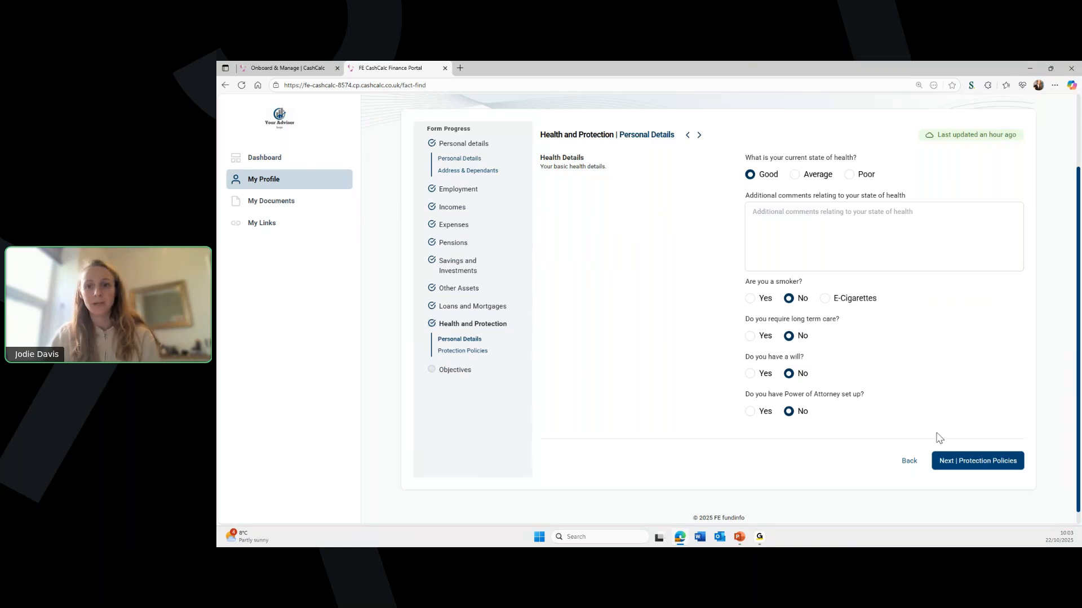
left_click(990, 468)
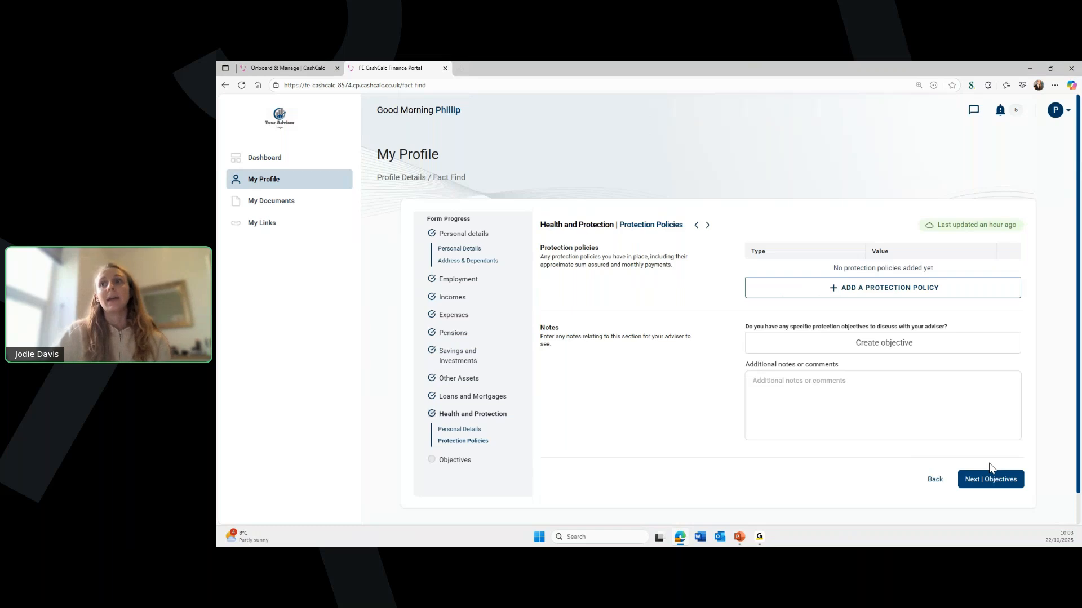
Scroll past the £47-per-month life cover quote and continue to Objectives
scroll(715, 355, "down", 1)
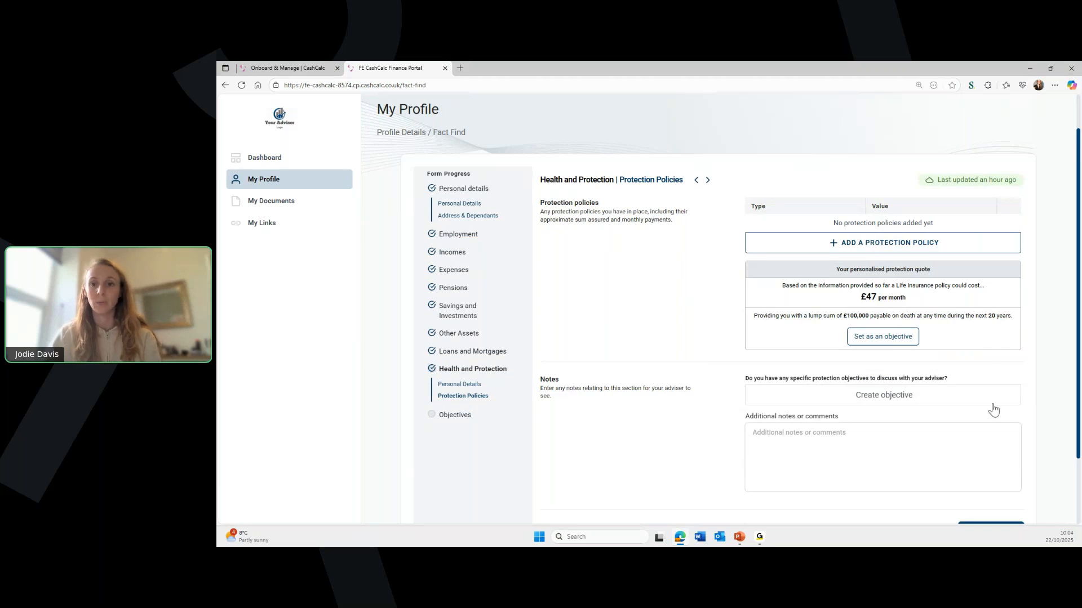
scroll(993, 408, "down", 2)
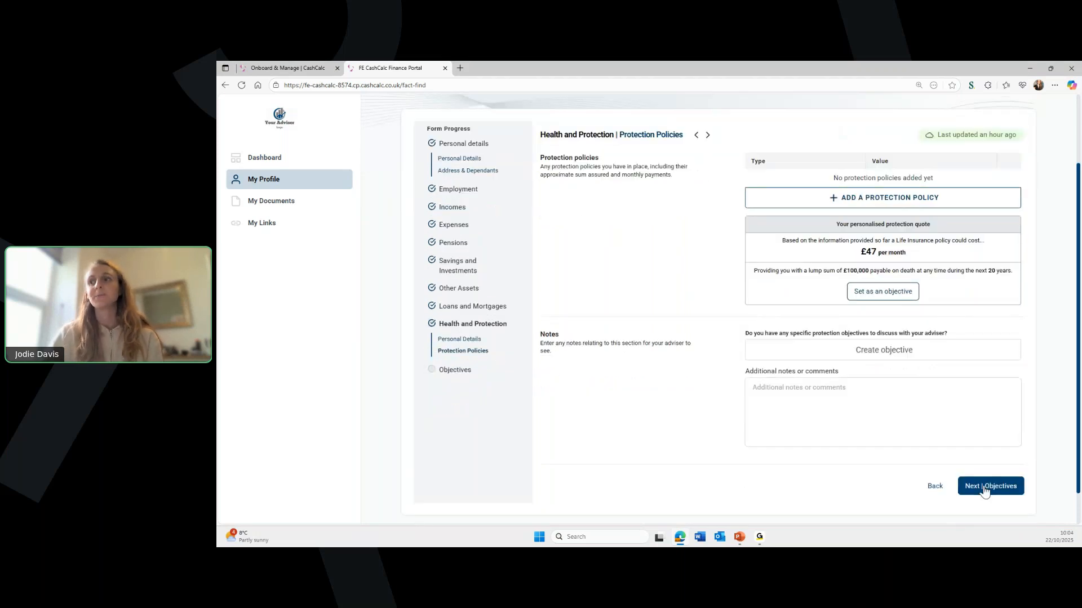
left_click(981, 498)
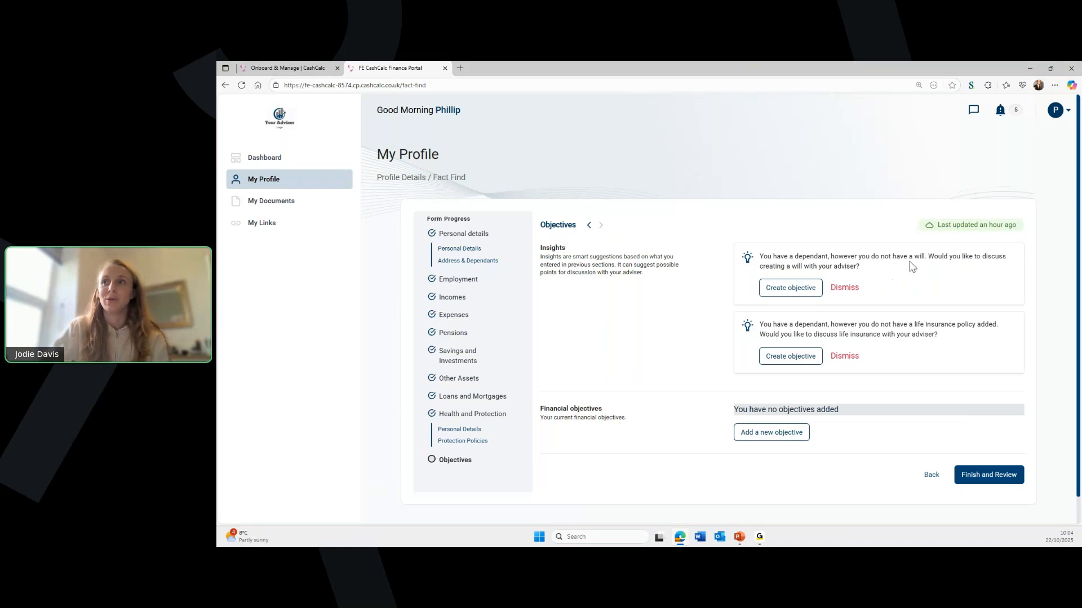
Add the will and life insurance insights as objectives, then finish to the Fact Find review
left_click(801, 289)
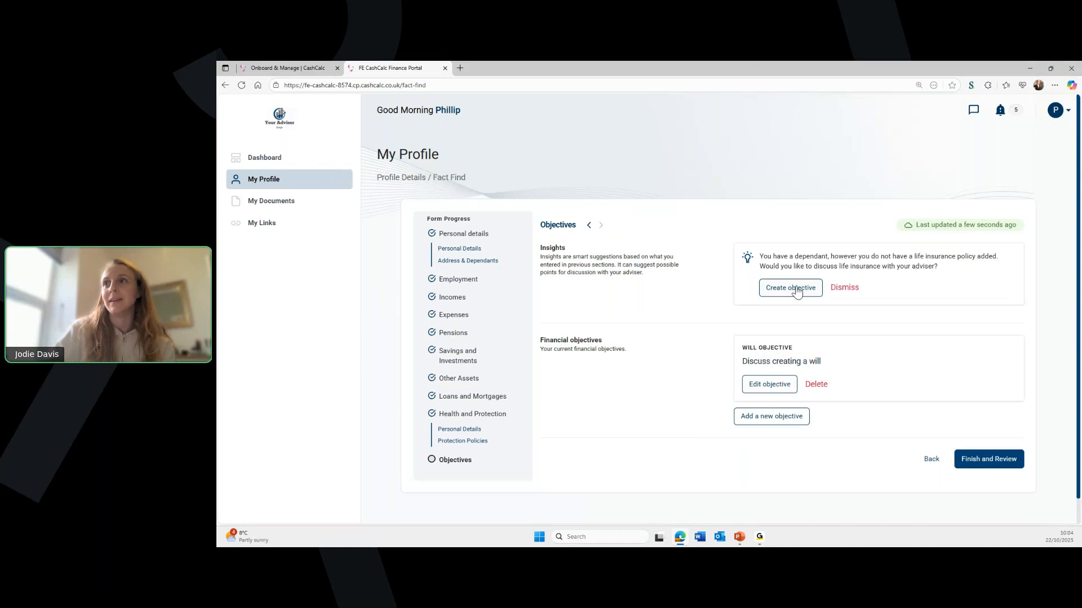
left_click(796, 293)
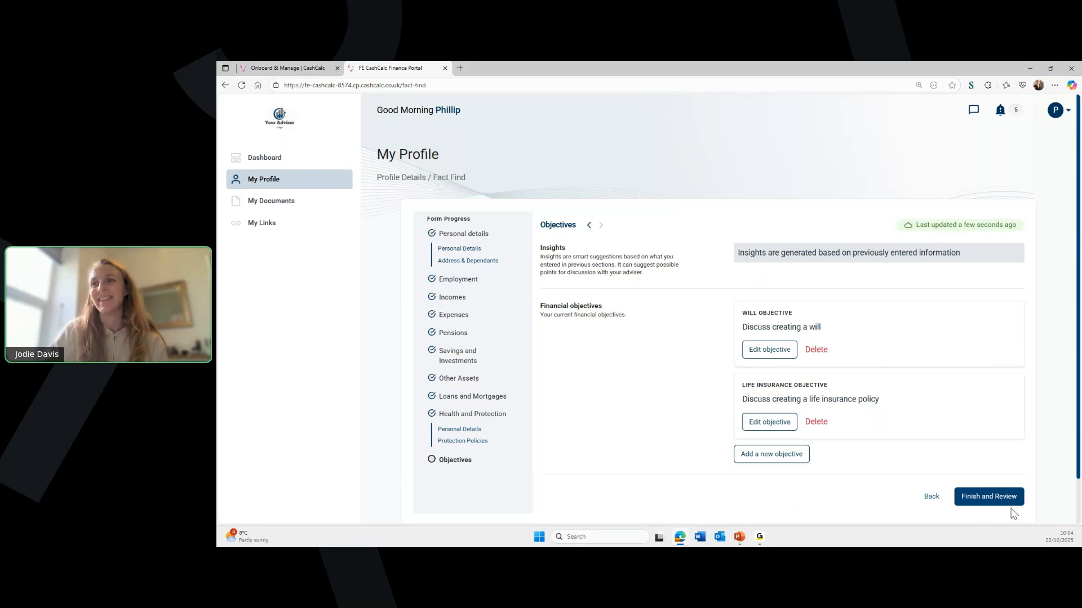
left_click(1001, 503)
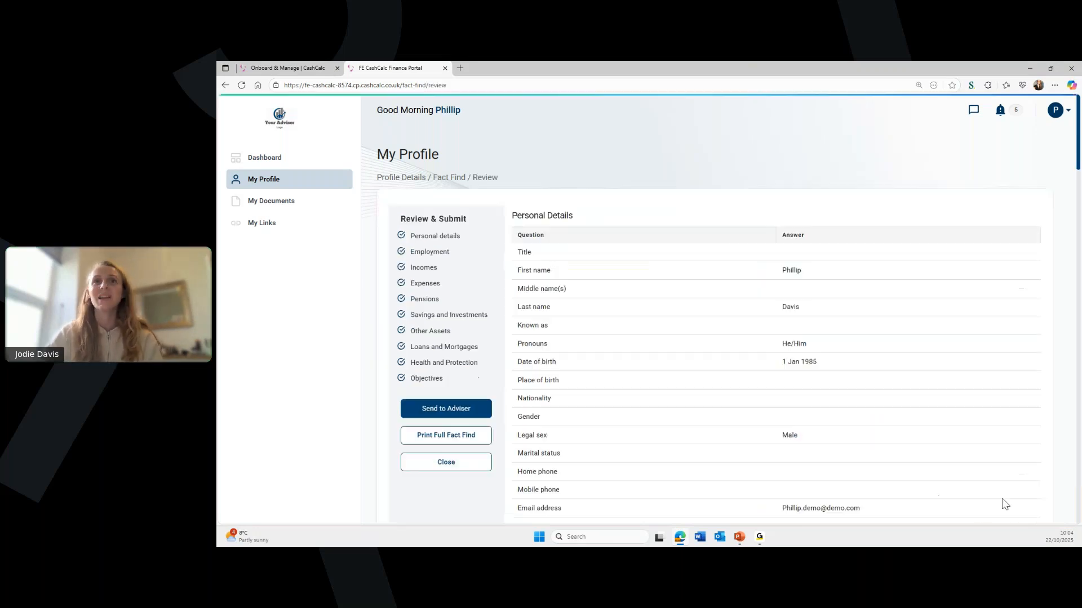
Send the Fact Find updates to the adviser and return to the Onboard & Manage tab
scroll(713, 363, "down", 3)
scroll(713, 362, "down", 7)
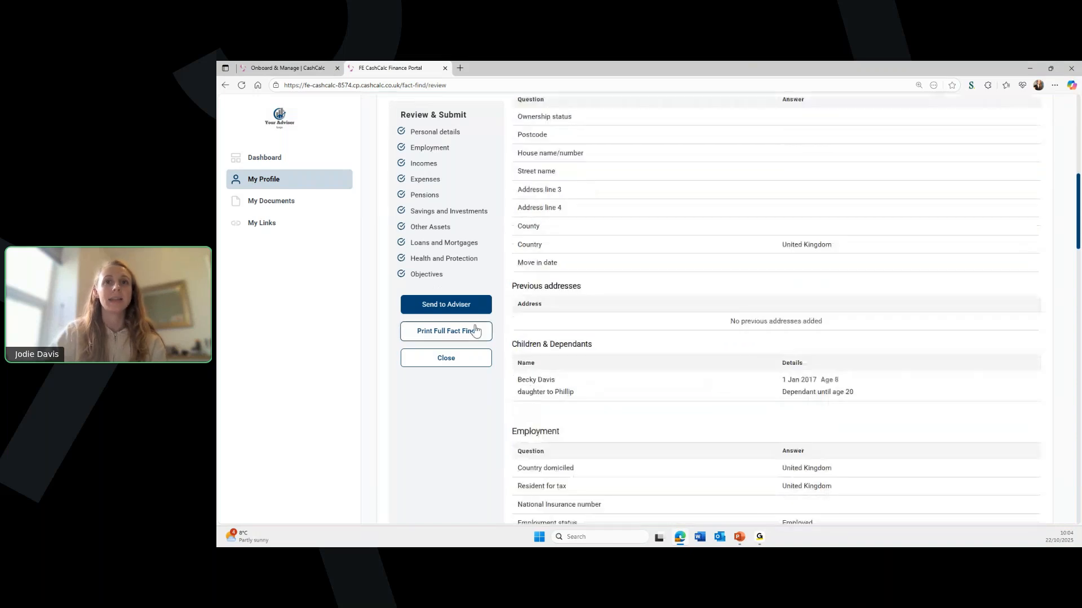
left_click(442, 310)
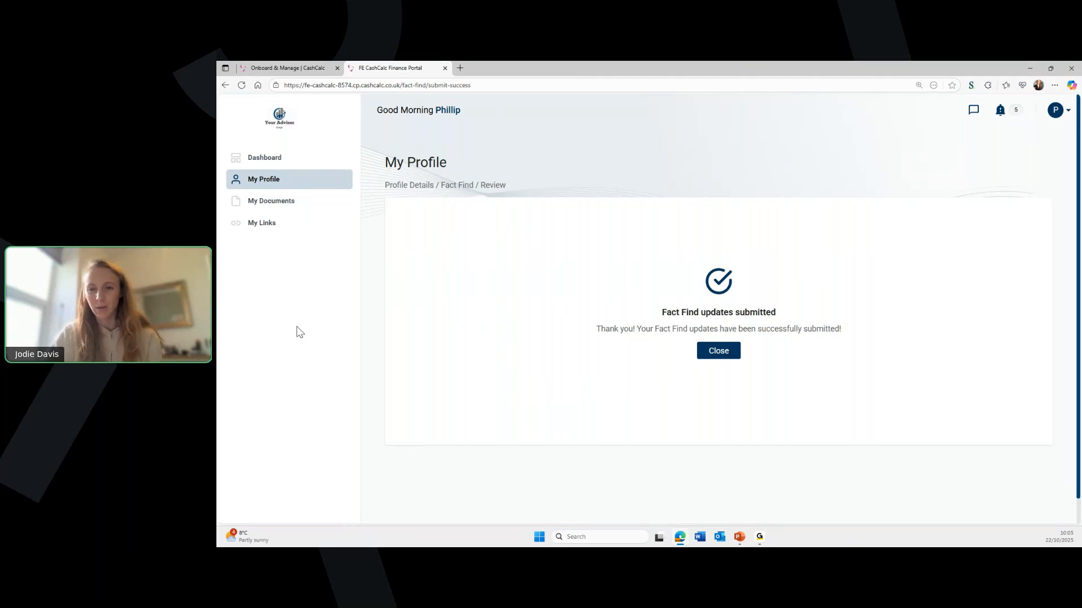
left_click(286, 70)
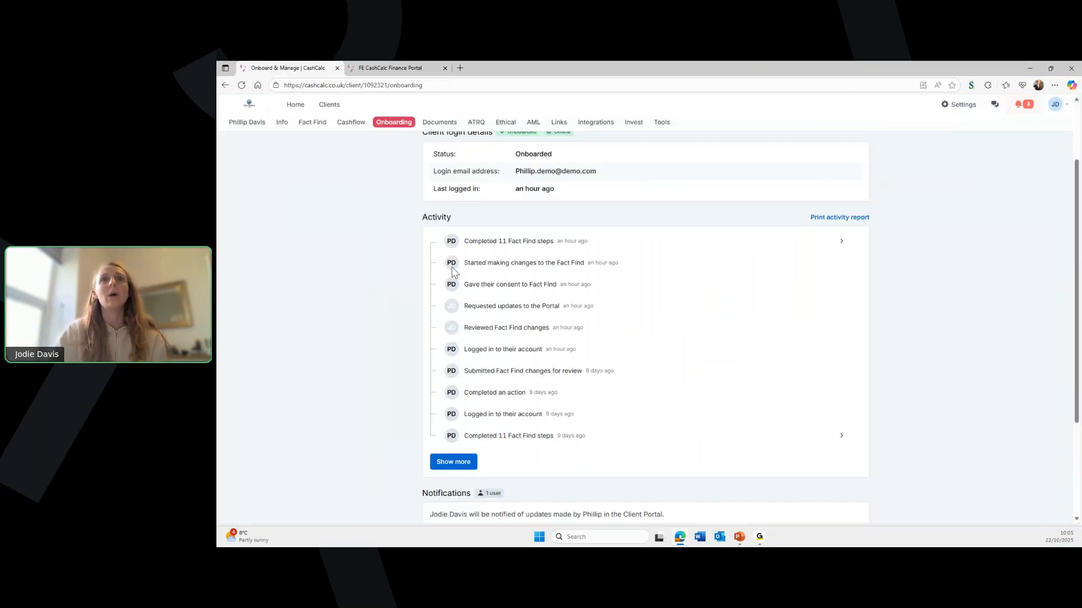
Reload the client's activity and open the client's new update from the notifications
scroll(452, 272, "up", 2)
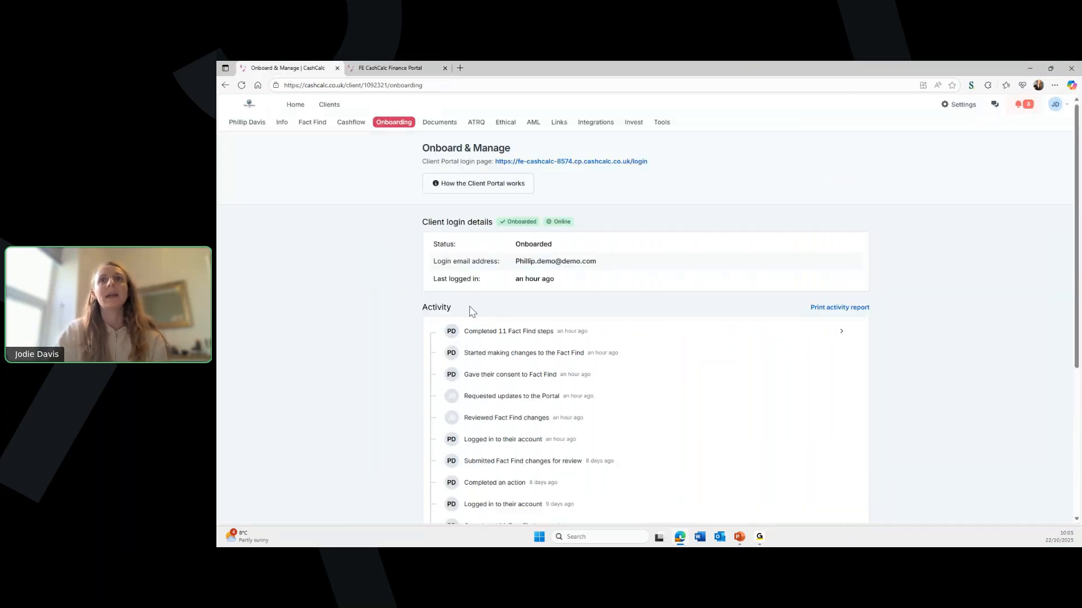
left_click(243, 86)
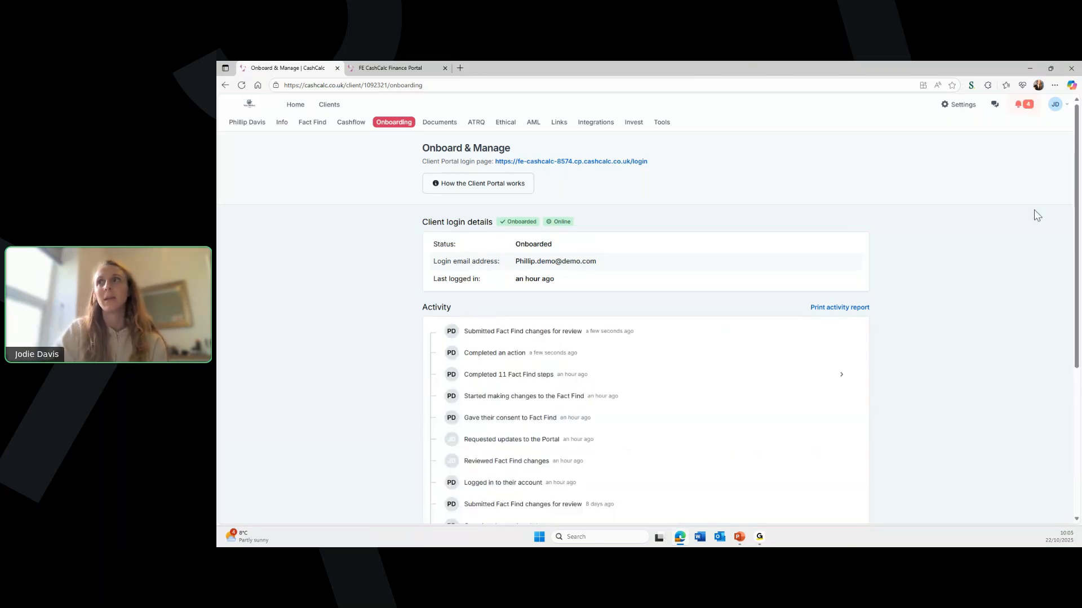
left_click(1024, 107)
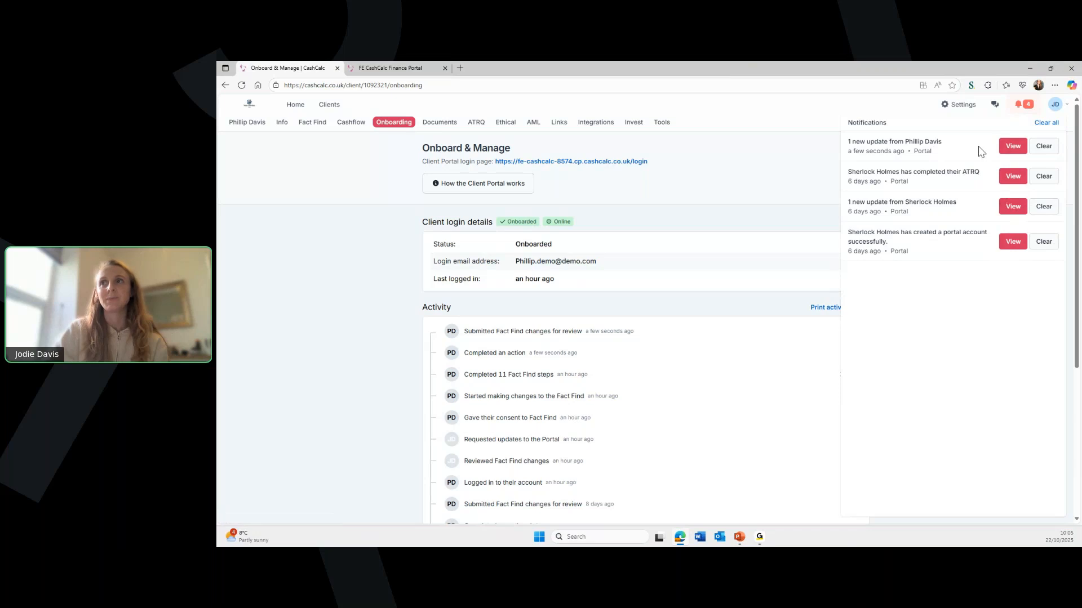
left_click(1015, 146)
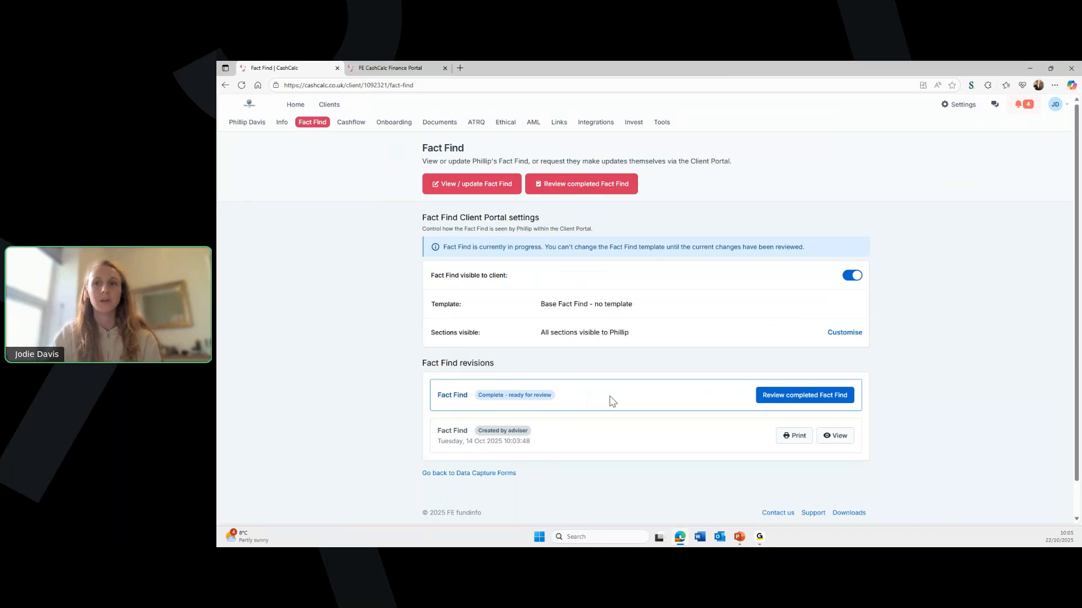
Review the completed Fact Find and save the Will and Life Insurance objectives to client information
left_click(779, 403)
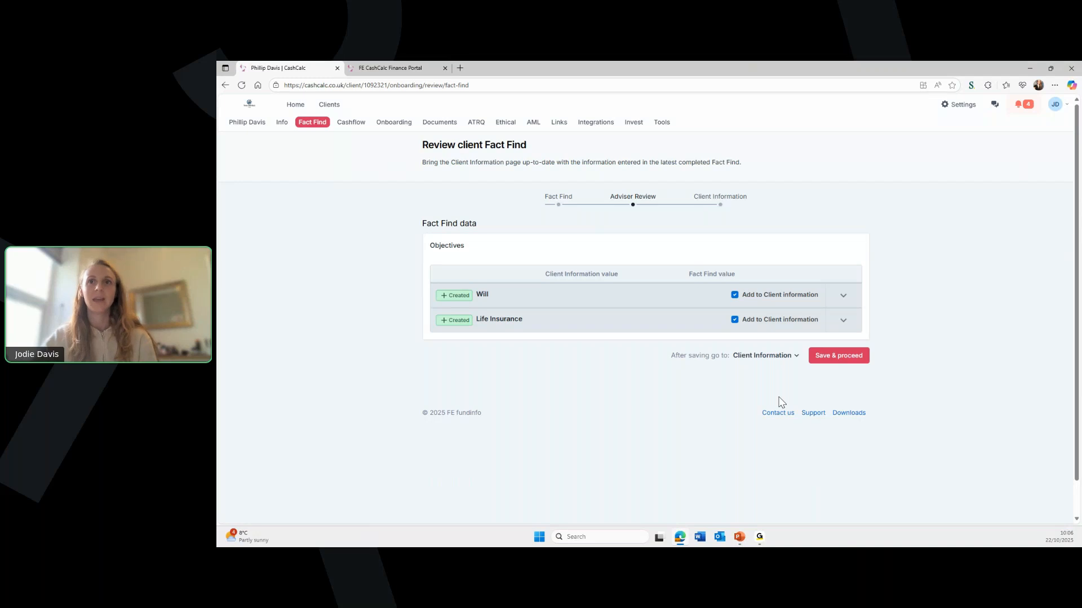
left_click(844, 296)
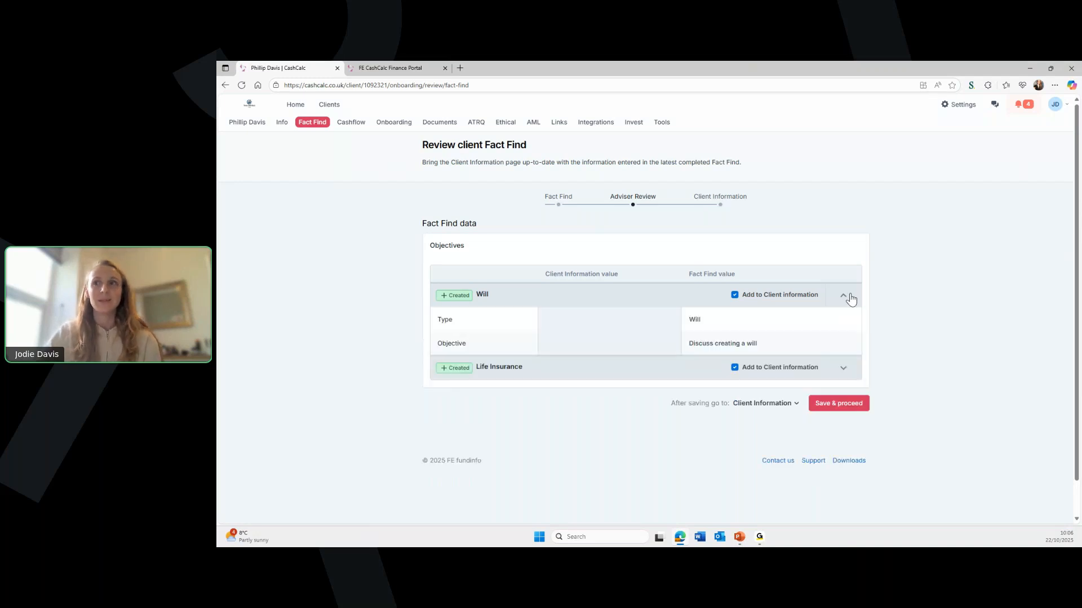
left_click(843, 369)
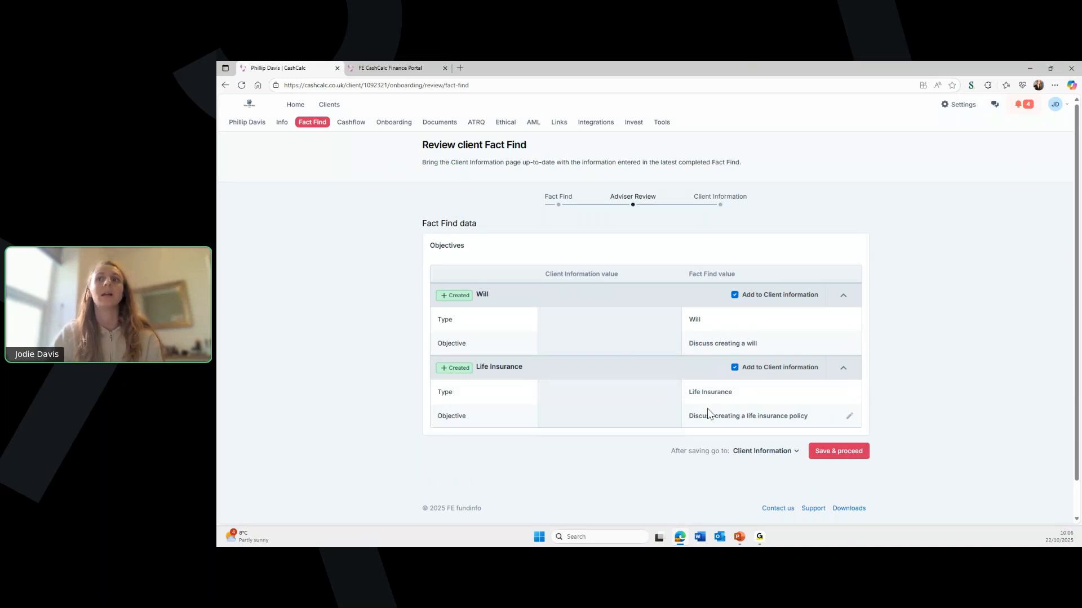
left_click(854, 456)
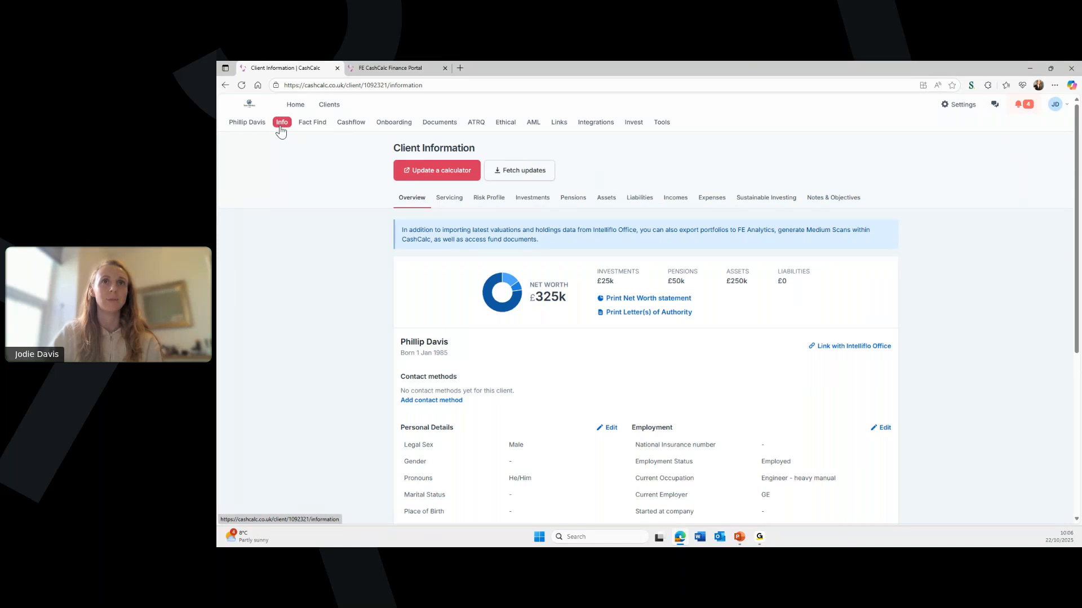
left_click(309, 127)
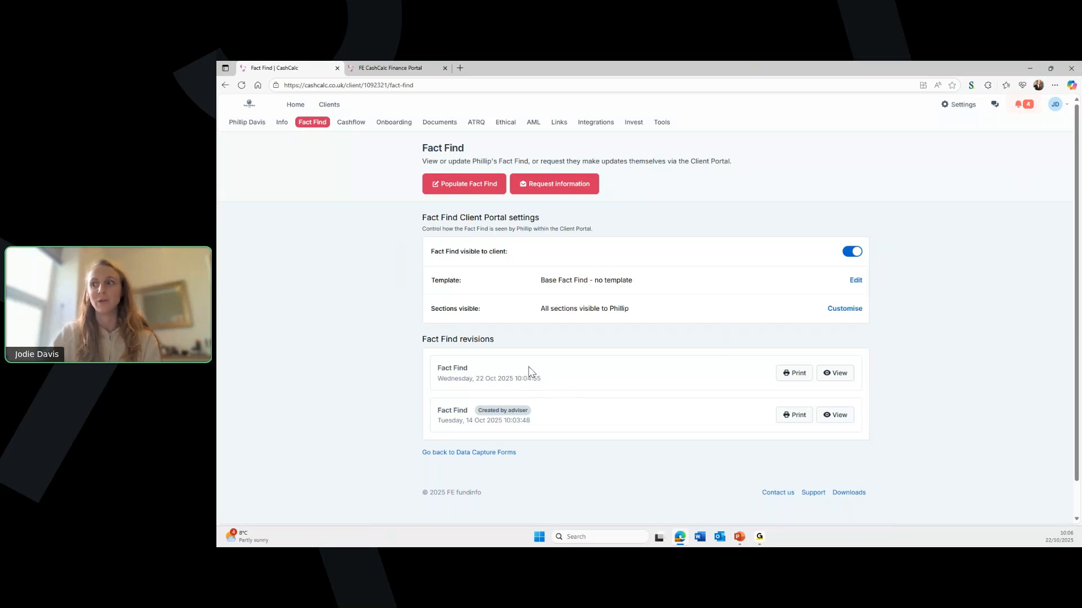
Go back to Client Information and view the Servicing tab, which shows no upcoming review
left_click(279, 124)
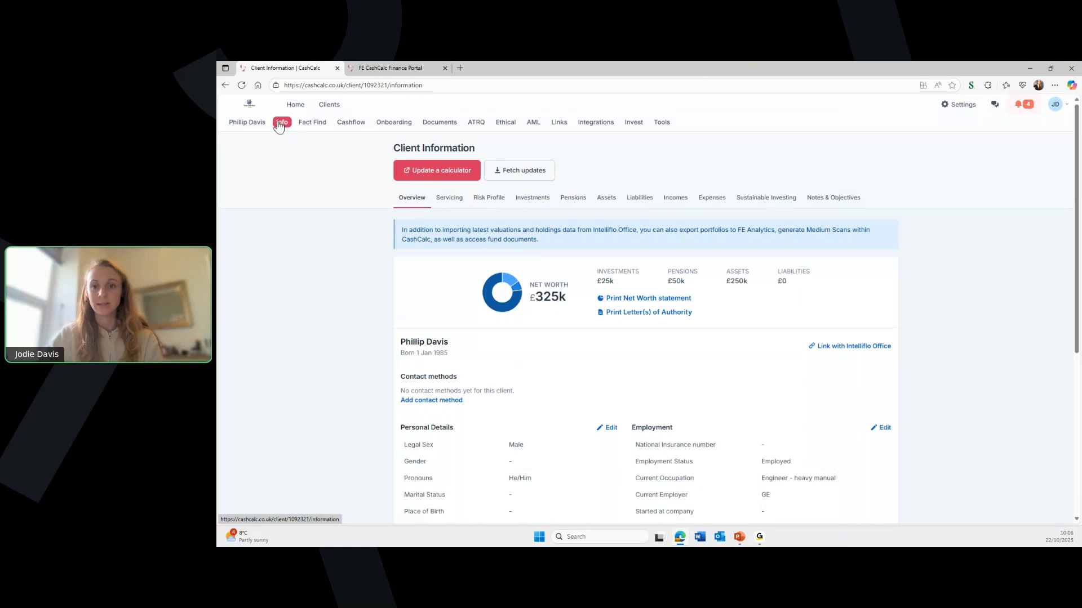
scroll(659, 304, "down", 1)
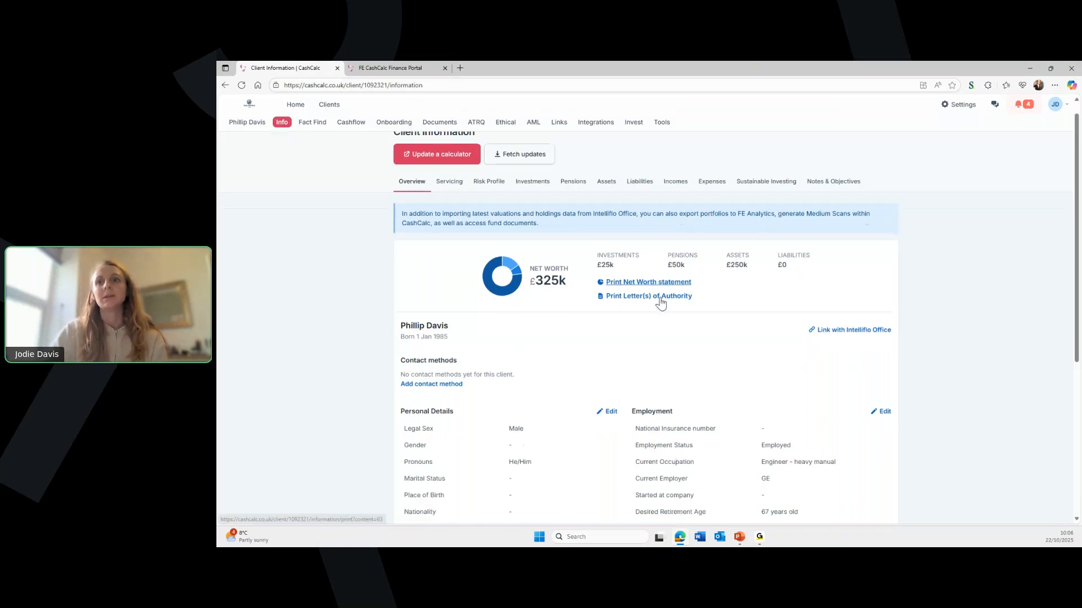
left_click(449, 153)
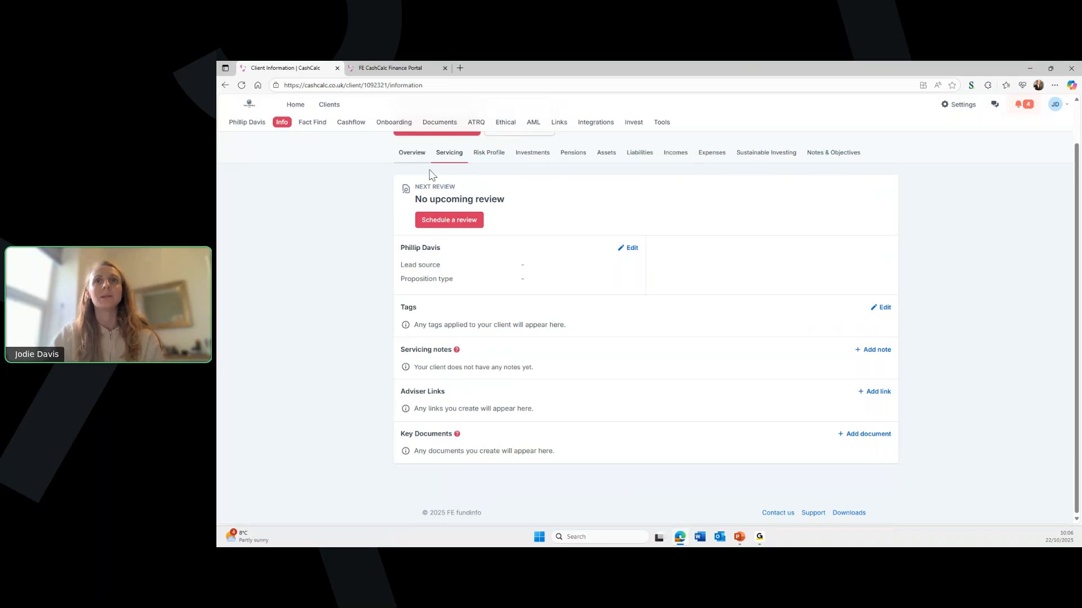
left_click(411, 153)
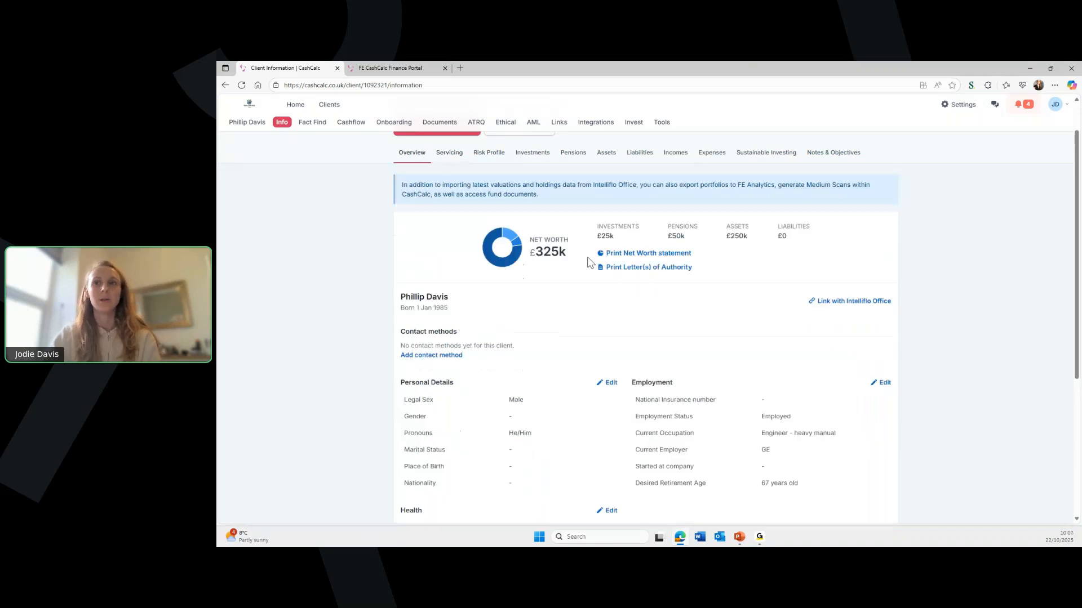
scroll(600, 273, "down", 4)
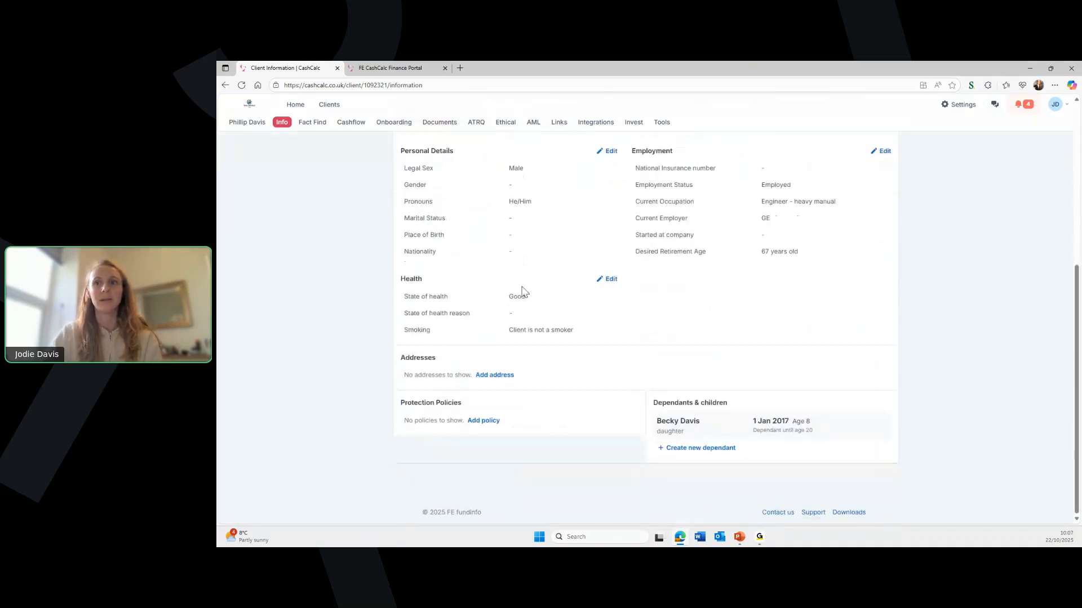
scroll(524, 292, "up", 2)
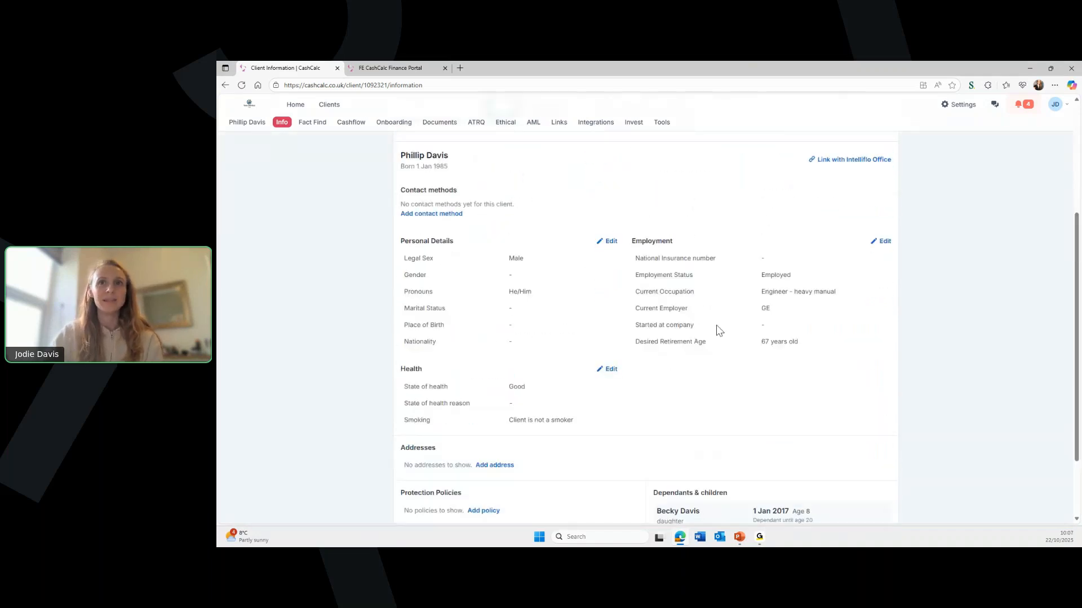
scroll(750, 364, "up", 2)
scroll(749, 364, "up", 3)
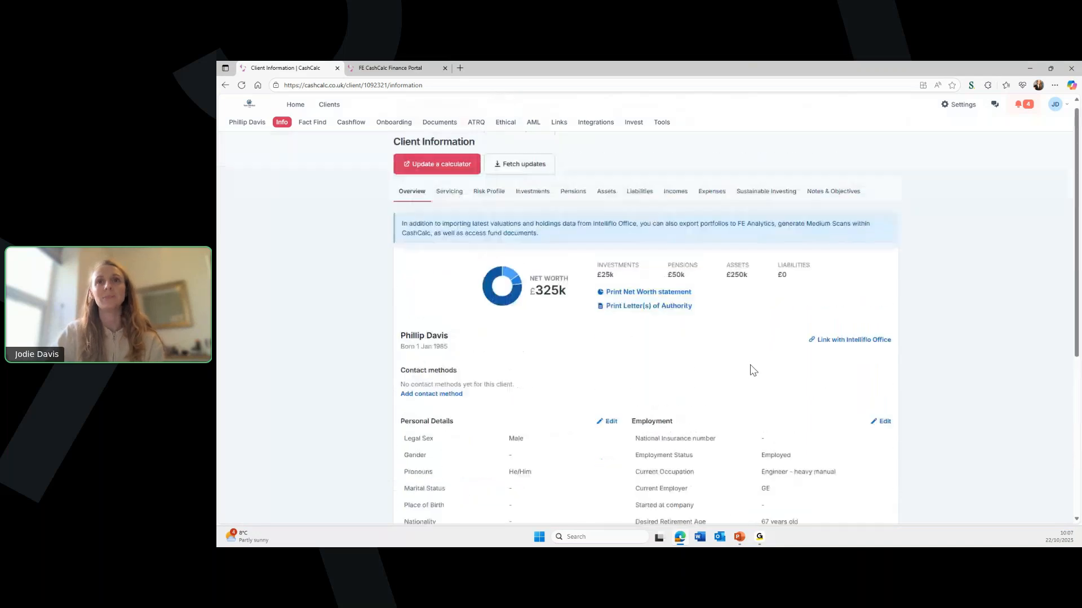
left_click(445, 197)
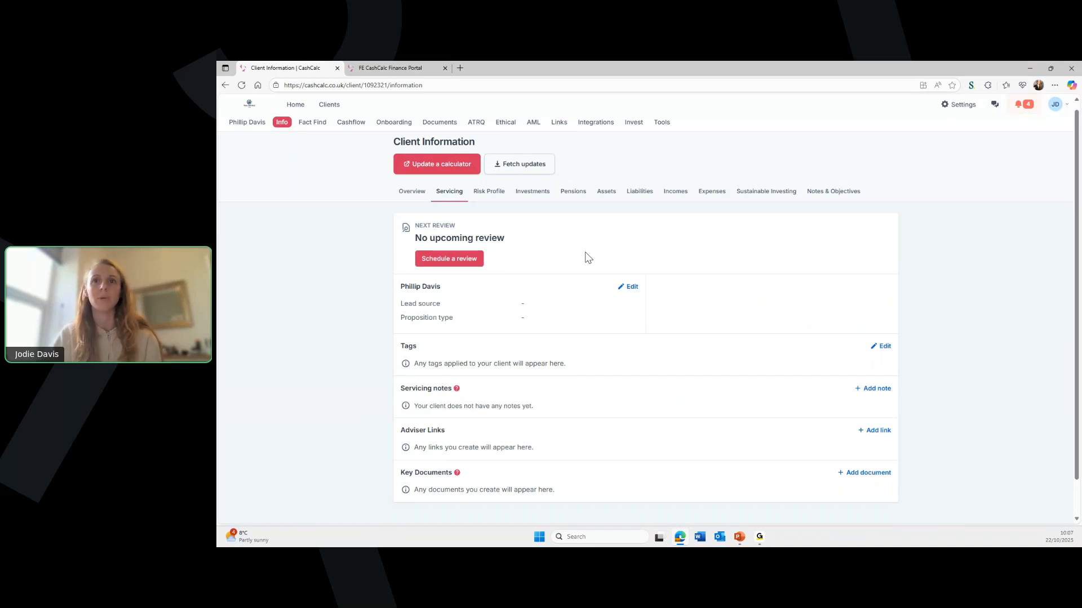
Check the Risk Profile, Investments, Pensions, Assets, Liabilities, Incomes, Expenses and Notes & Objectives tabs
left_click(488, 192)
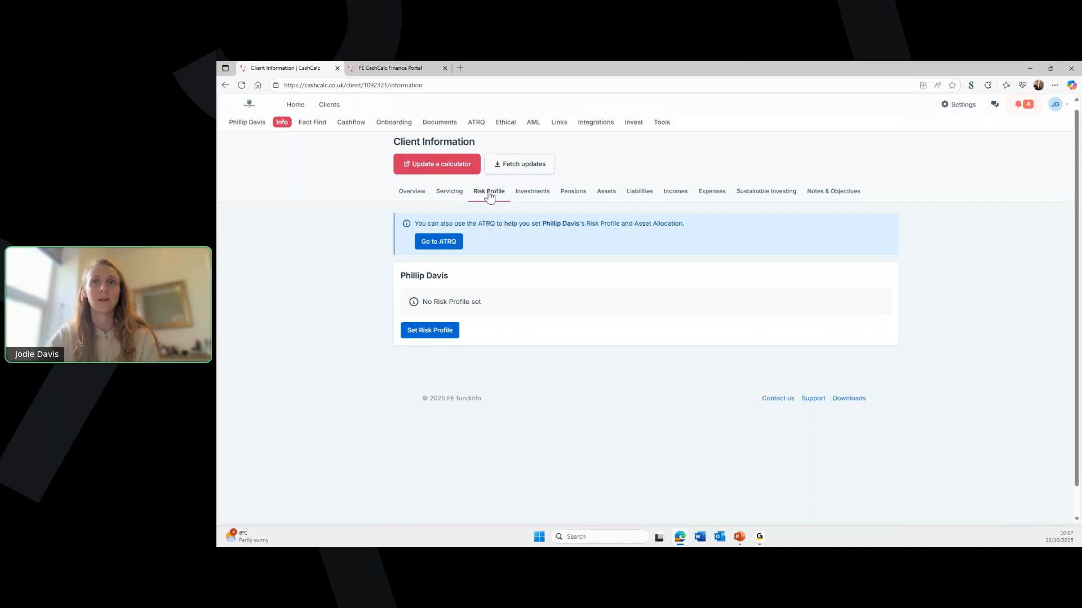
left_click(533, 193)
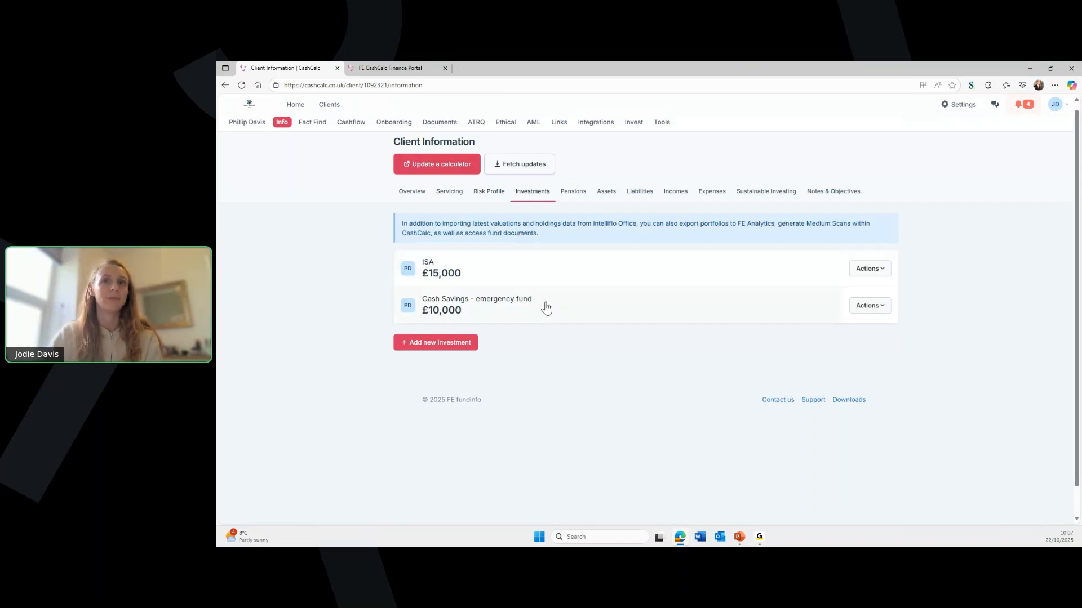
left_click(573, 192)
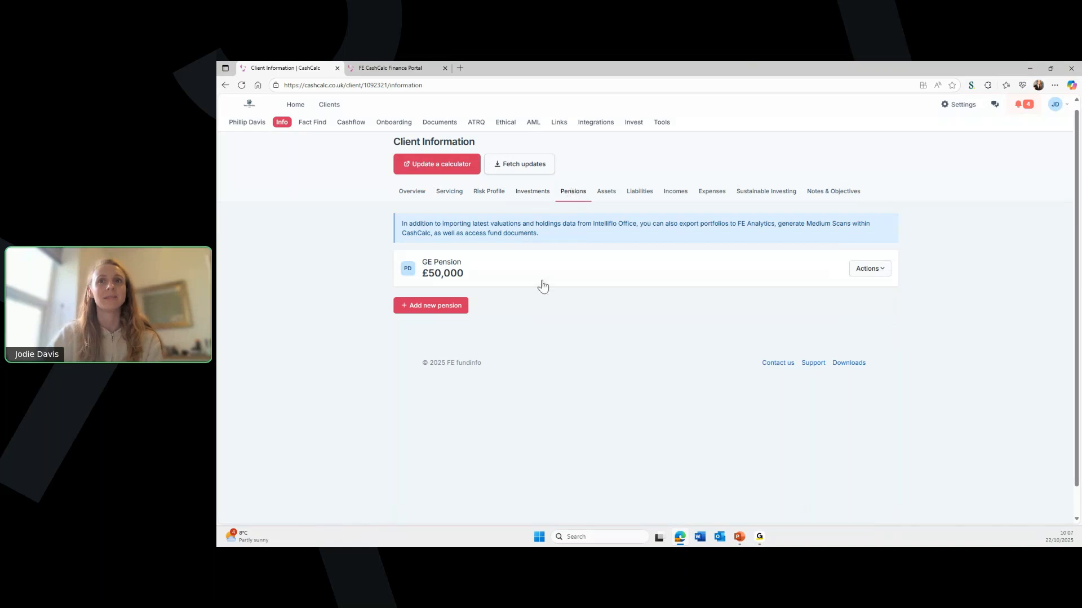
left_click(601, 193)
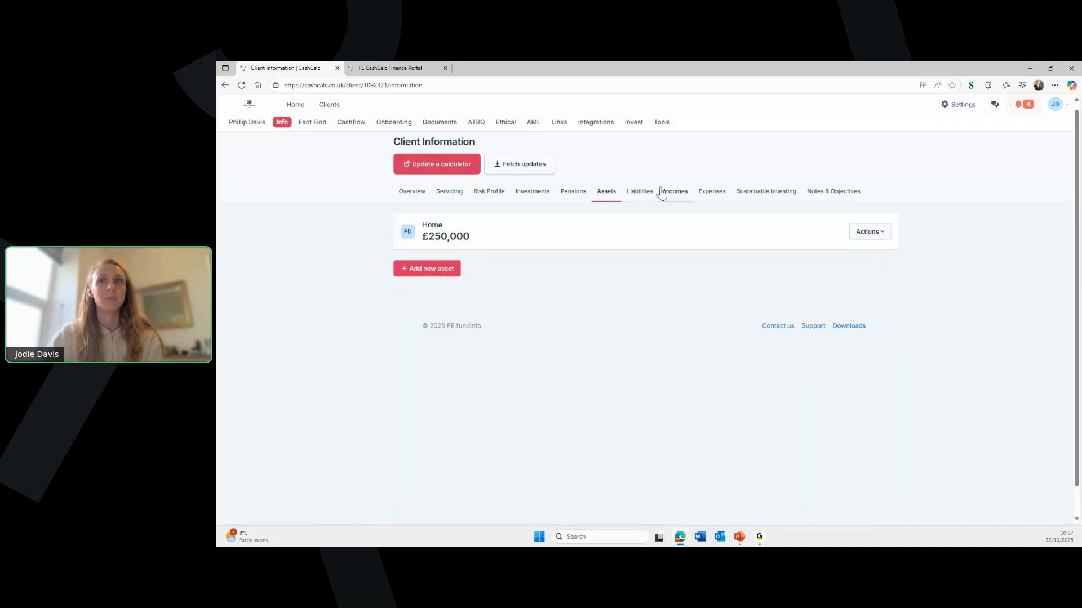
left_click(644, 194)
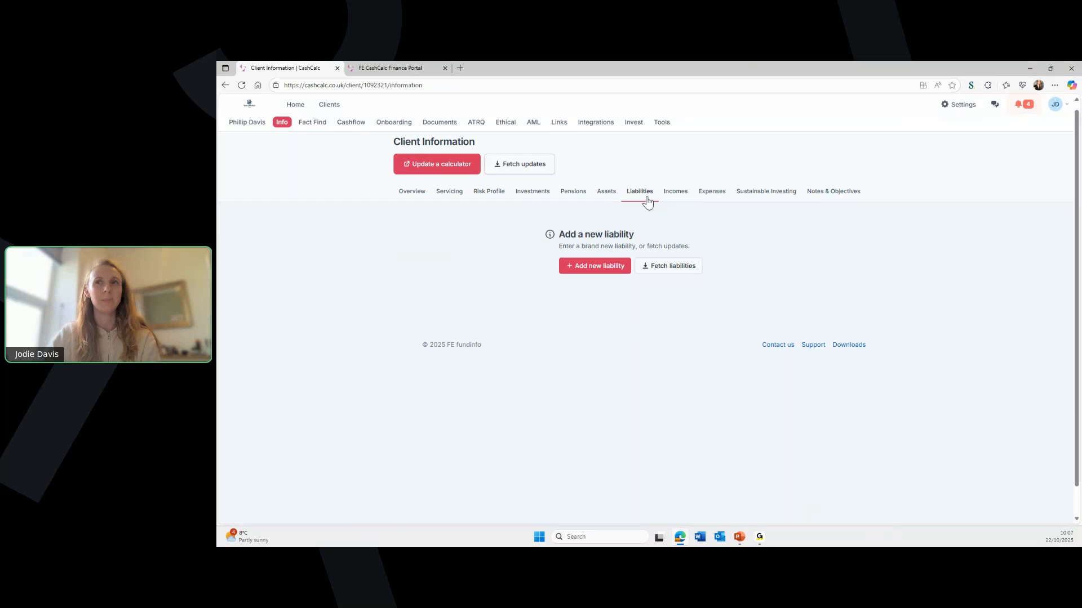
left_click(677, 197)
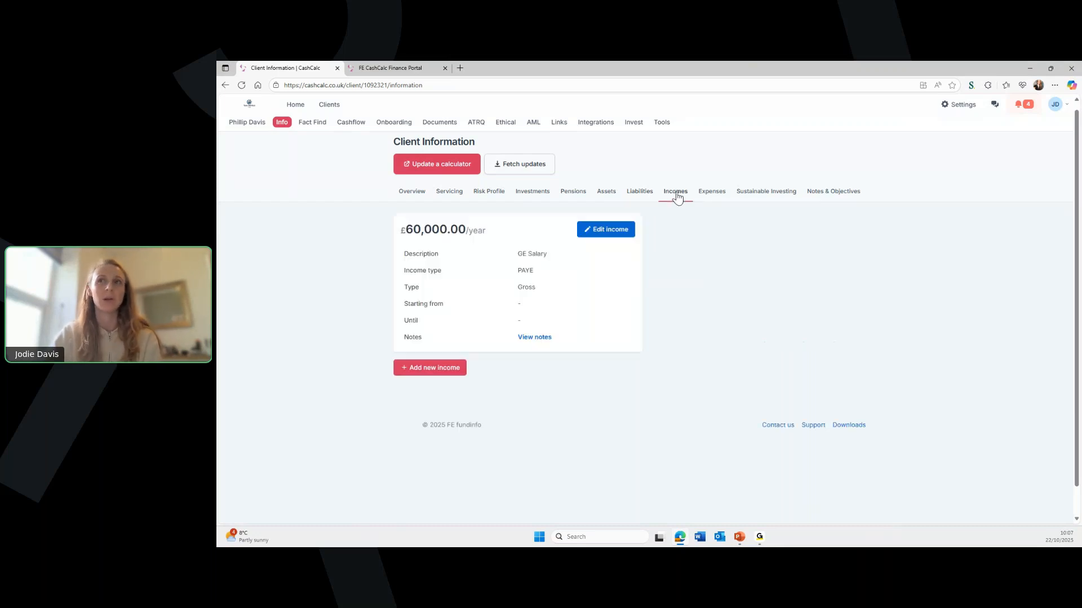
left_click(718, 203)
left_click(838, 195)
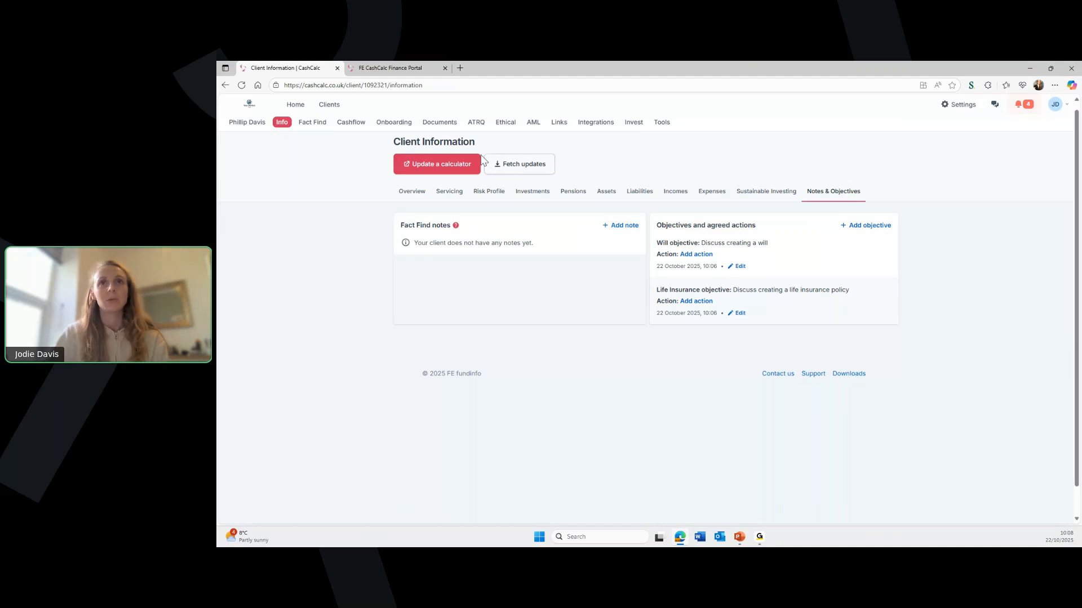
Start exporting the client data to the Cashflow Modeller (Gross) calculator as a new forecast
left_click(442, 167)
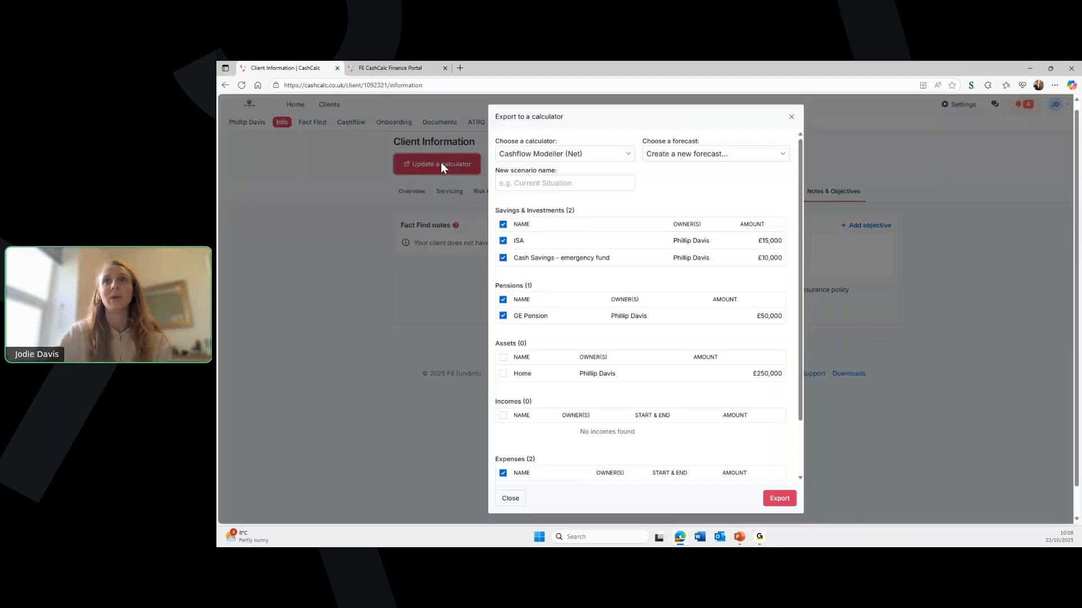
left_click(581, 159)
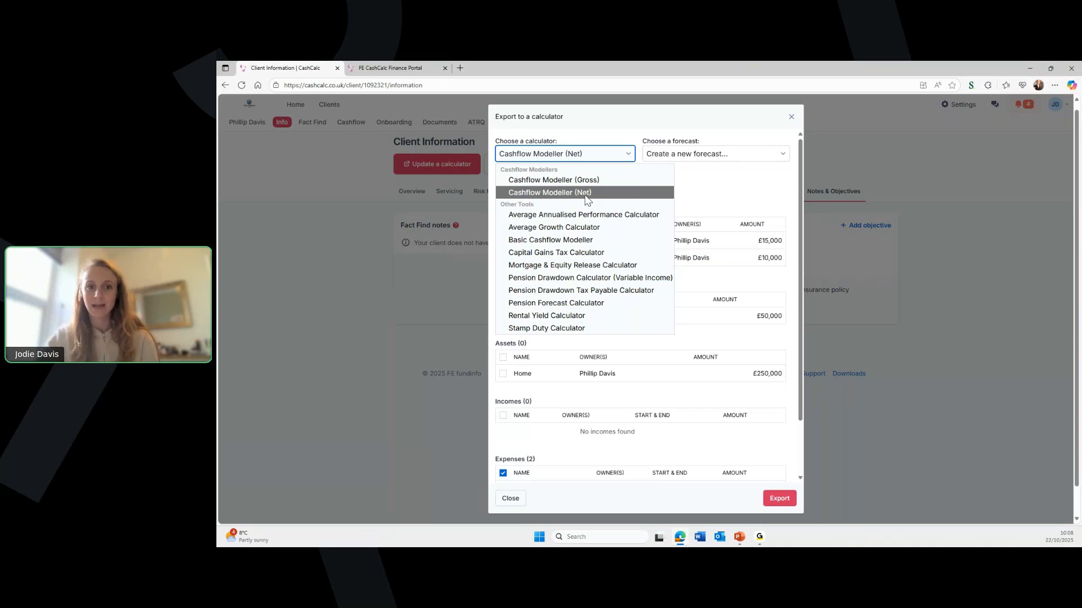
left_click(586, 180)
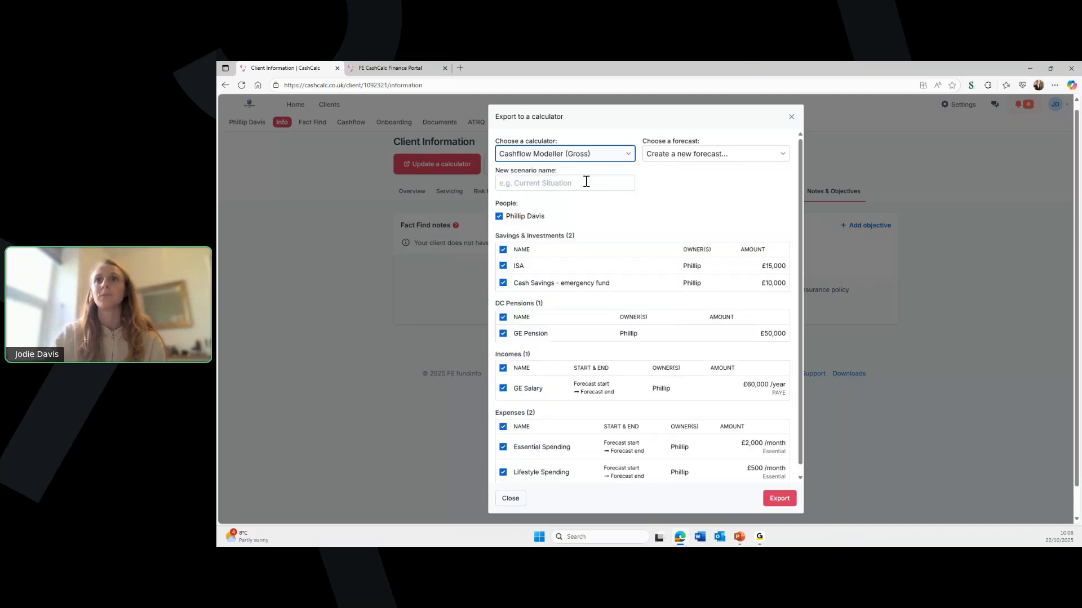
left_click(707, 153)
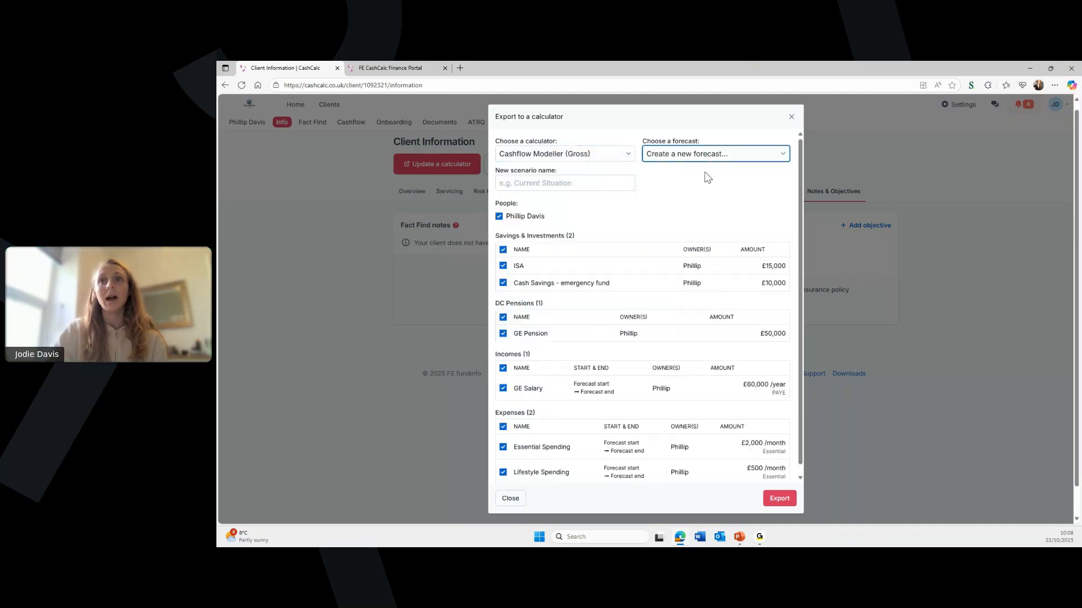
Name the new scenario 'Current Situation - Full health', keeping GE Pension and all items included
left_click(594, 186)
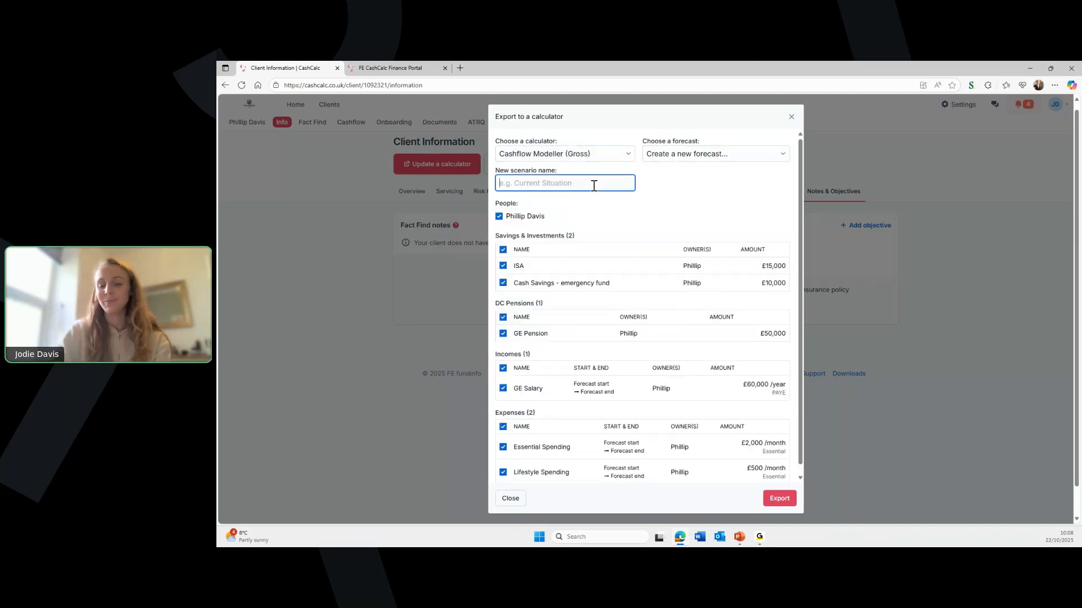
type("C")
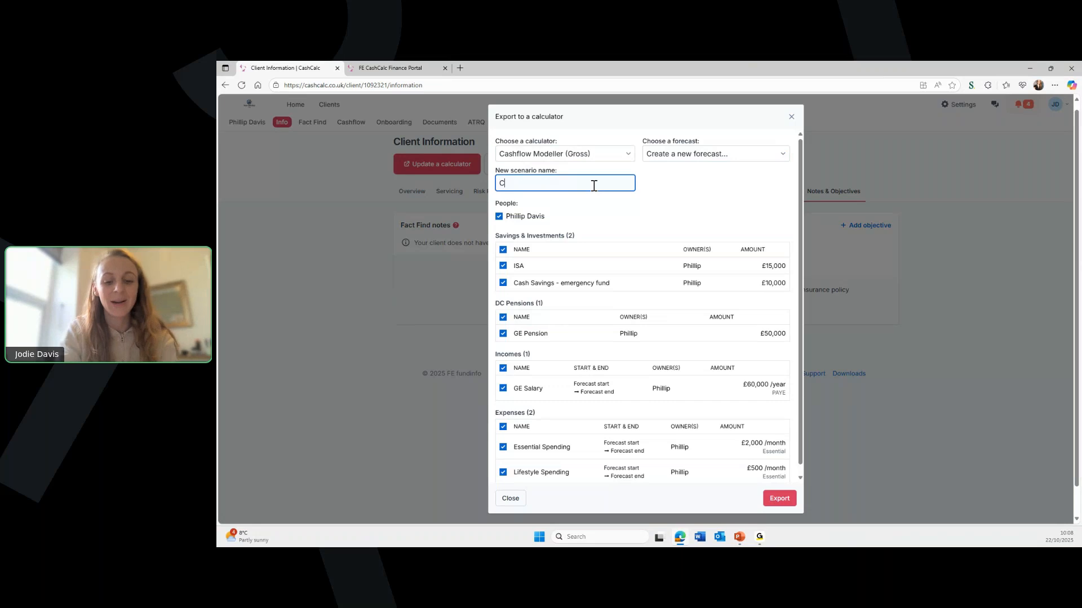
type("urrent Situat")
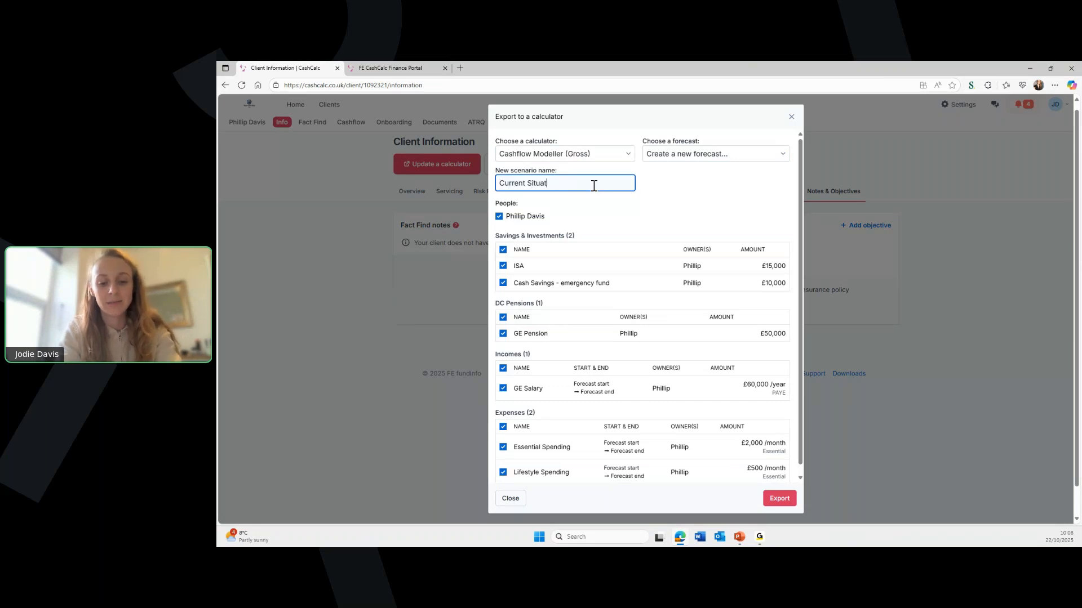
type("ion - F")
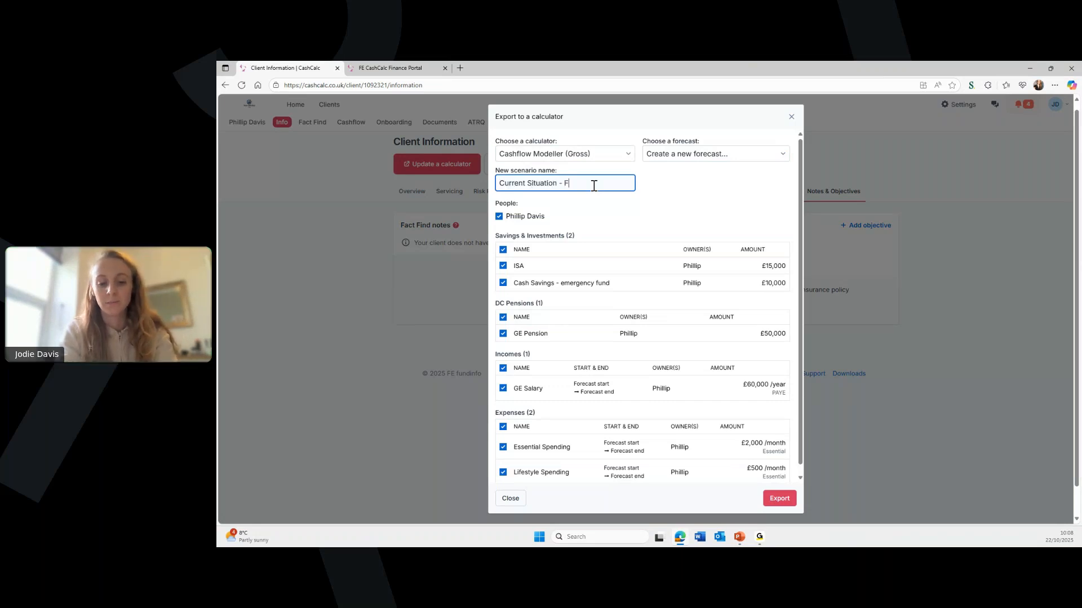
type("ull health")
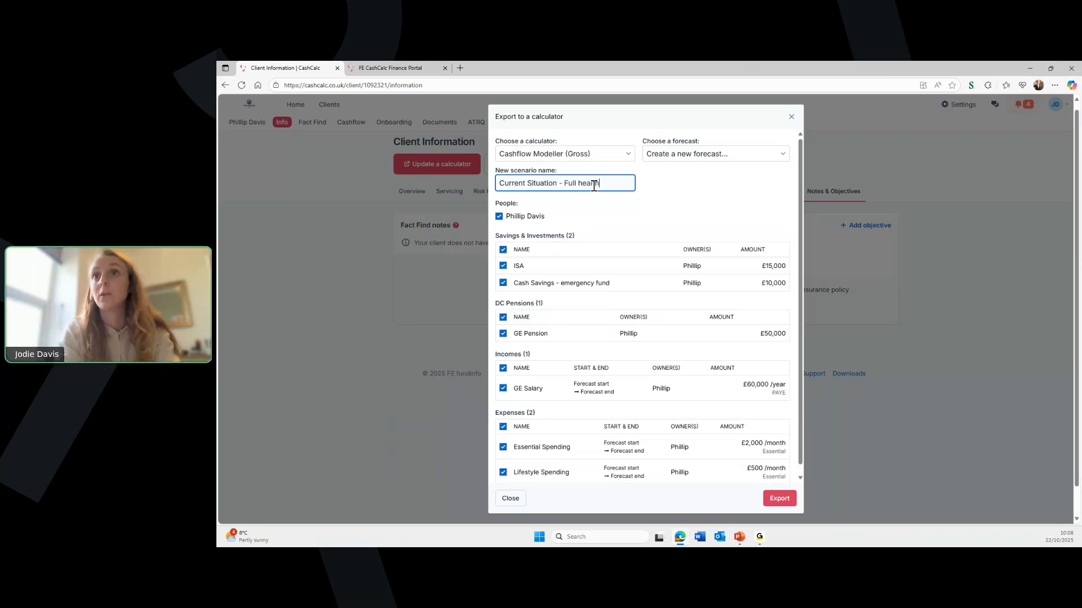
scroll(611, 294, "down", 1)
scroll(608, 295, "down", 1)
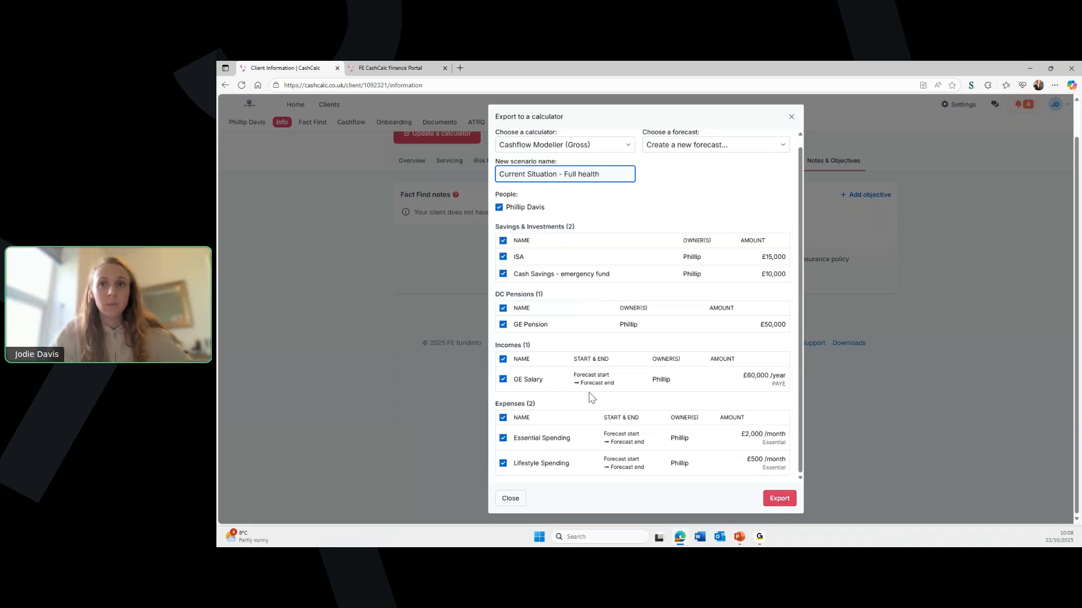
left_click(502, 325)
left_click(503, 325)
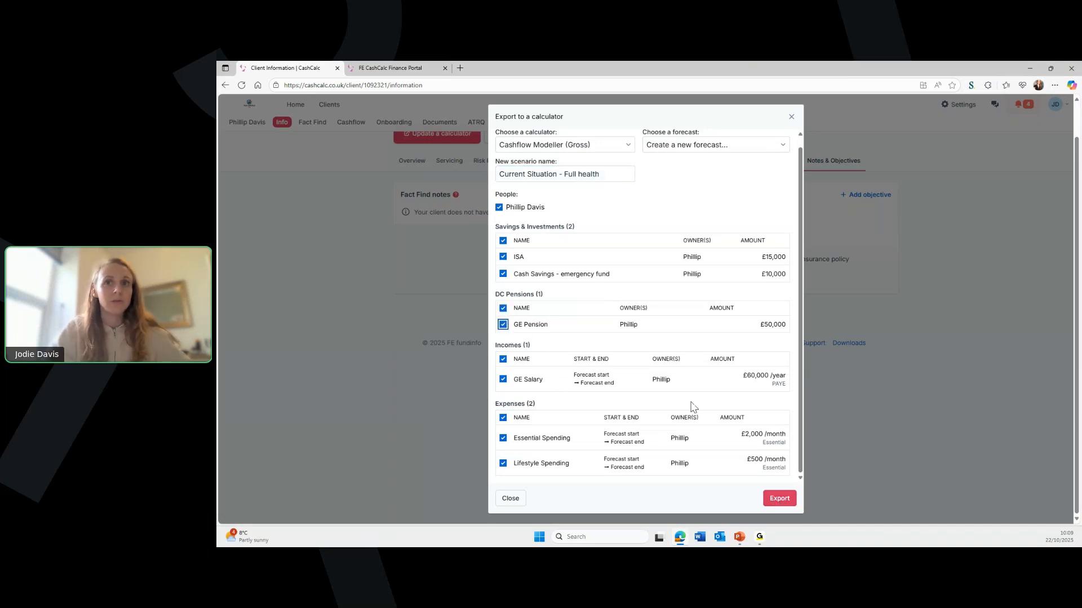
Export to create the 'Current Situation - Full health' forecast and review its assumptions and surplus income accounts
left_click(780, 503)
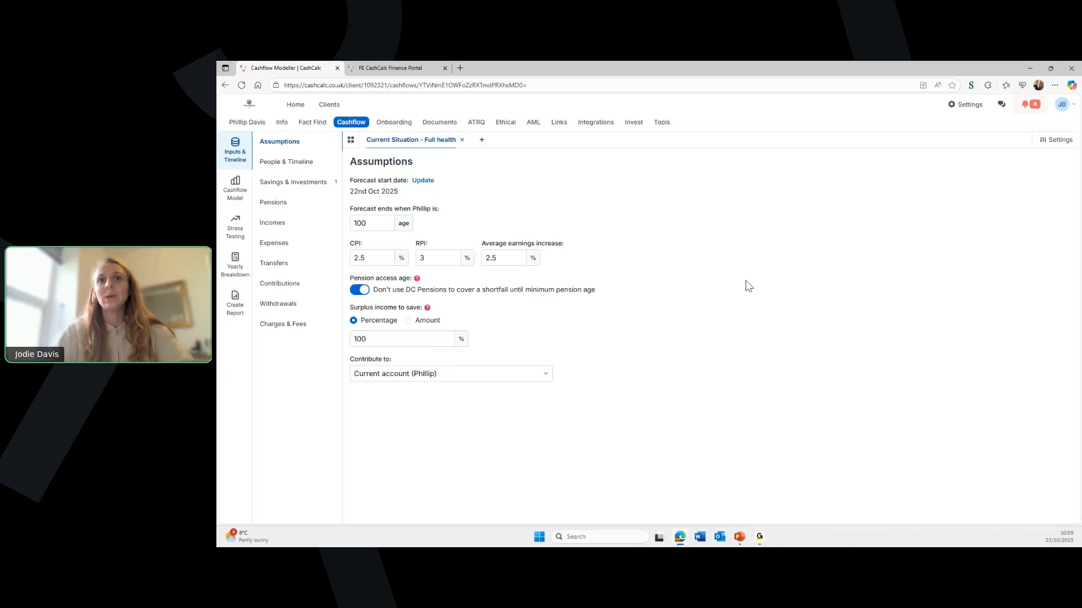
left_click_drag(381, 307, 429, 311)
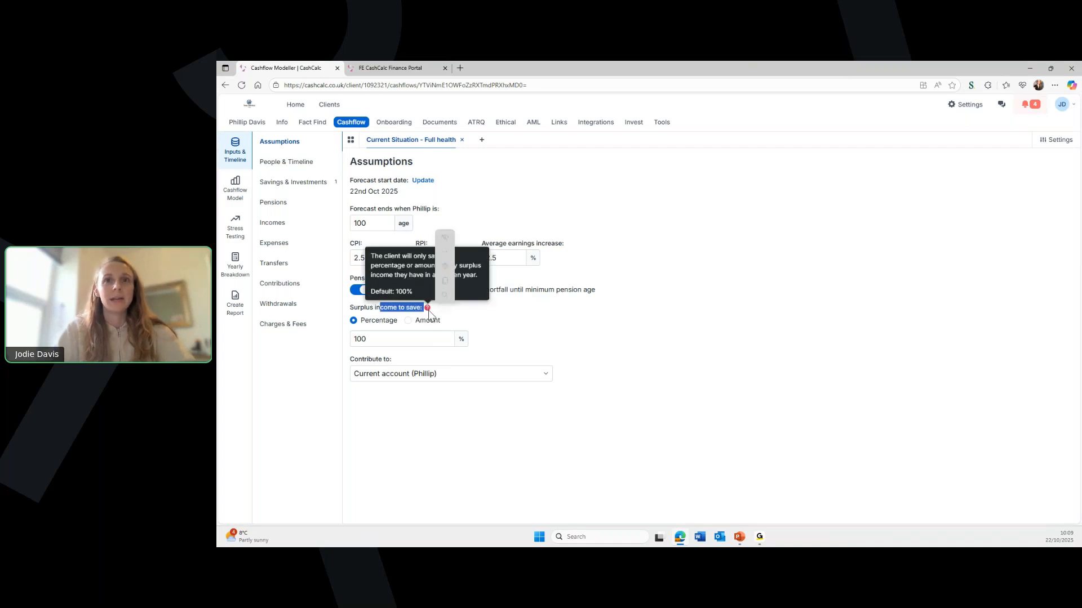
left_click(509, 331)
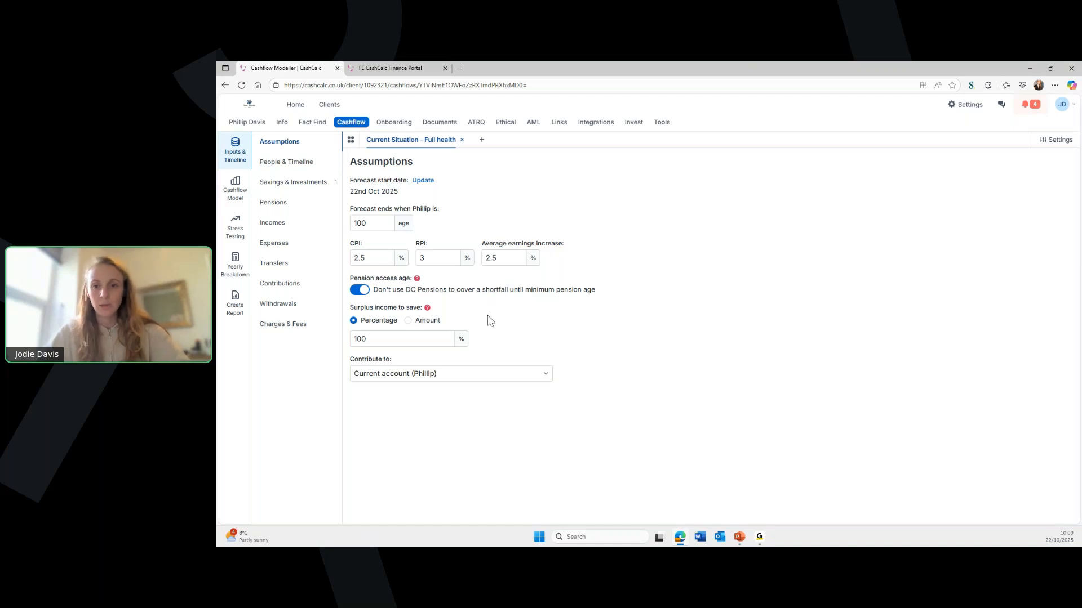
left_click(507, 371)
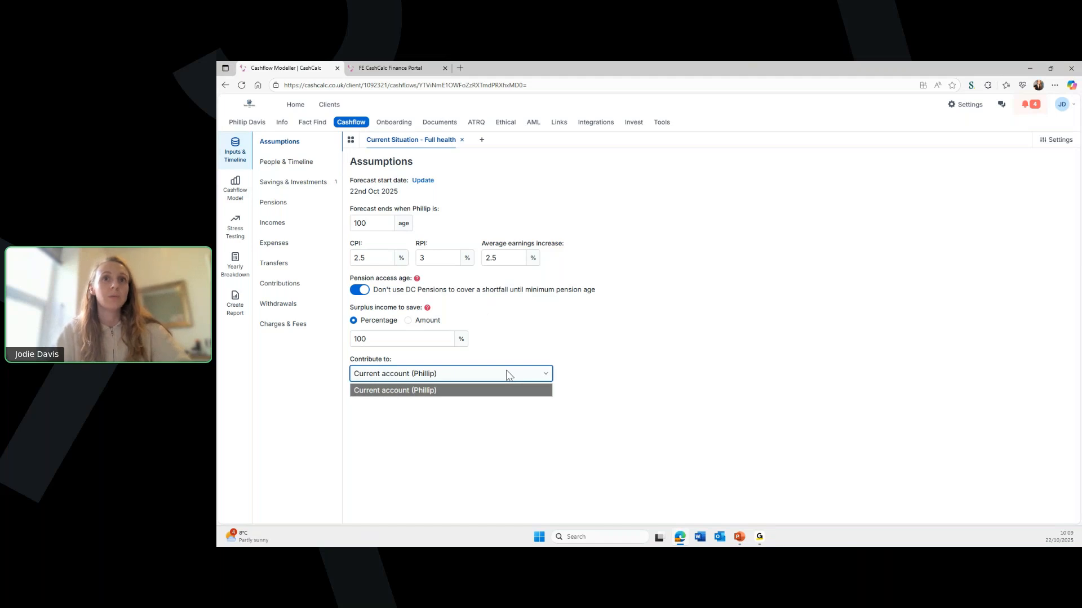
left_click(462, 140)
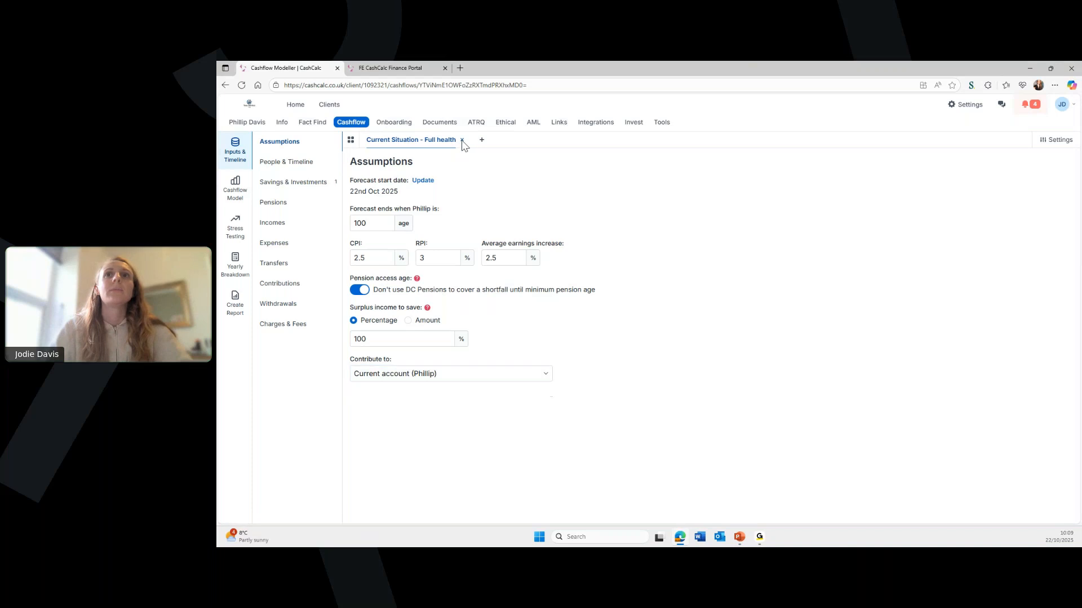
Confirm deleting the Full health forecast and return to the client information page
left_click(731, 354)
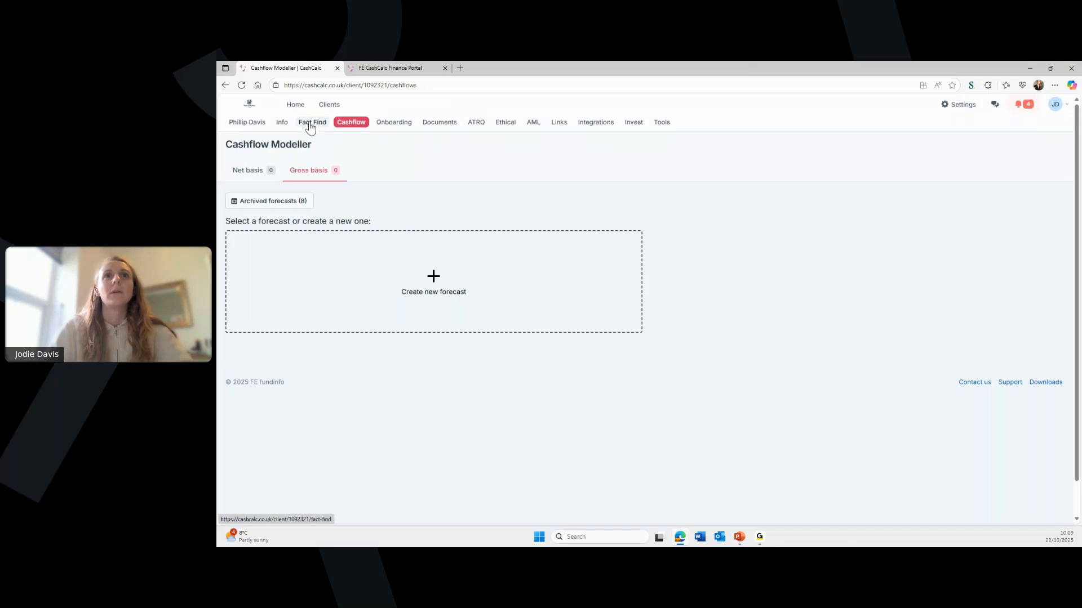
left_click(305, 123)
left_click(451, 185)
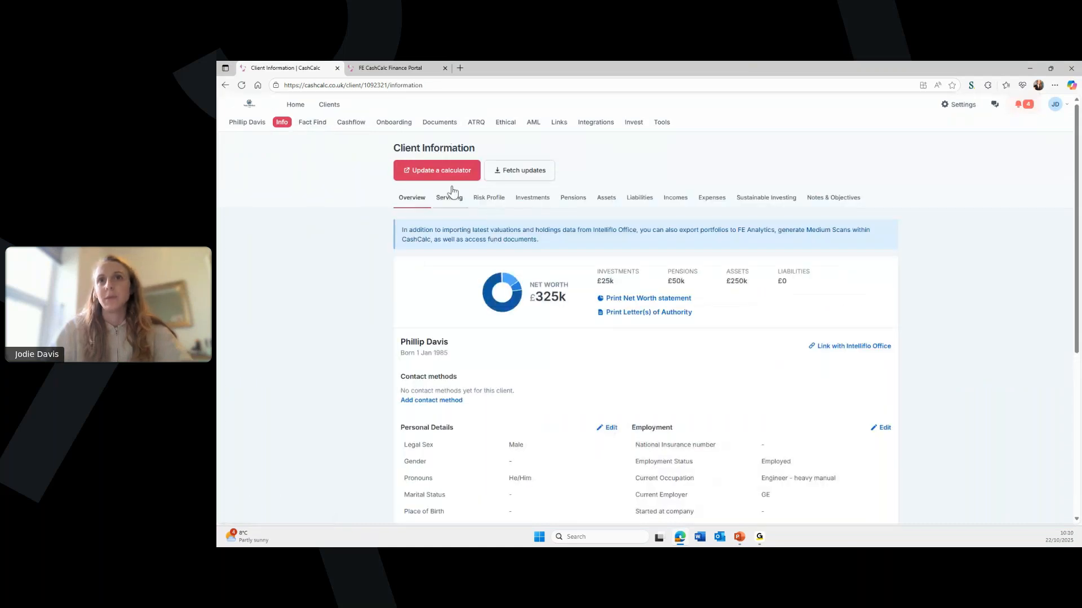
Export the client's data to a new Cashflow Modeller (Gross) forecast named 'Current Situation'
left_click(451, 169)
left_click(676, 154)
left_click(613, 155)
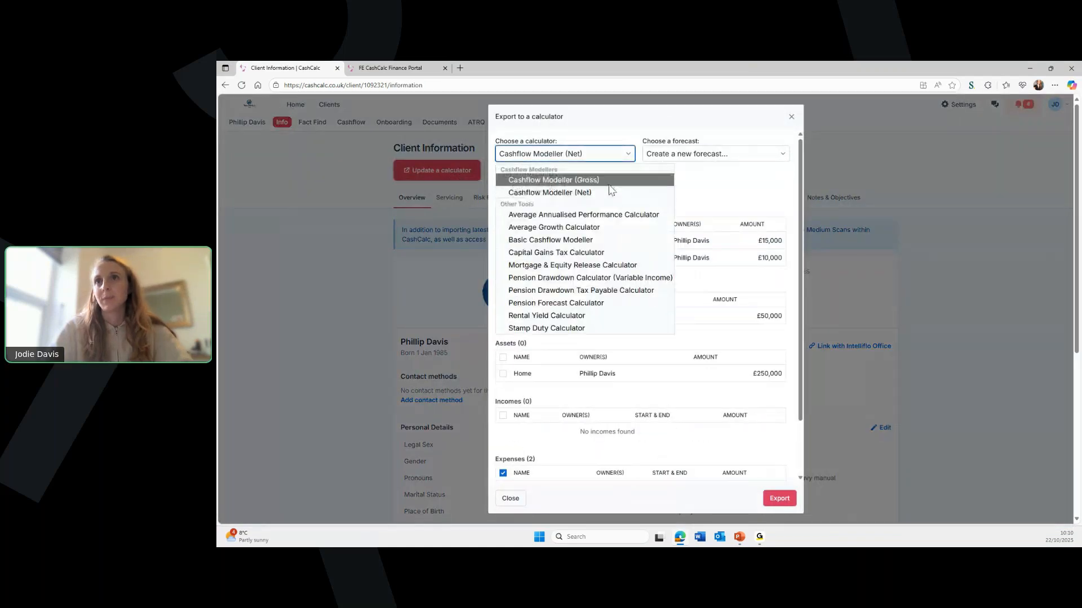
left_click(606, 181)
left_click(687, 157)
left_click(685, 170)
left_click(609, 182)
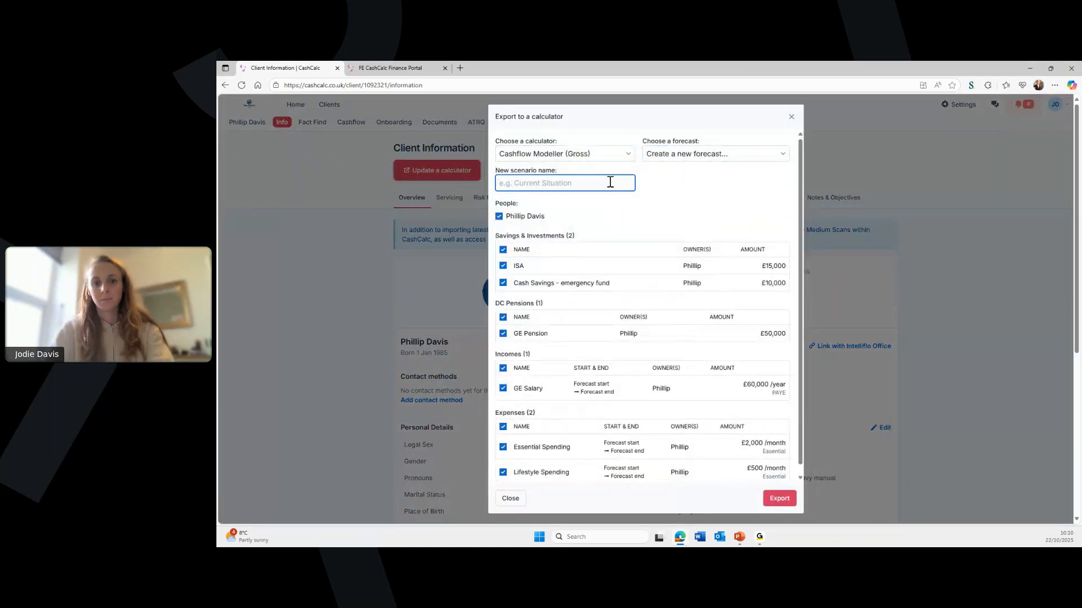
type("Current S")
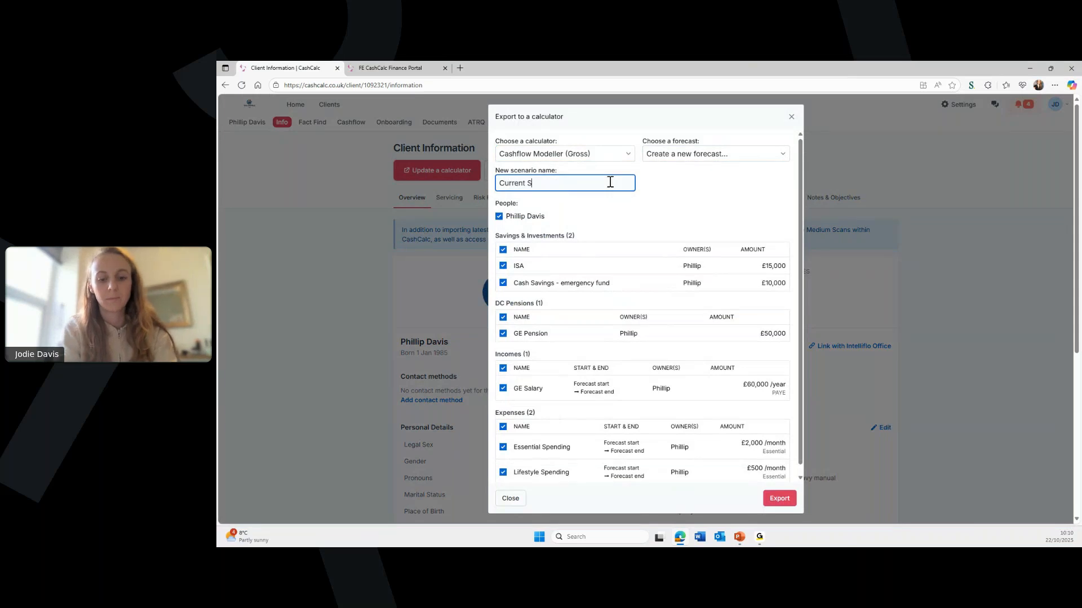
type("ituation")
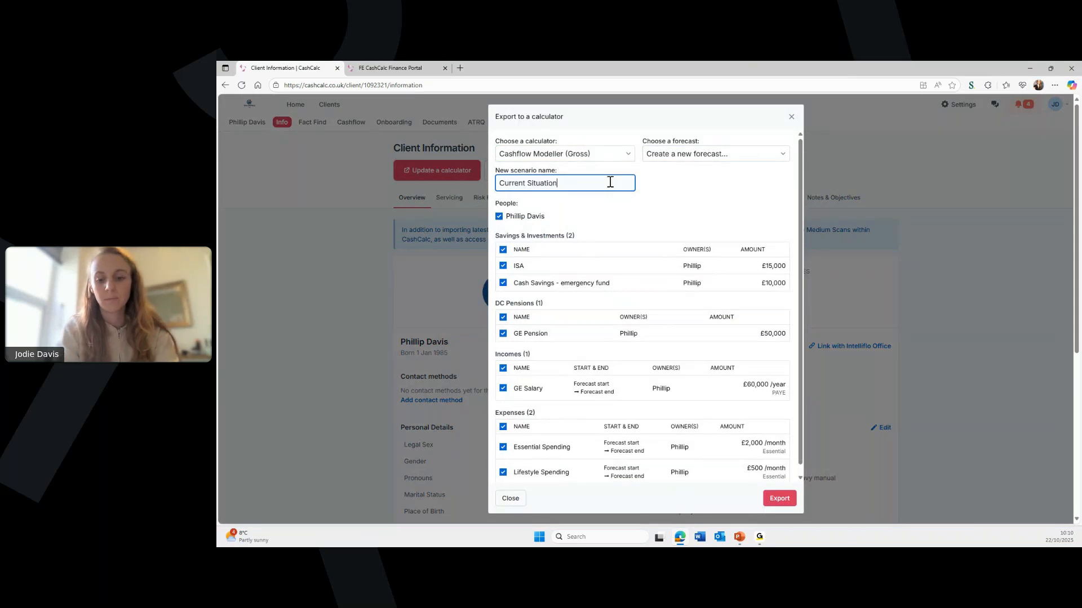
left_click(789, 509)
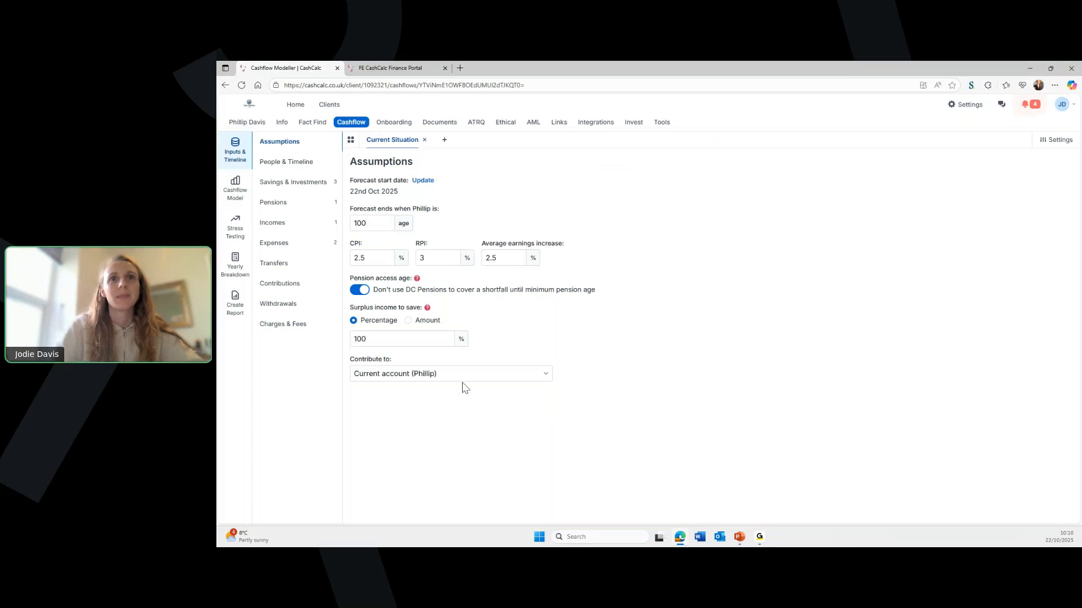
Set surplus income to save to 0%, leaving the Contribute to account unchanged
left_click(461, 376)
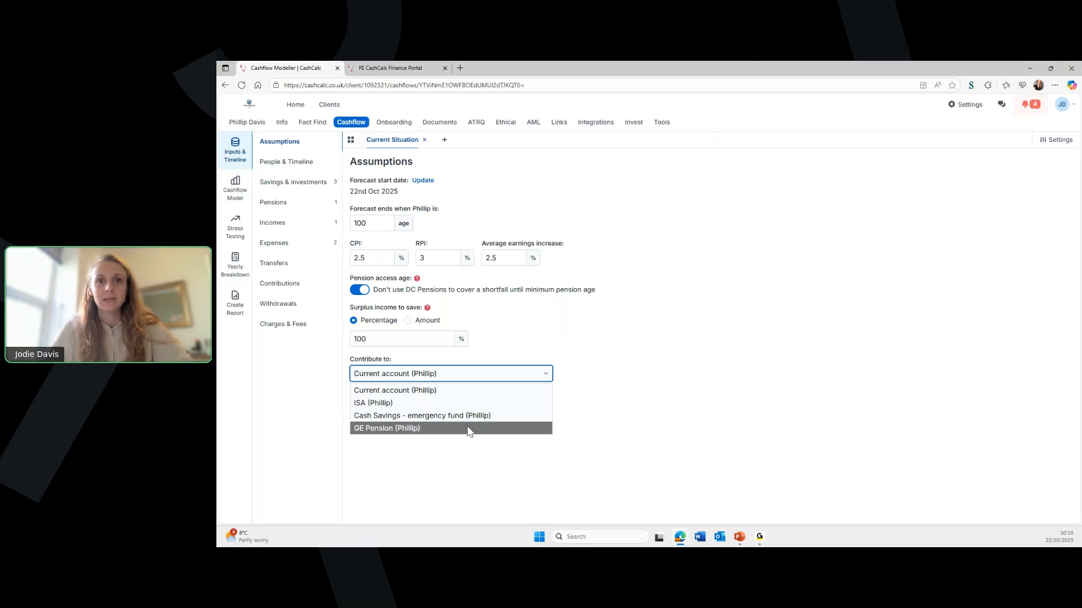
left_click(540, 341)
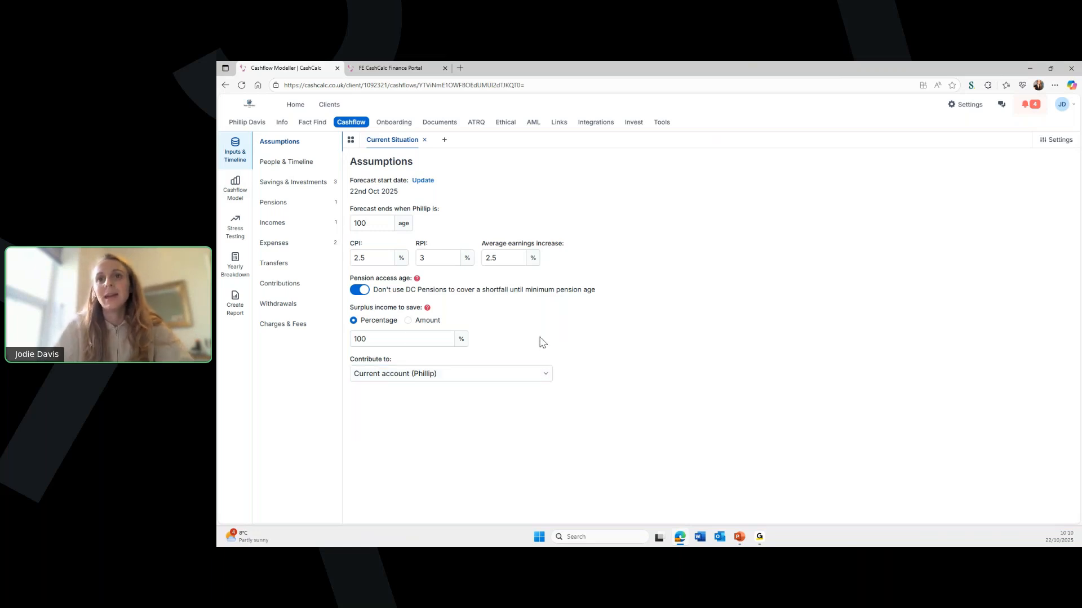
double_click(409, 335)
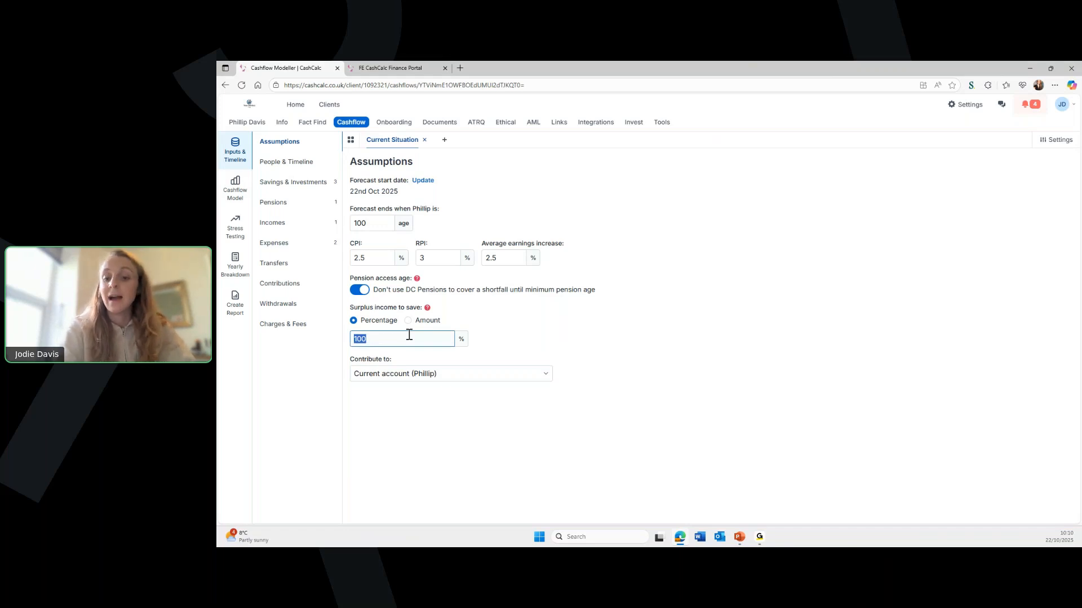
type("0")
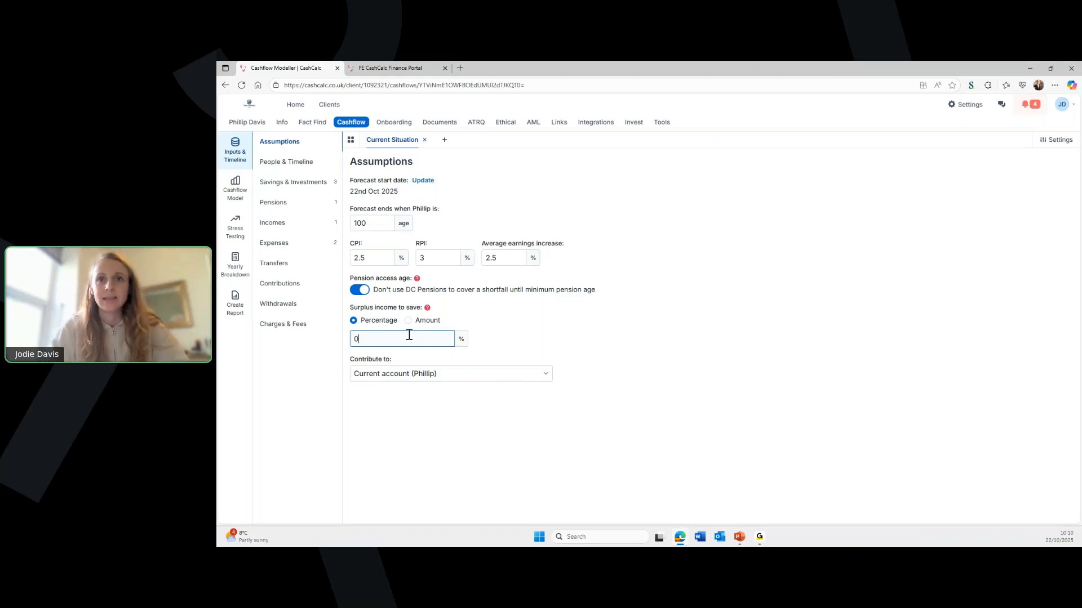
left_click(574, 336)
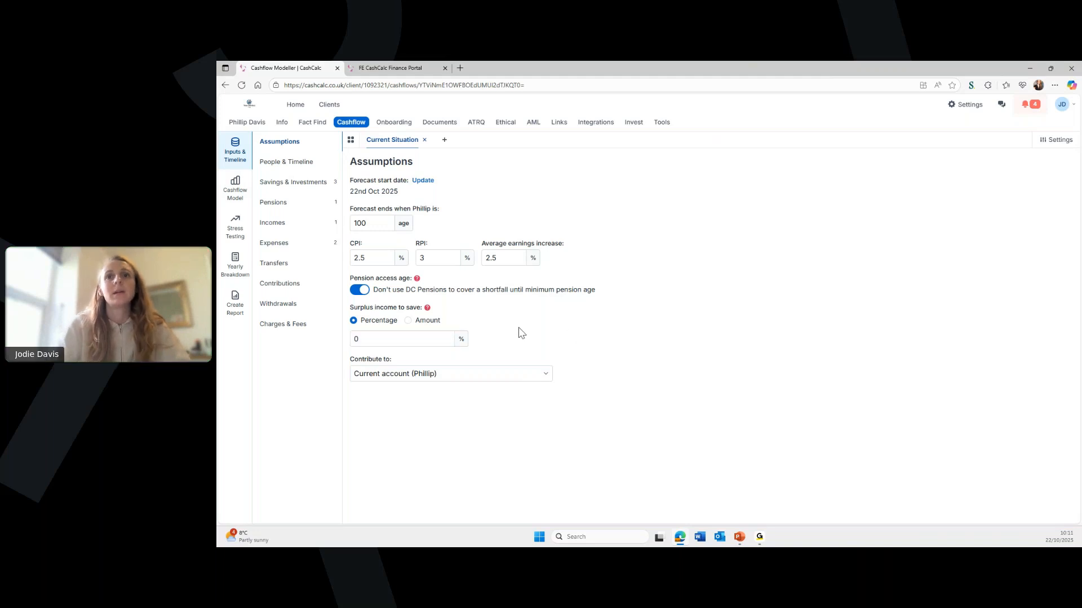
left_click(293, 167)
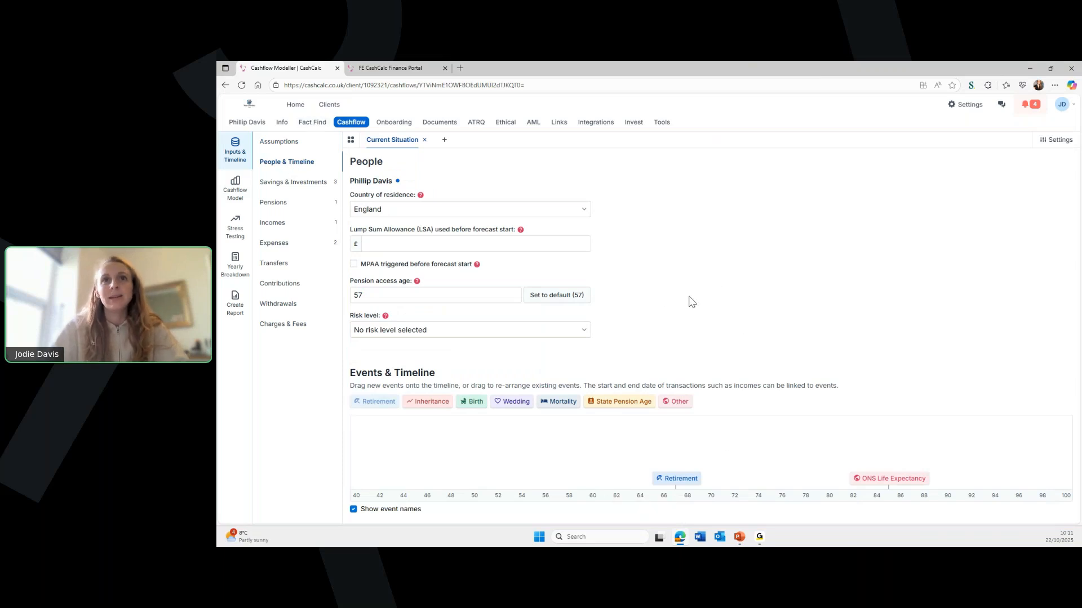
left_click(406, 208)
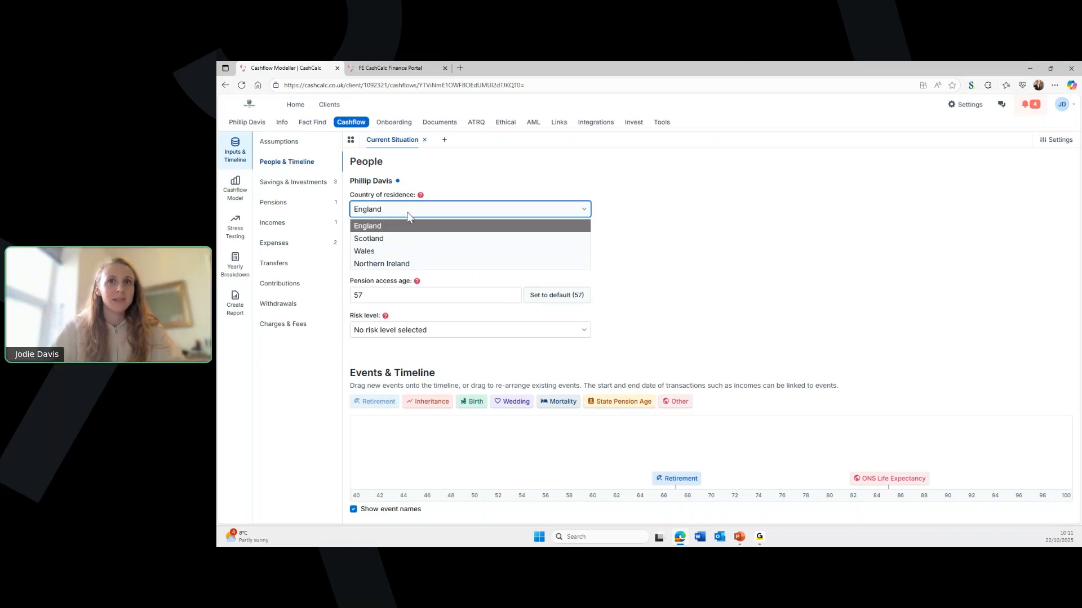
left_click(407, 210)
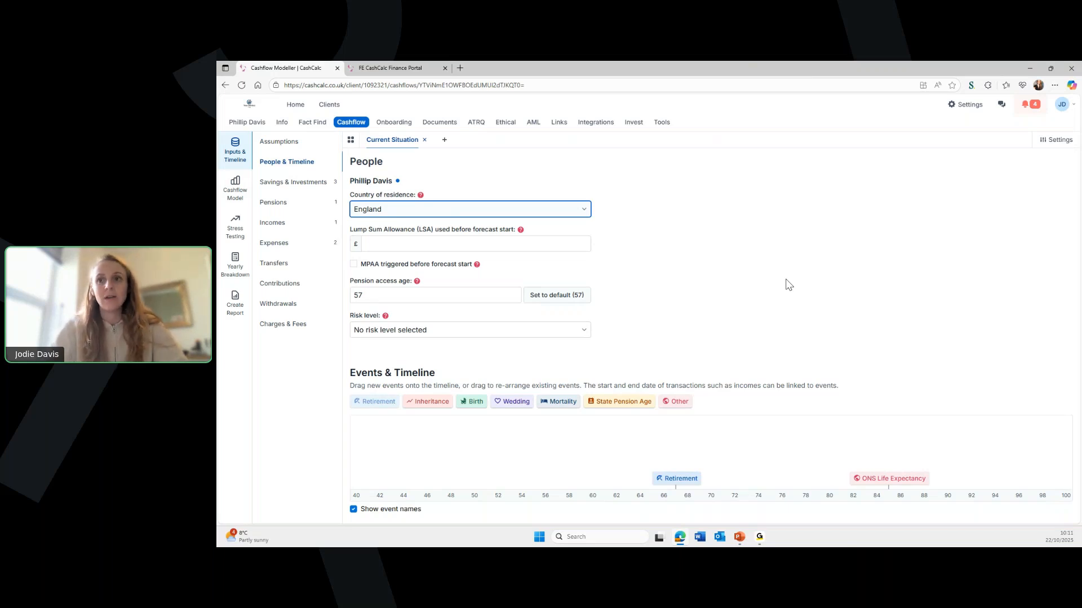
Add a custom 'End of work' event to the timeline at age 67
left_click_drag(679, 401, 676, 450)
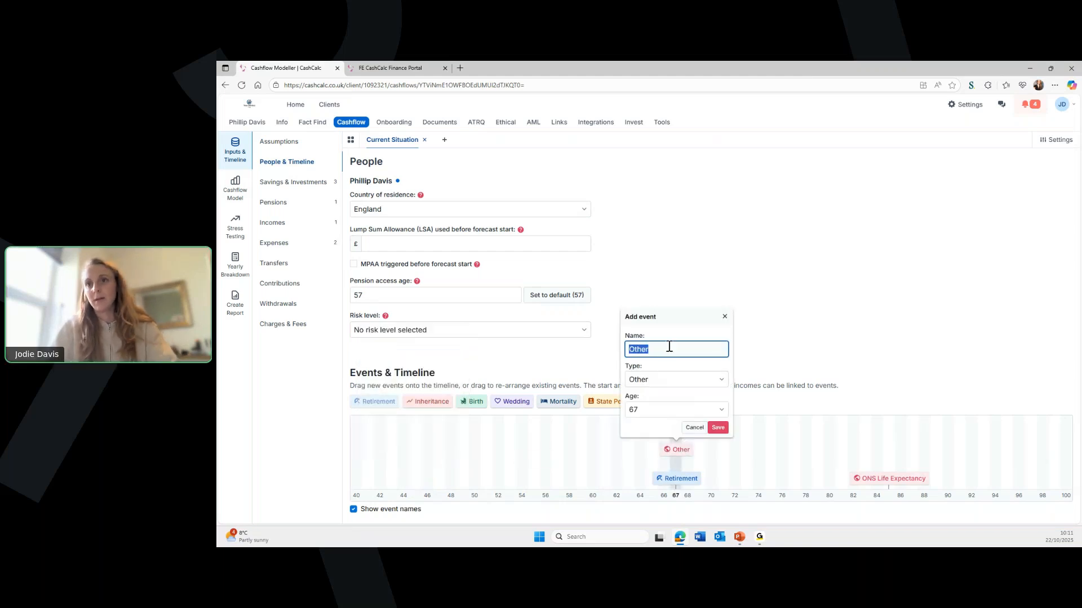
type("E")
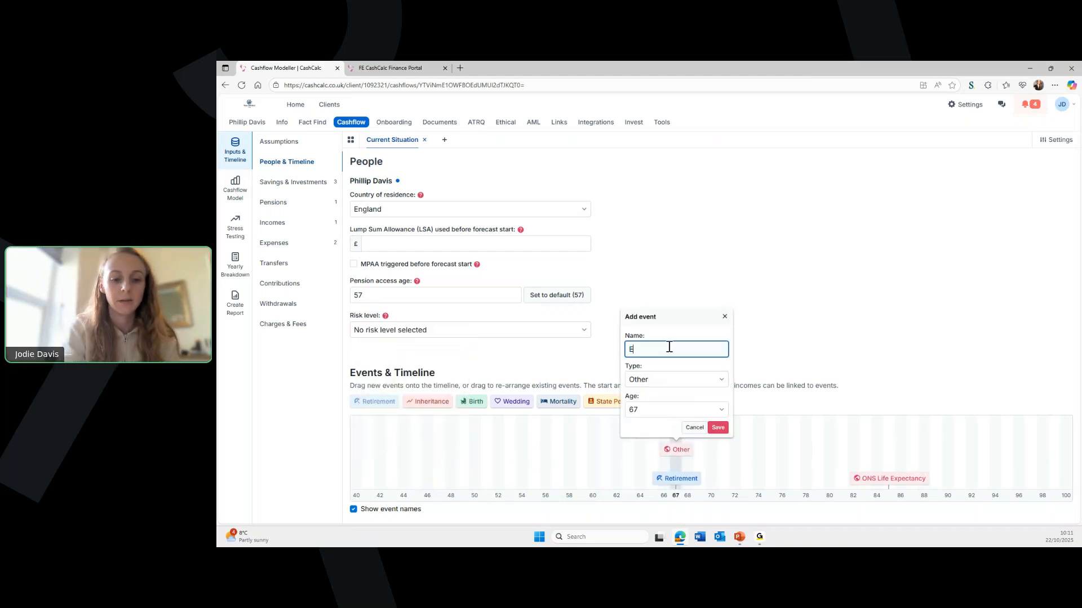
type("nd of work")
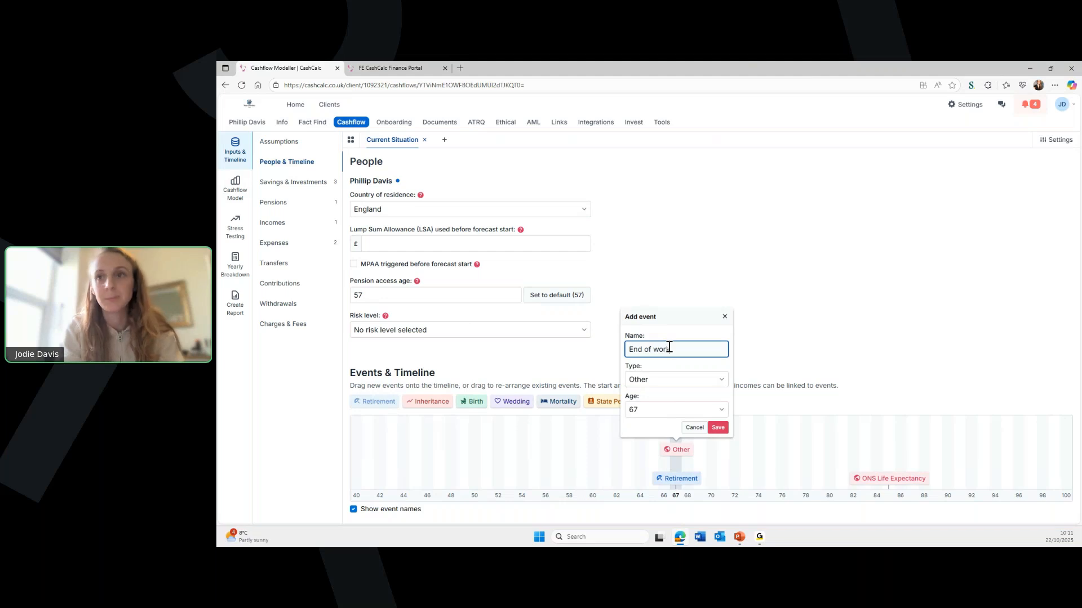
left_click(717, 428)
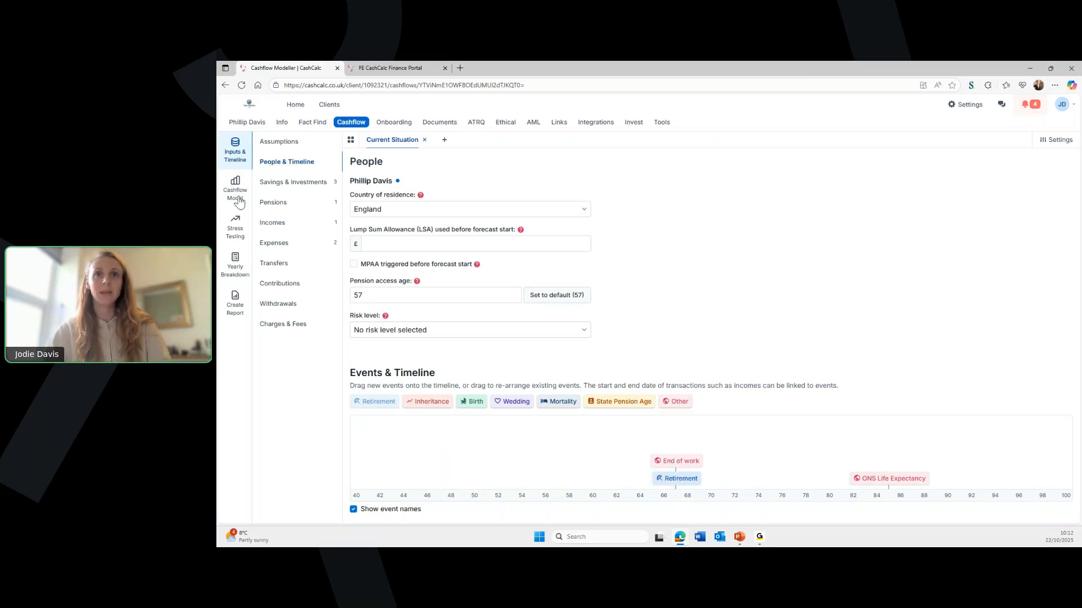
Go to Savings & Investments and inspect the £15,000 ISA's 5% return figure
left_click(300, 190)
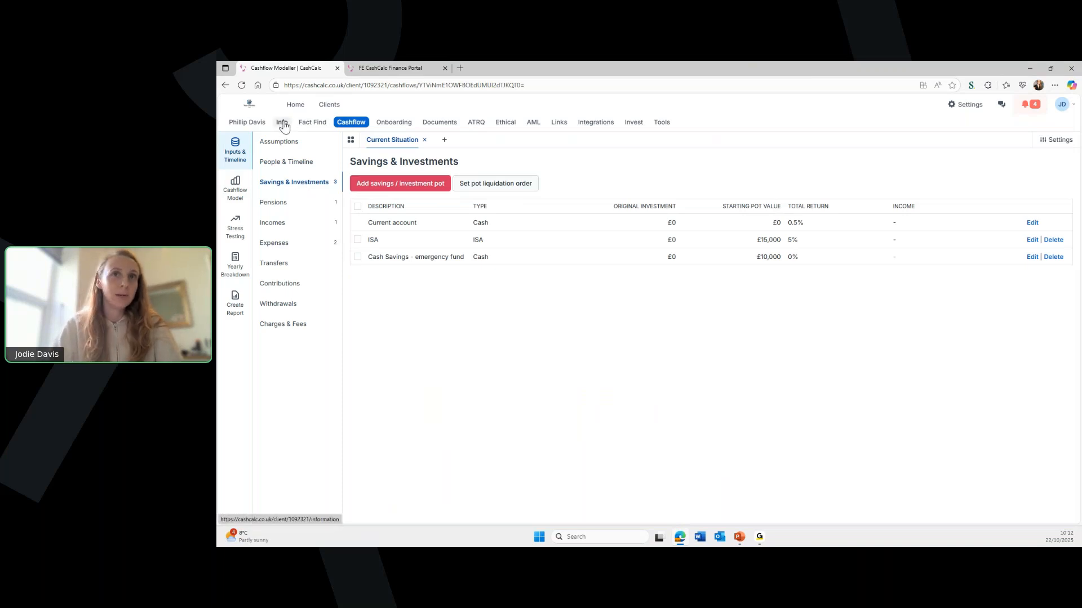
double_click(793, 241)
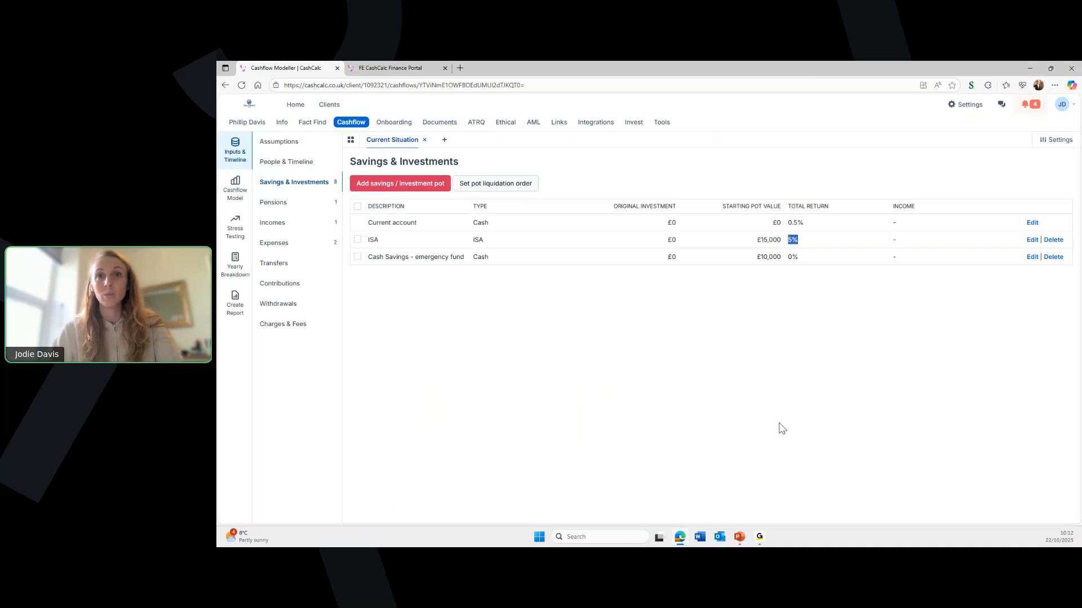
Review the ISA pot's fields, keep its category as ISA, and close the form unchanged
left_click(1035, 241)
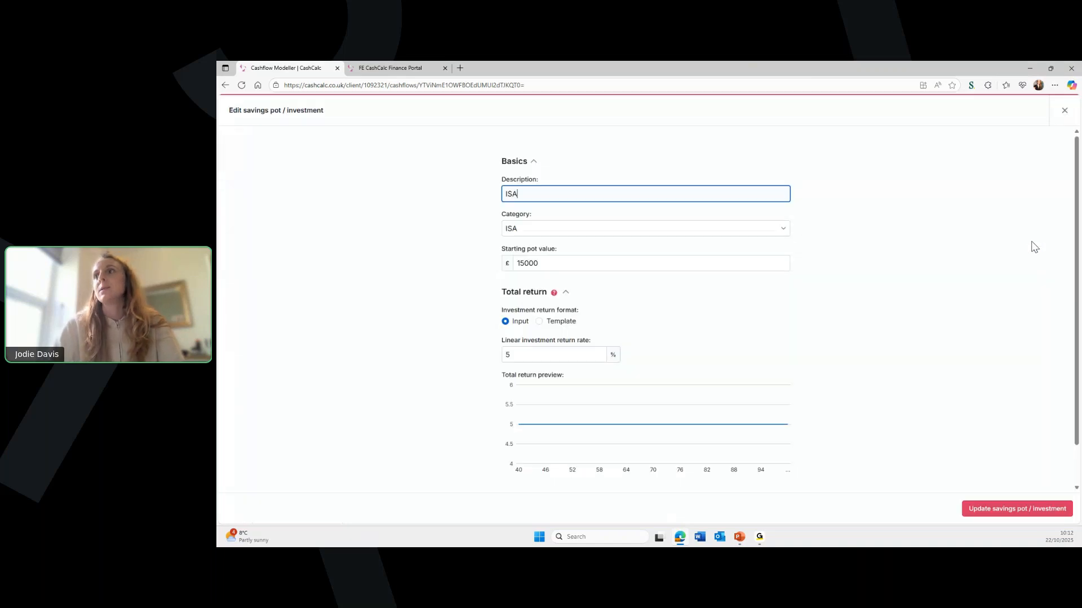
scroll(741, 303, "down", 2)
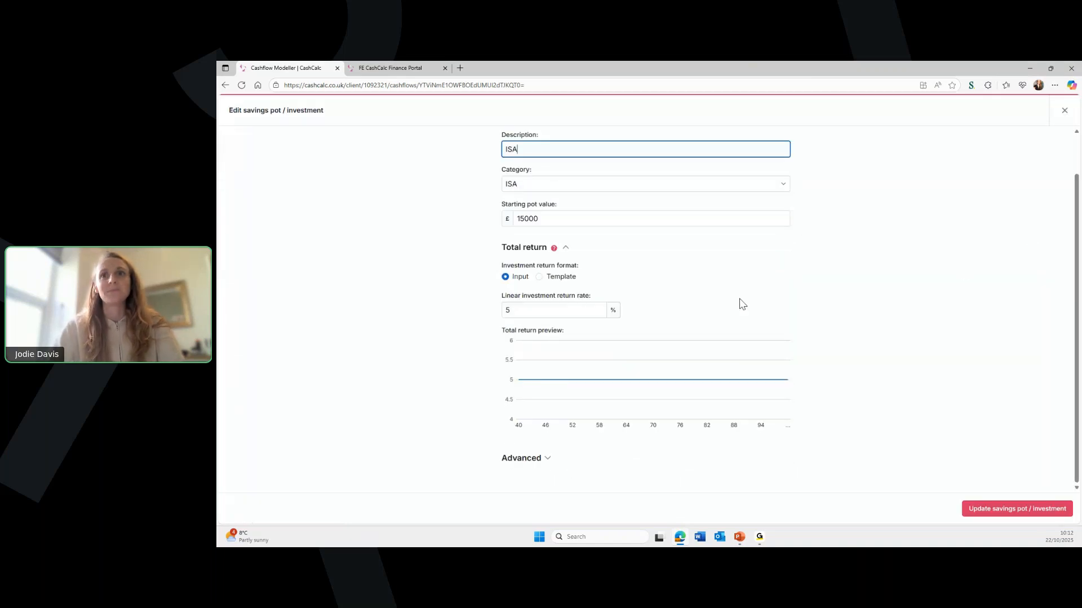
scroll(742, 304, "up", 2)
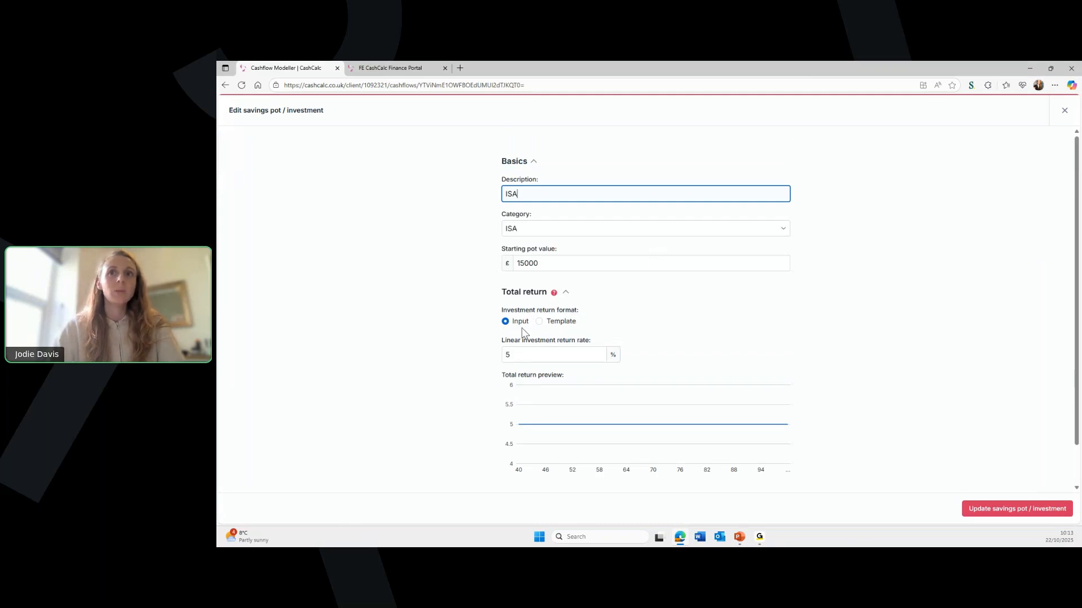
left_click(526, 355)
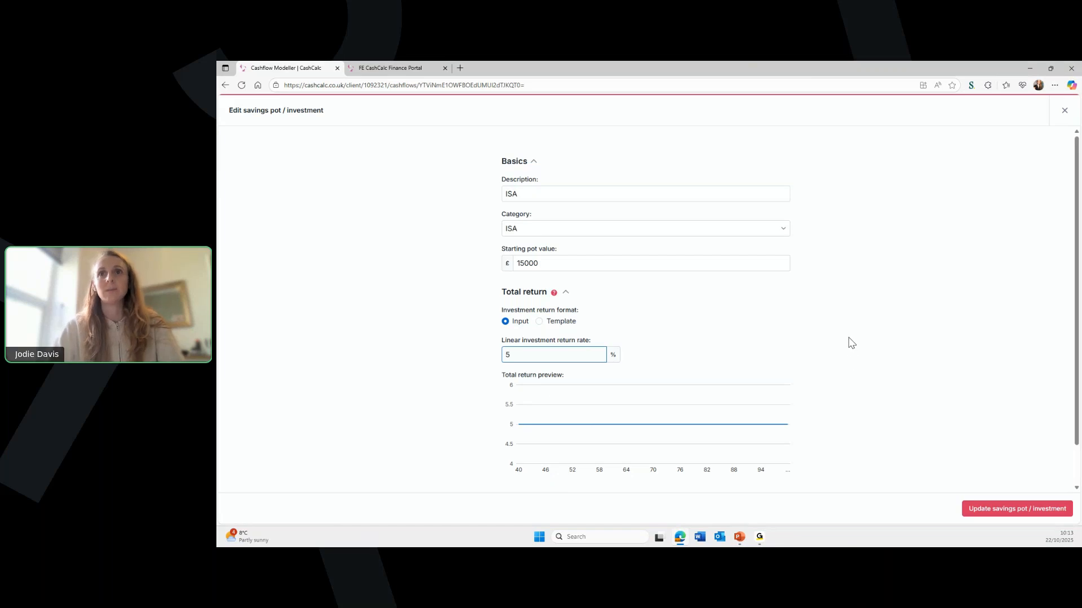
left_click(748, 230)
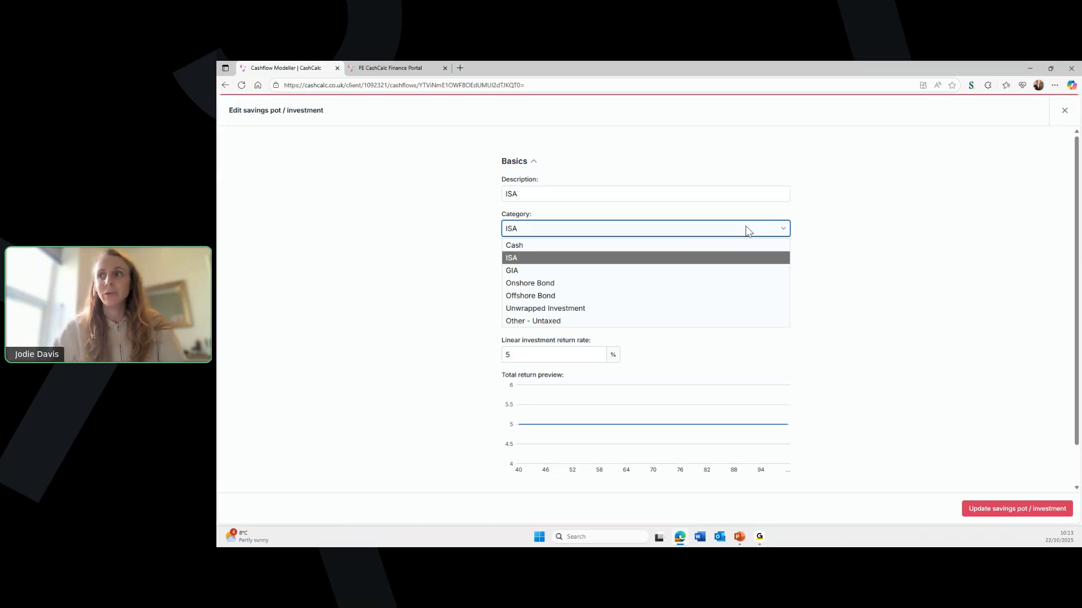
left_click(1014, 217)
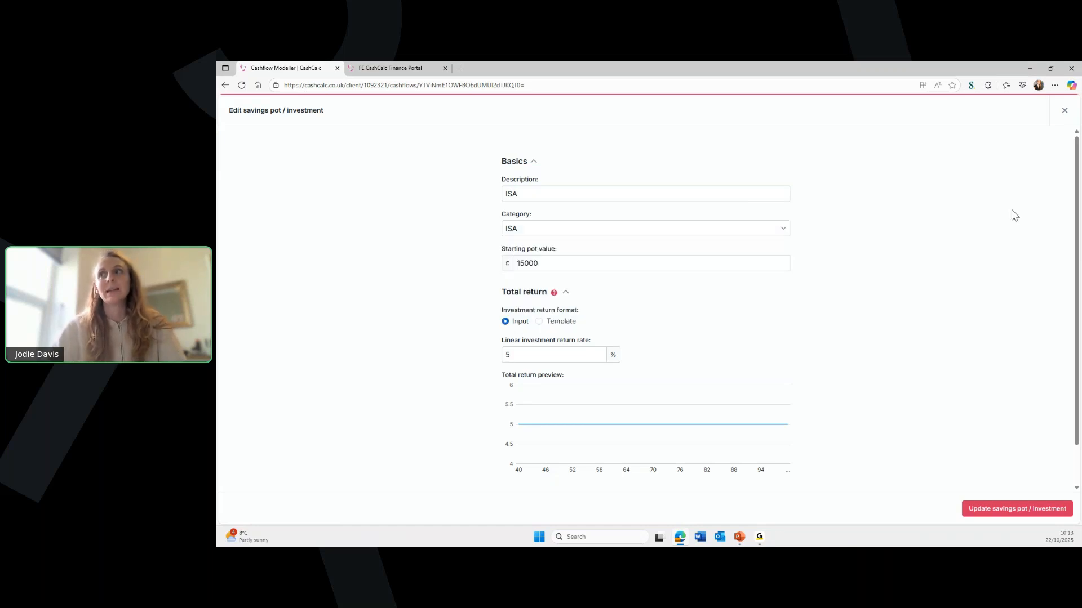
left_click(1064, 112)
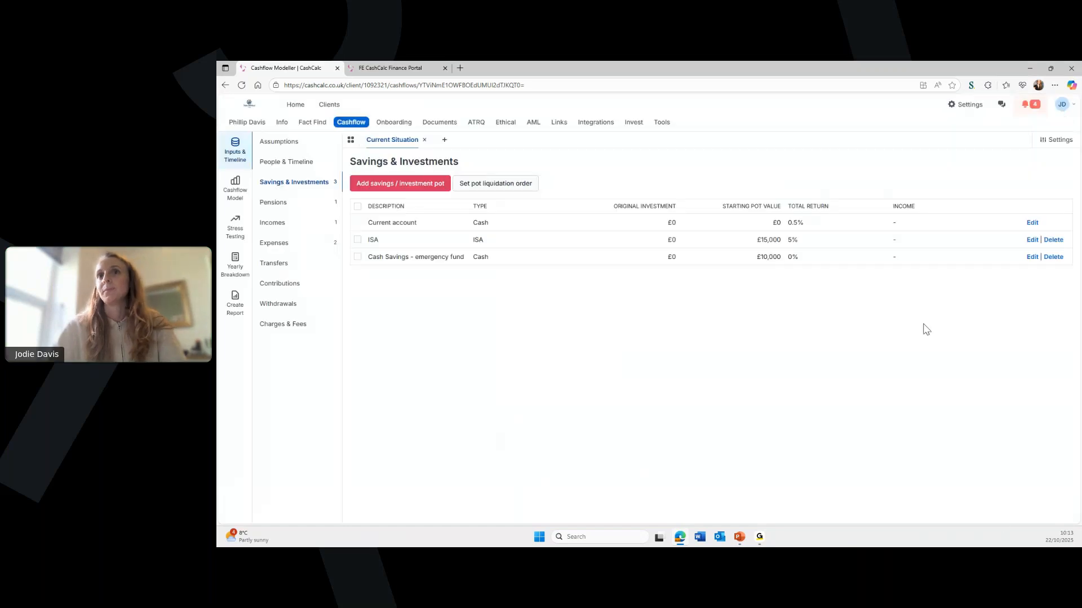
Mark GE Pension as fully uncrystallised, leaving the inherited option unticked
left_click(296, 204)
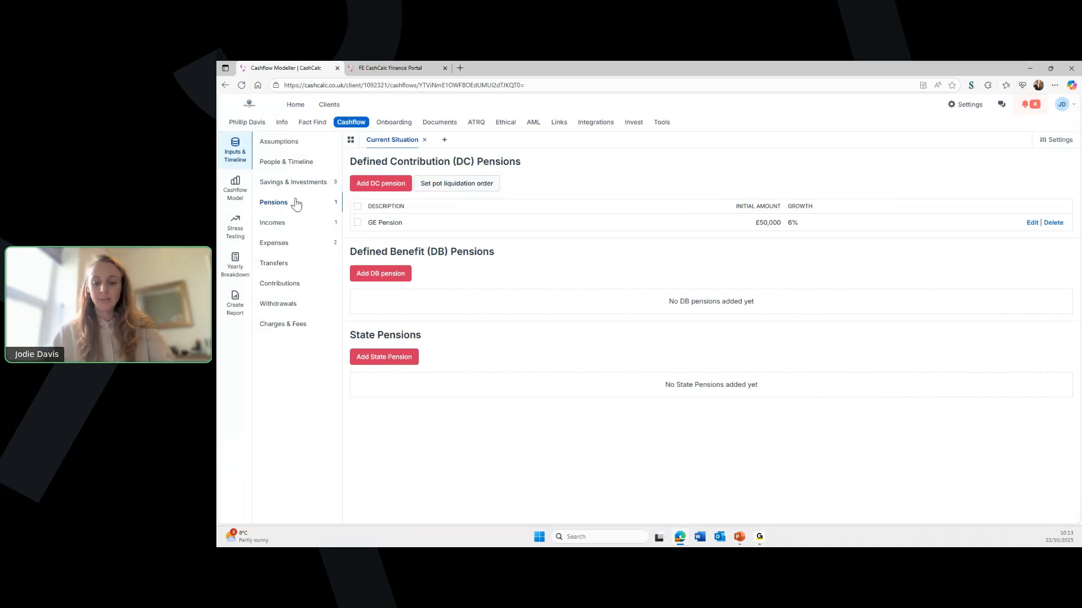
left_click(1032, 223)
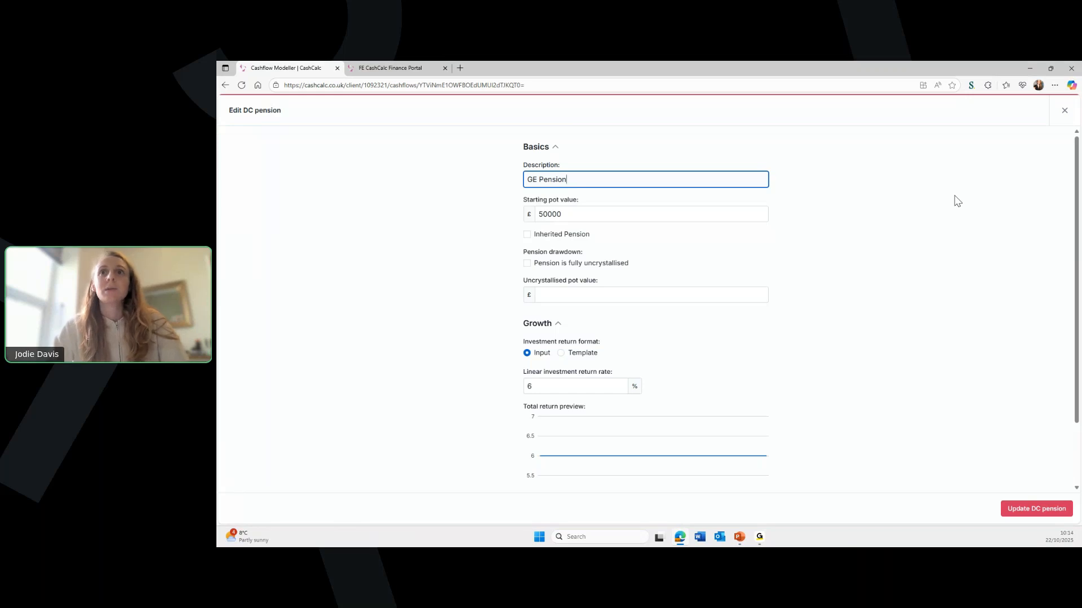
left_click(526, 234)
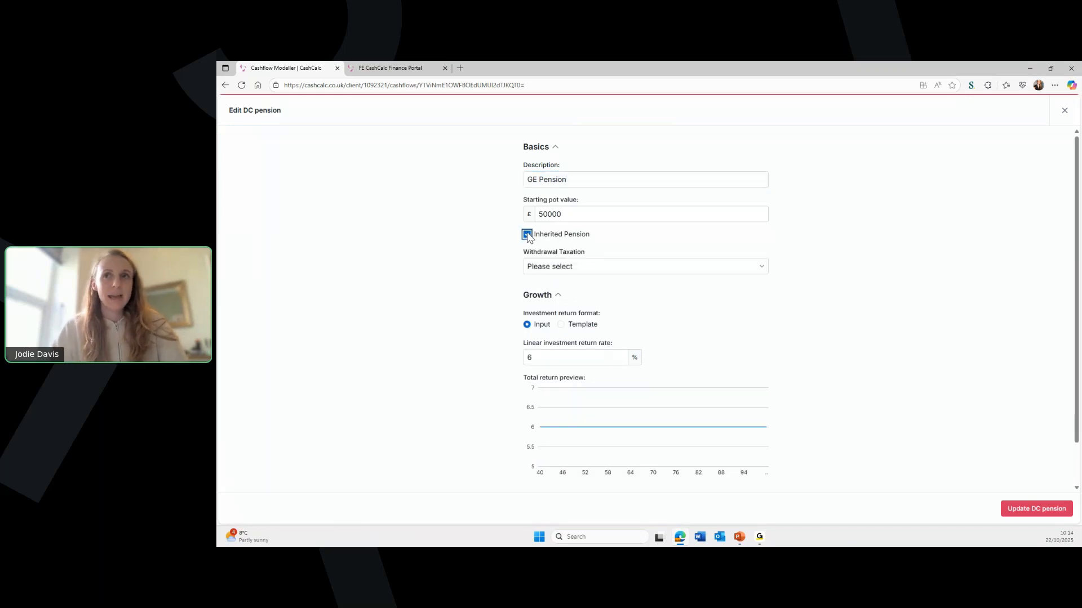
left_click(546, 266)
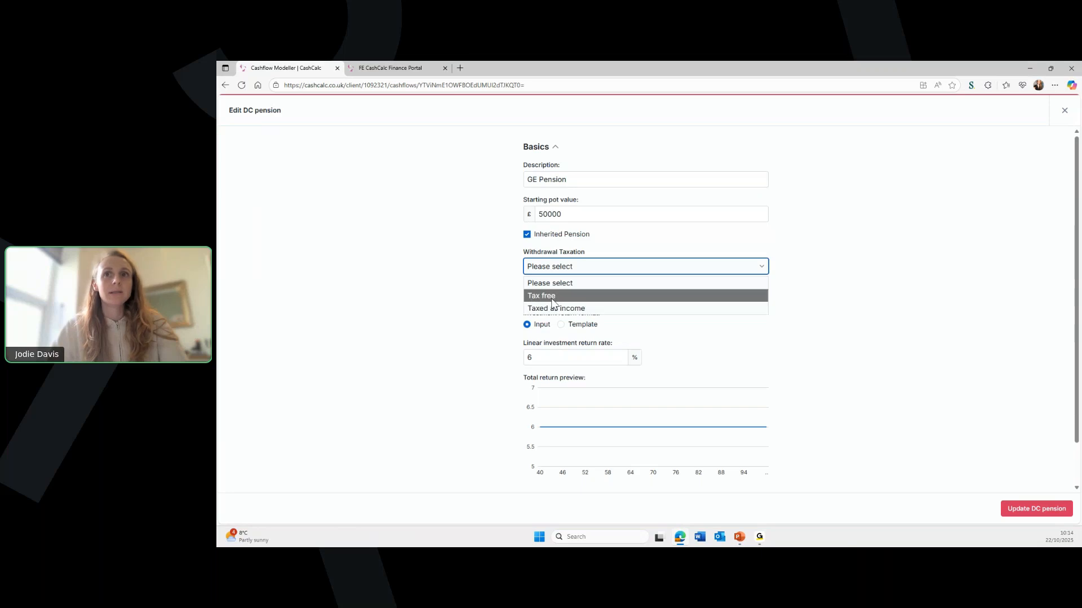
left_click(526, 234)
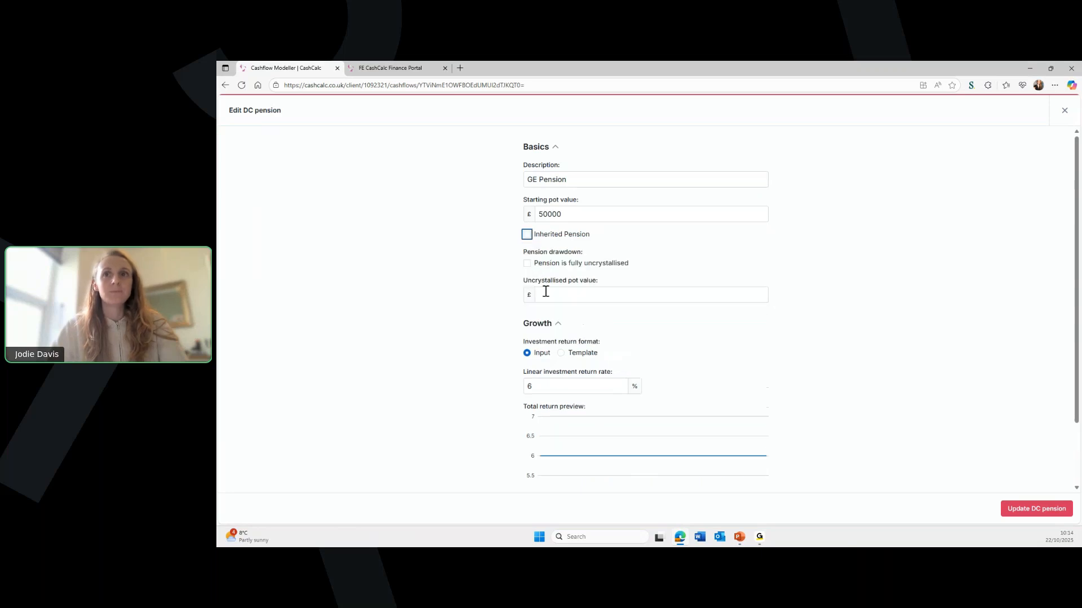
left_click(527, 264)
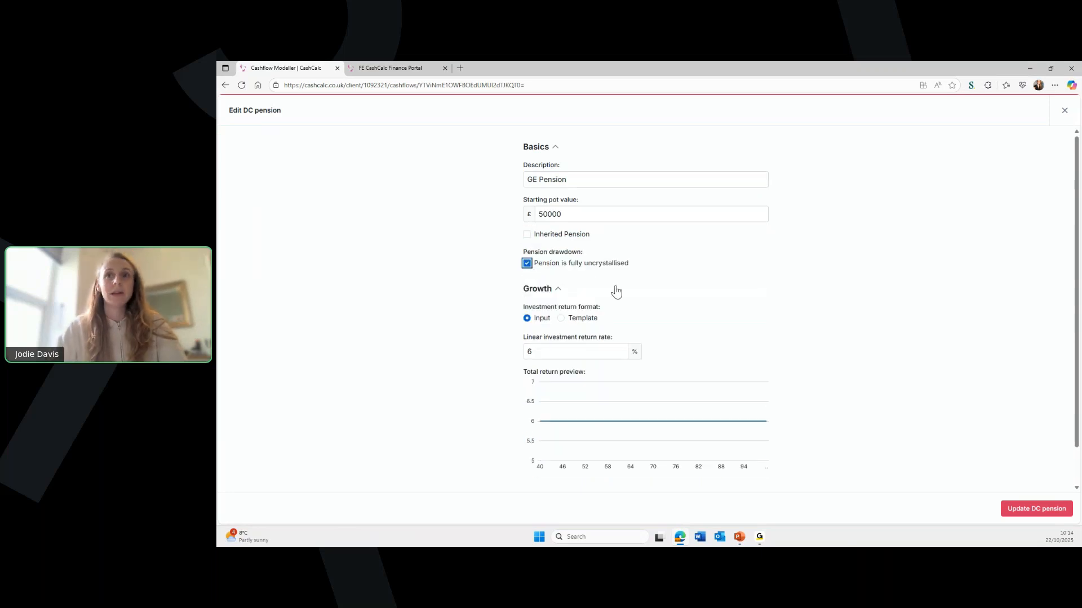
left_click(527, 263)
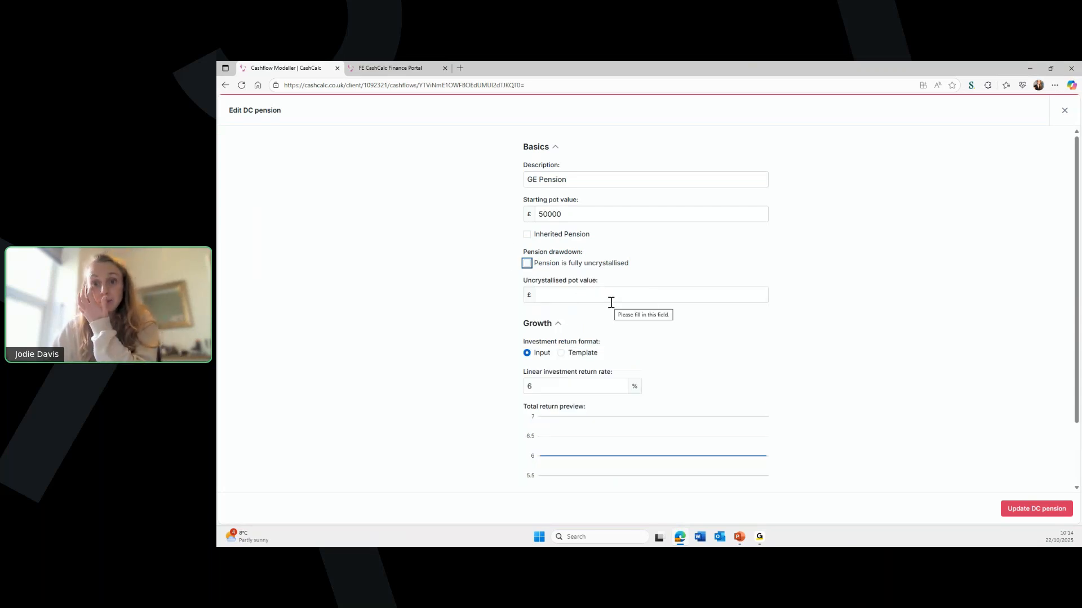
left_click(526, 263)
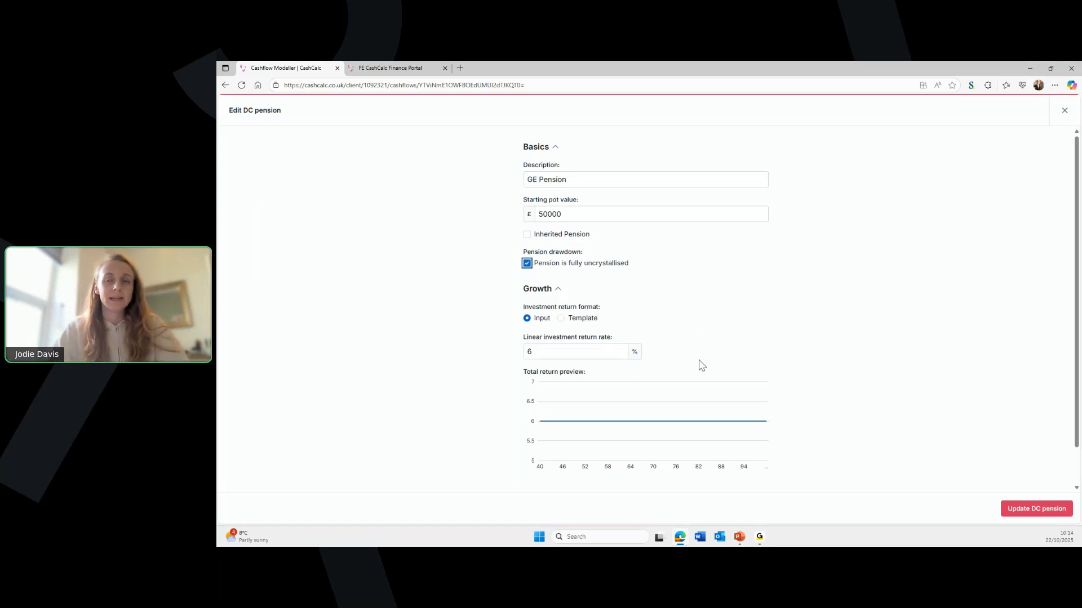
Model GE Pension growth on the Mixed Benchmark: Cautious (0-35%) (1990-2024) template and save
scroll(700, 363, "down", 1)
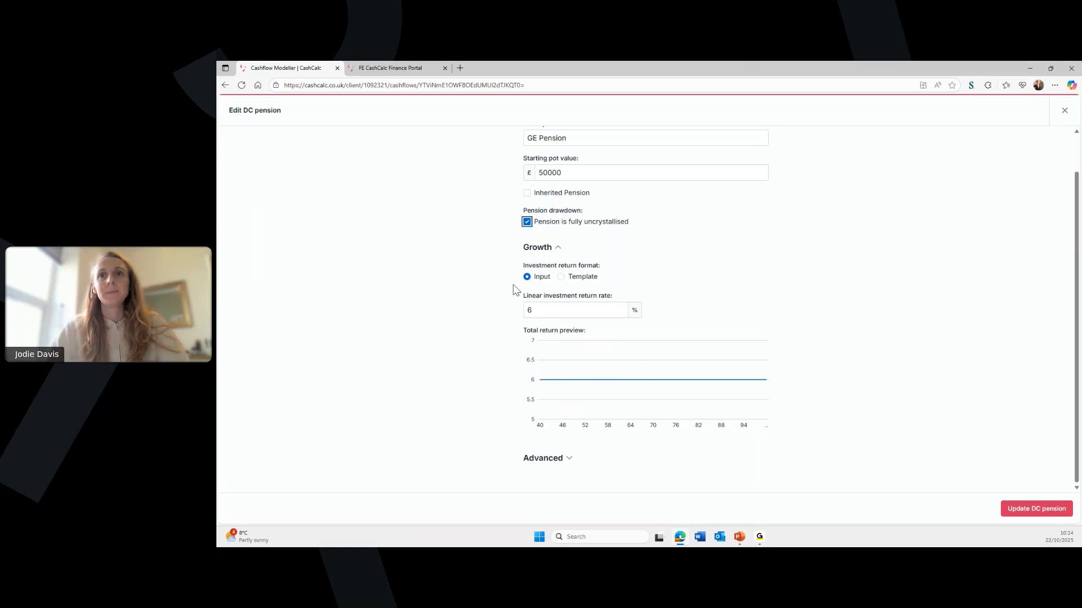
left_click(561, 276)
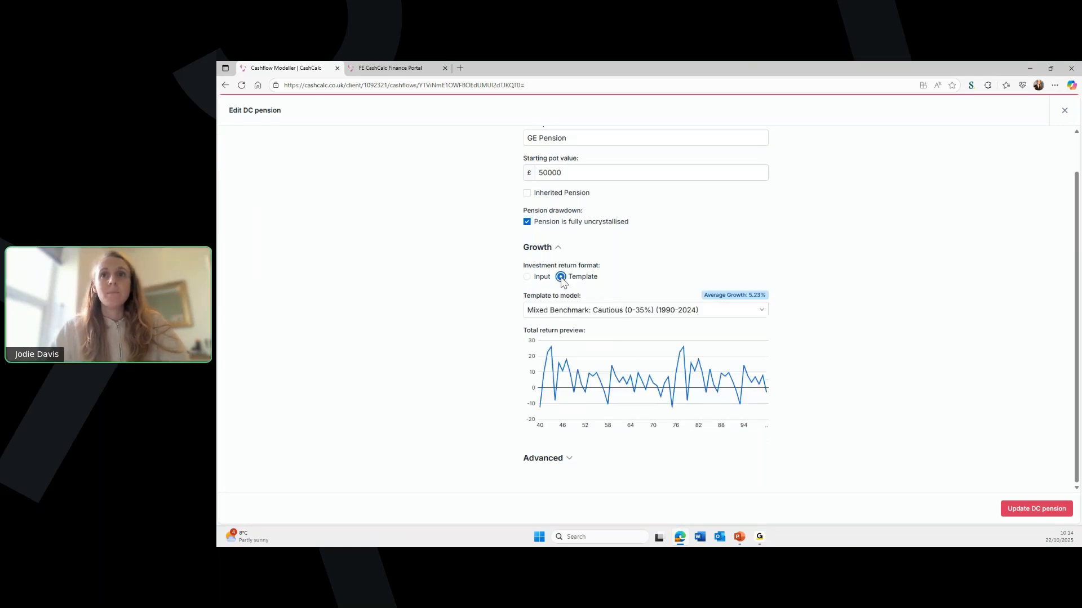
left_click(658, 313)
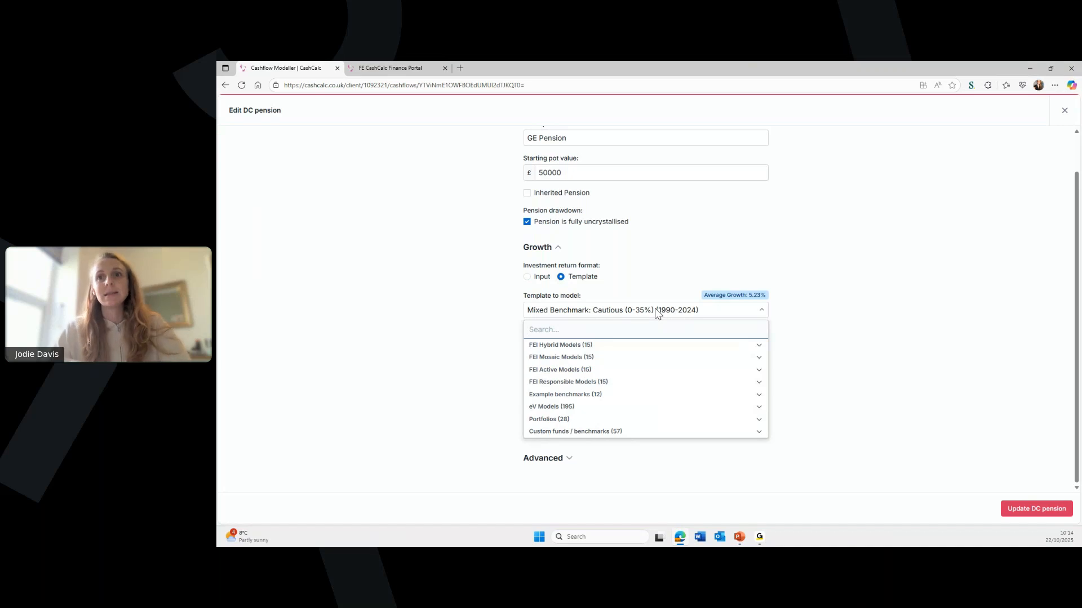
left_click(629, 402)
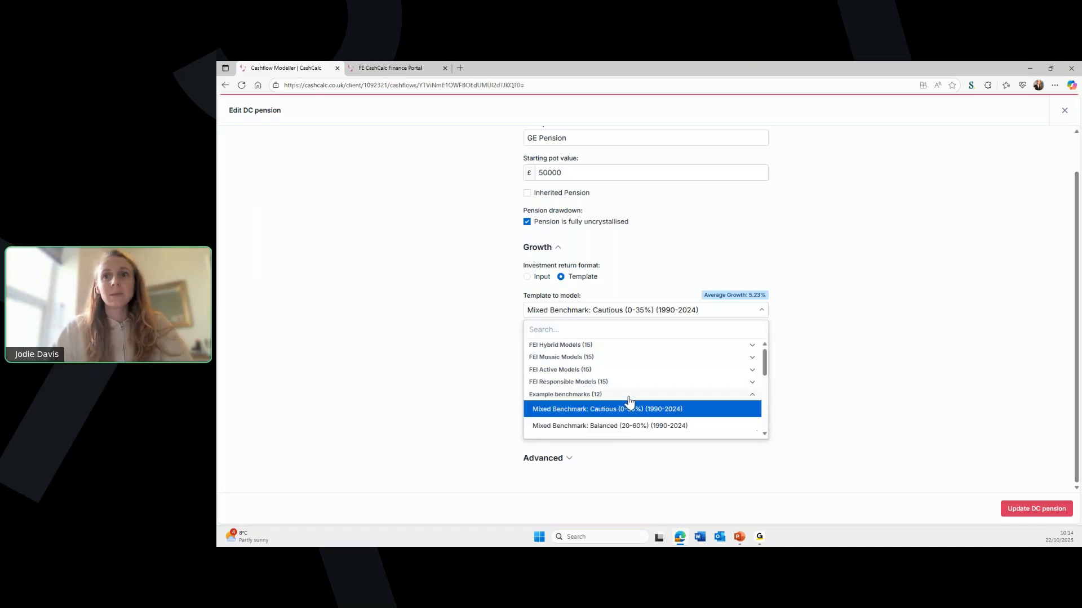
scroll(629, 401, "down", 1)
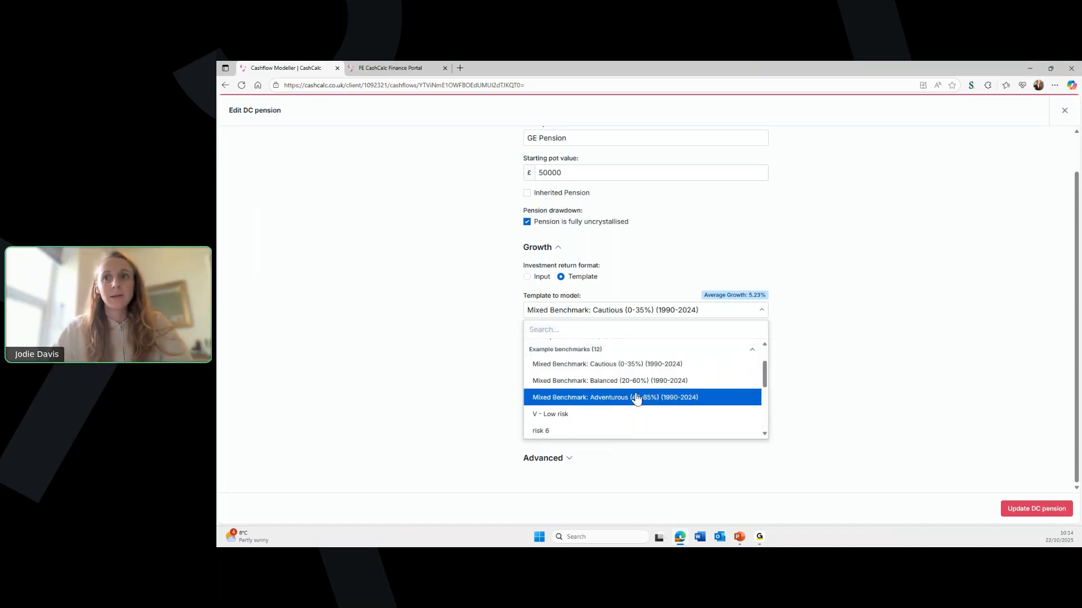
left_click(620, 370)
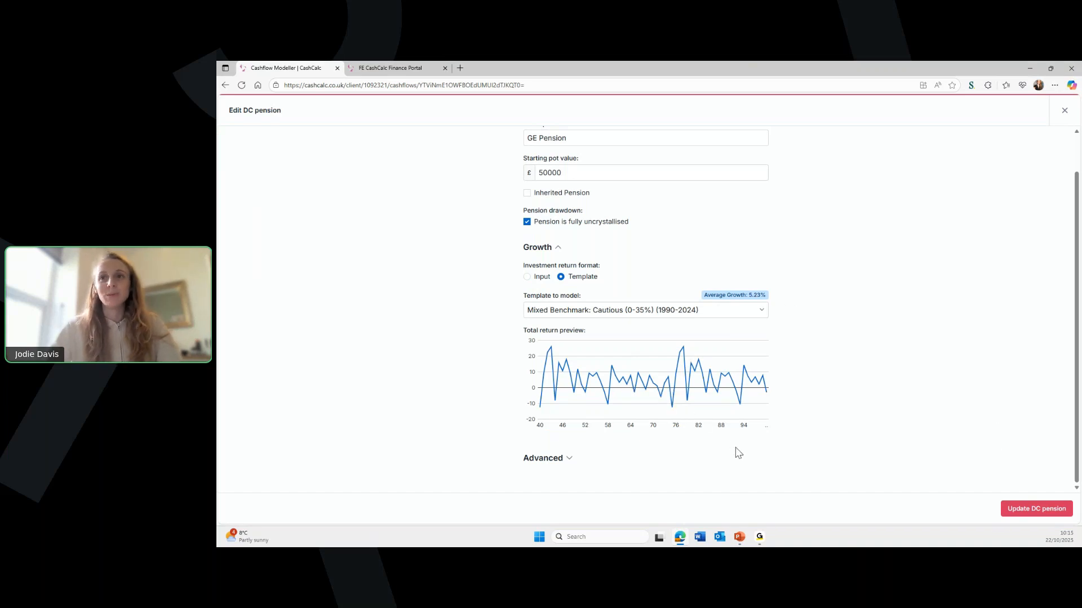
left_click(1024, 509)
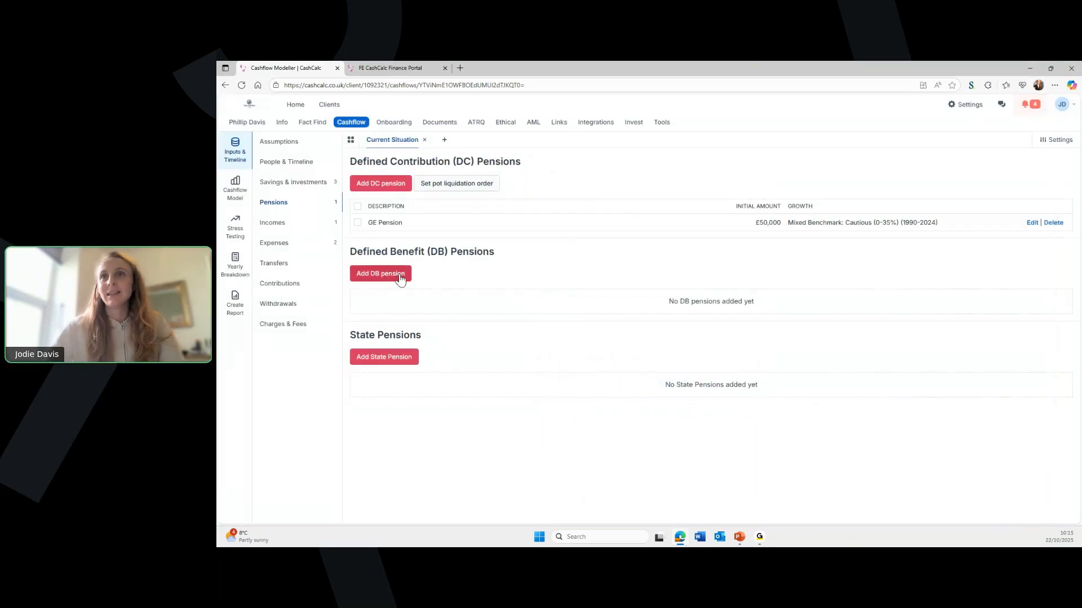
Review the defined benefit pension form and close it without adding a DB pension
left_click_drag(417, 251, 506, 263)
left_click(375, 273)
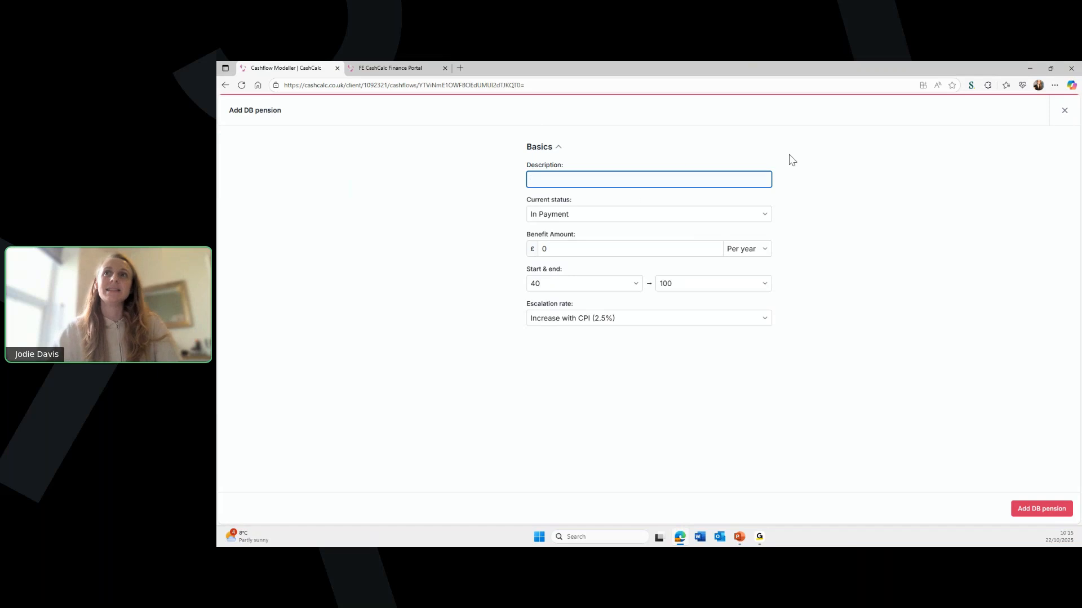
left_click(1064, 112)
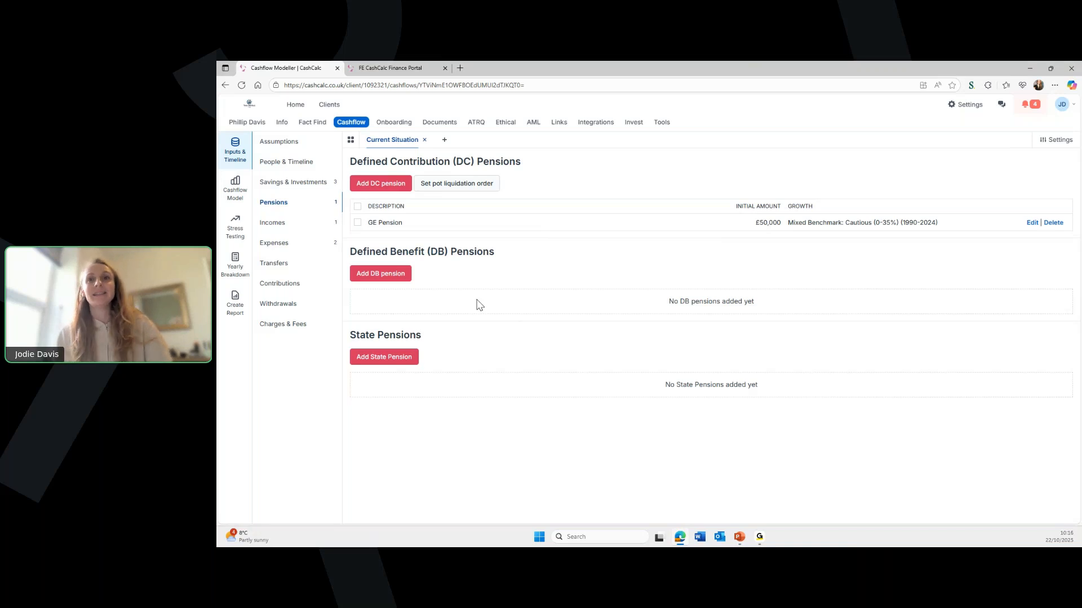
Add a State Pension of £230.25 per week from age 68 to 100
left_click(411, 356)
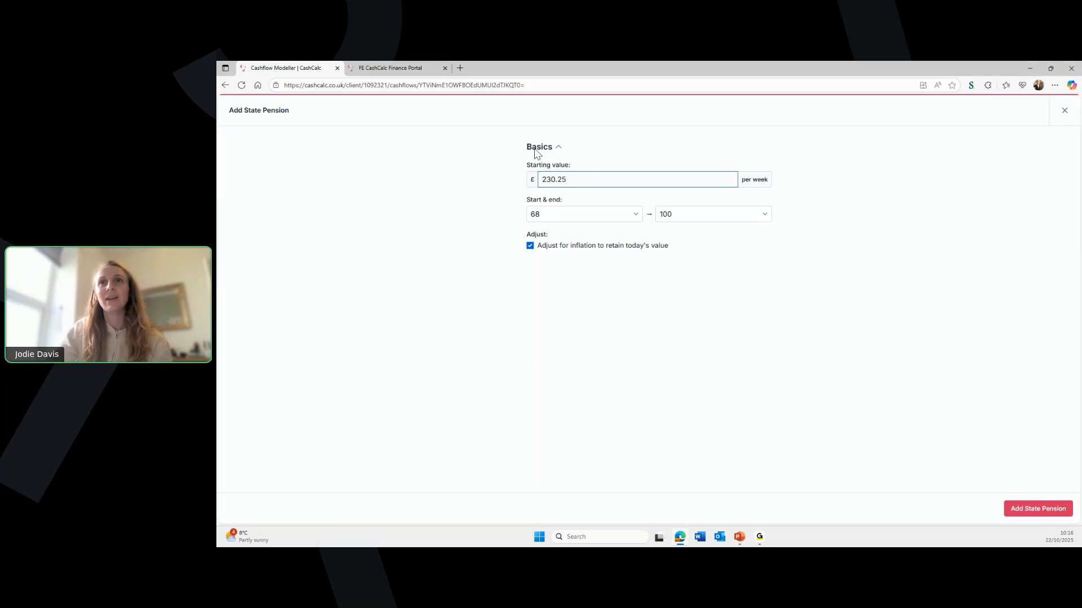
double_click(569, 179)
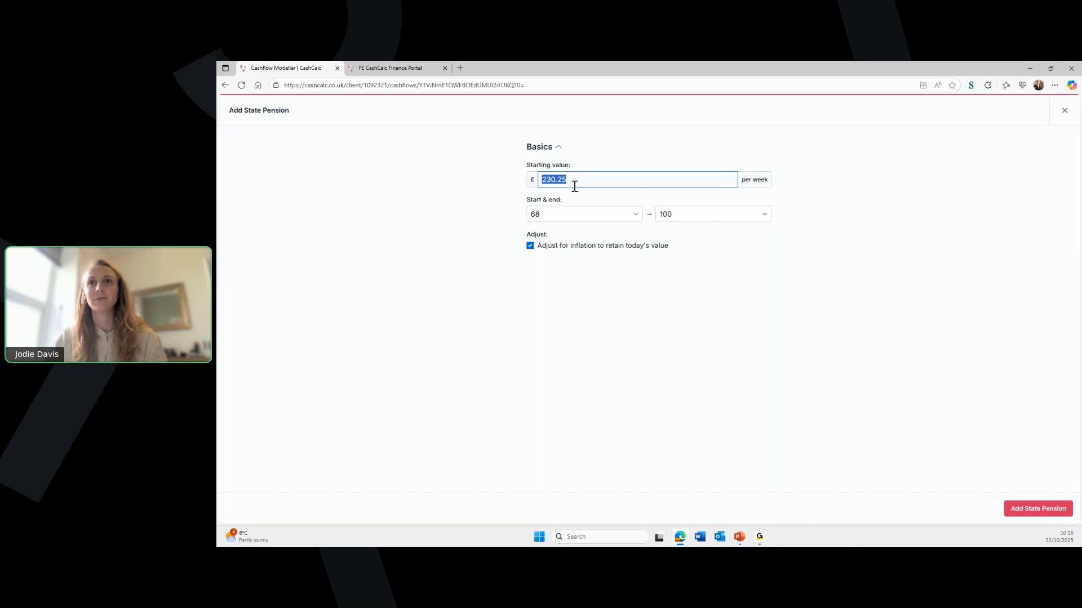
left_click(1041, 512)
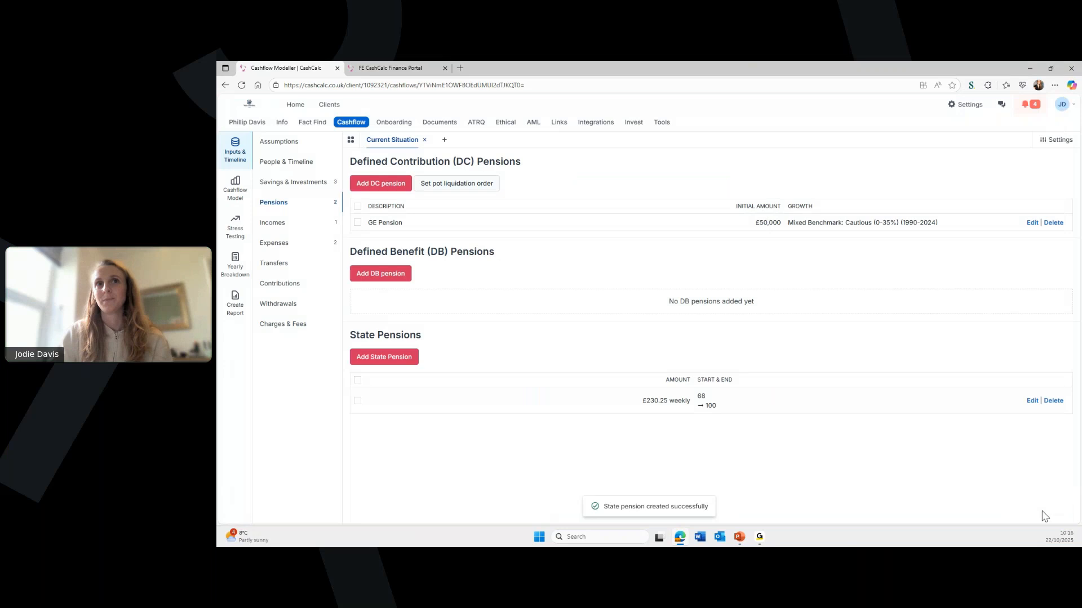
left_click(273, 223)
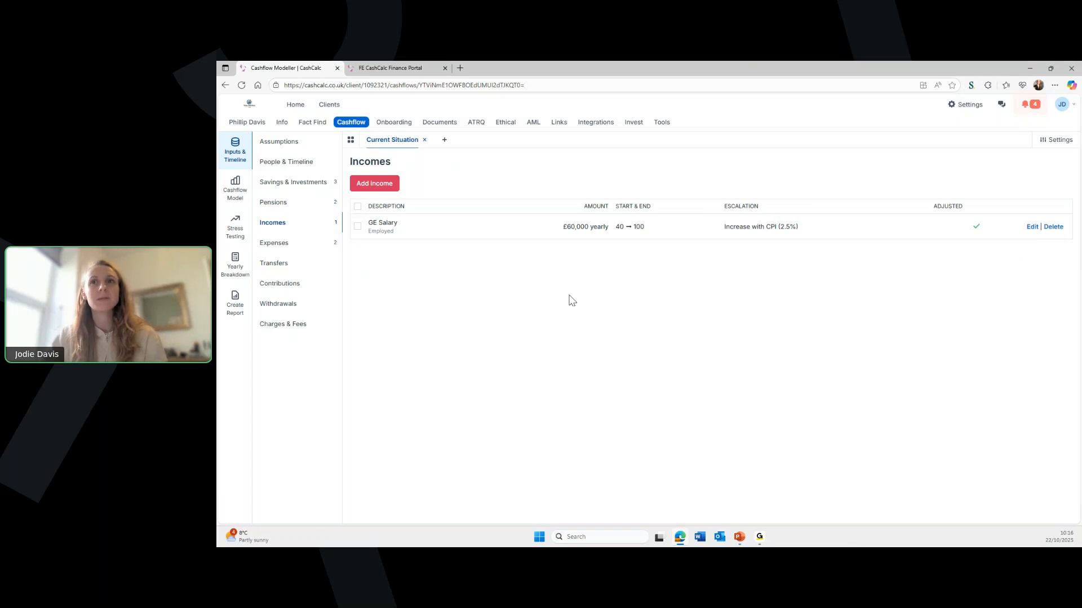
Set the GE Salary income to end at End of work (67)
left_click(1032, 227)
scroll(762, 235, "down", 1)
scroll(760, 237, "up", 1)
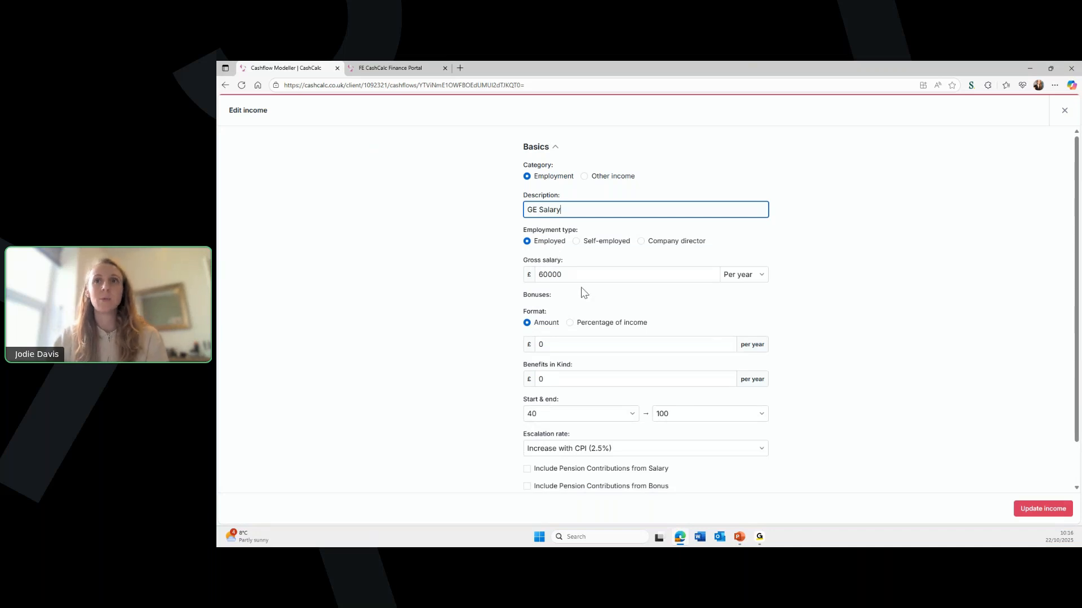
scroll(583, 290, "down", 1)
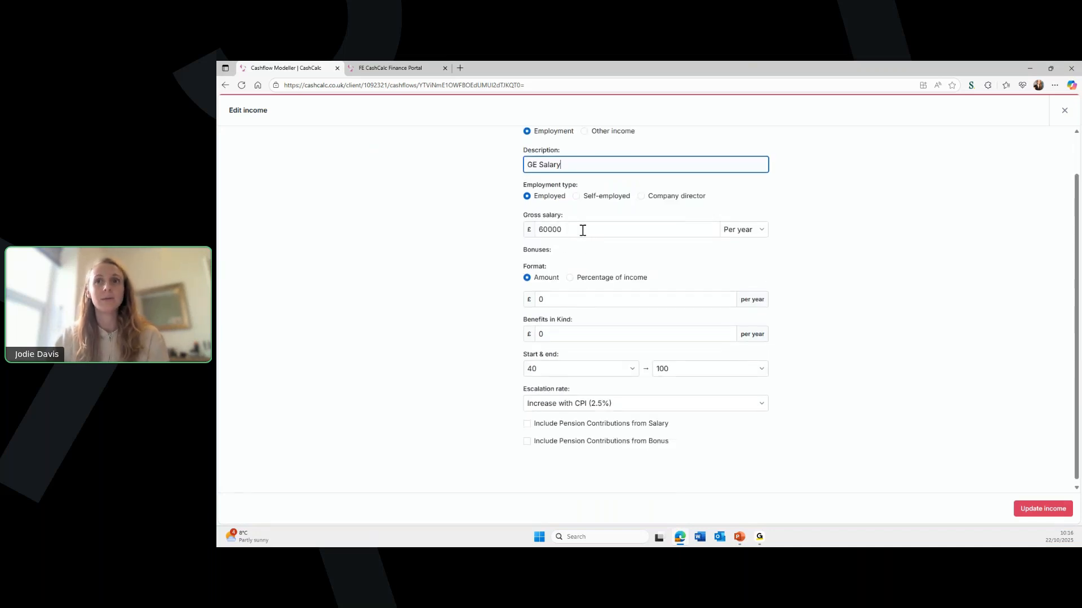
scroll(625, 270, "down", 1)
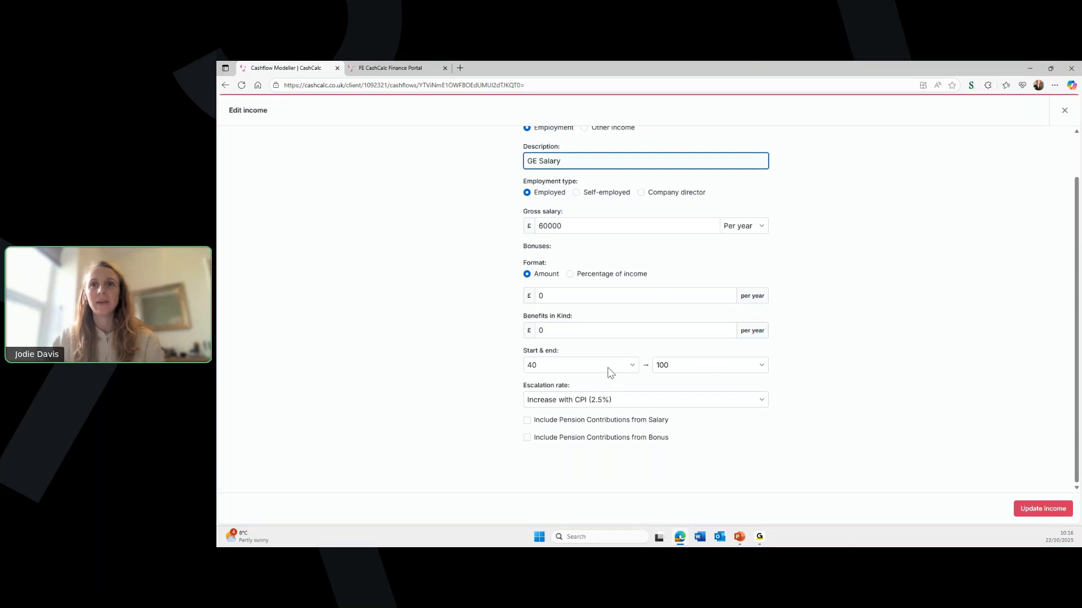
left_click(667, 367)
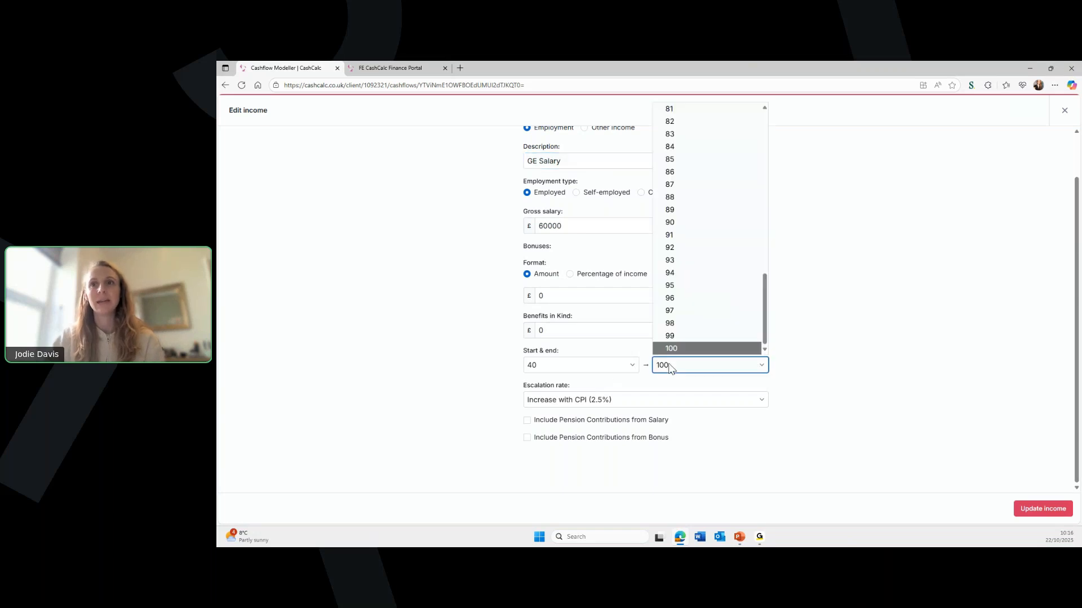
scroll(708, 336, "up", 10)
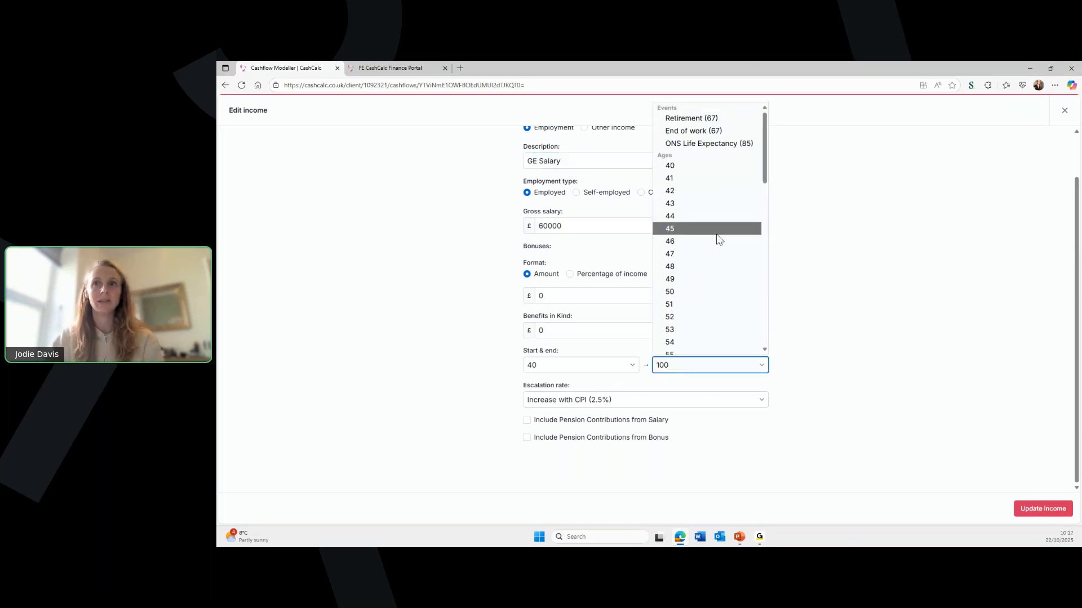
left_click(728, 131)
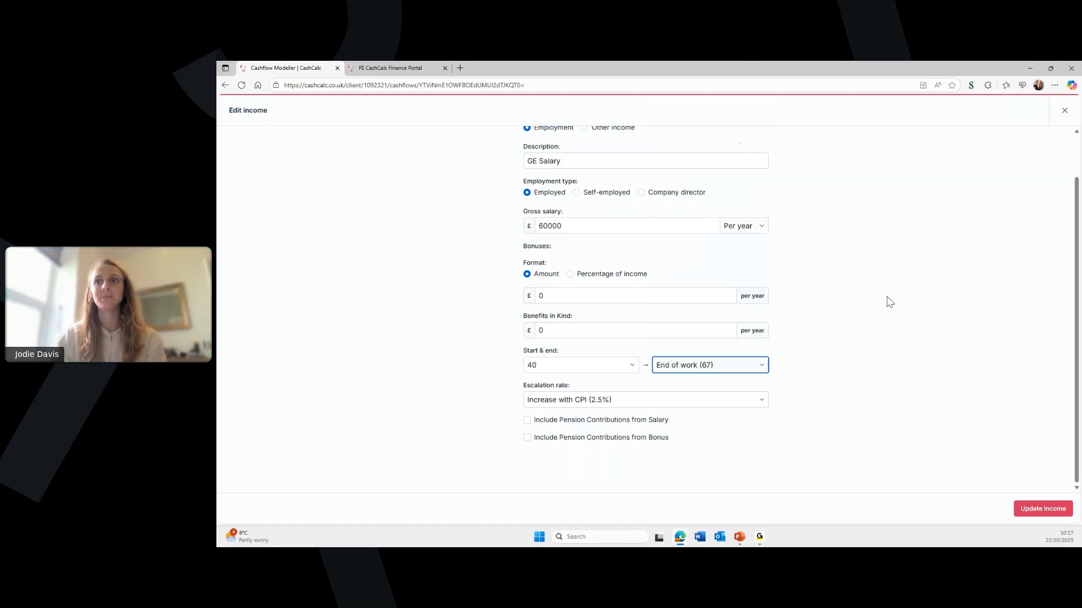
left_click(699, 369)
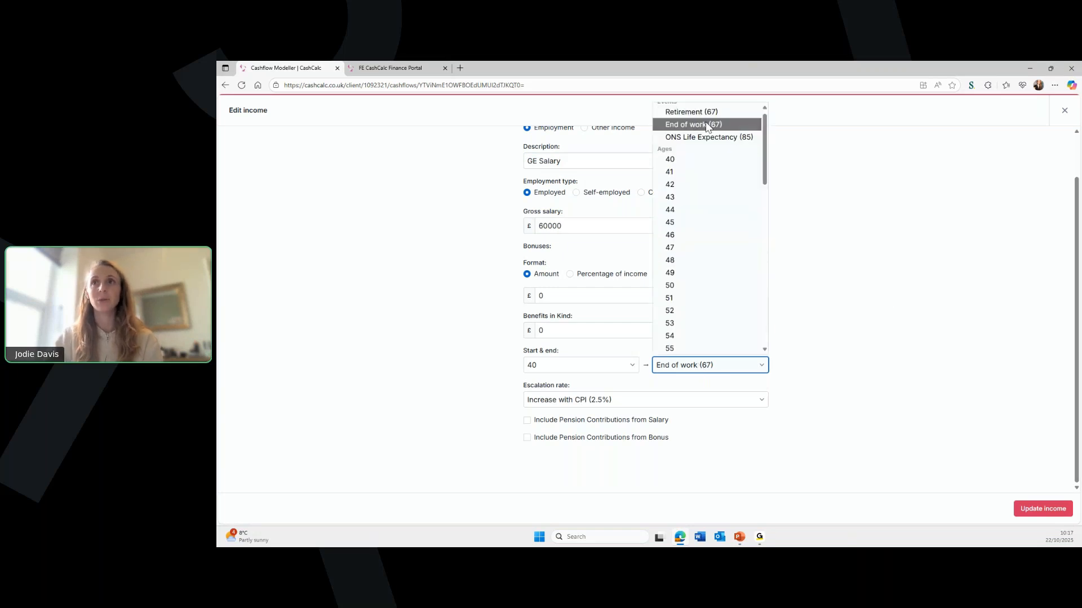
scroll(682, 115, "up", 1)
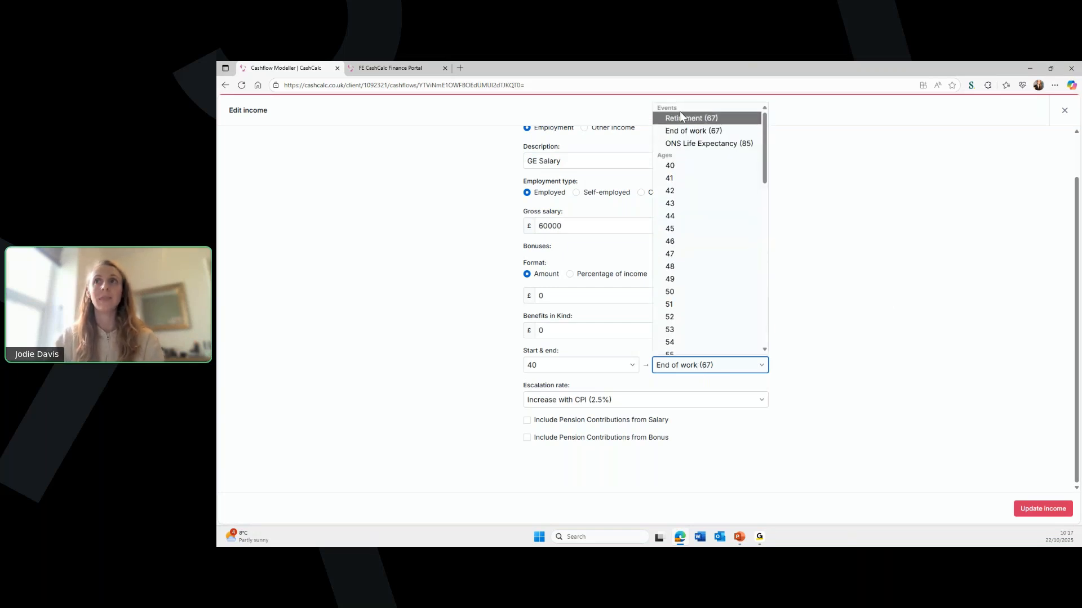
left_click(701, 131)
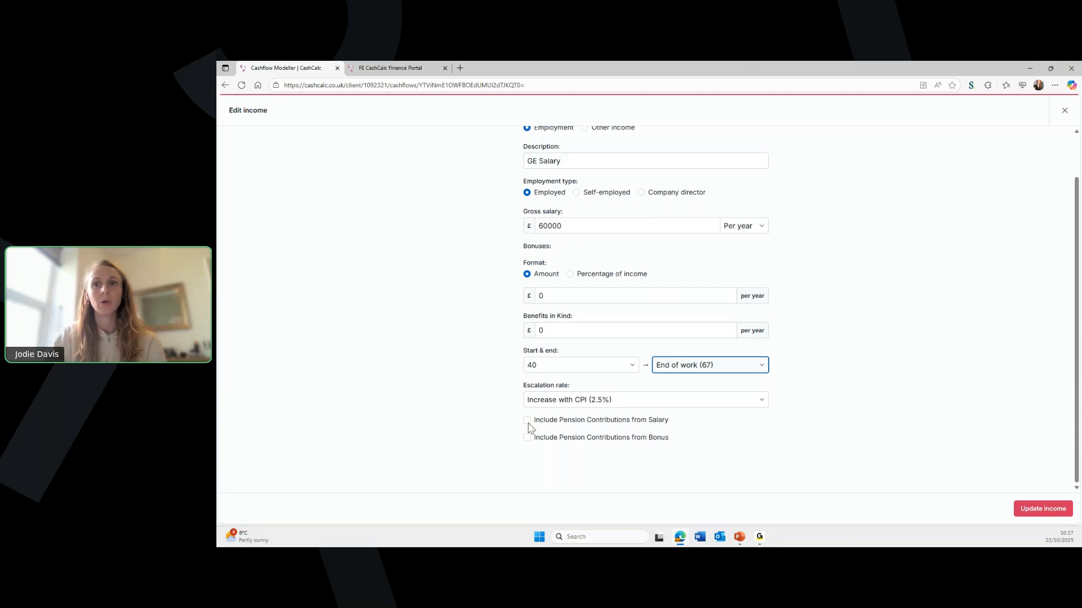
Add a 6% salary-sacrifice contribution from the salary into GE Pension
left_click(526, 420)
scroll(654, 427, "down", 2)
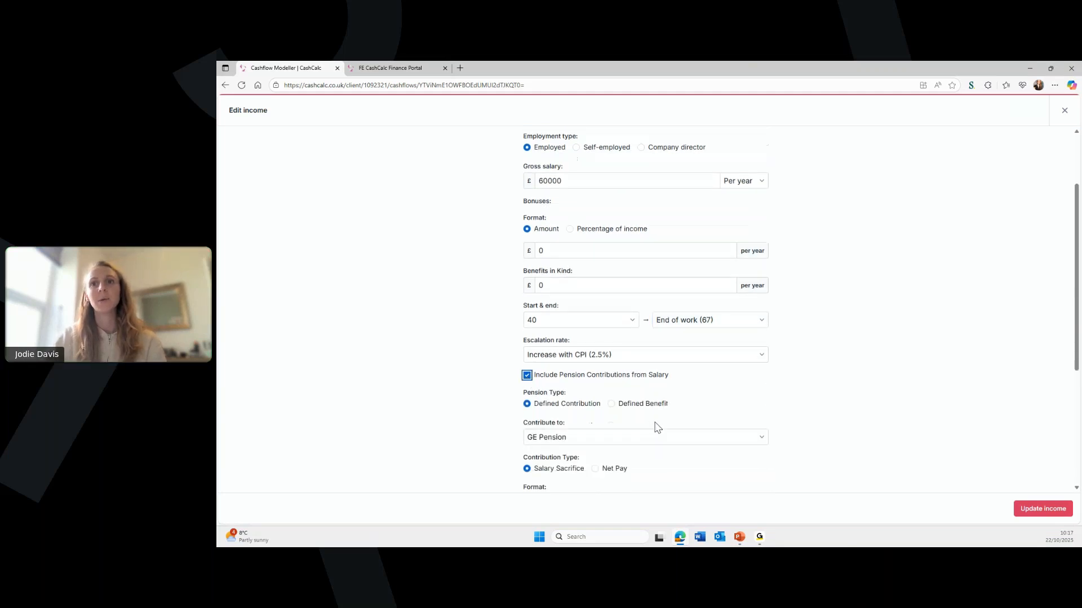
scroll(714, 372, "down", 2)
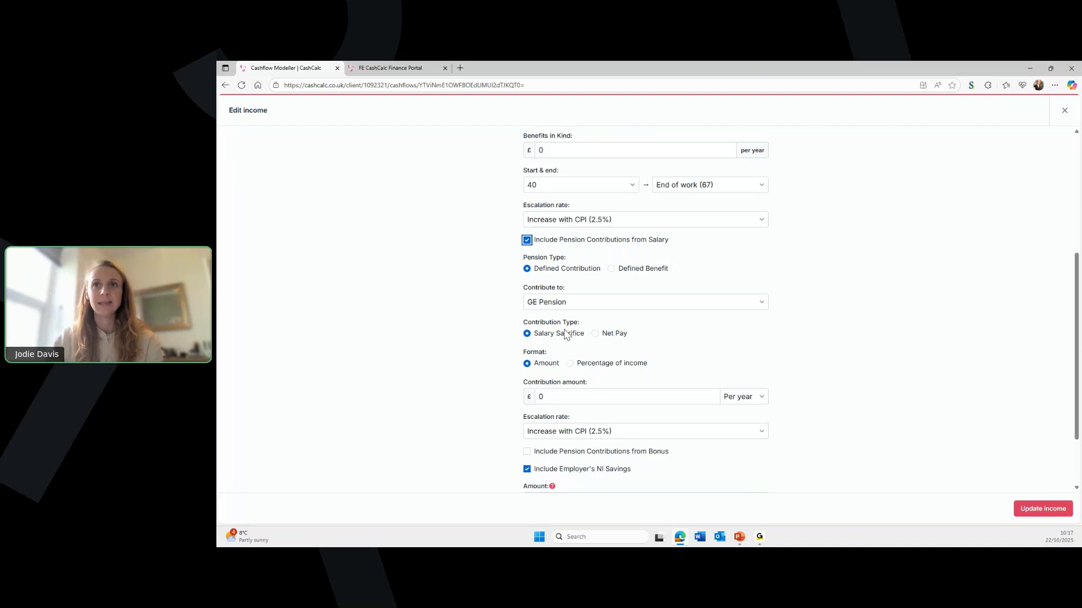
left_click(552, 303)
left_click(557, 319)
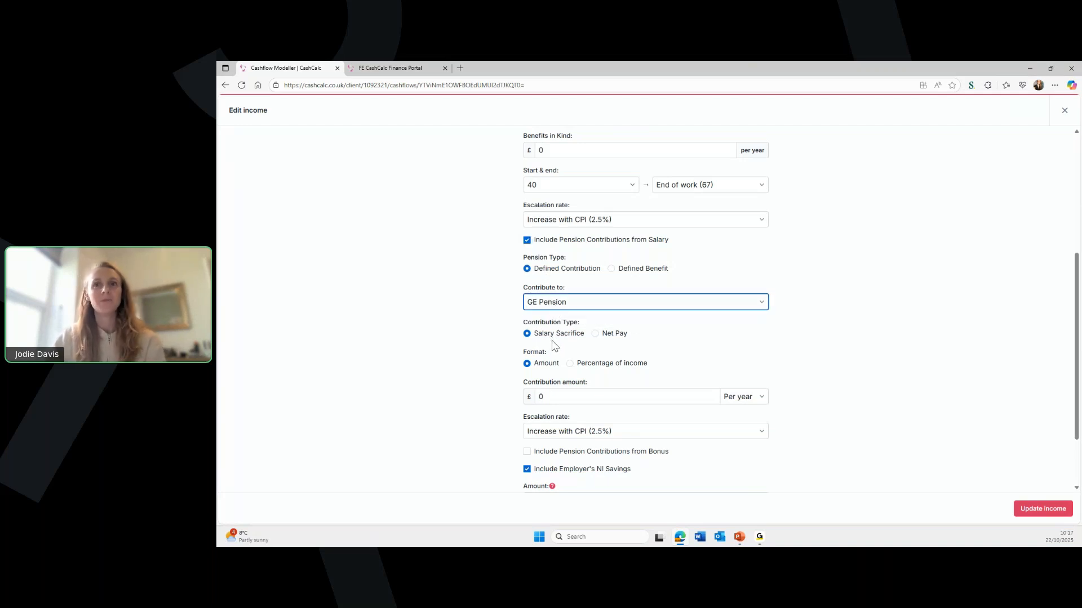
left_click(570, 364)
left_click(565, 402)
type("6")
scroll(873, 400, "down", 1)
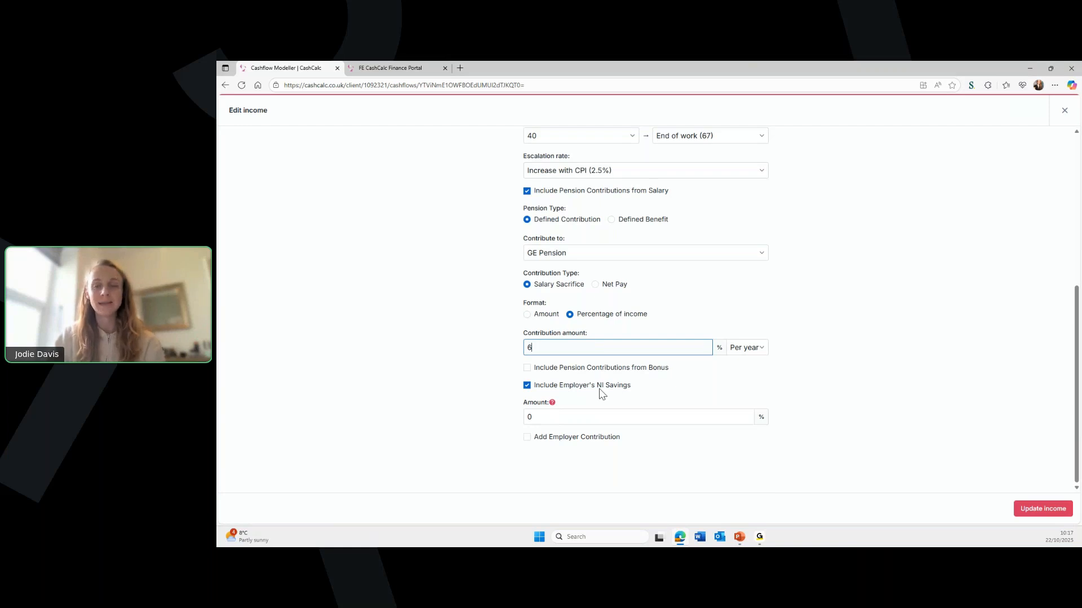
Add a 6% employer contribution as a percentage of income and save the salary
left_click(528, 441)
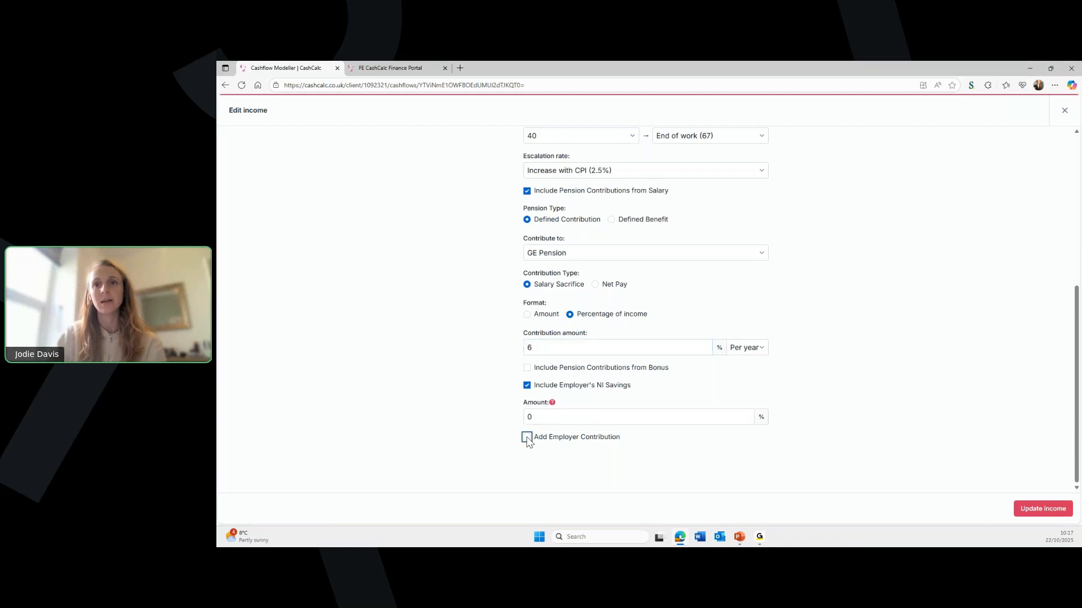
scroll(569, 439, "down", 1)
scroll(569, 438, "down", 2)
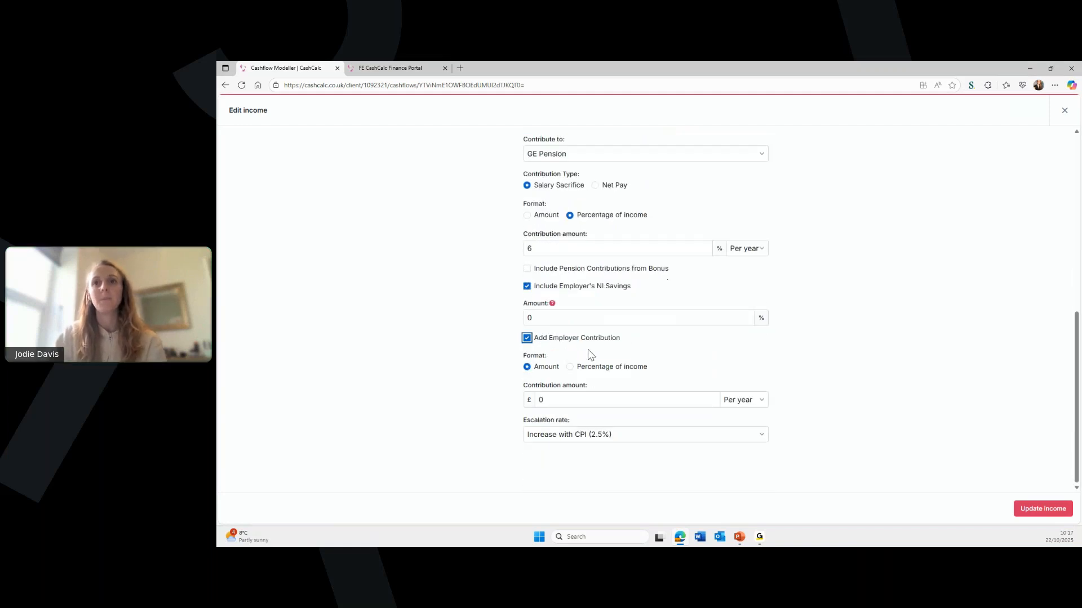
left_click(570, 367)
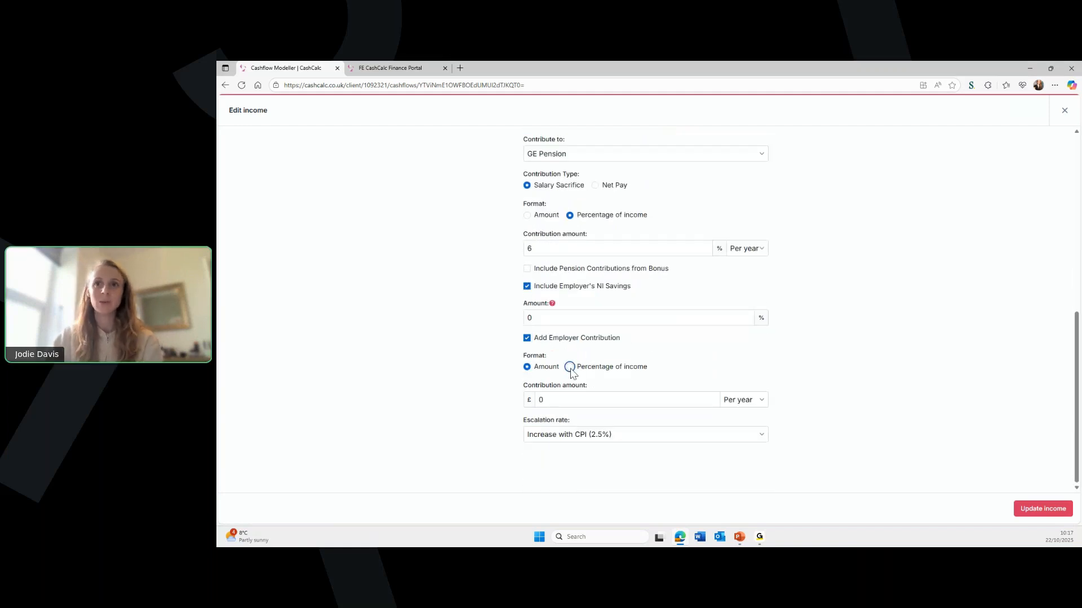
left_click(567, 434)
type("6")
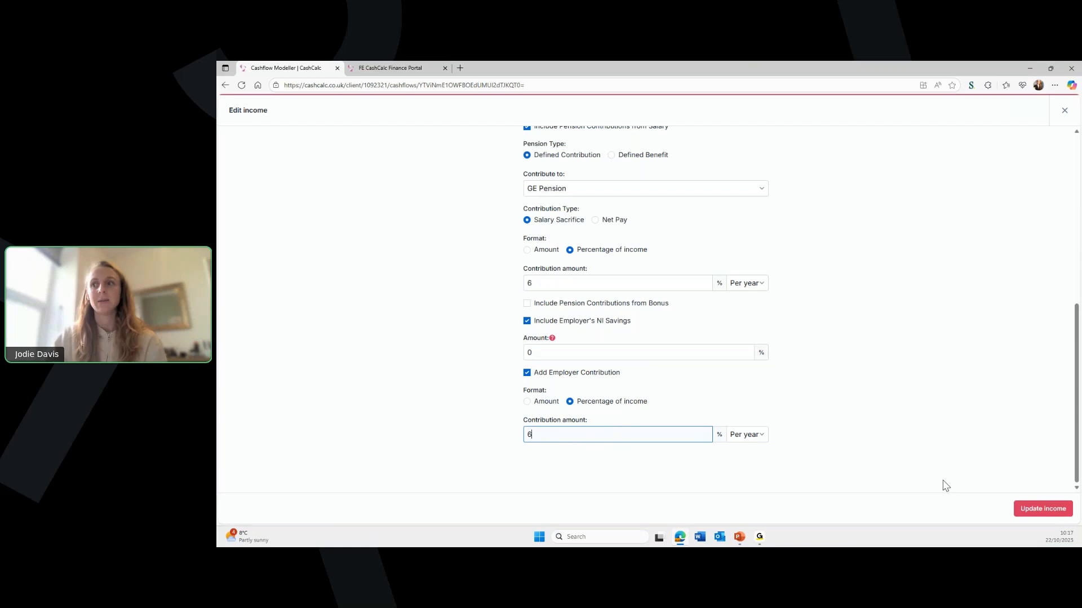
left_click(1056, 511)
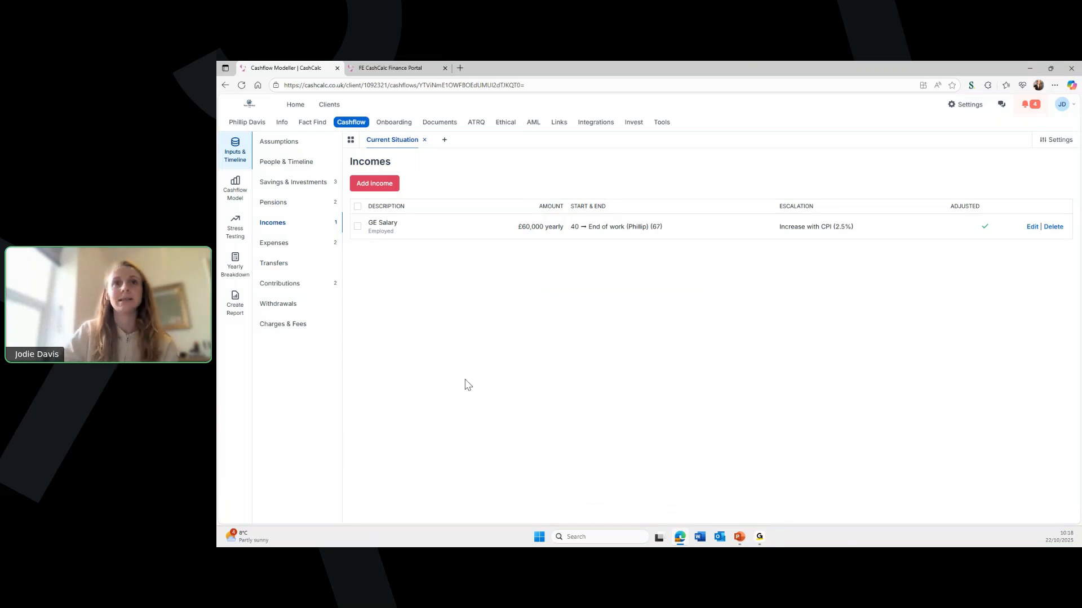
Look over contributions, incomes and expenses, cancel a new expense form, then show Transfers
left_click(277, 284)
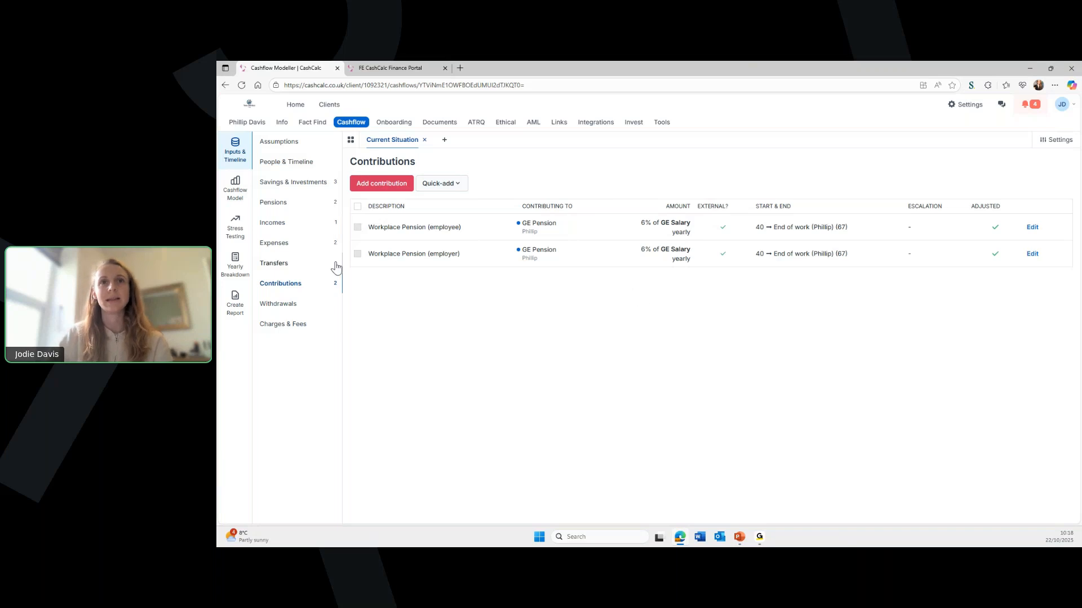
left_click(294, 224)
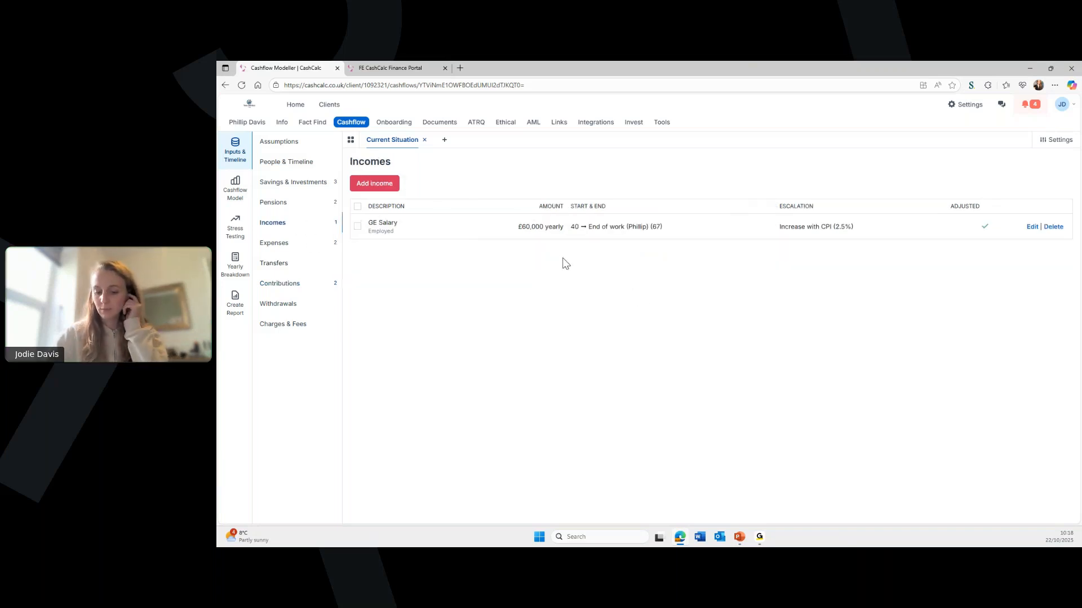
left_click(289, 247)
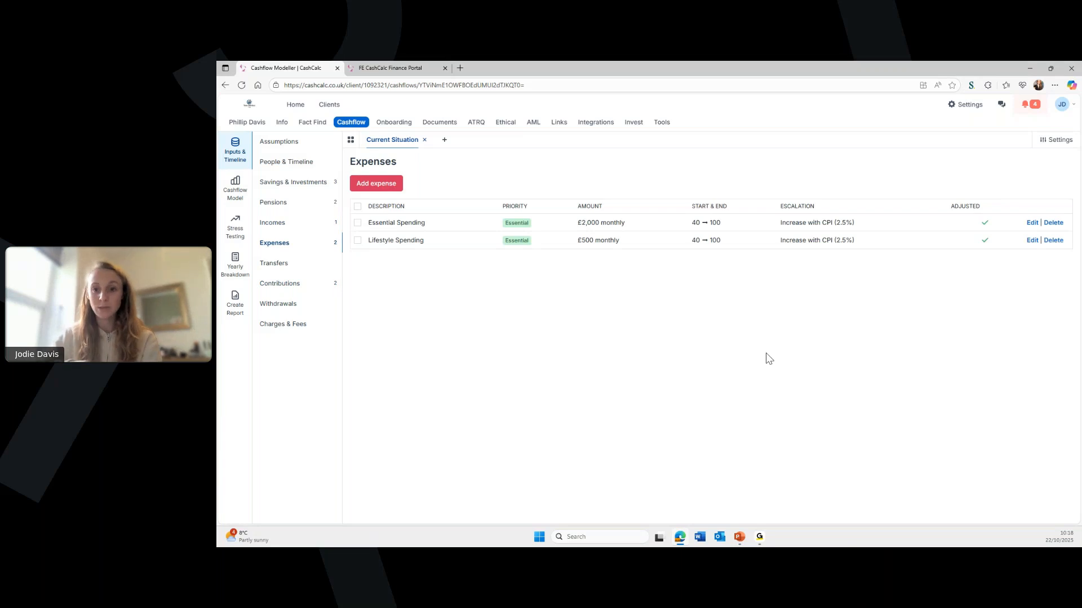
left_click(371, 185)
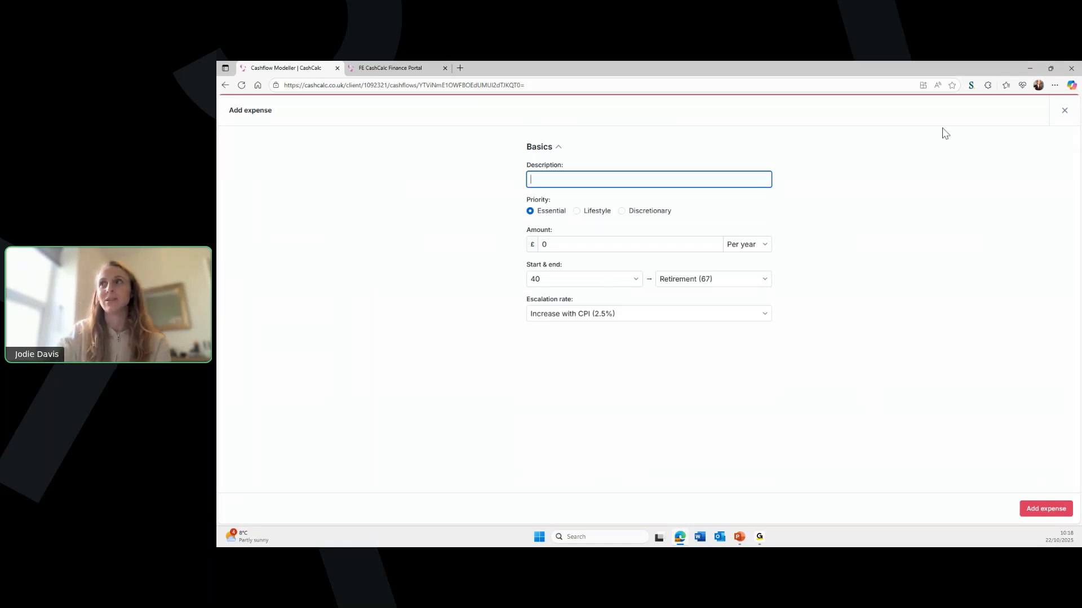
left_click(1064, 110)
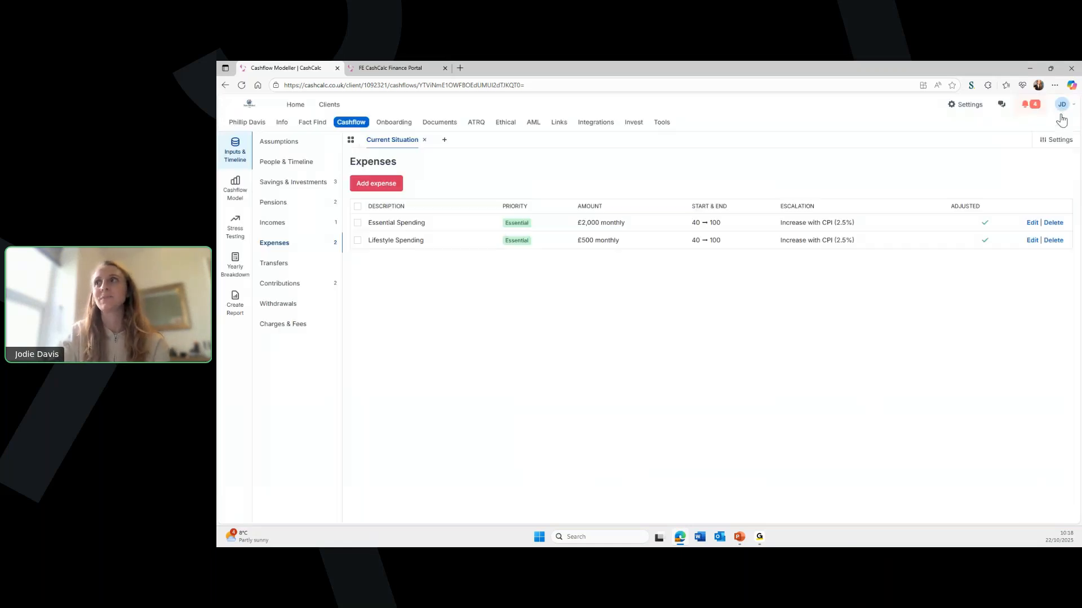
left_click(280, 263)
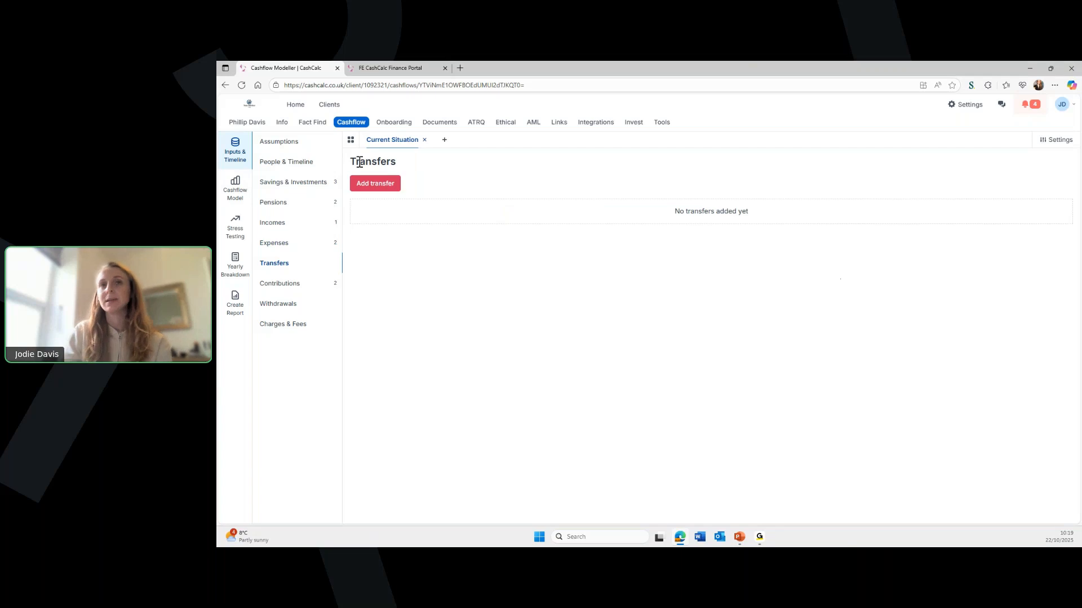
left_click(373, 183)
left_click(594, 182)
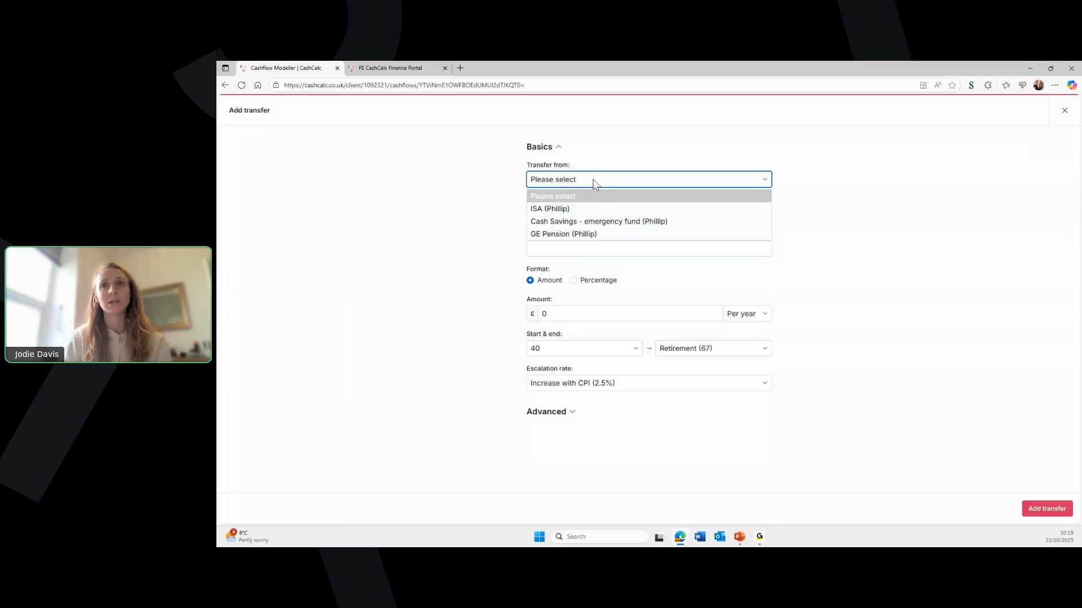
left_click(598, 208)
left_click(600, 213)
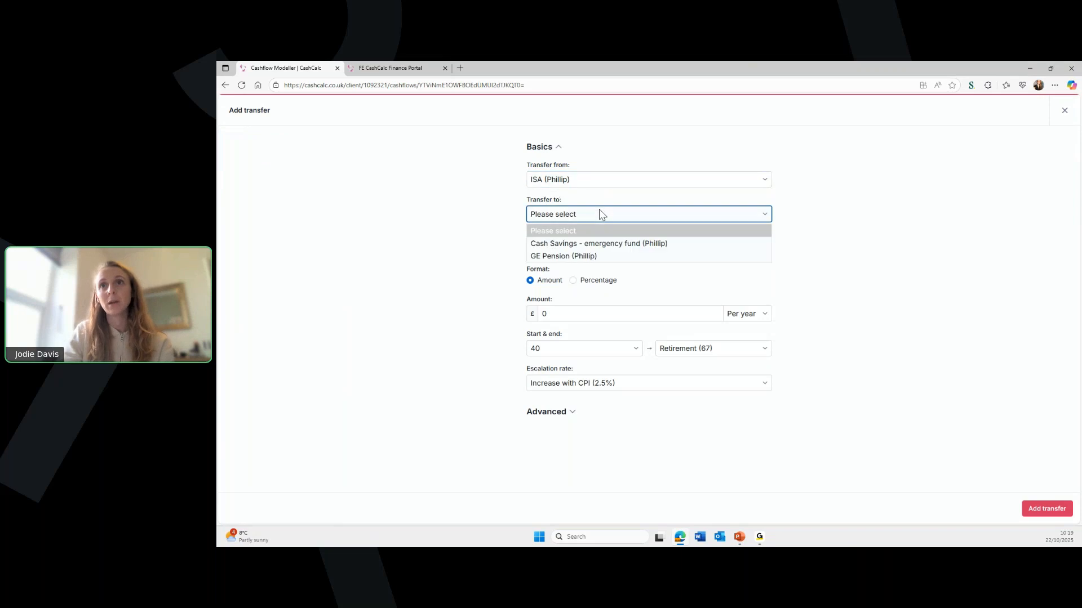
left_click(598, 244)
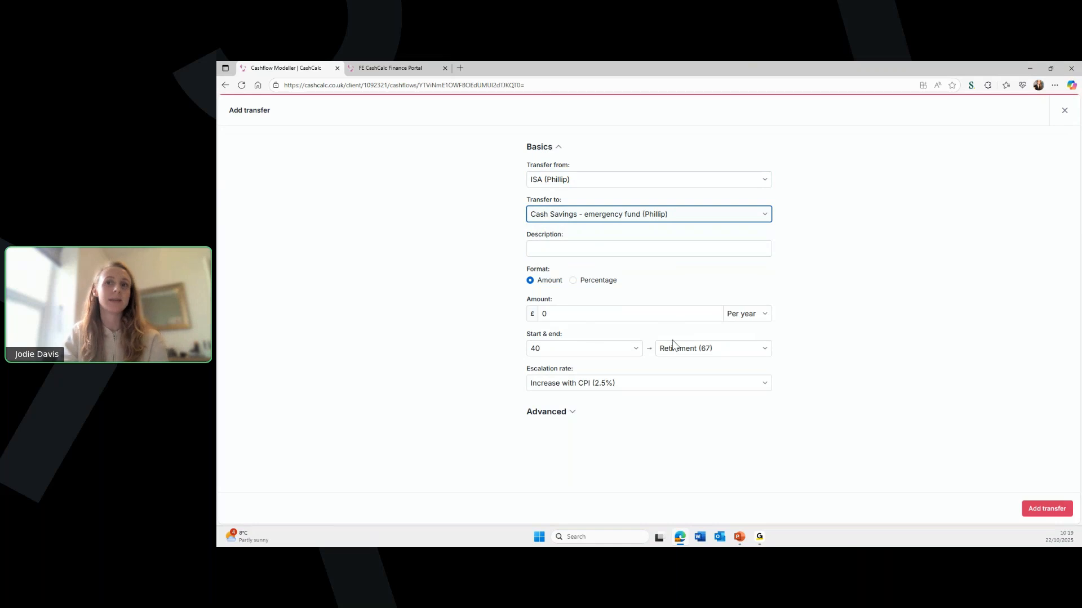
left_click(564, 417)
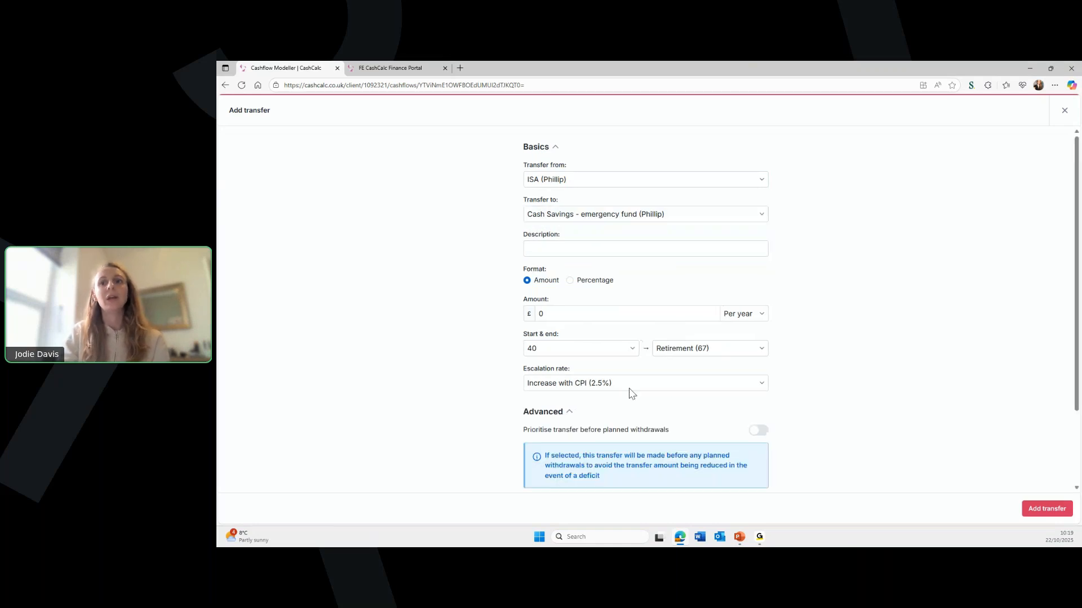
scroll(630, 390, "down", 2)
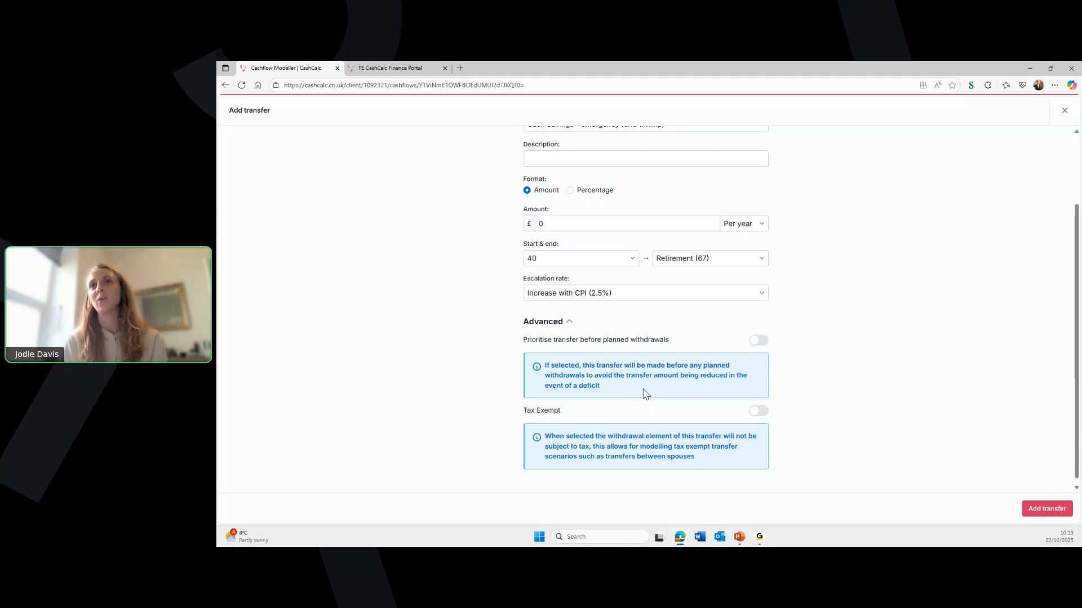
scroll(834, 278, "up", 2)
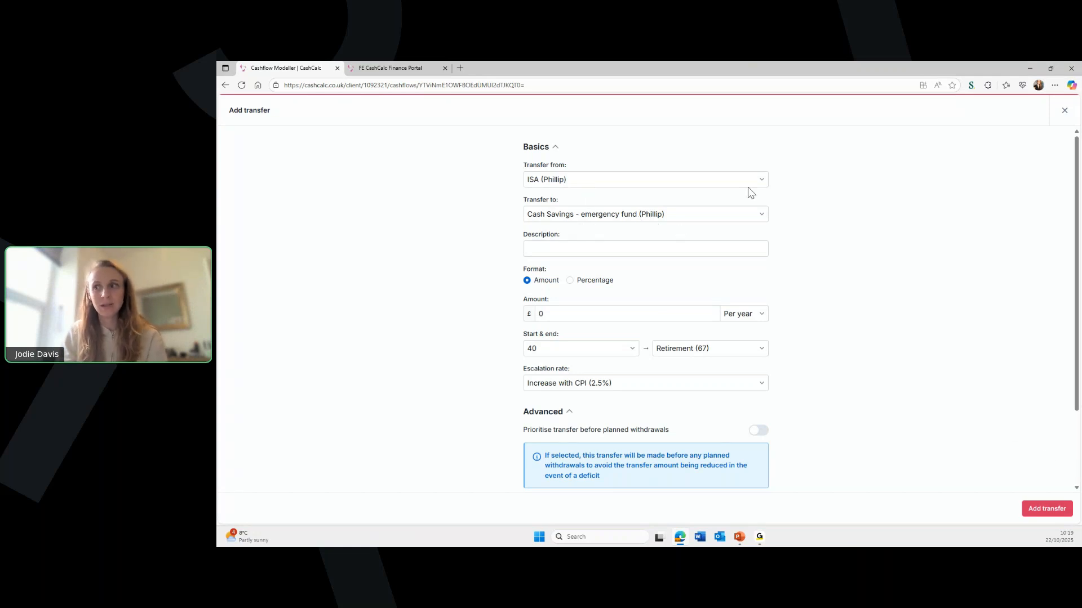
left_click(1064, 110)
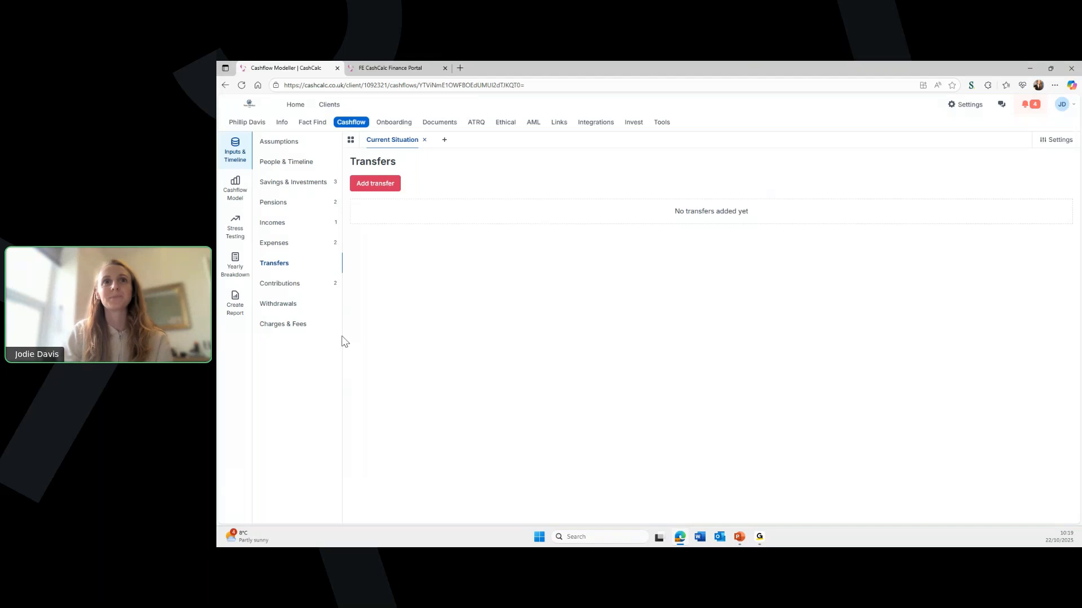
Start a new personal contribution named 'ISA contributions'
left_click(297, 284)
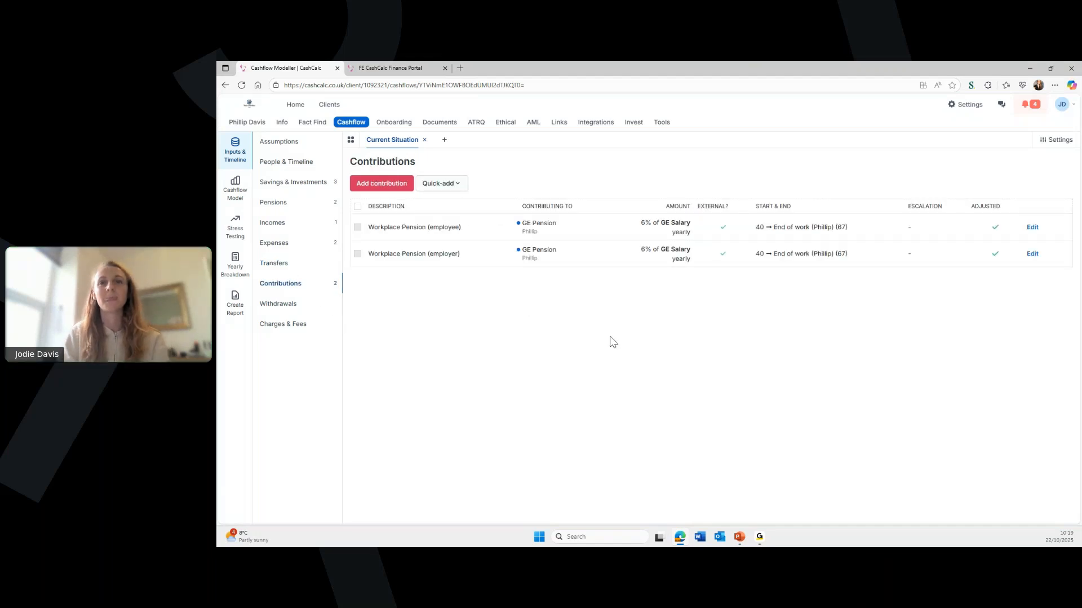
left_click(376, 185)
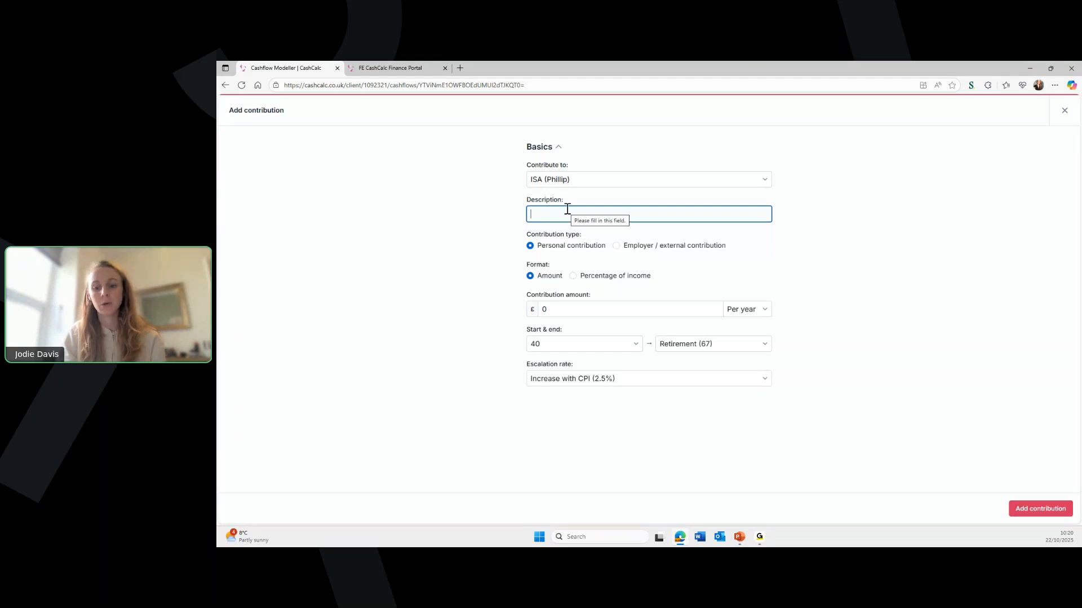
type("ISA")
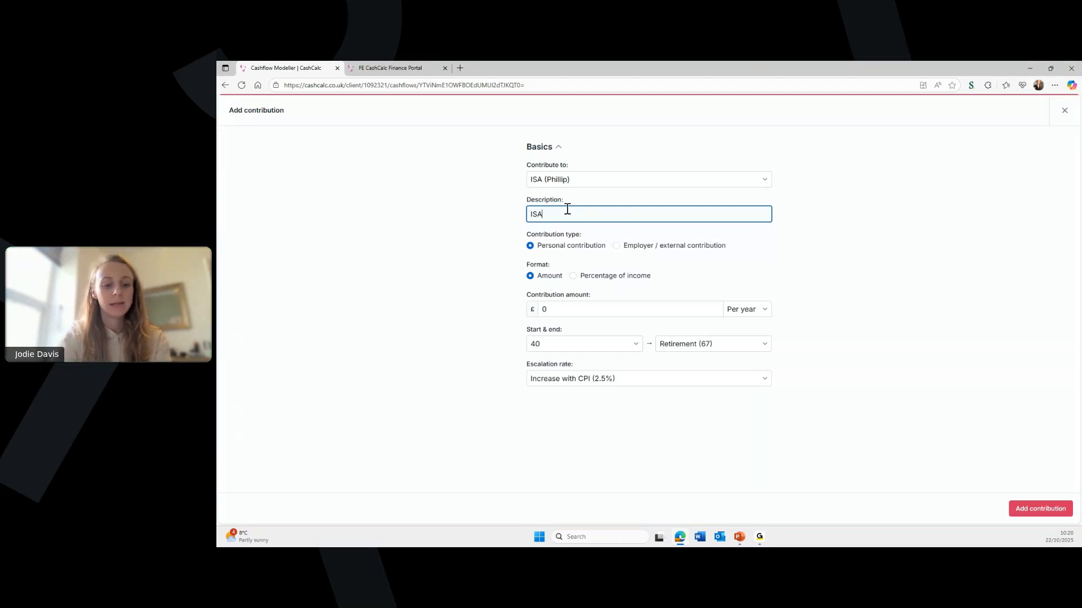
type(" contributions")
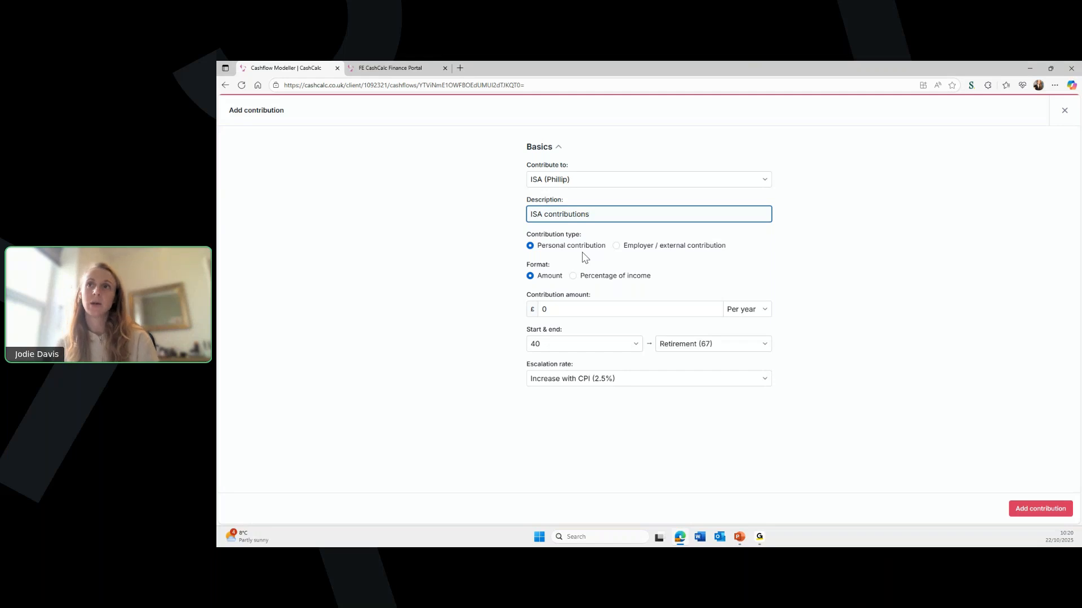
left_click_drag(546, 247, 577, 249)
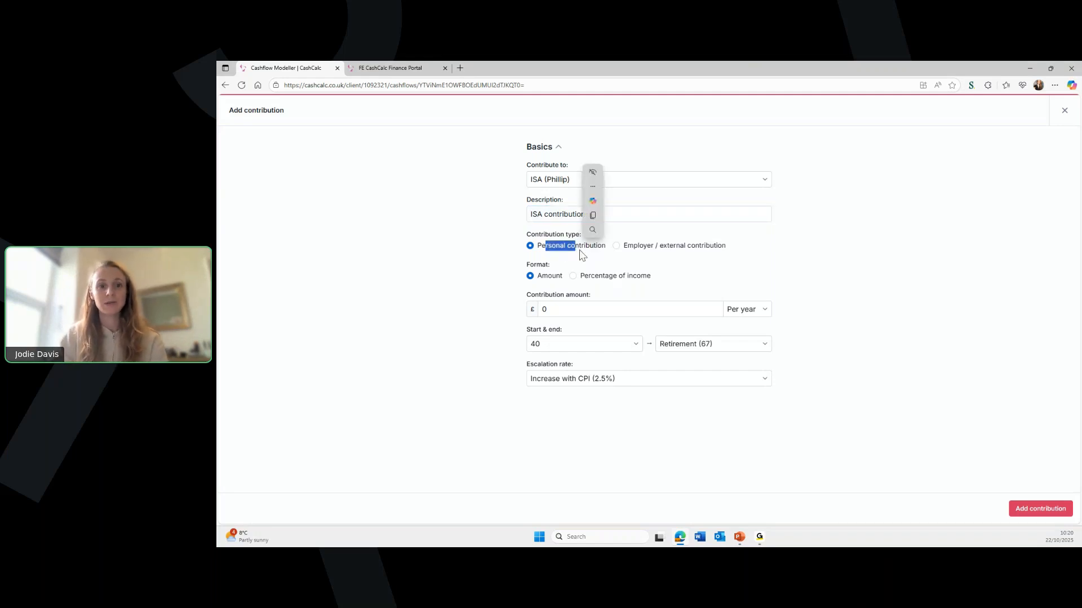
left_click(580, 251)
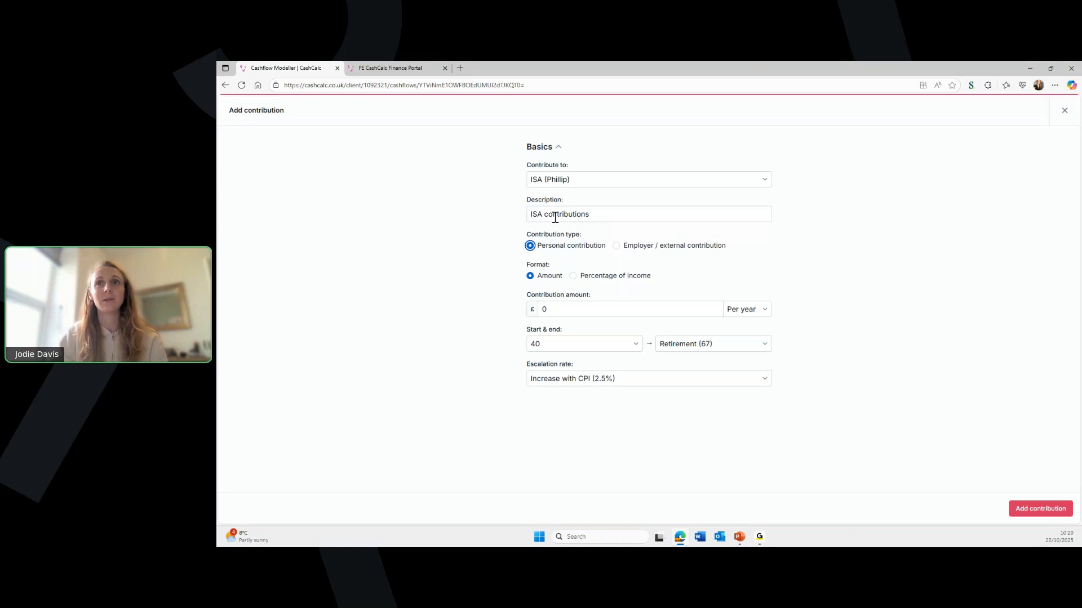
Set it to £500 per month until End of work (67) and save it
left_click(576, 306)
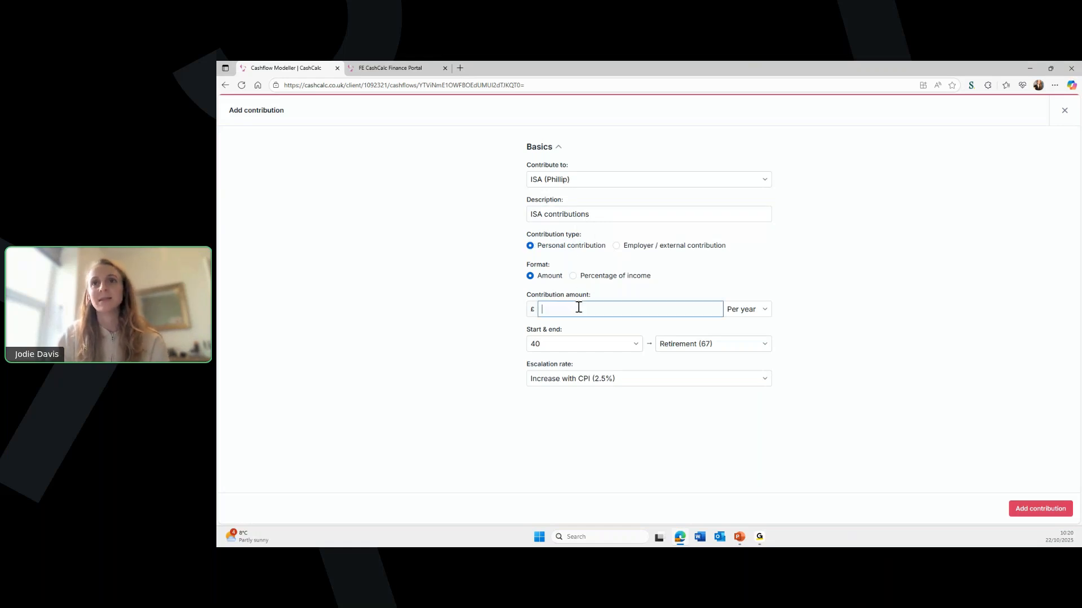
type("500")
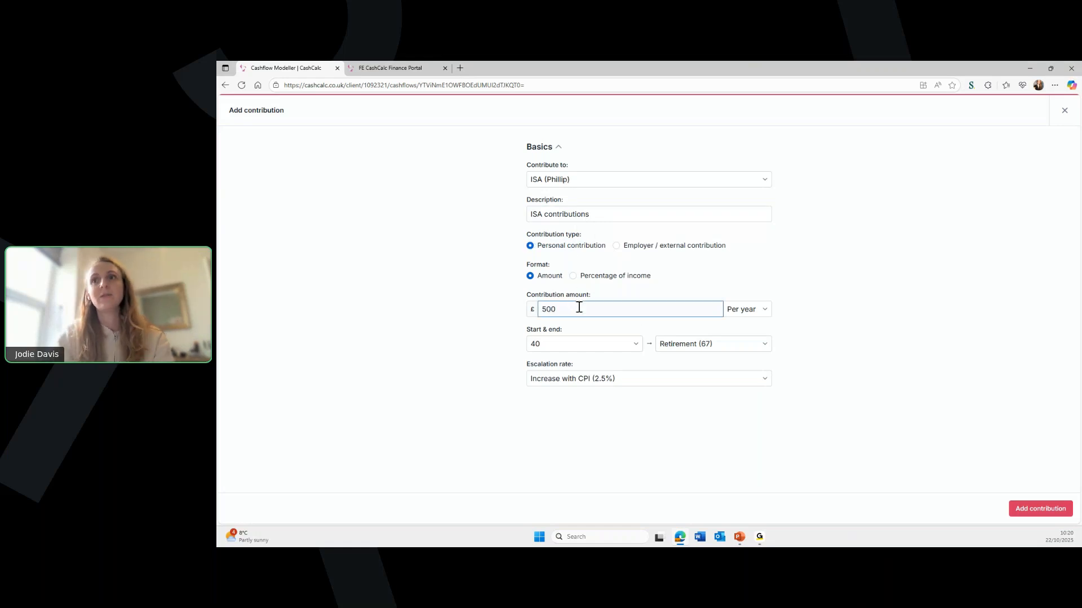
left_click(738, 309)
left_click(744, 352)
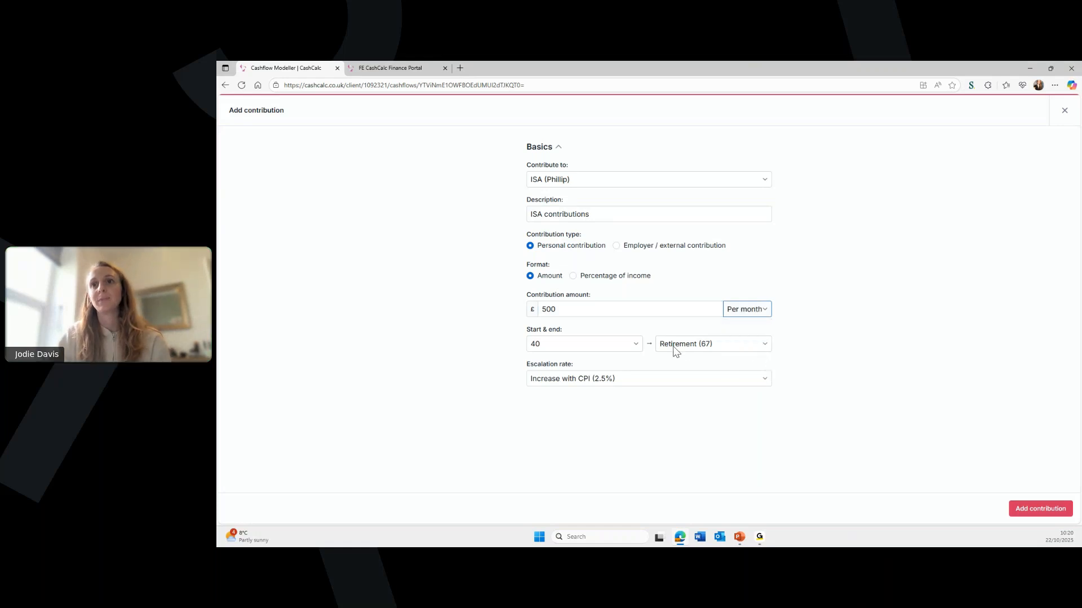
left_click(697, 341)
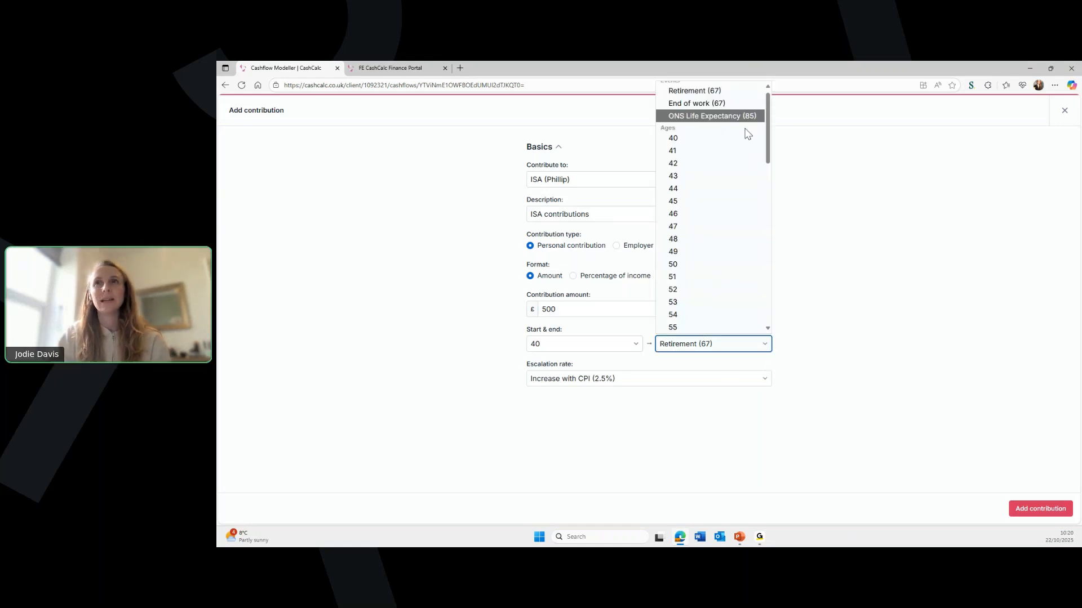
left_click(709, 105)
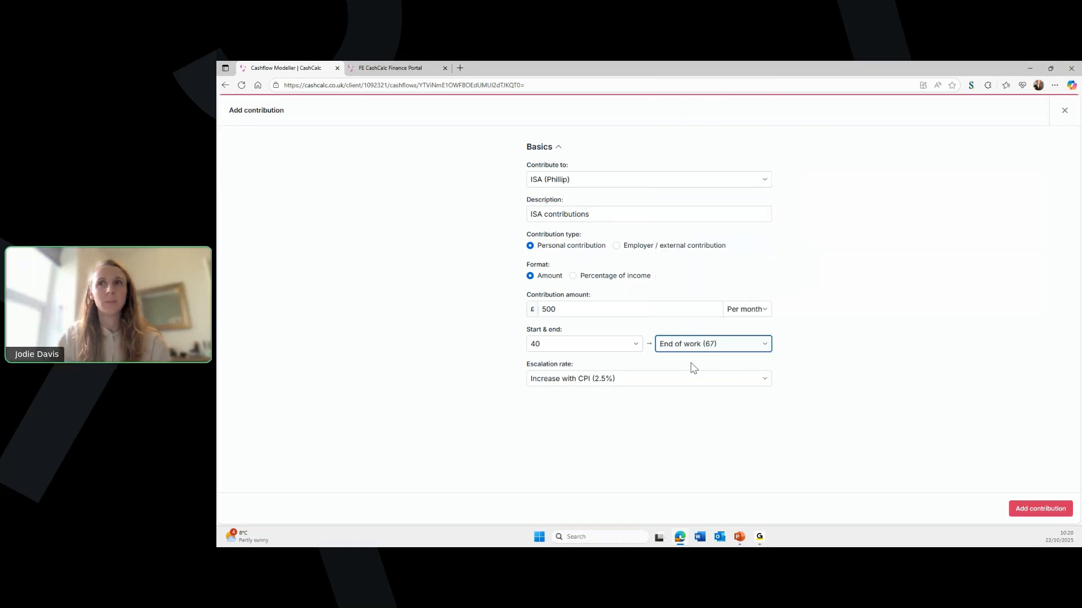
left_click(1043, 511)
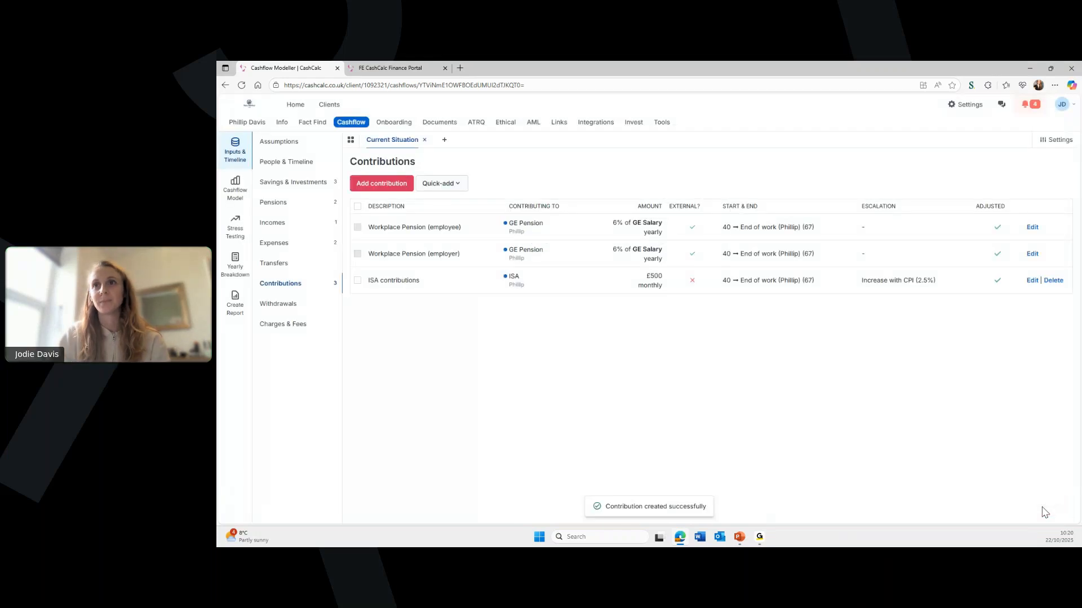
Move Cash Savings - emergency fund below GE Pension in the pot liquidation order and save
left_click(290, 307)
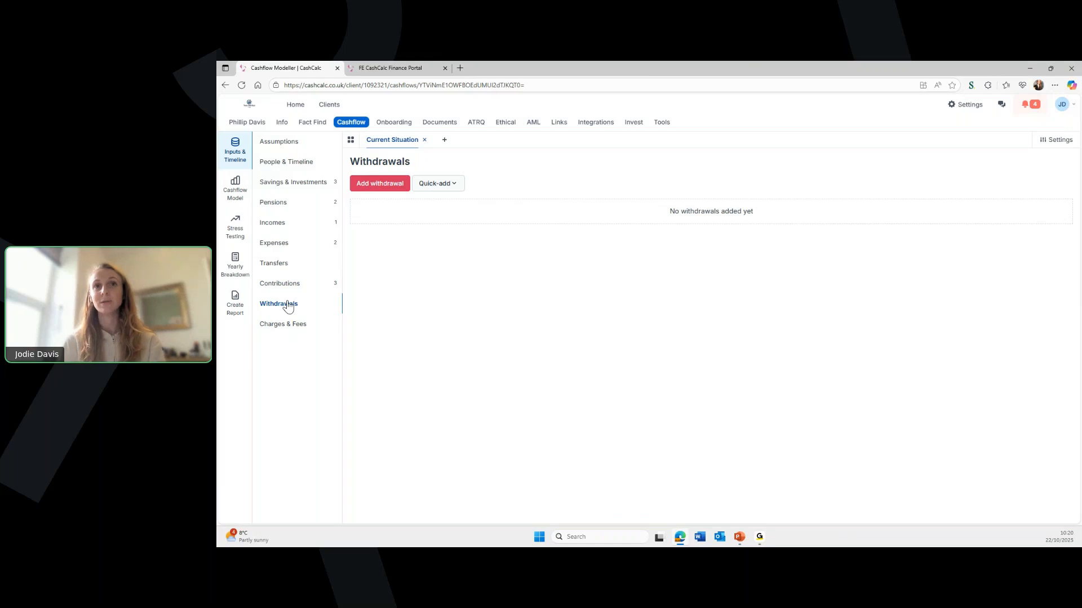
left_click(318, 186)
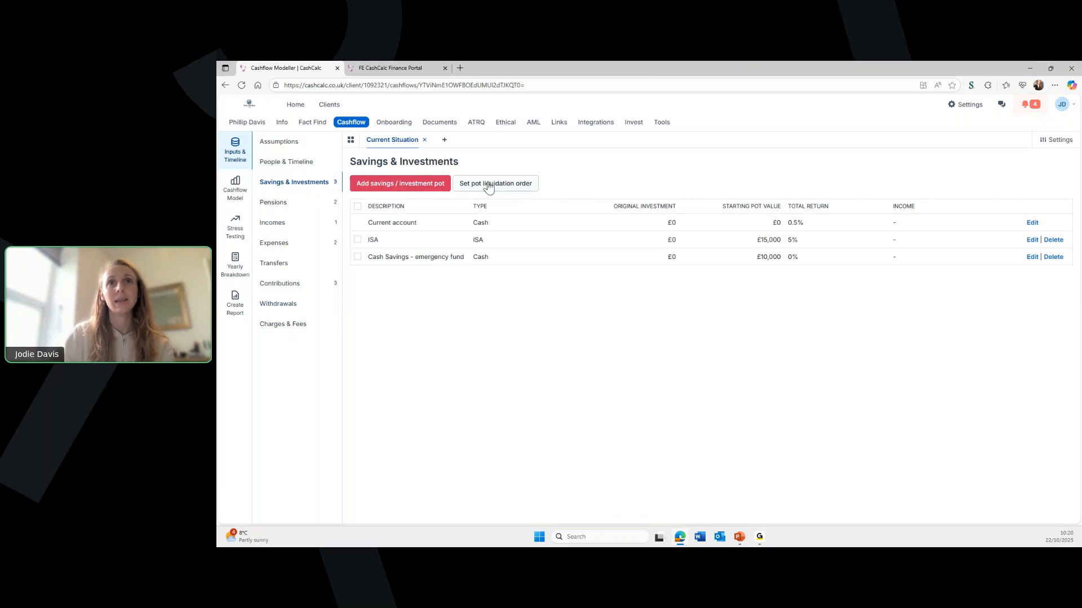
left_click(276, 204)
left_click(443, 184)
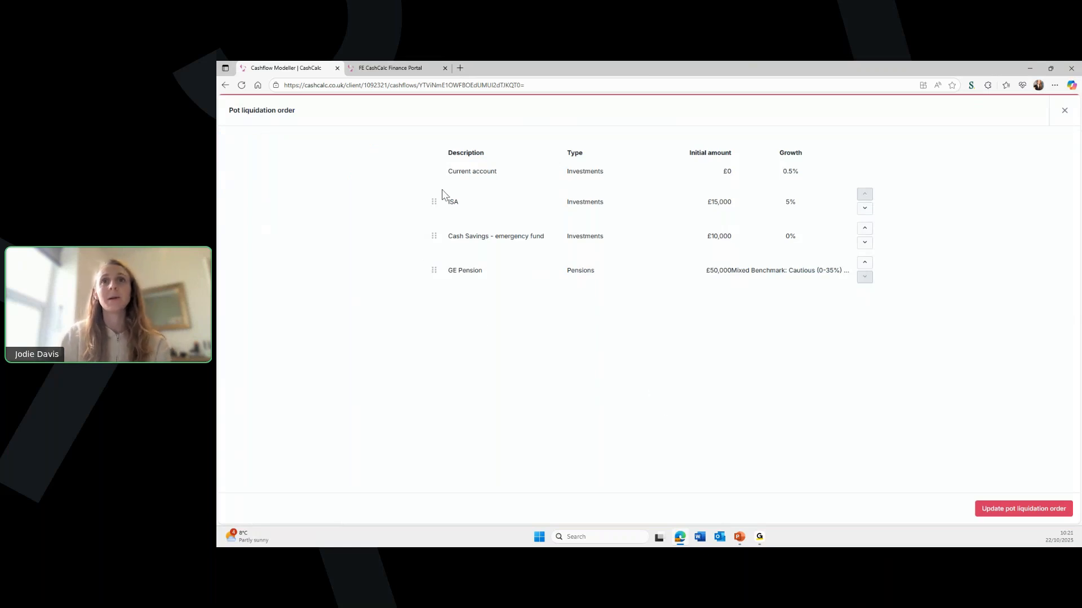
left_click_drag(434, 236, 438, 273)
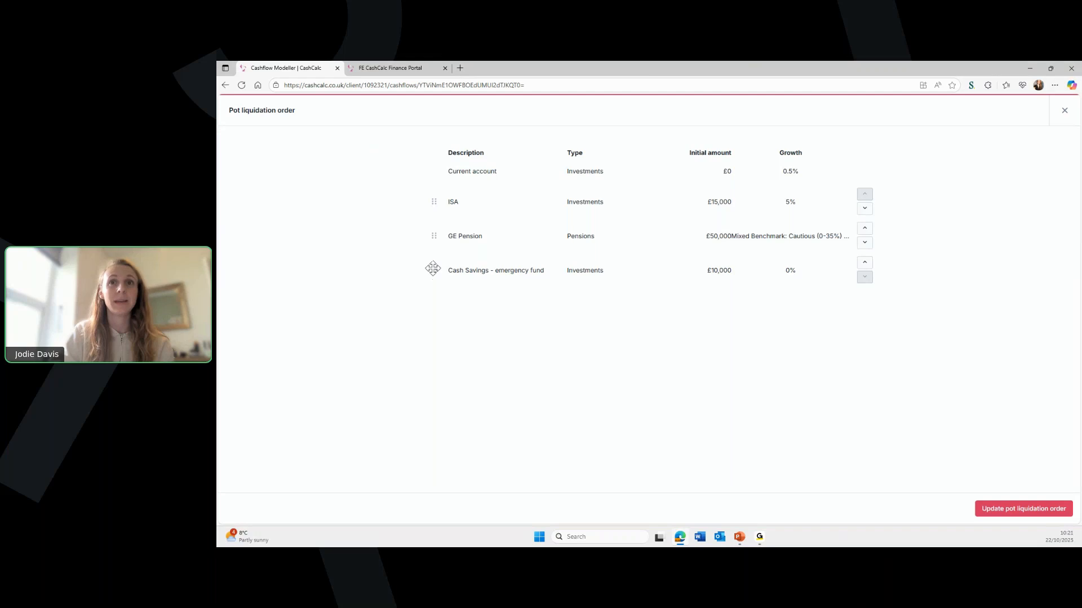
left_click(1006, 510)
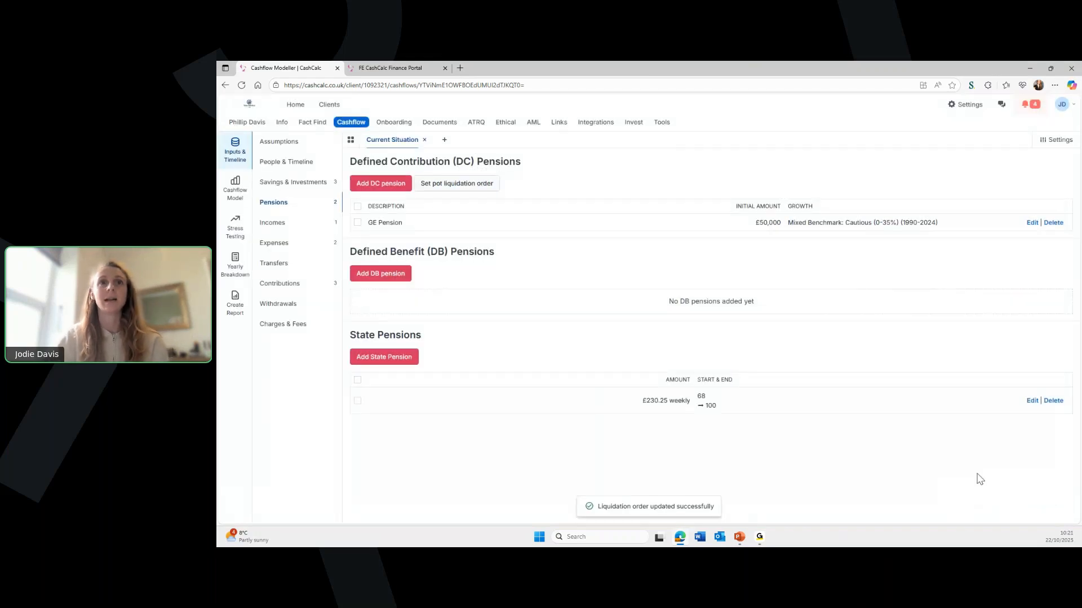
Start a new charge called 'Charges' taken from the GE Pension
left_click(296, 329)
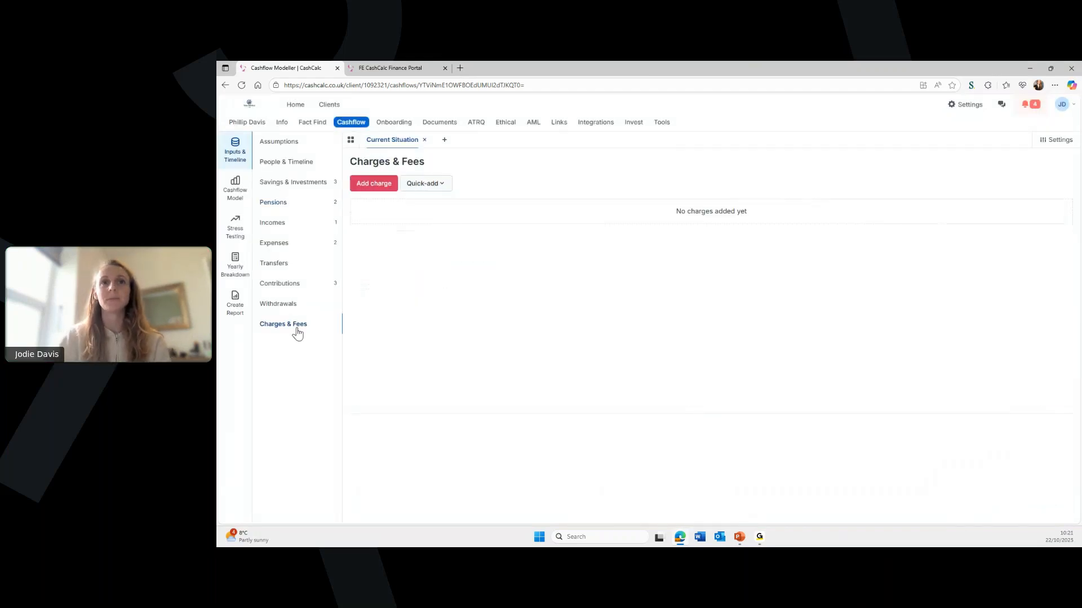
left_click(374, 184)
left_click(627, 179)
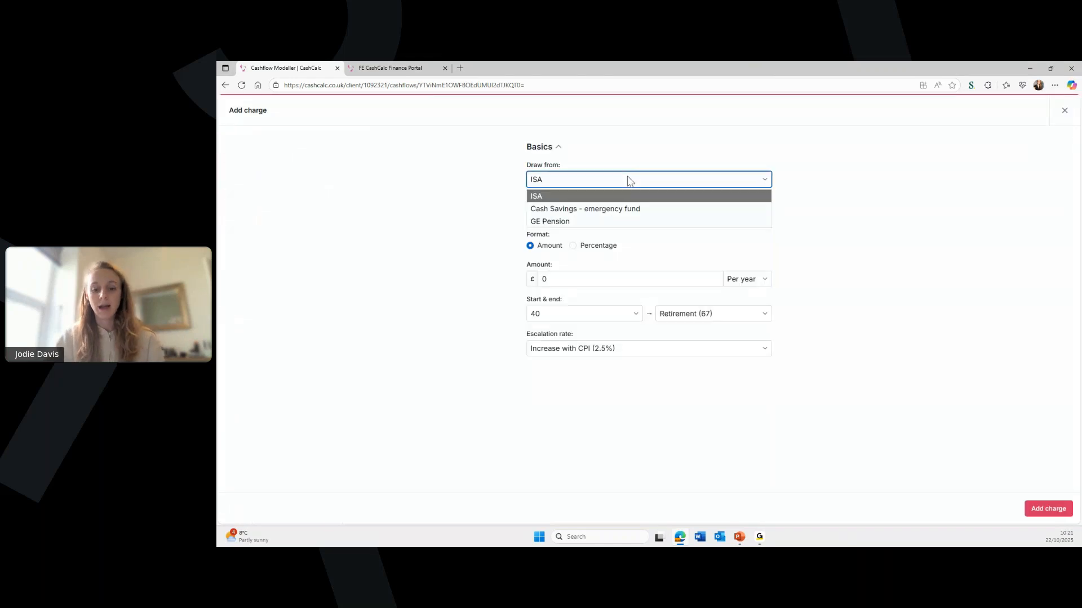
left_click(615, 225)
left_click(602, 213)
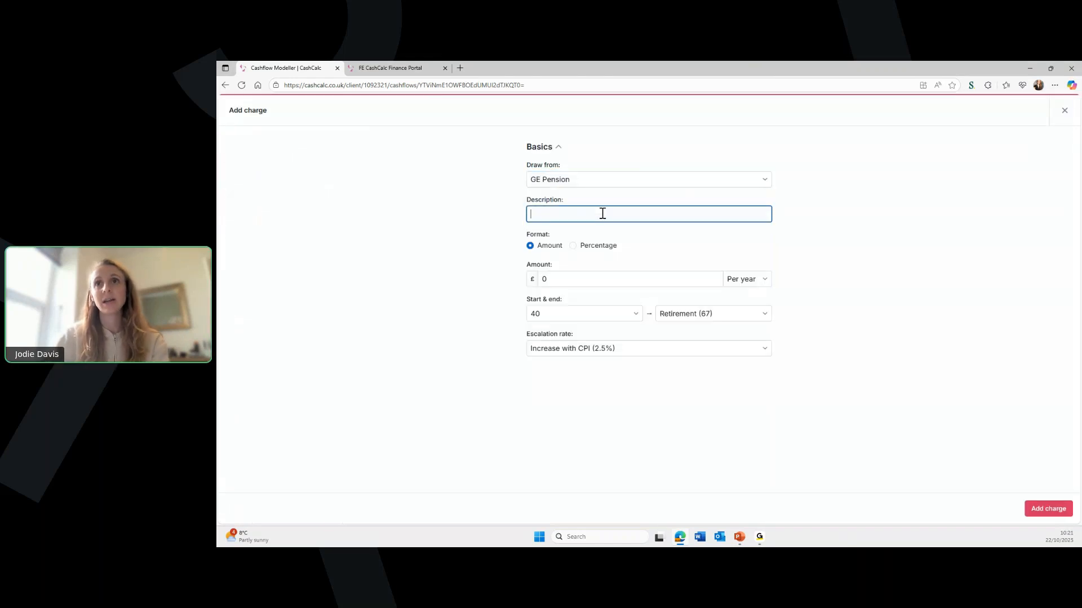
type("Charges")
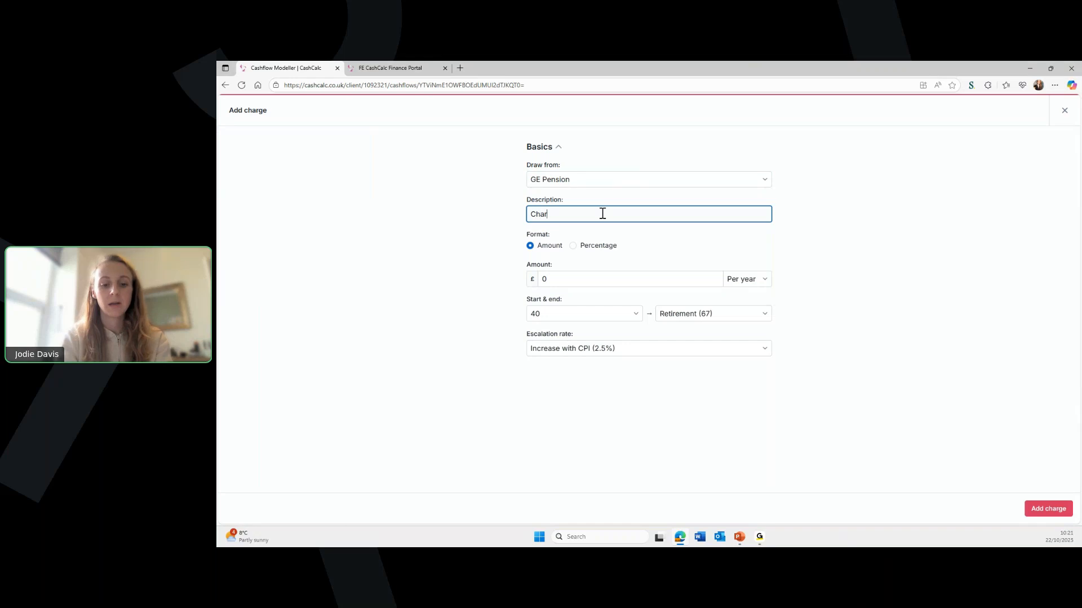
Make it a 1% percentage charge ending at age 100 and save it
left_click(573, 246)
left_click(575, 278)
type("1")
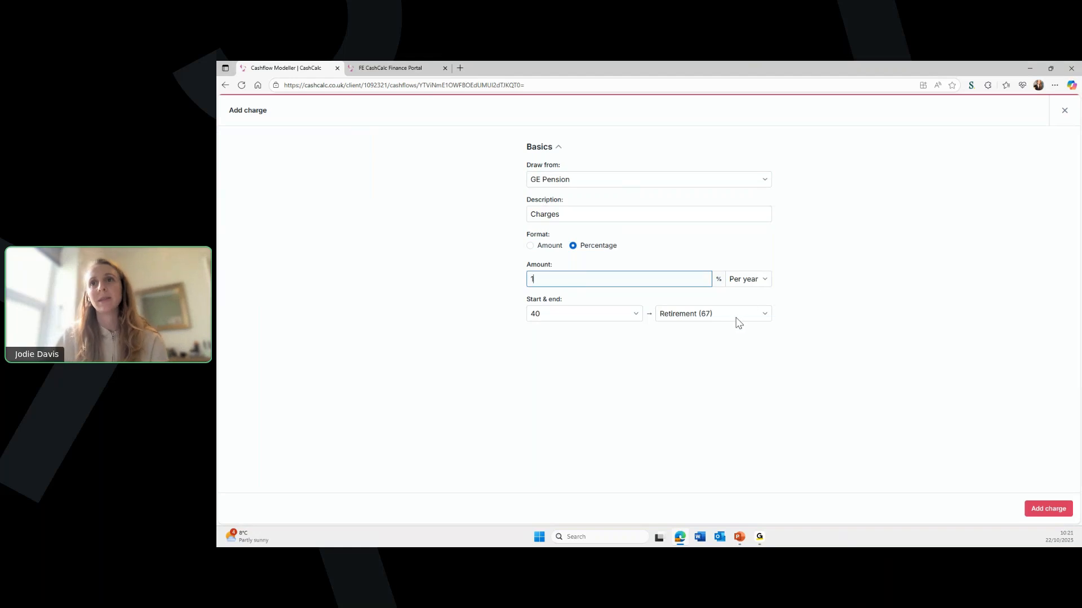
left_click(710, 315)
scroll(728, 221, "down", 15)
left_click(727, 297)
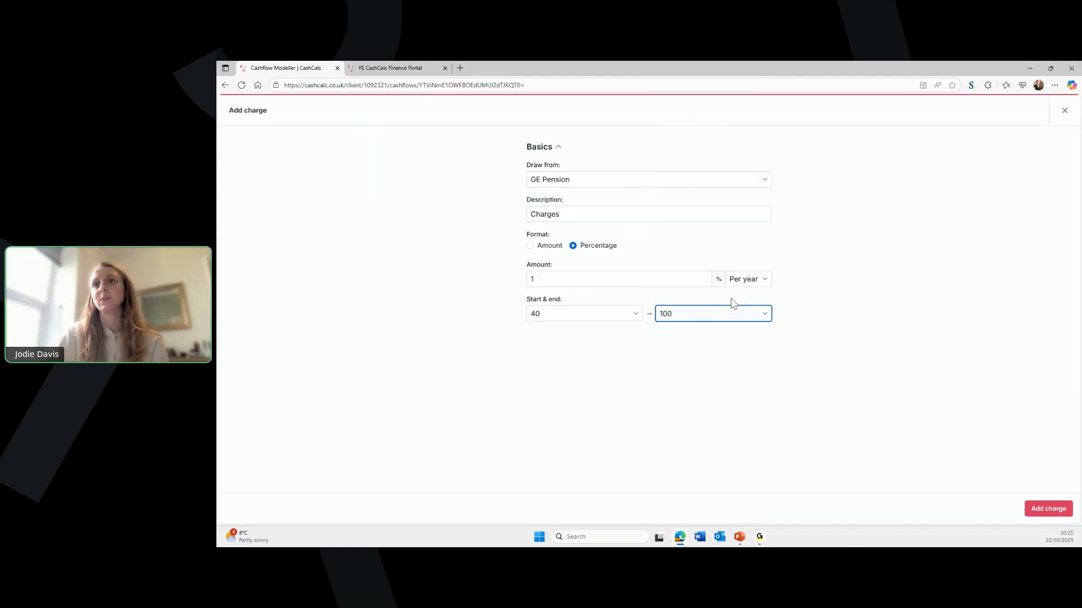
left_click(1055, 513)
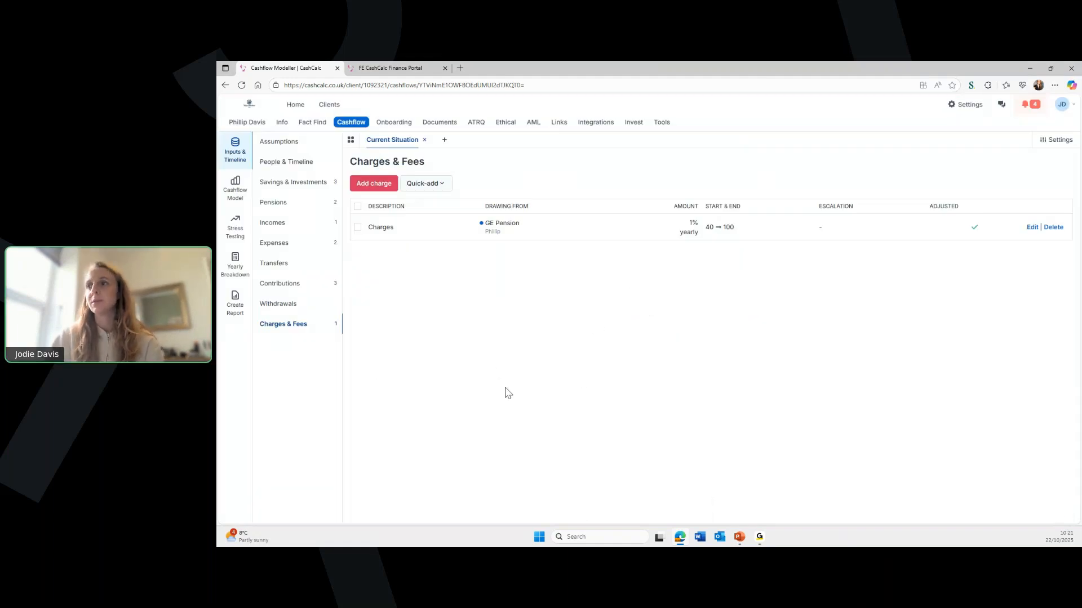
left_click(298, 163)
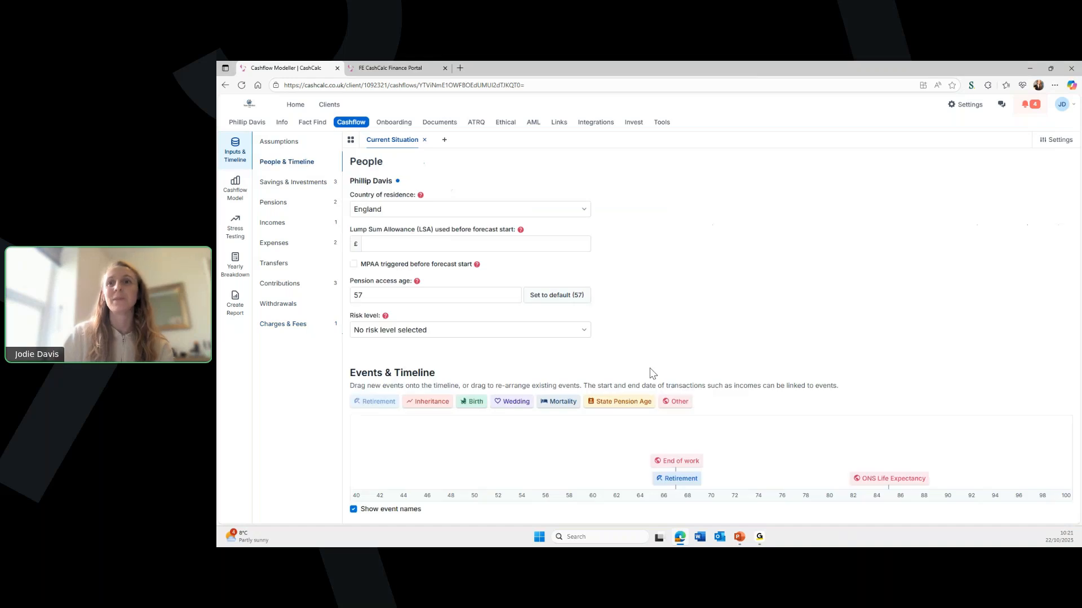
Review Savings & Investments, Pensions, Incomes, Expenses, Contributions and Charges, ending on Assumptions
left_click(288, 186)
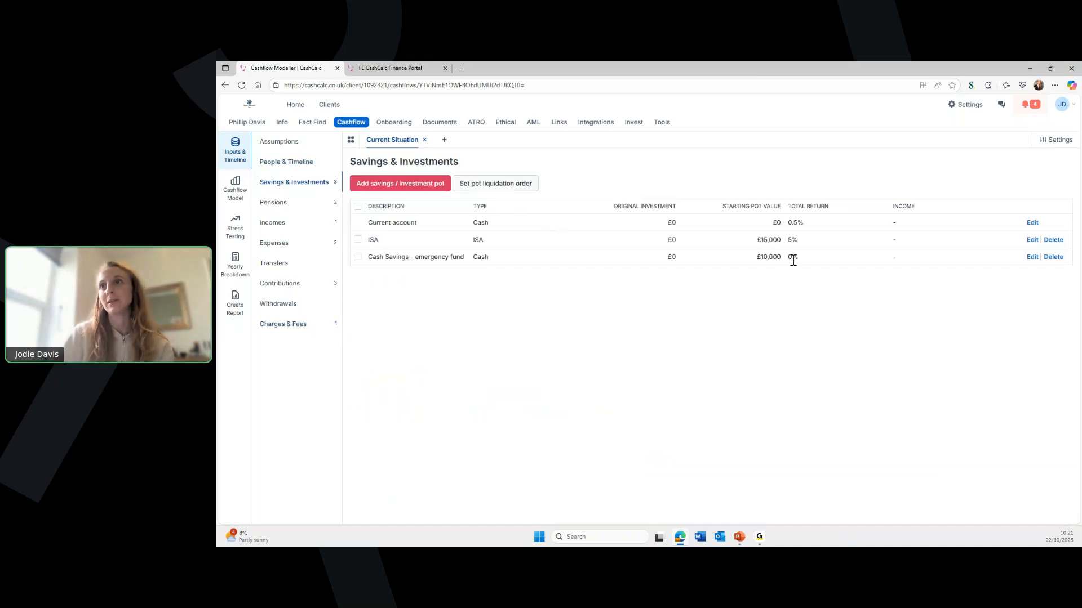
left_click(273, 202)
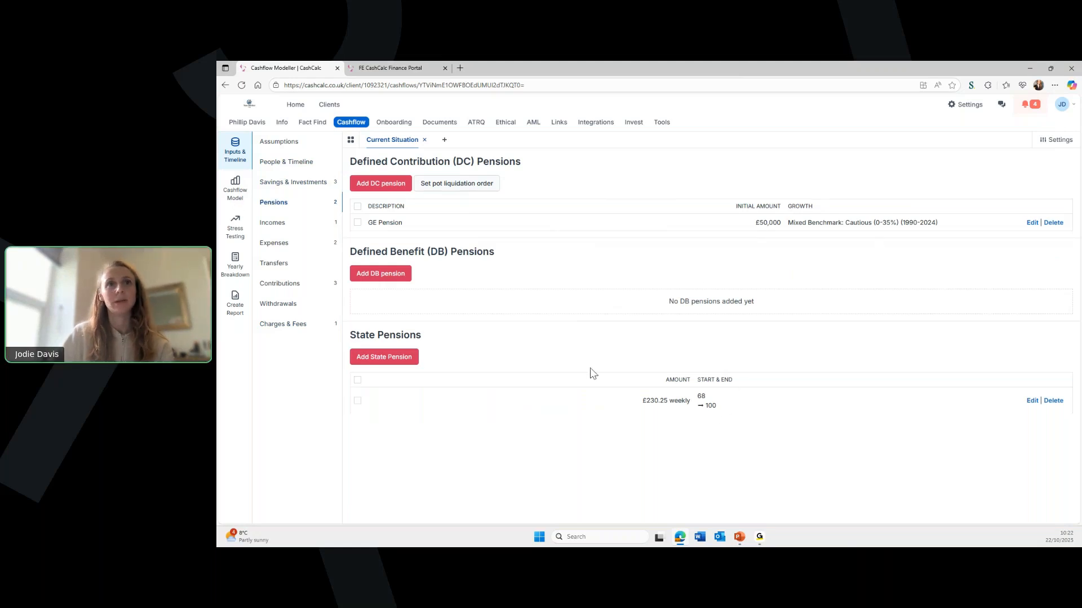
left_click(289, 226)
left_click(274, 249)
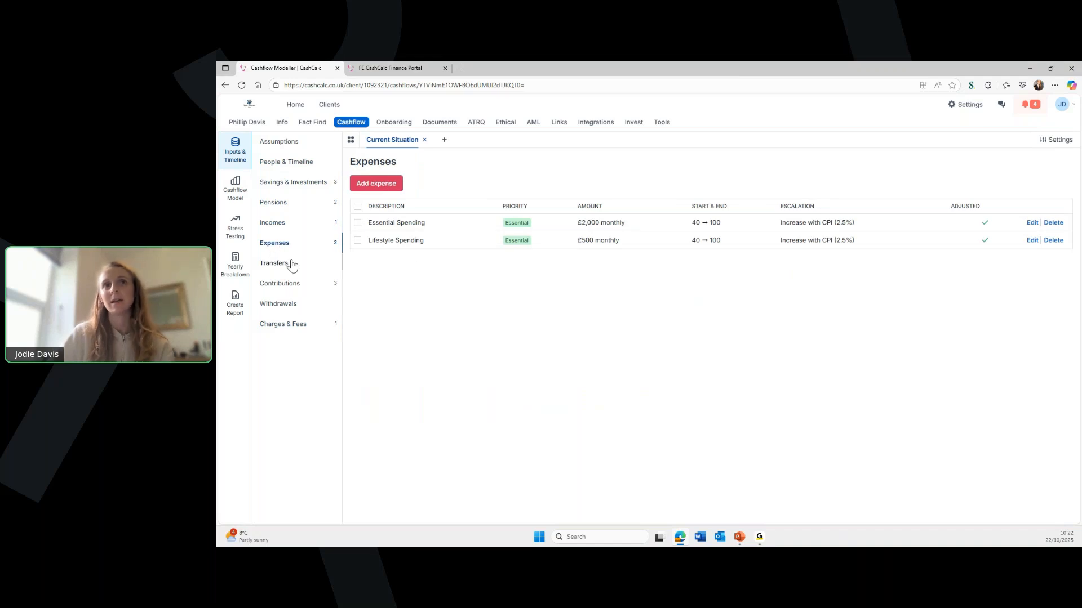
left_click(311, 288)
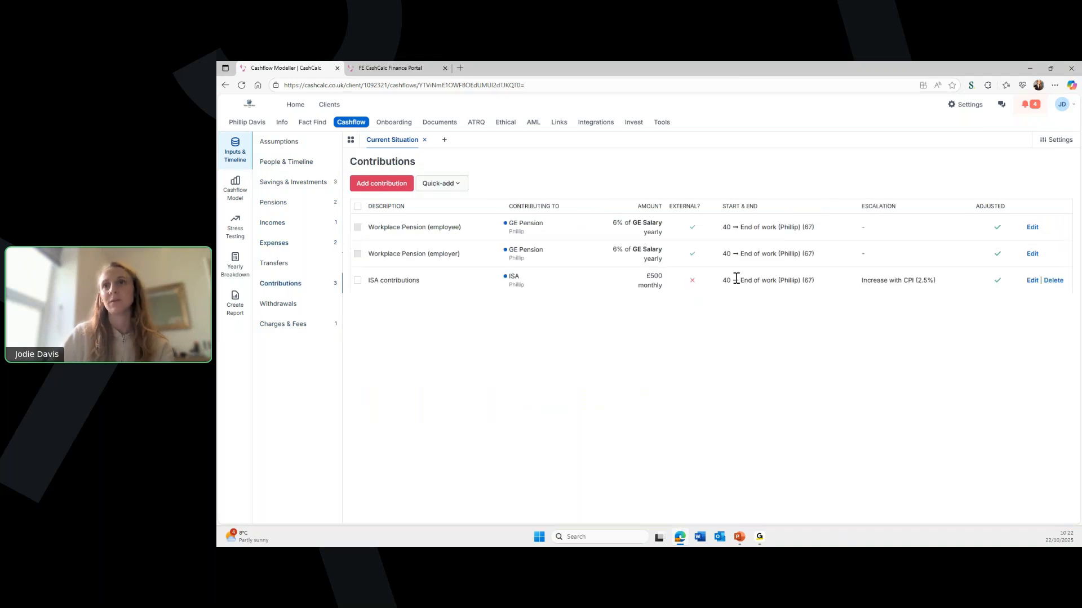
left_click(313, 327)
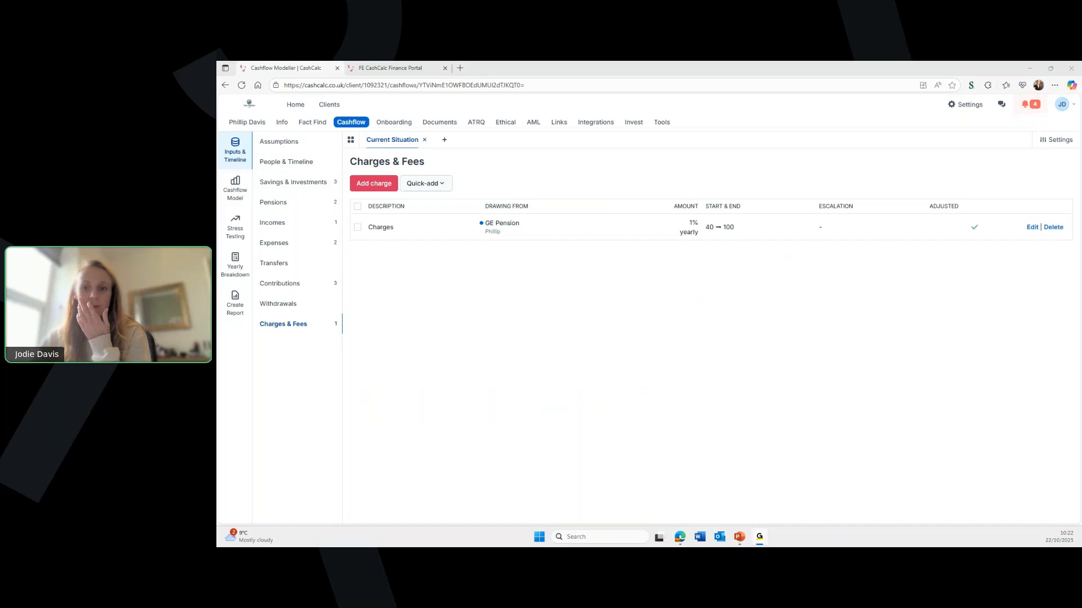
left_click(309, 163)
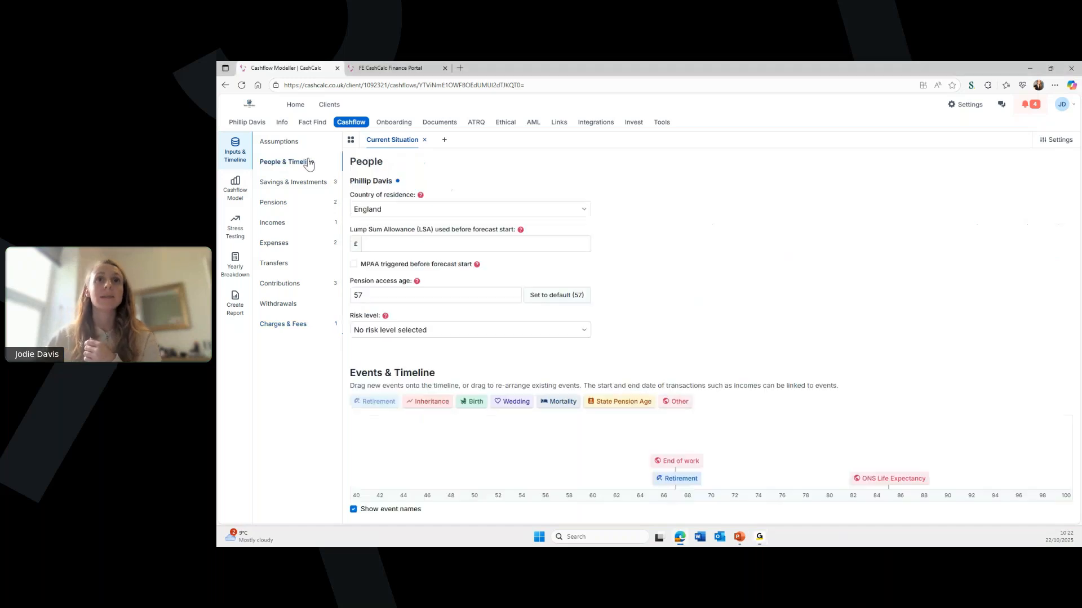
left_click(295, 148)
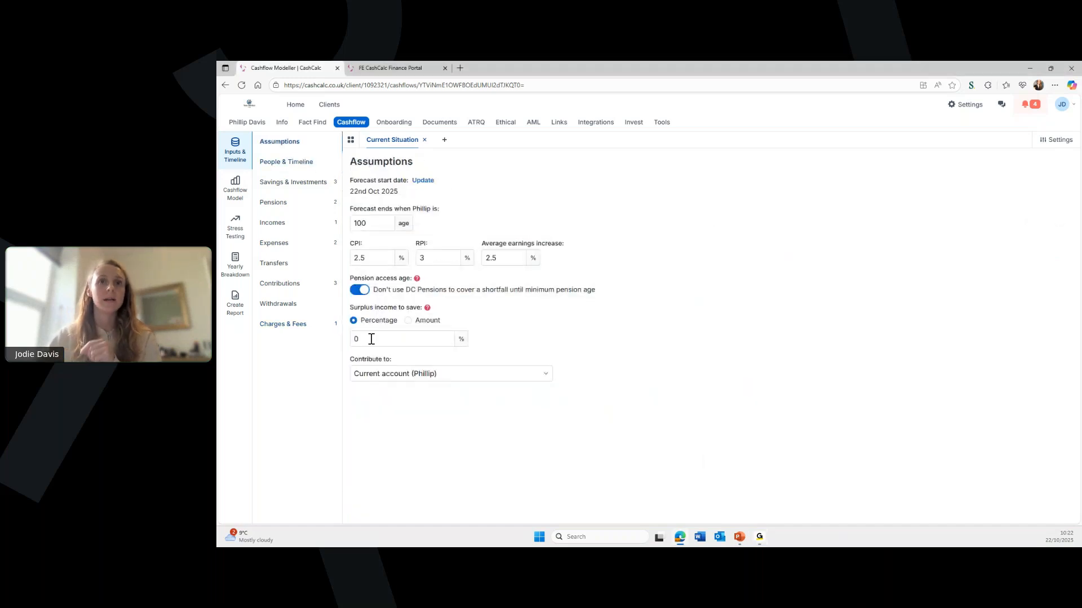
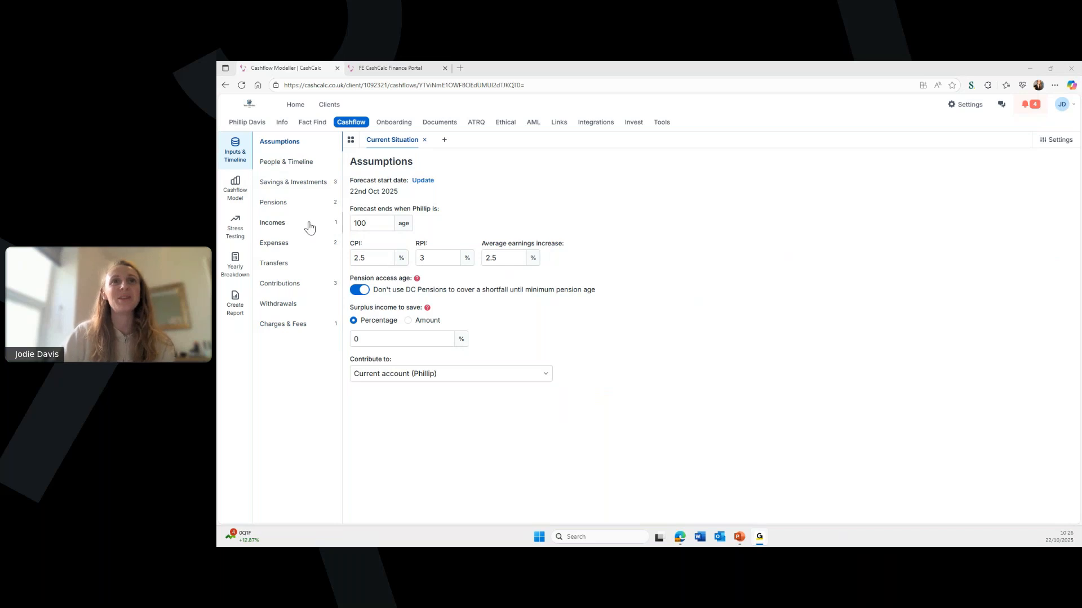
Open the Current Situation savings-over-time chart in the Cashflow Model
left_click(234, 187)
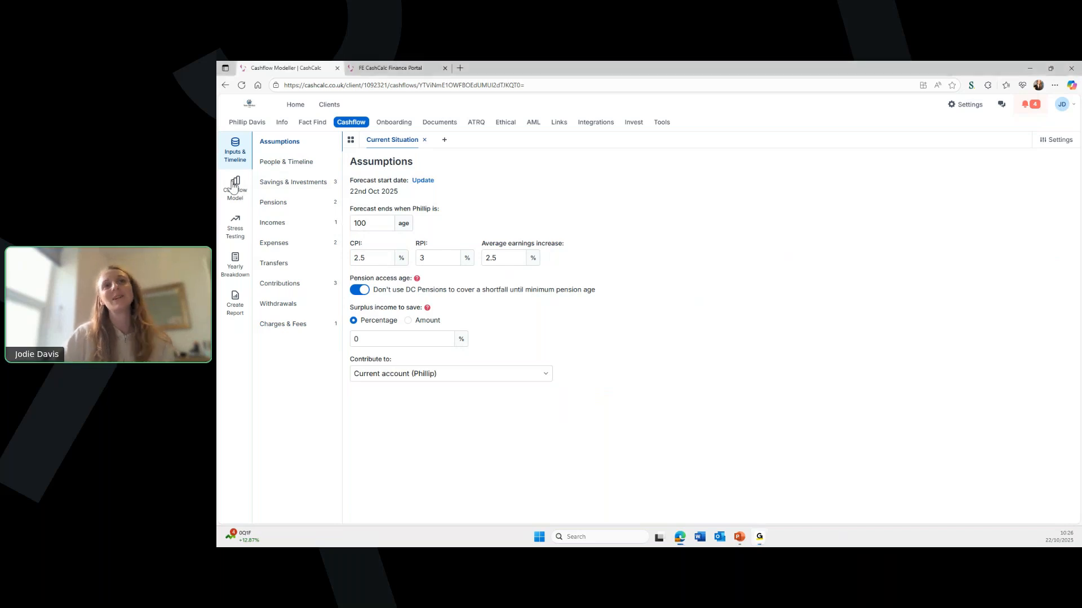
left_click(233, 187)
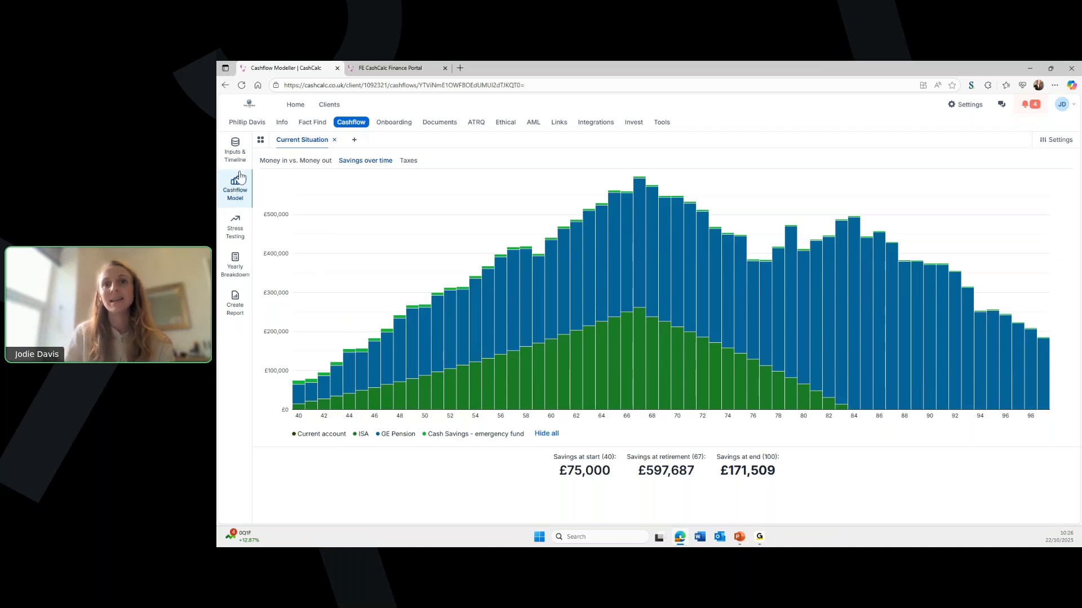
mouse_move(466, 383)
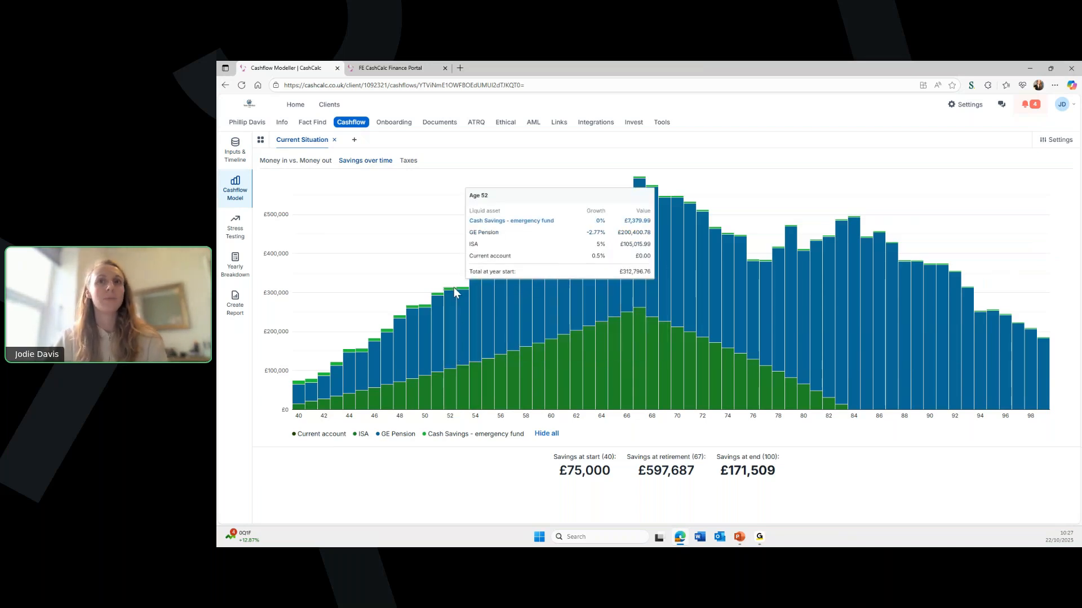
Isolate the emergency fund and GE Pension series in turn, then show all four savings pots
left_click(547, 434)
left_click(451, 434)
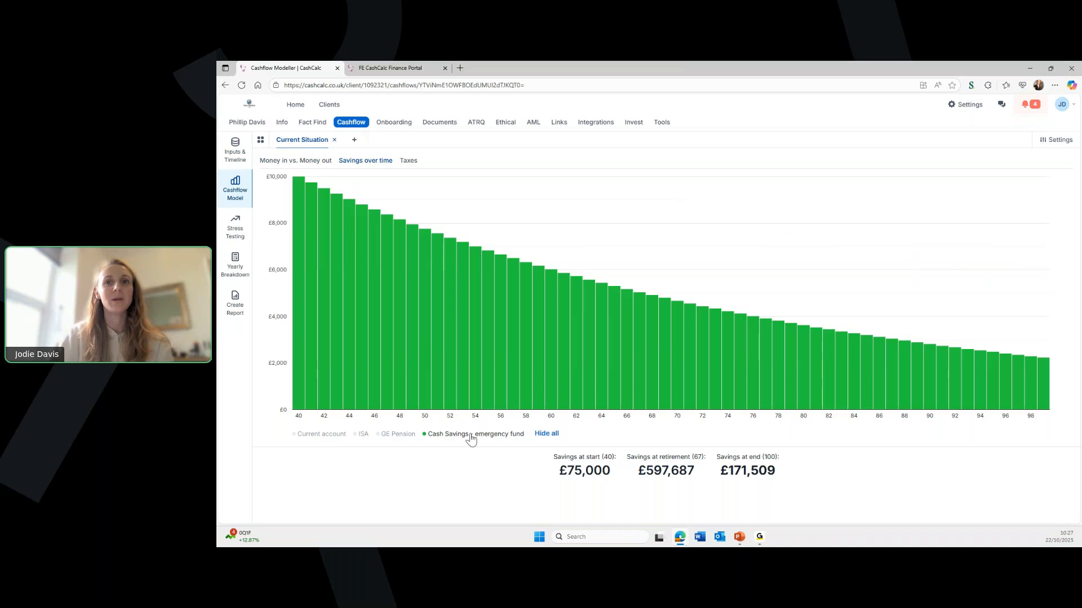
left_click(546, 434)
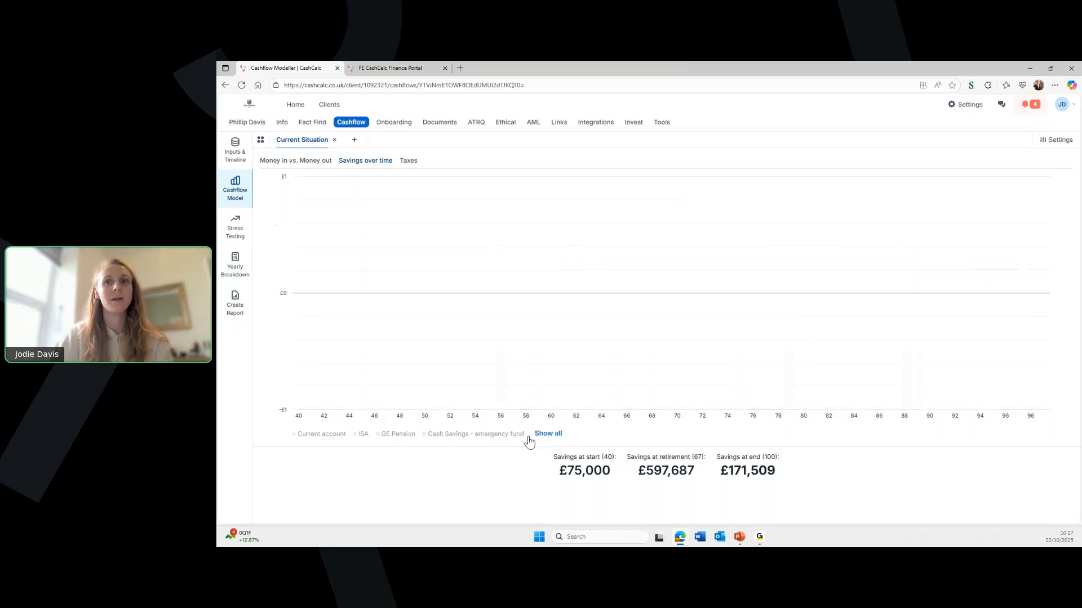
left_click(394, 434)
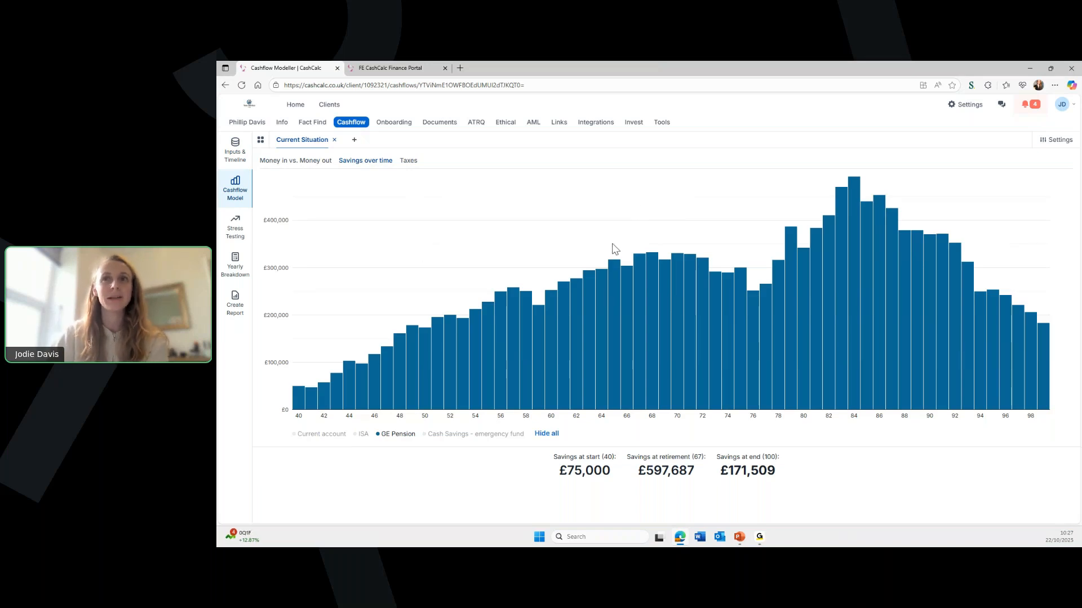
left_click(542, 435)
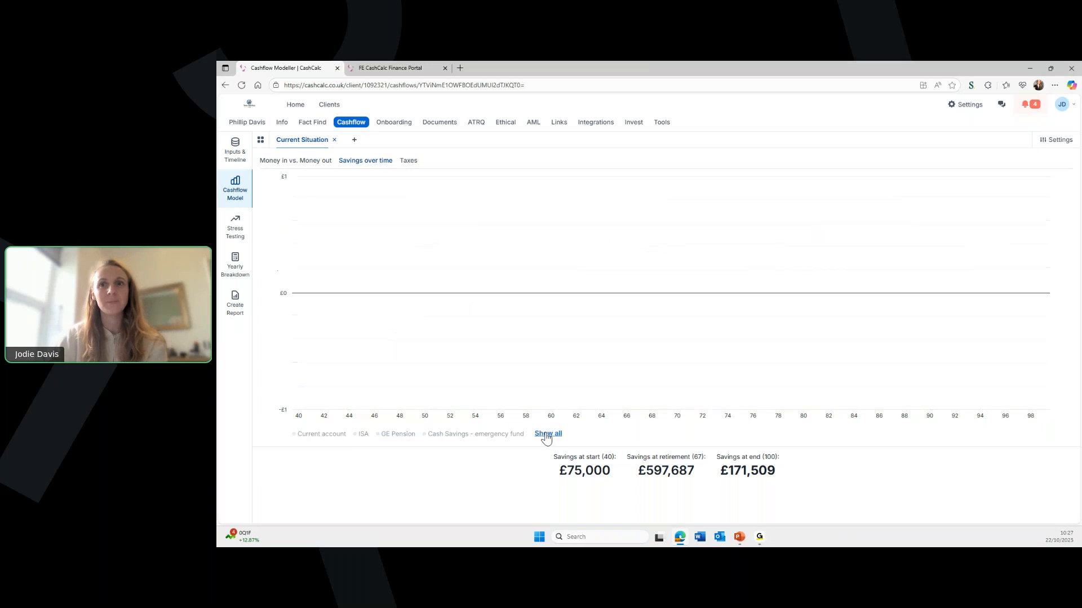
left_click(546, 435)
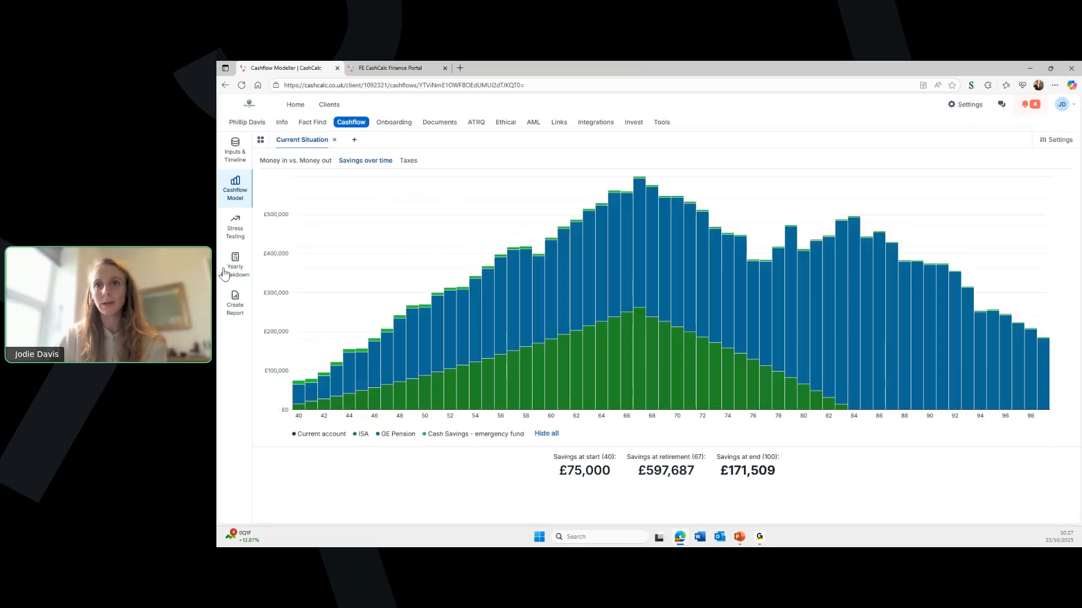
Show the Money in vs. Money out chart, with salary funding £30,000 expenses until 66
left_click(291, 162)
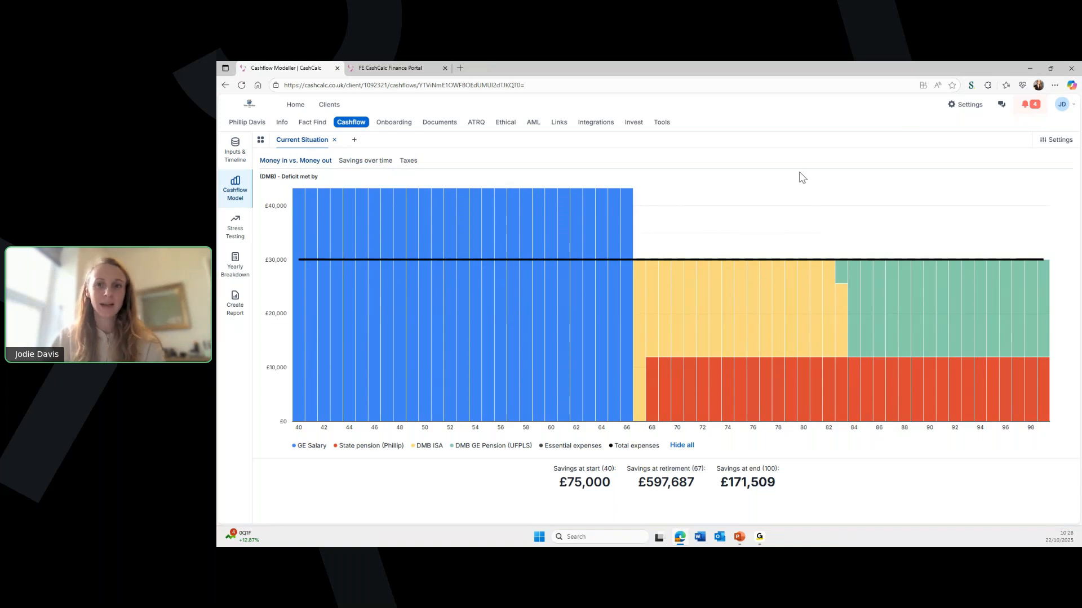
mouse_move(684, 305)
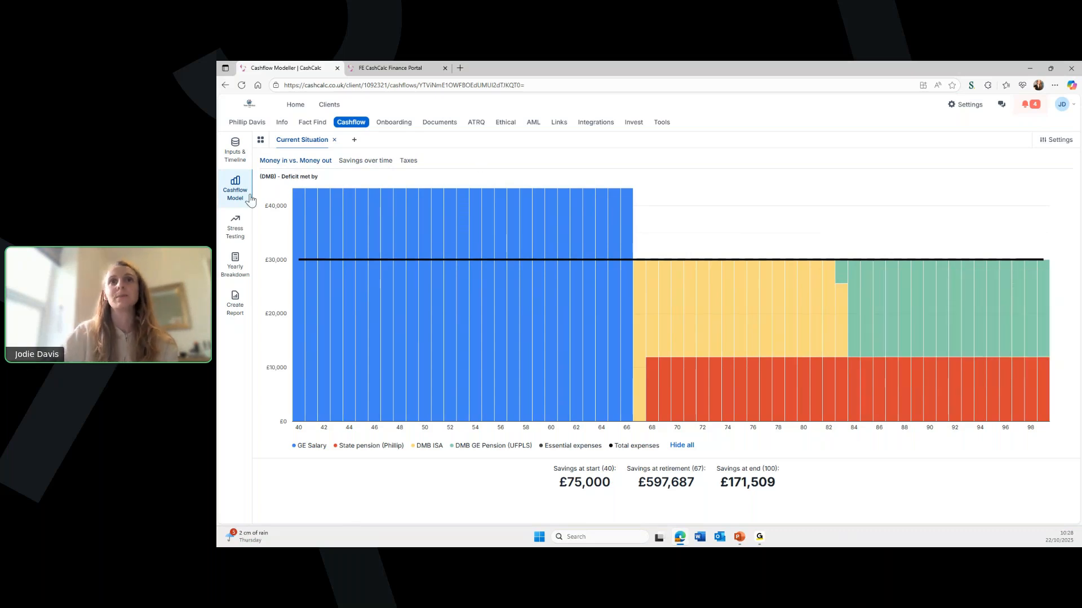
Start a GE Pension withdrawal for Current Situation, then discard it without adding anything
left_click(236, 153)
left_click(290, 307)
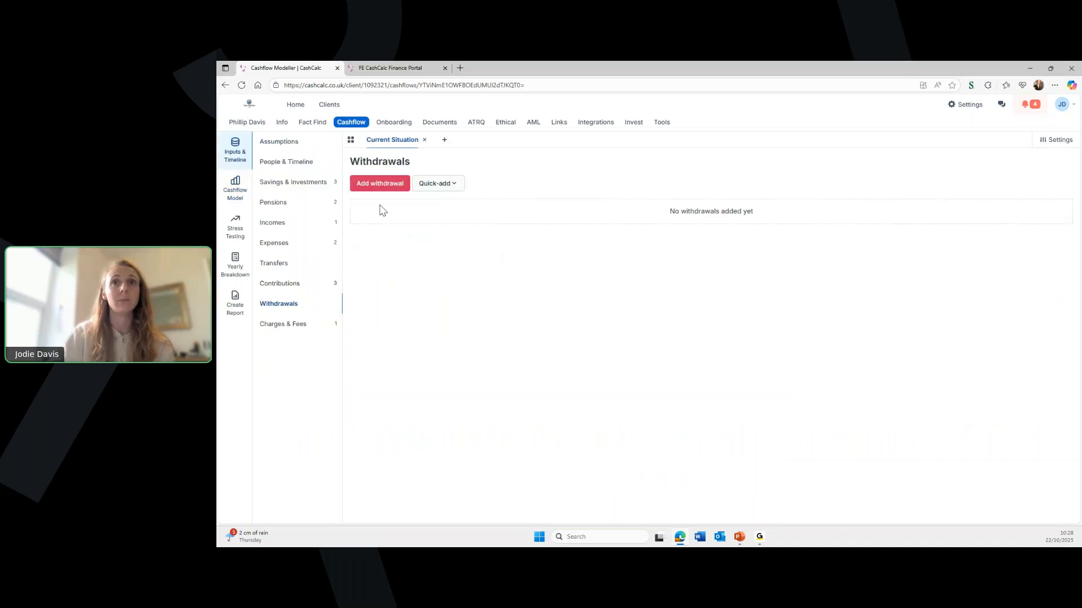
left_click(373, 184)
left_click(582, 180)
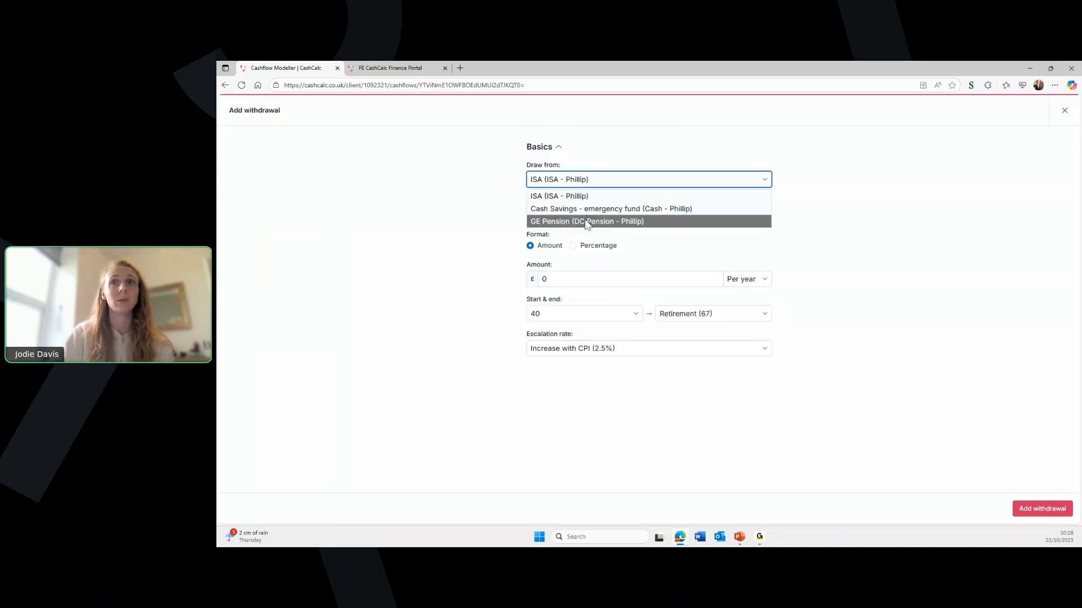
left_click(581, 220)
left_click(582, 216)
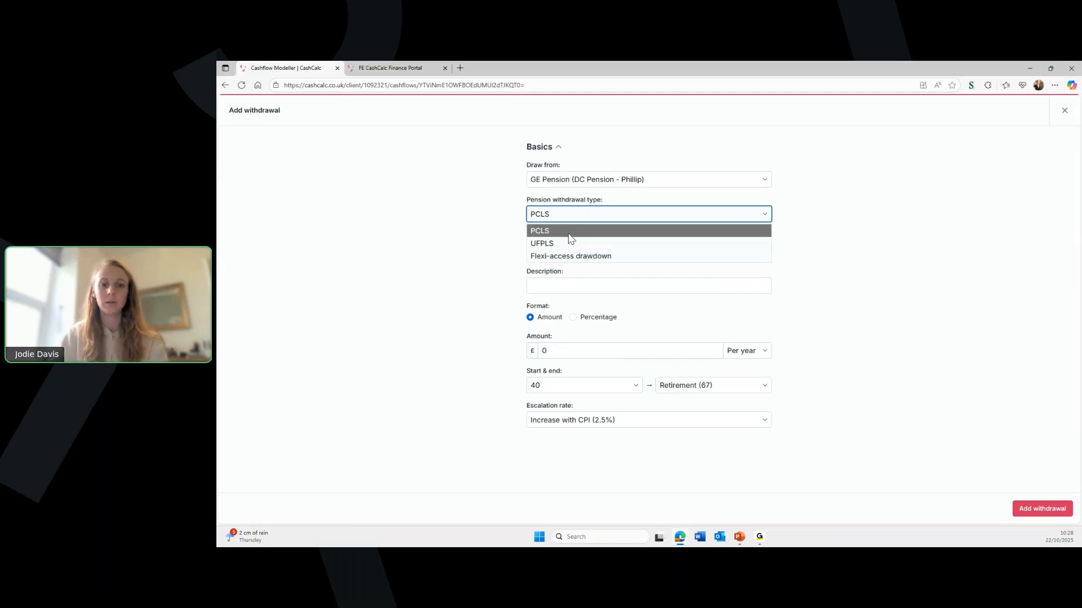
left_click(1065, 112)
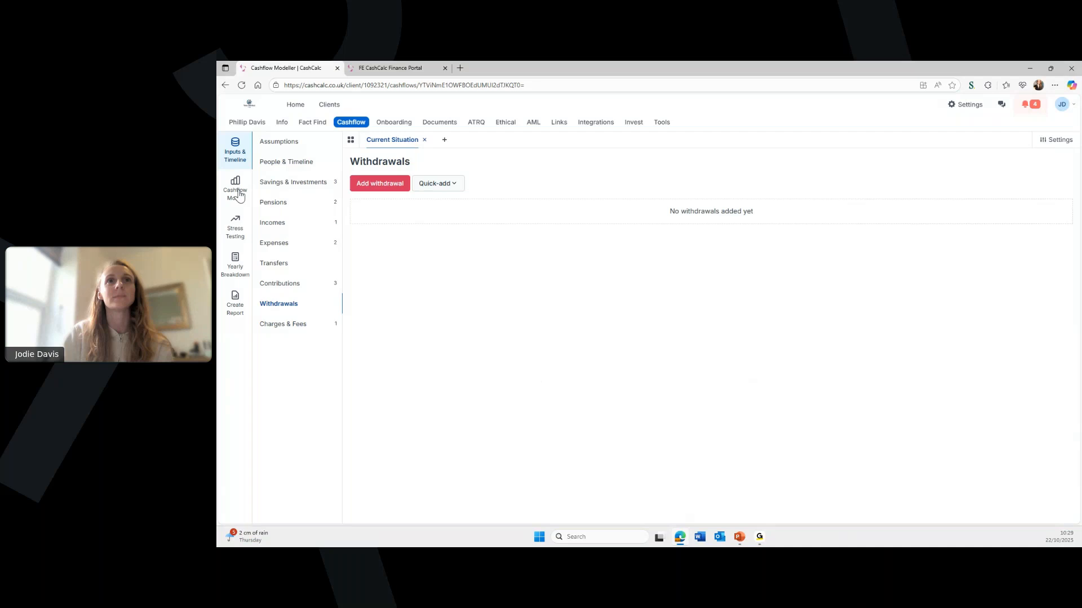
left_click(239, 194)
Check the Taxes chart, then bring up the Current Situation Yearly Breakdown table
left_click(409, 161)
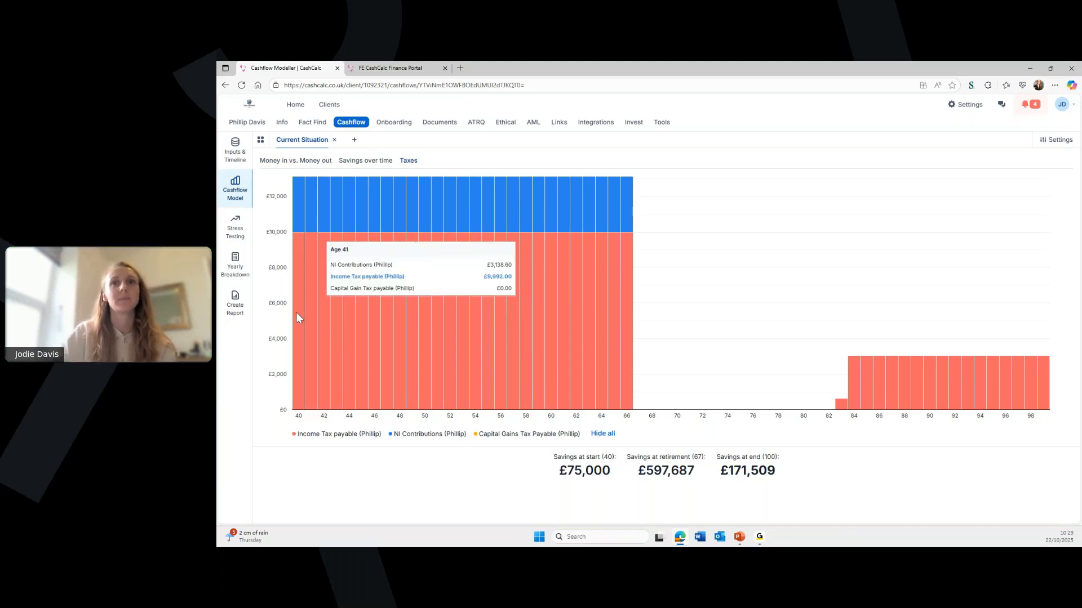
left_click(234, 273)
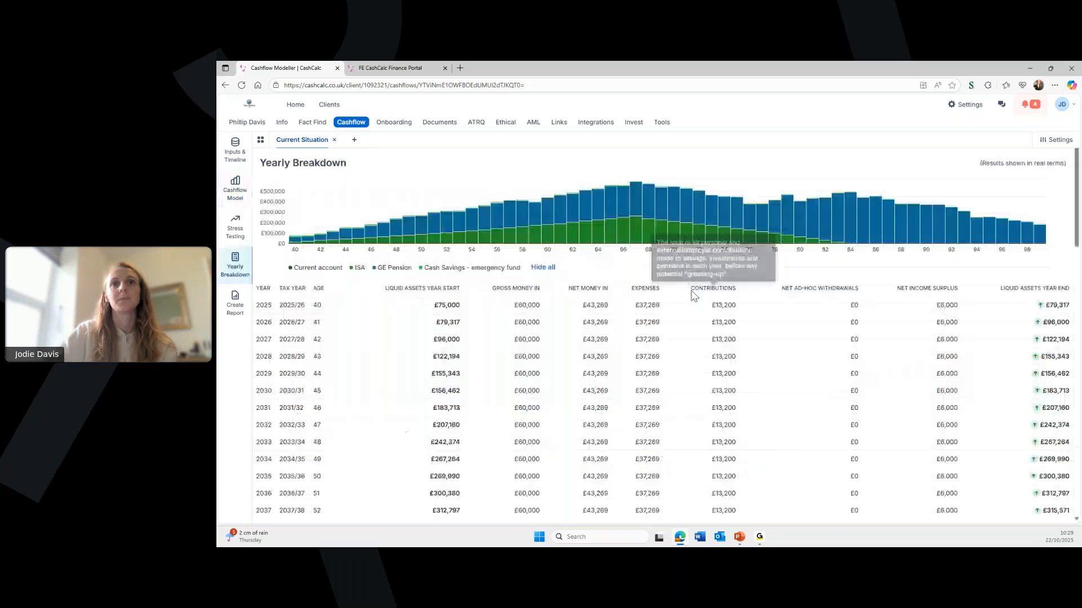
Expand 2026 and highlight its £56,400 taxable earnings and personal allowance figures
scroll(693, 298, "down", 2)
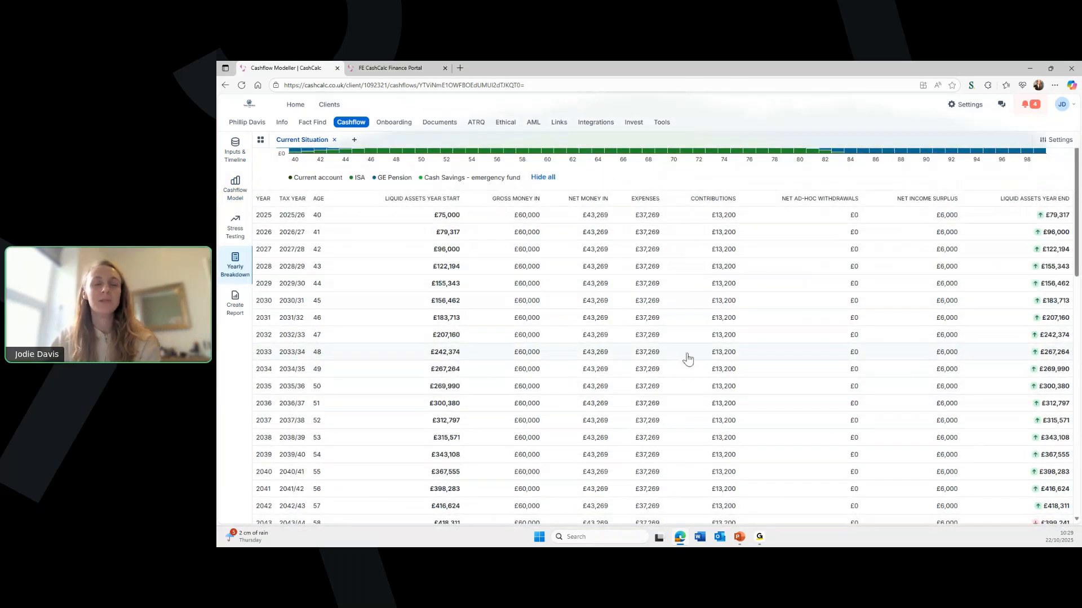
left_click(438, 238)
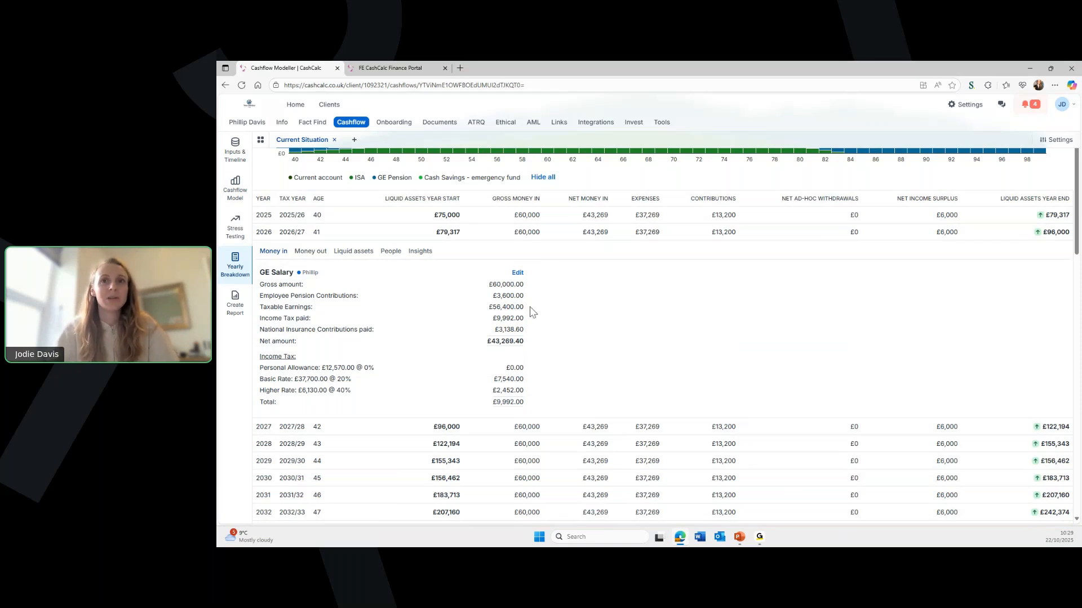
left_click_drag(531, 307, 486, 311)
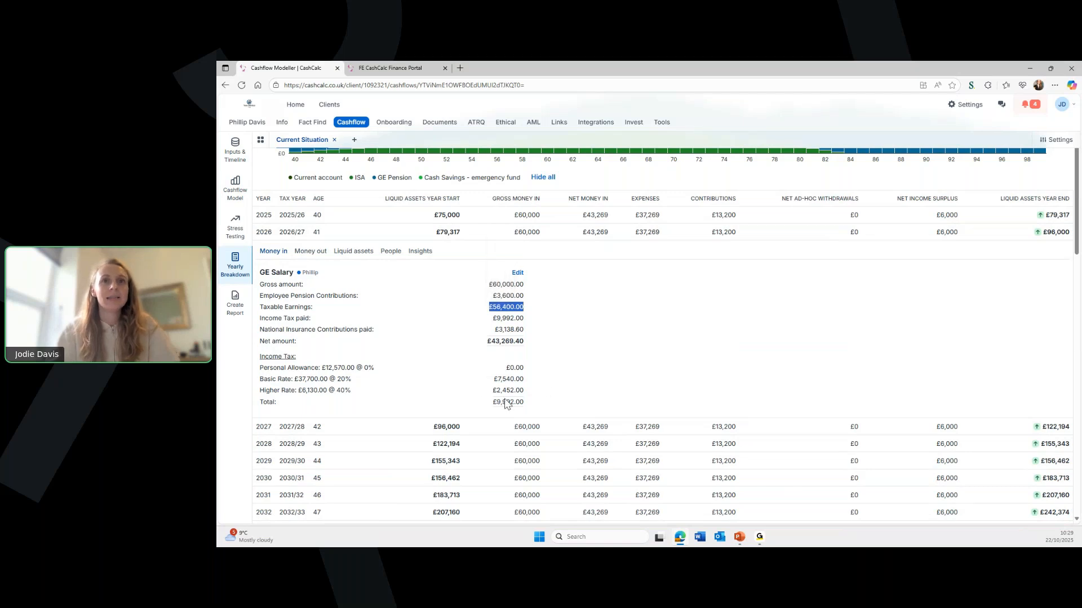
left_click_drag(294, 369, 337, 369)
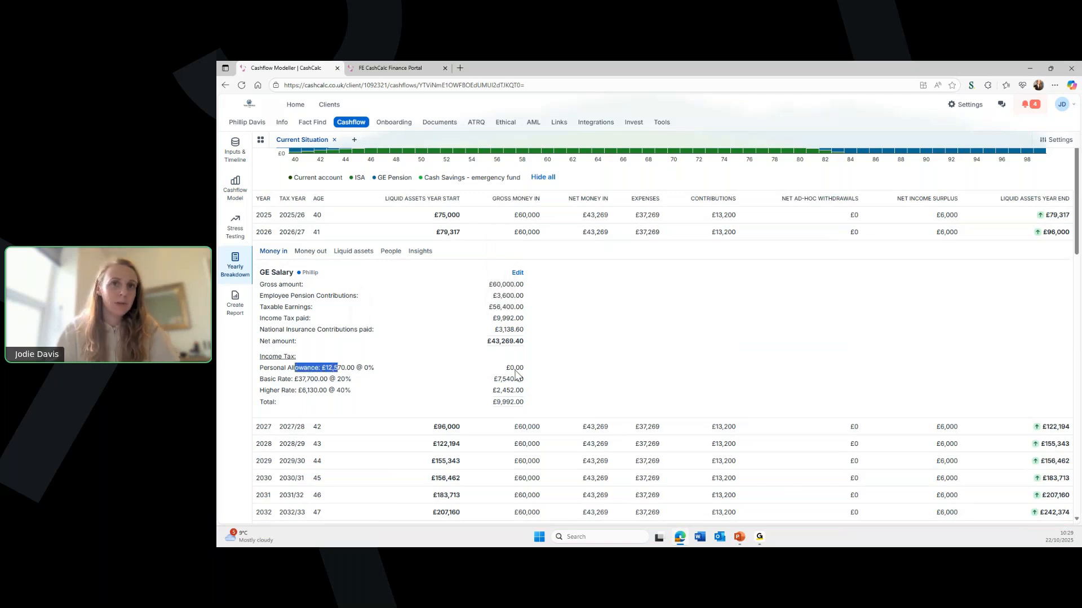
left_click_drag(512, 367, 508, 367)
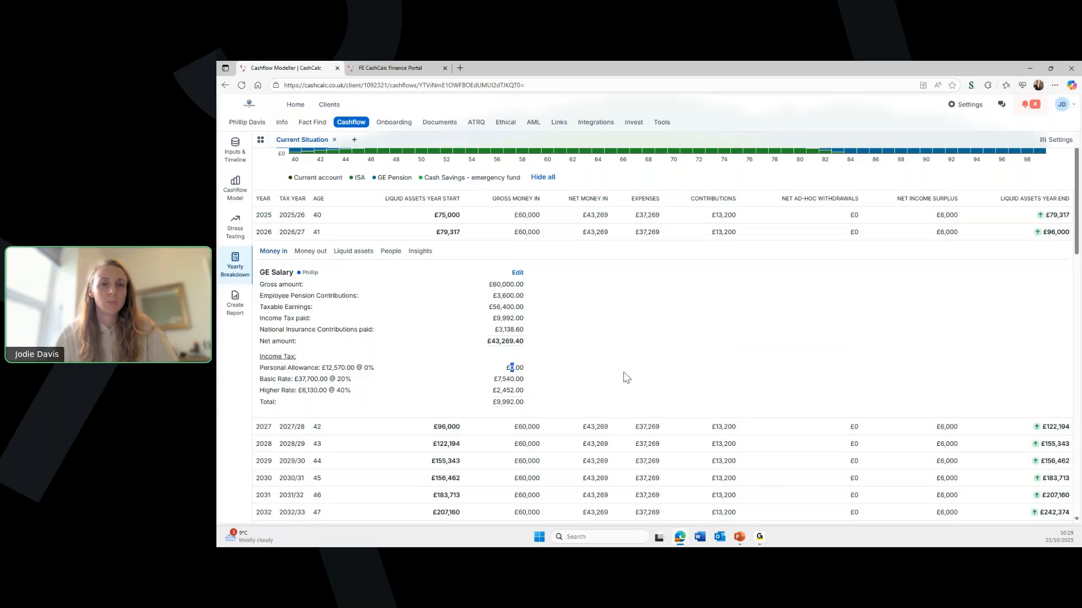
Review 2026's liquid assets and money out, collapse the year, and start a new forecast
left_click(350, 255)
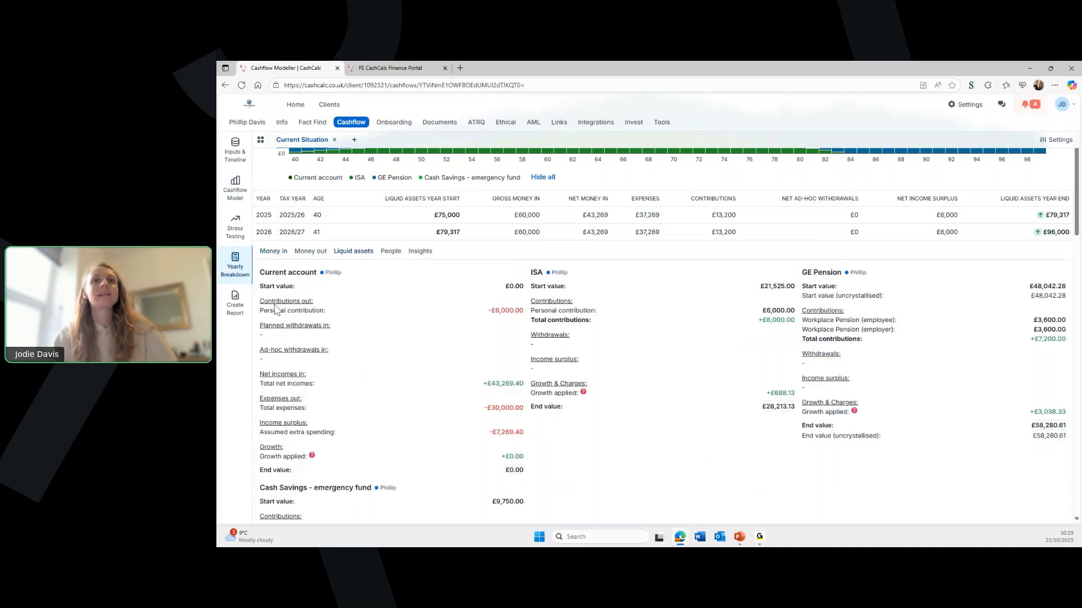
left_click(310, 252)
left_click(356, 252)
scroll(639, 326, "down", 1)
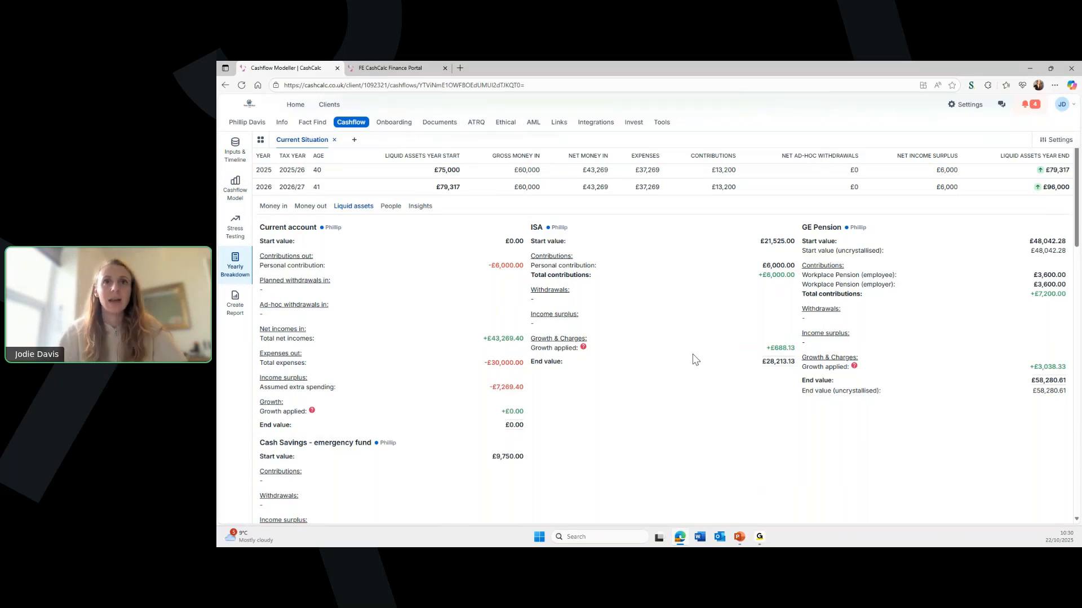
left_click(416, 189)
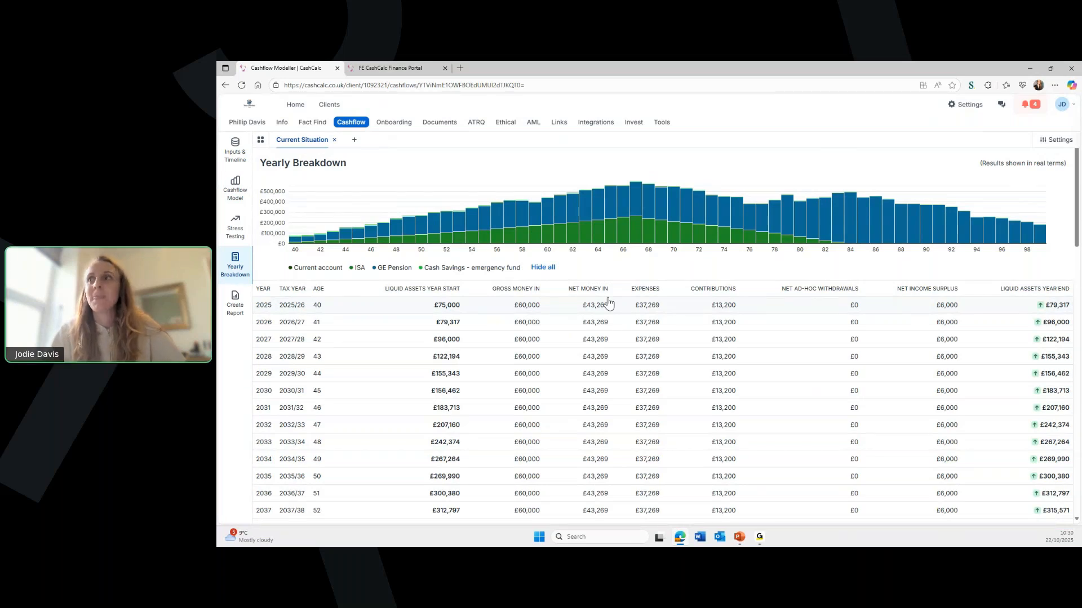
left_click(356, 141)
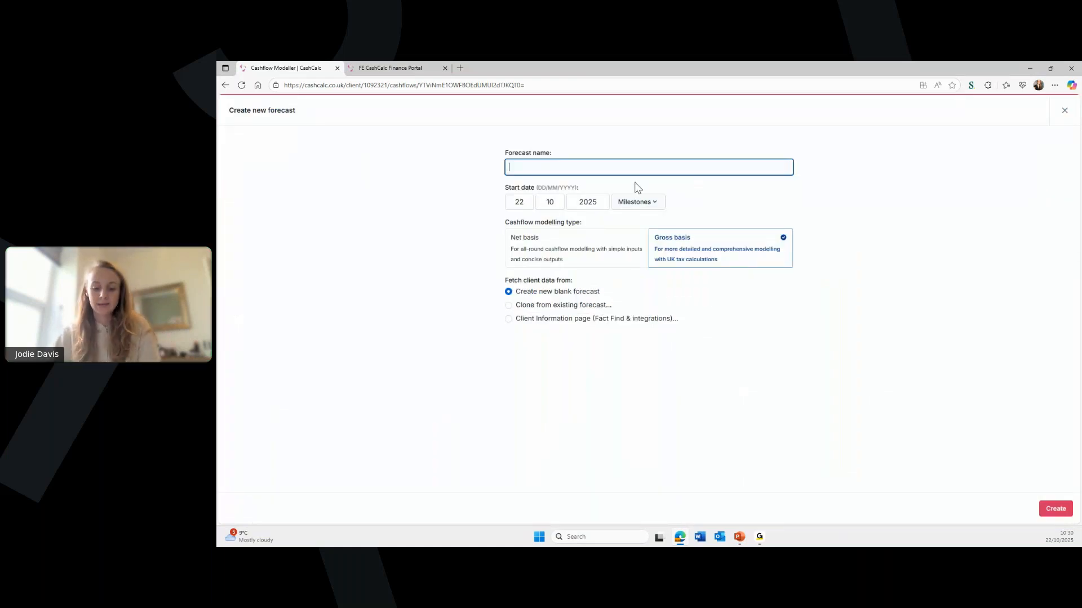
Name the new forecast 'Forecast 2 - Unable to work 45' and clone it from Current Situation
type("Forecast 2")
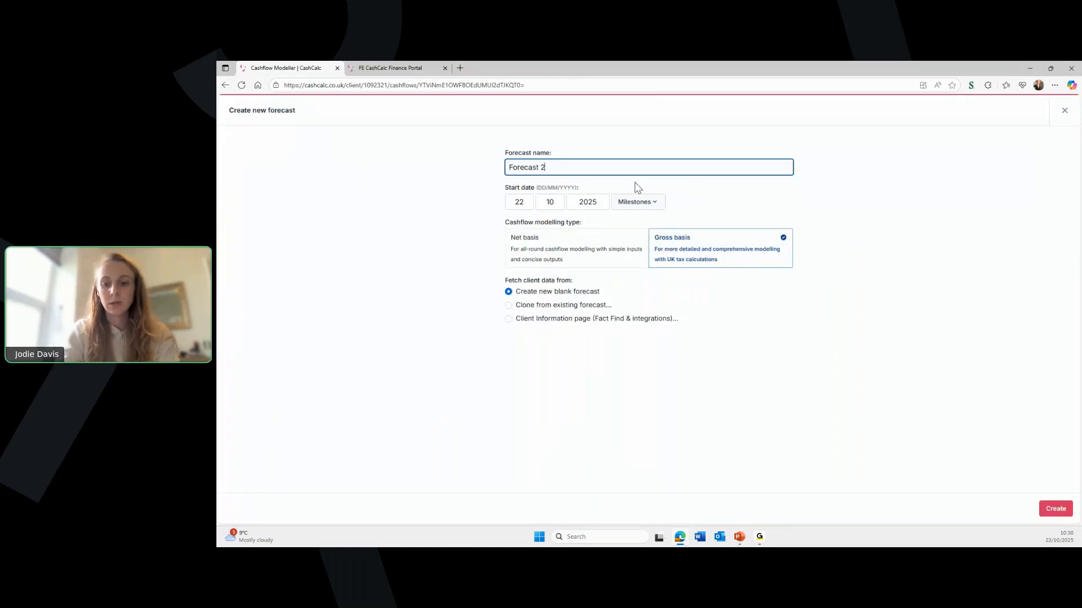
key("BackSpace")
type("1")
type(" 2 - ")
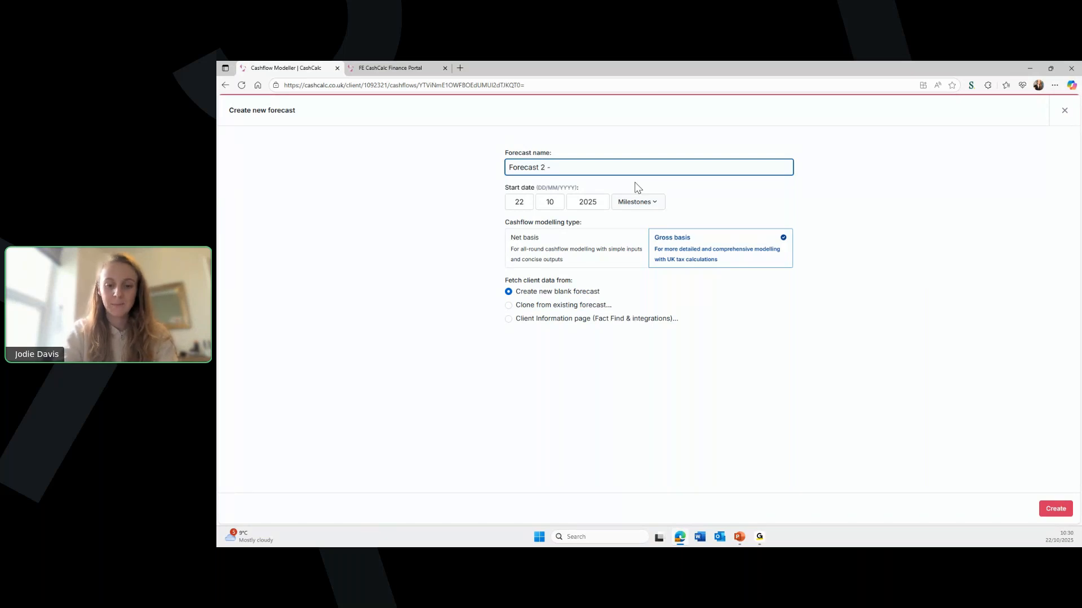
type("Unable to work 45")
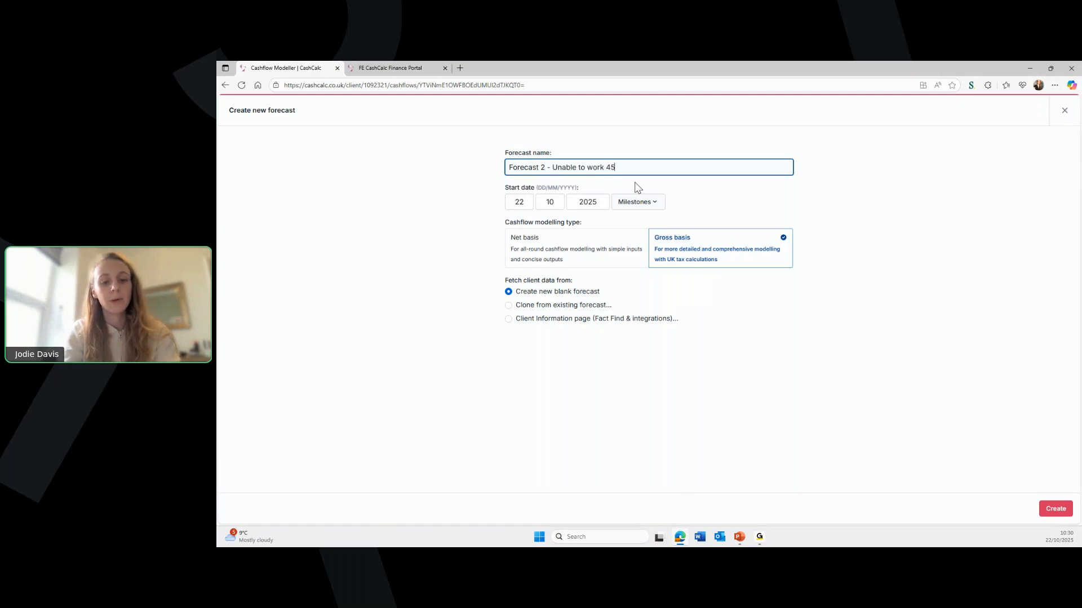
left_click(552, 306)
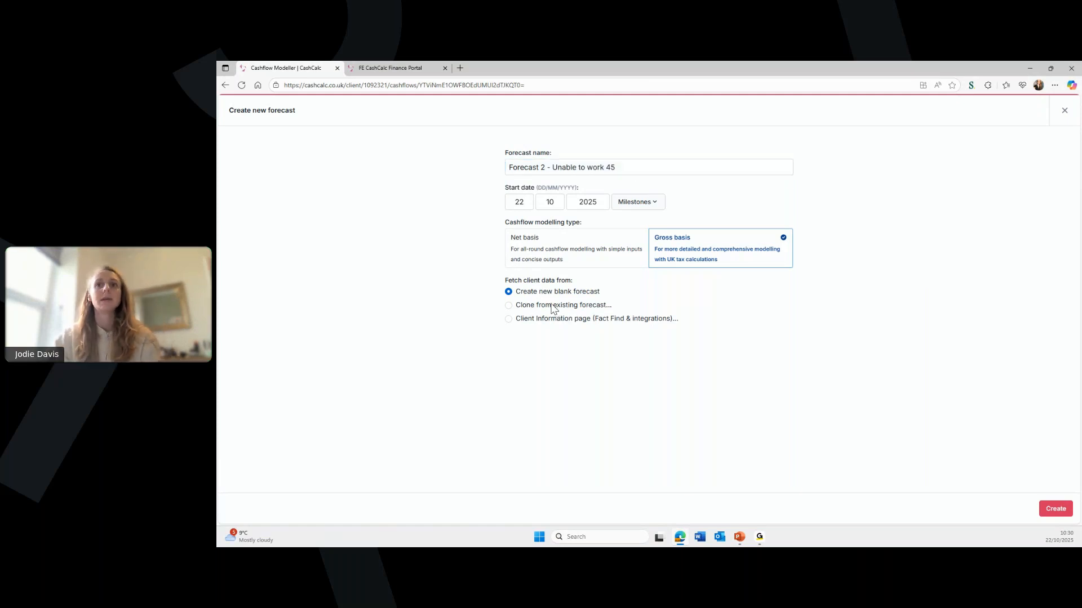
left_click(566, 355)
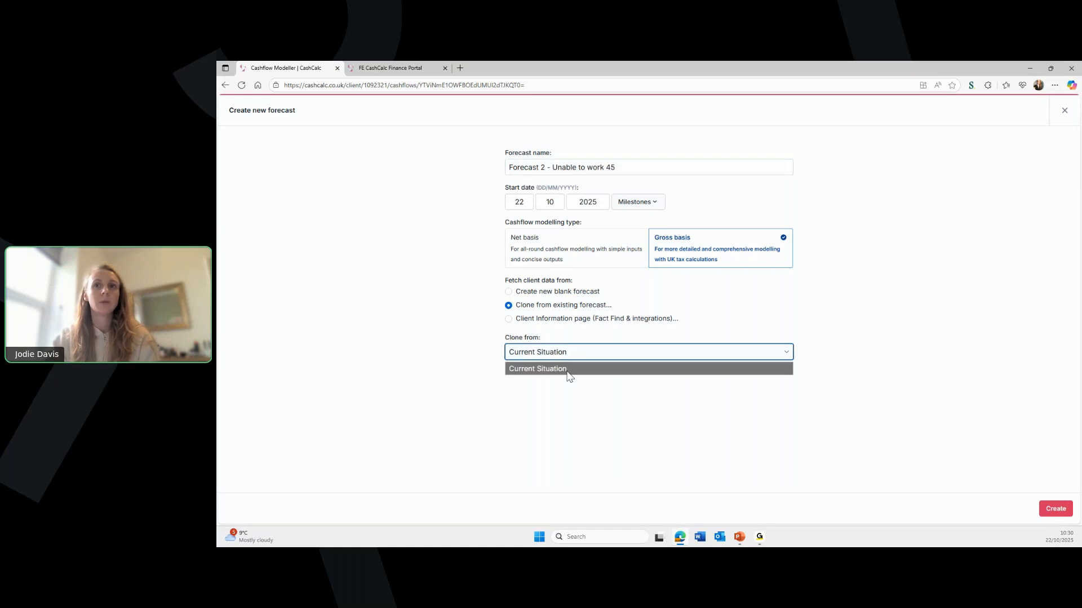
left_click(568, 370)
left_click(1056, 510)
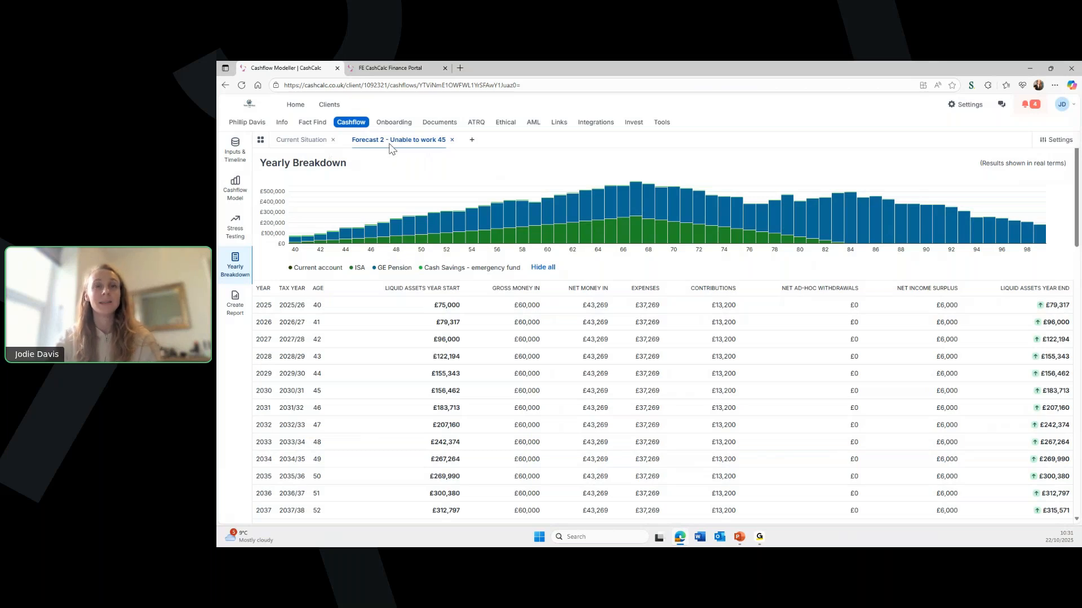
Review expenses, incomes and contributions, then move the End of work event to age 45
left_click(236, 156)
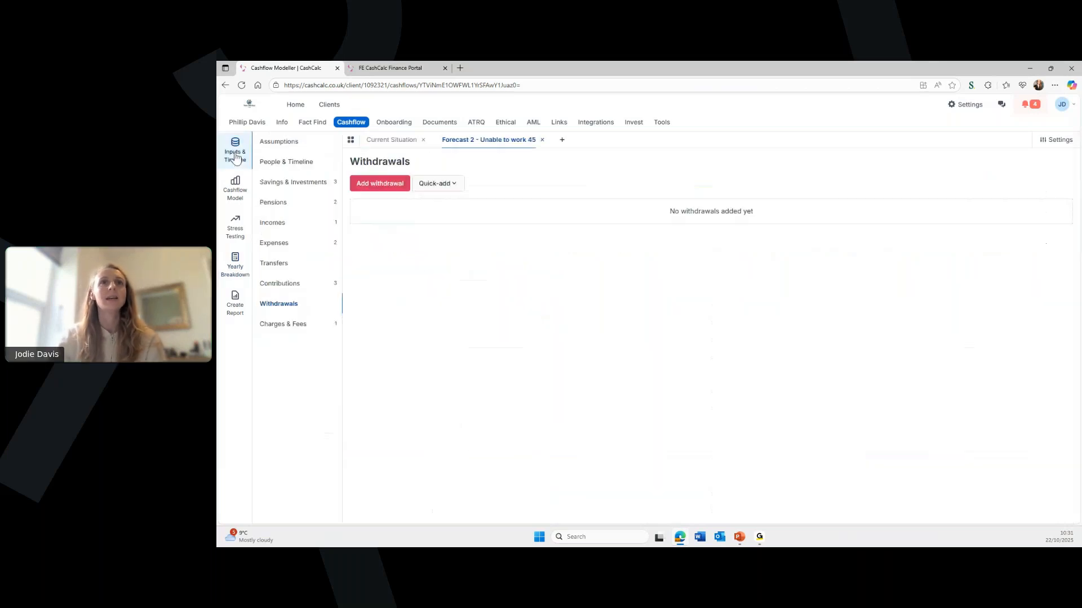
left_click(318, 248)
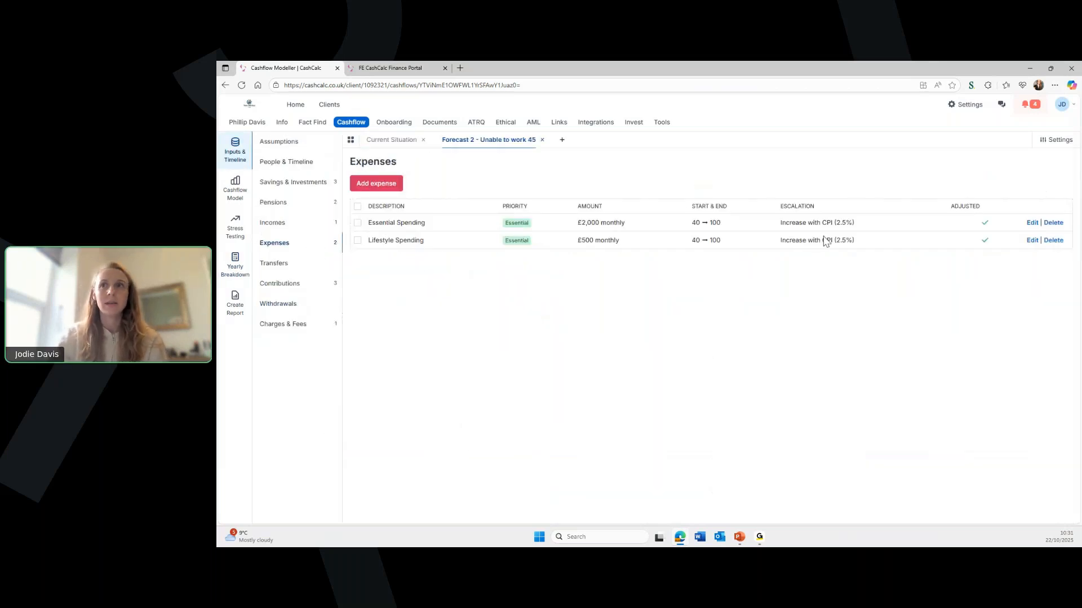
left_click(277, 224)
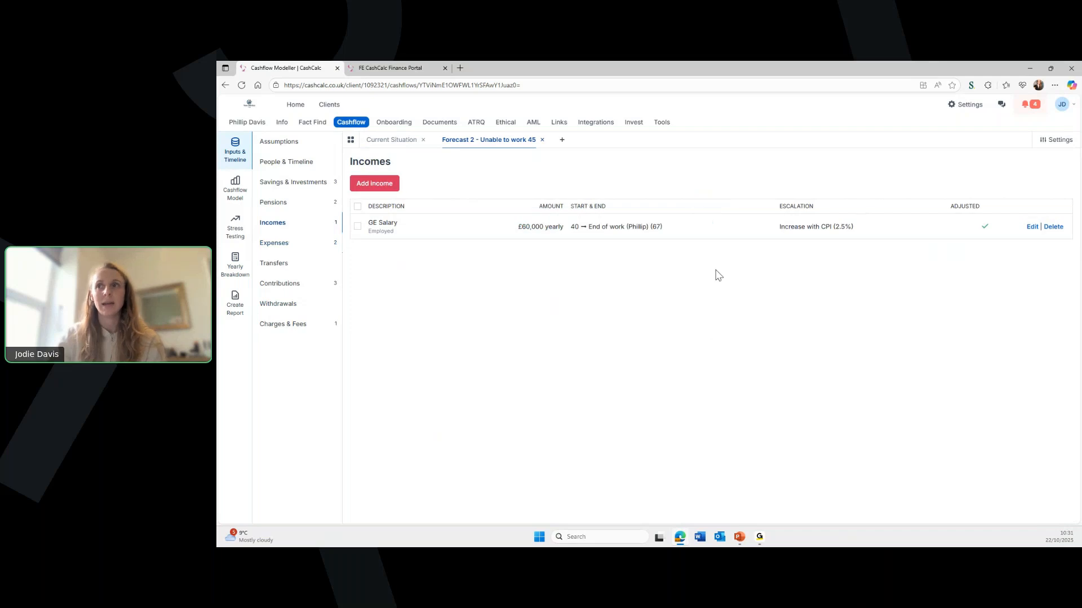
left_click_drag(642, 227, 606, 227)
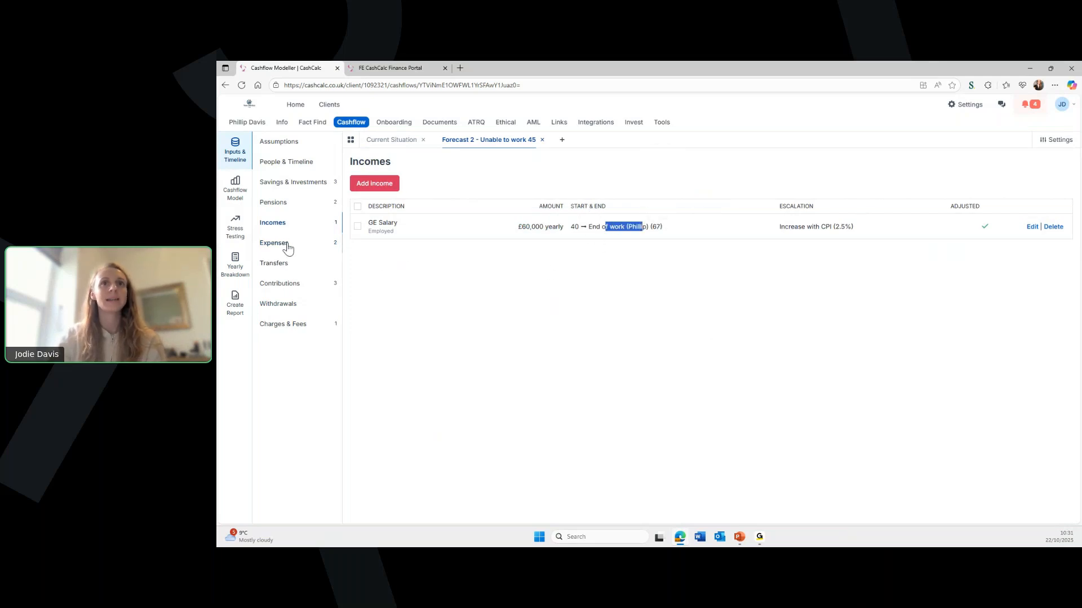
left_click(292, 285)
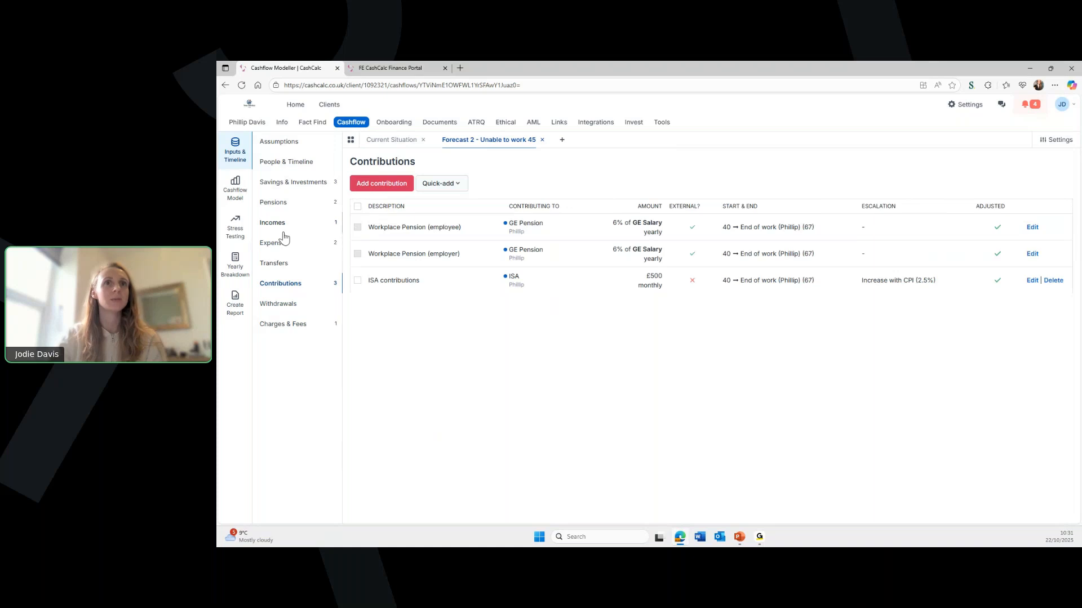
left_click(299, 166)
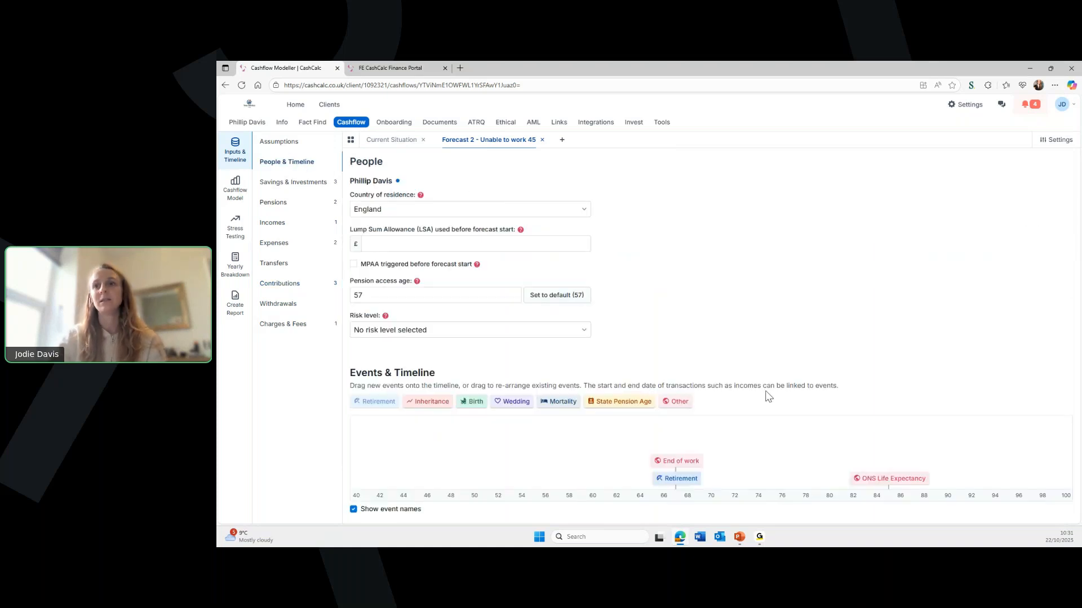
left_click_drag(685, 461, 425, 446)
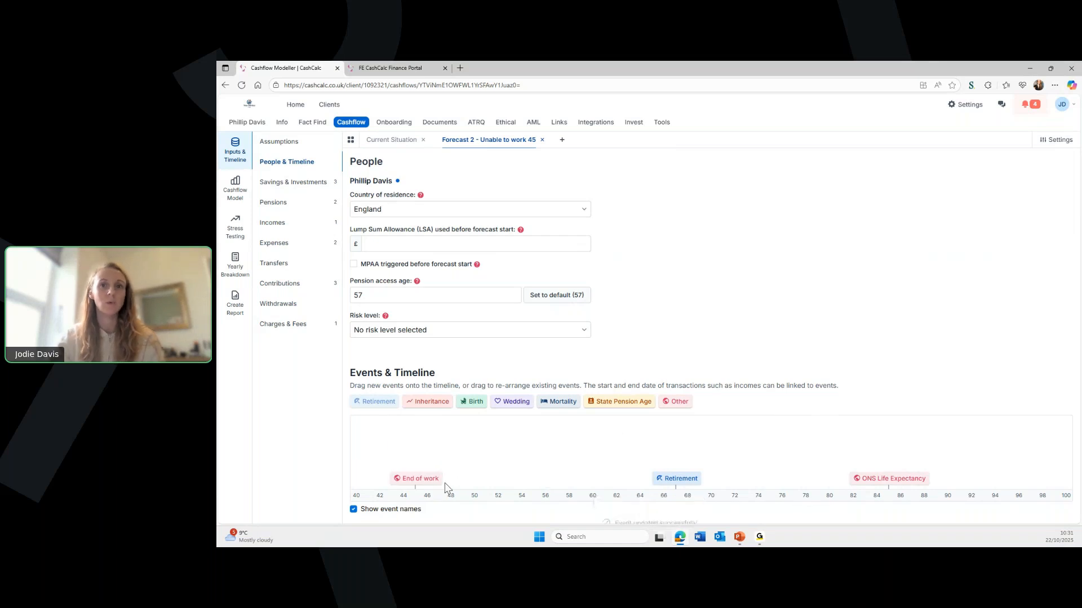
Confirm GE Salary and all three contributions now end at age 45
left_click(290, 223)
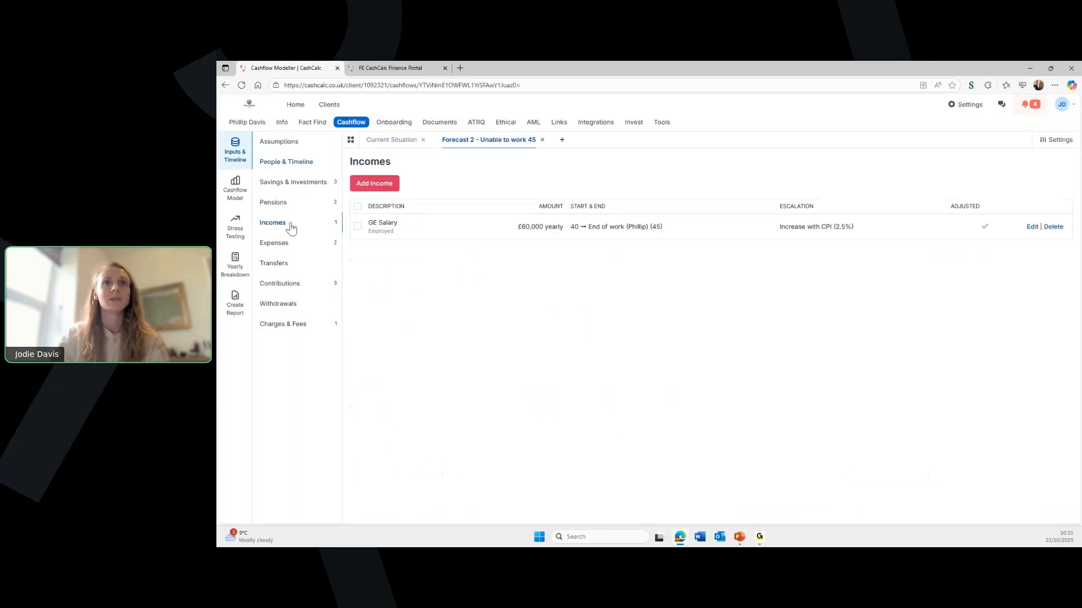
left_click_drag(596, 226, 671, 225)
left_click(657, 227)
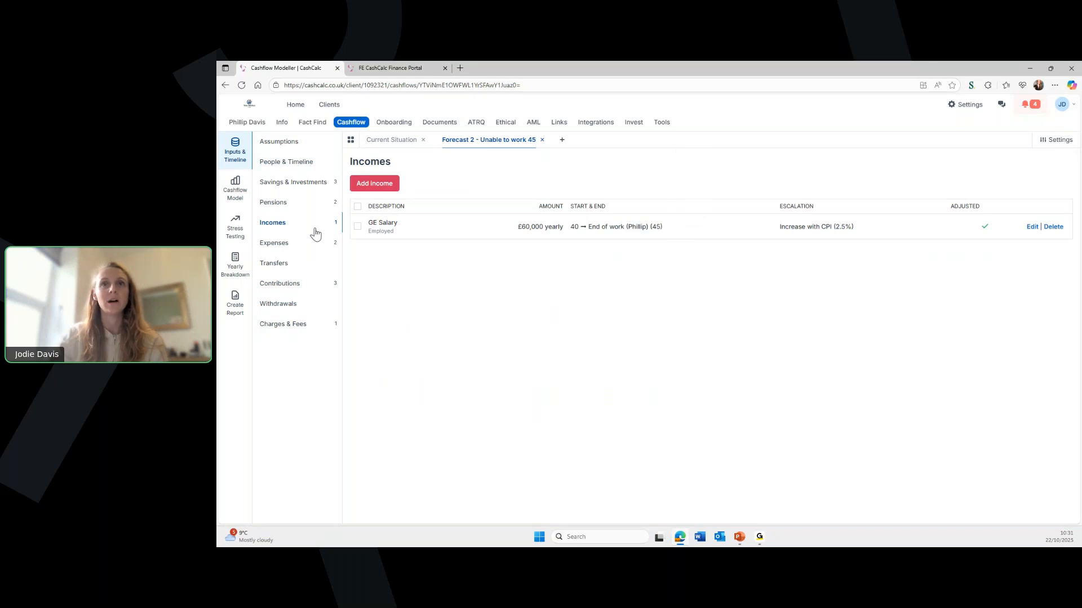
left_click(286, 289)
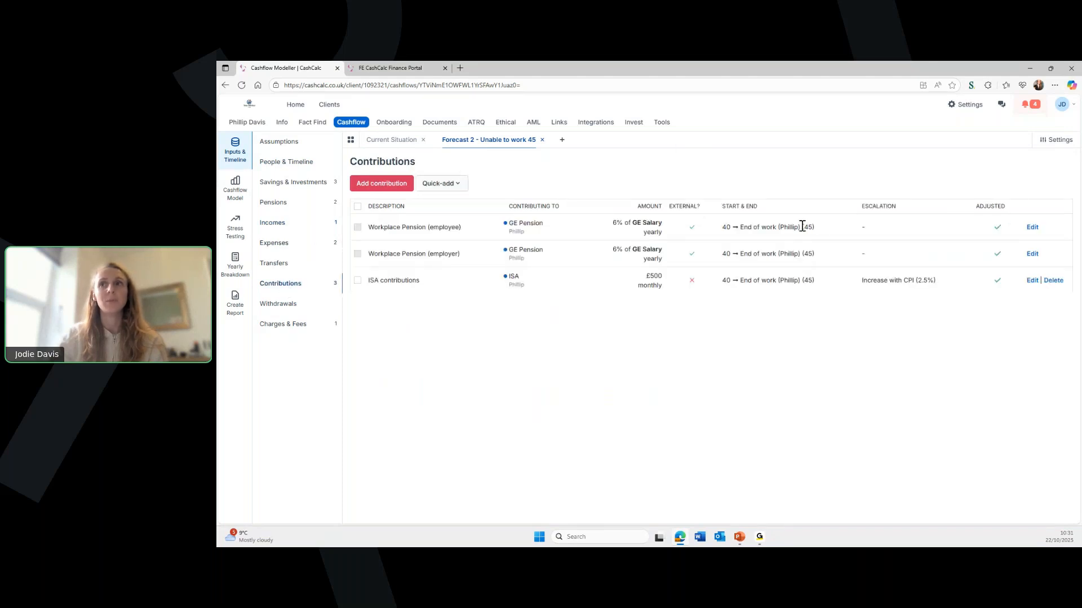
double_click(809, 228)
double_click(809, 254)
left_click_drag(807, 280, 821, 282)
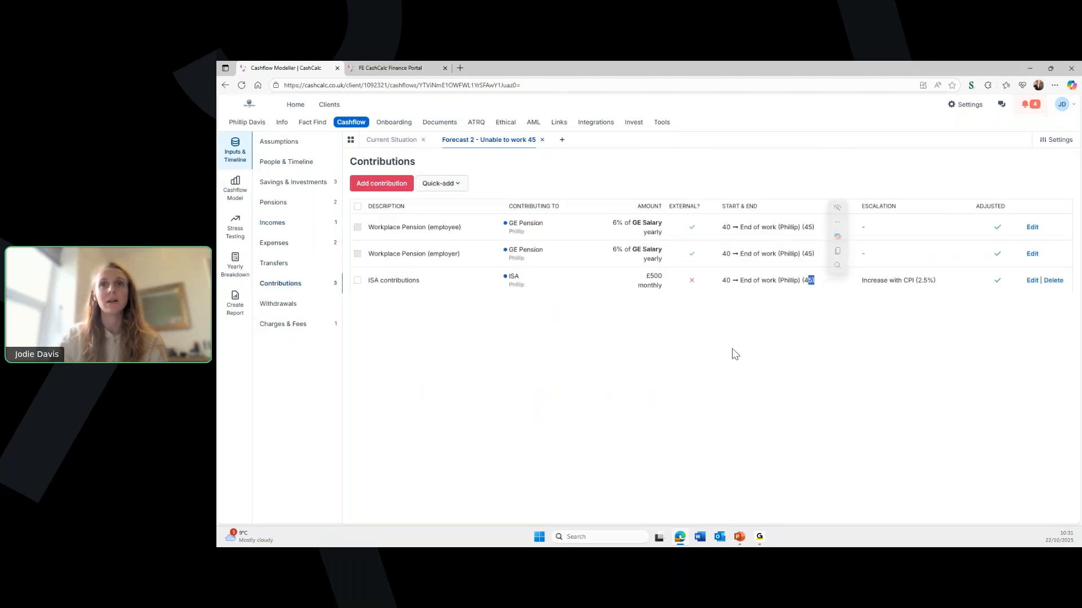
left_click(460, 382)
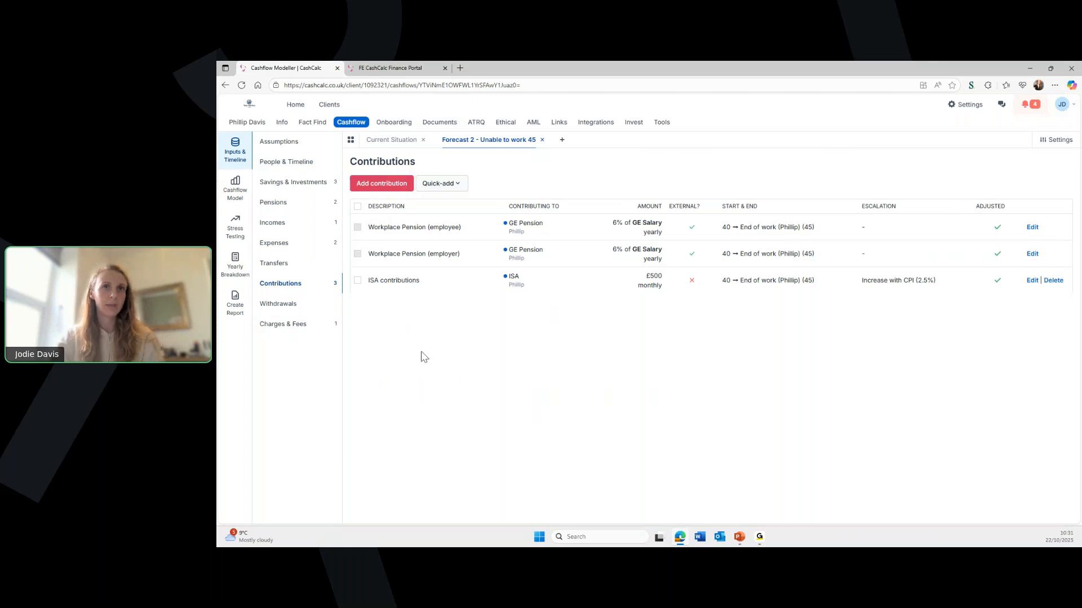
View Forecast 2's savings over time and money in vs. money out, showing unfunded years after 46
left_click(235, 190)
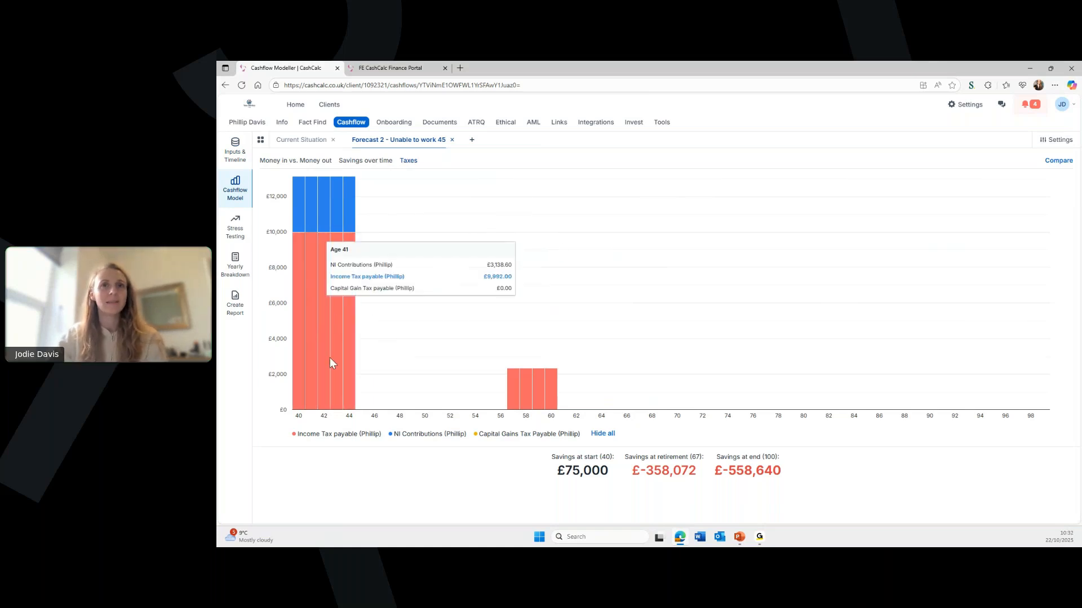
left_click(361, 161)
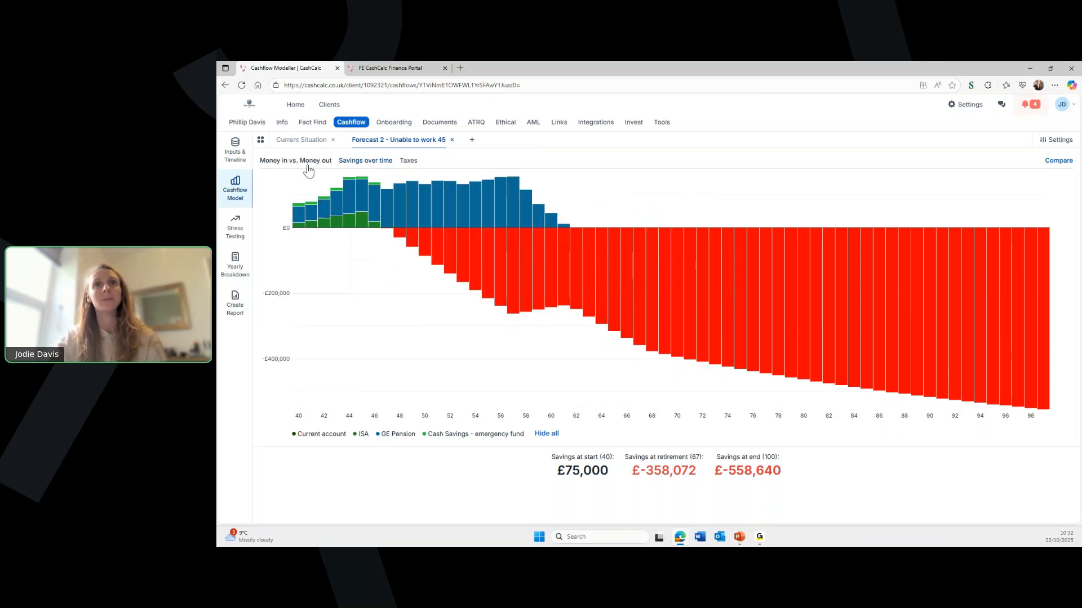
left_click(308, 163)
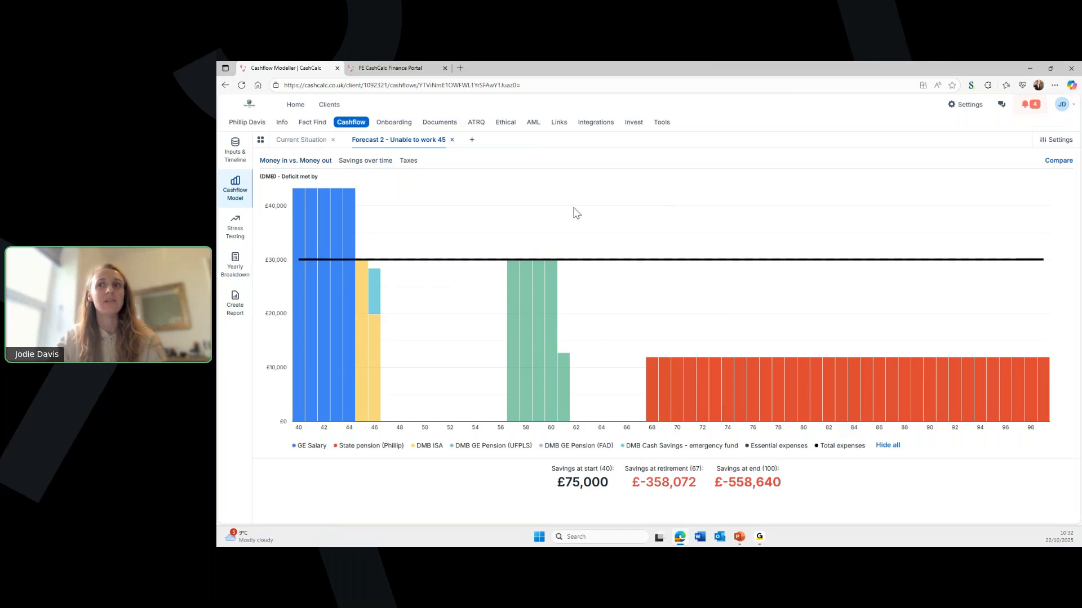
mouse_move(367, 391)
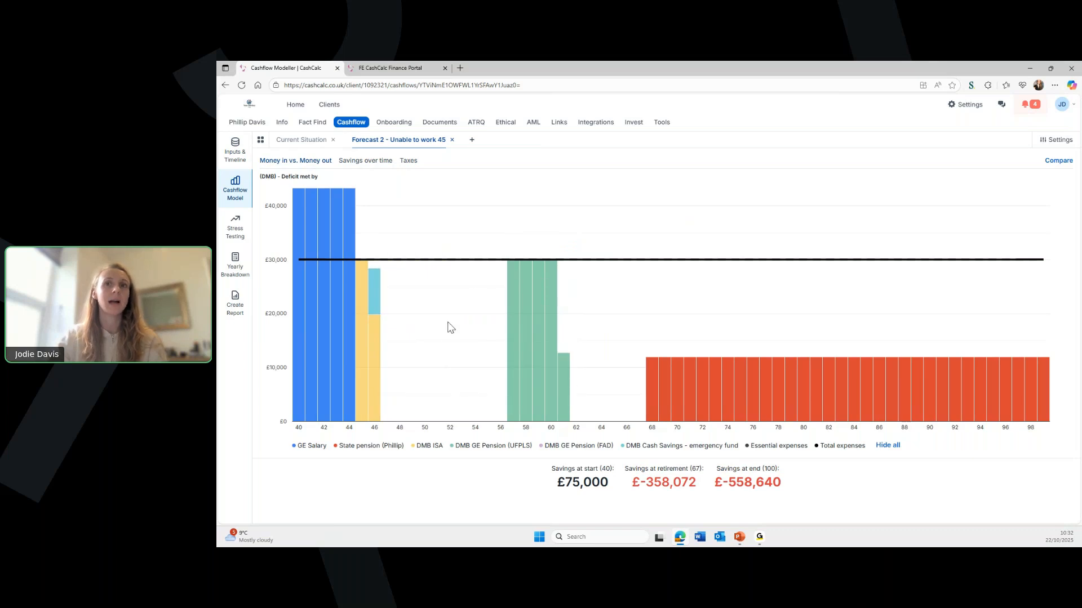
mouse_move(510, 369)
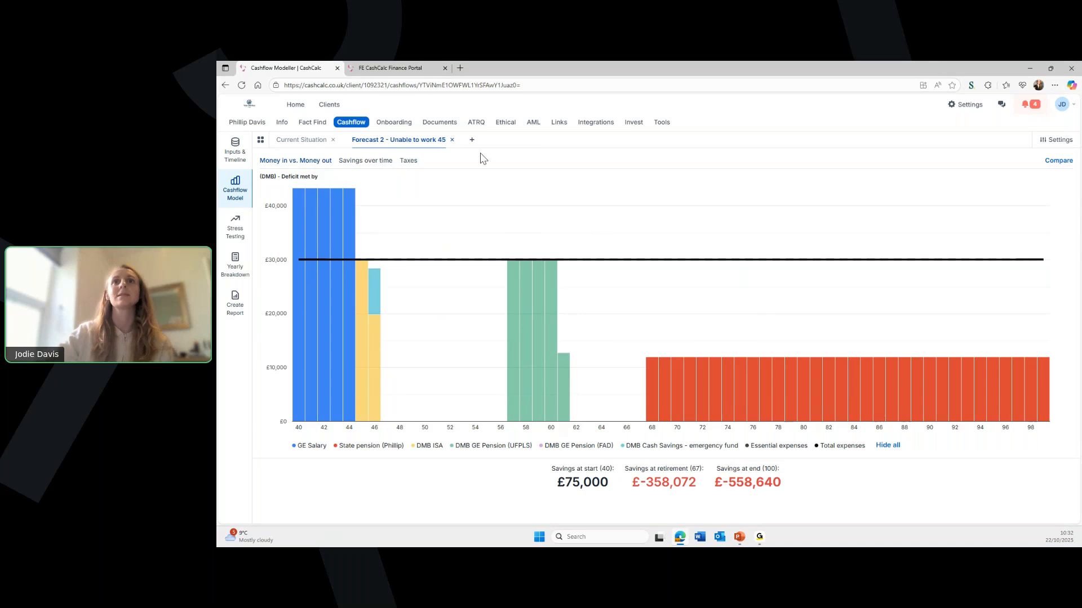
Create 'Forecast 3 - Basic cover' cloned from Forecast 2 - Unable to work 45
left_click(472, 140)
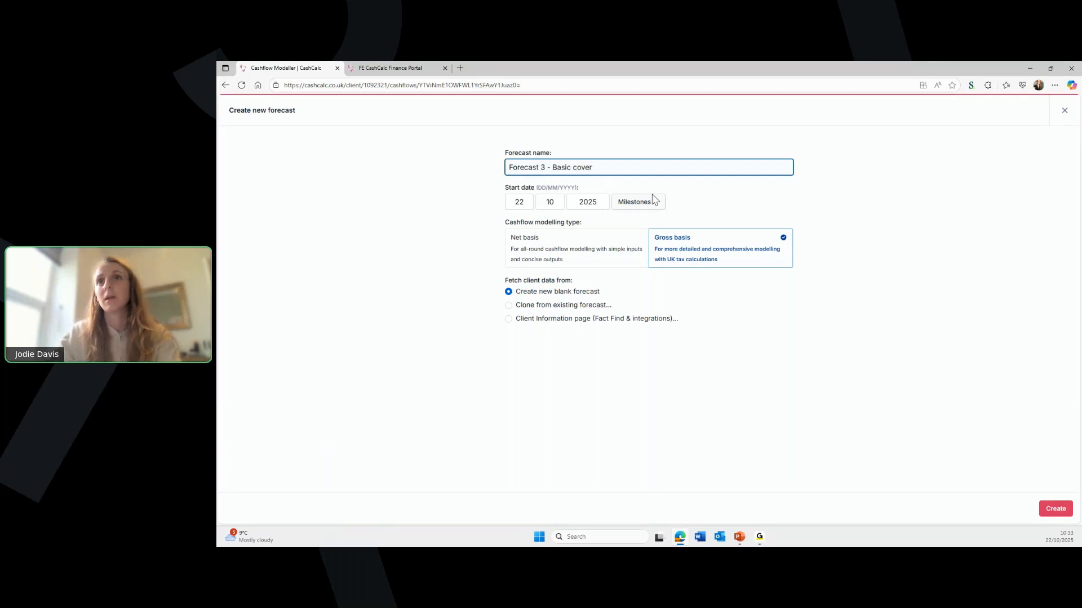
left_click(599, 306)
left_click(564, 352)
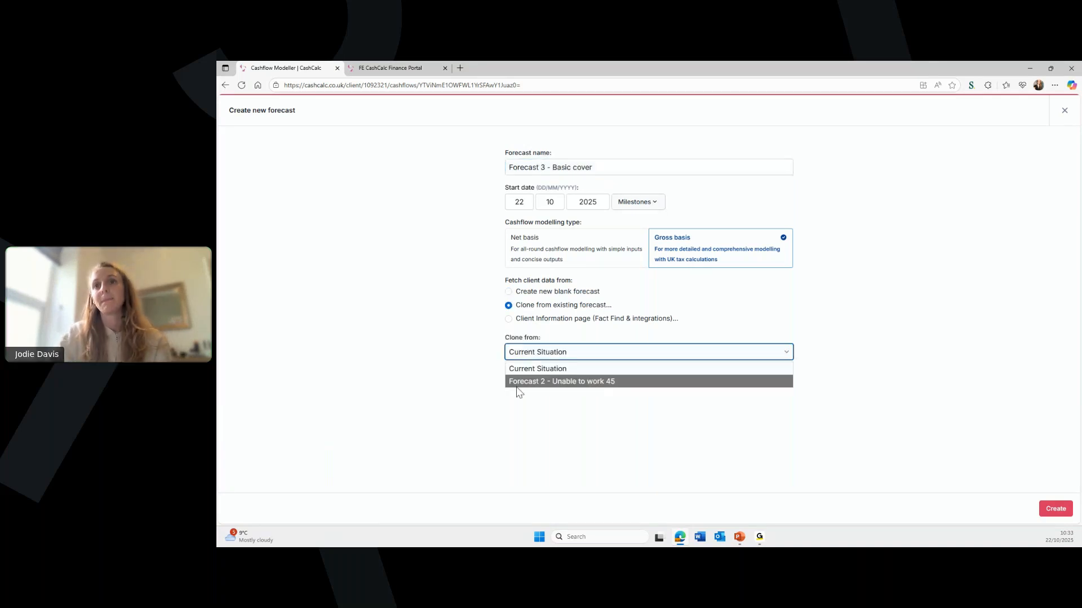
left_click(568, 383)
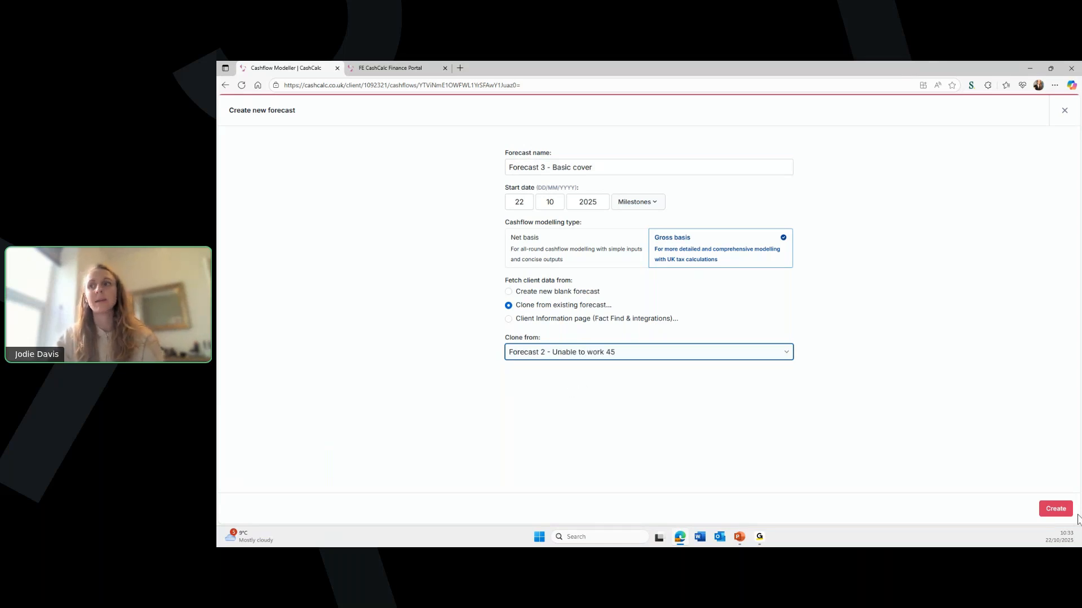
left_click(1056, 510)
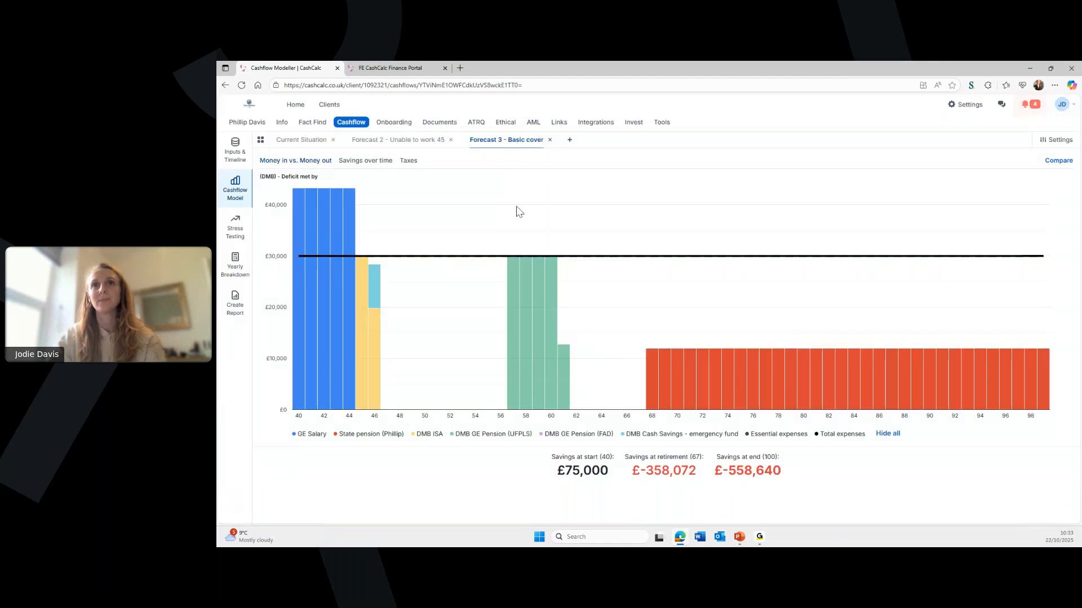
Start a new expense named 'Basic Cover Premiums' in Forecast 3's expenses
left_click(236, 154)
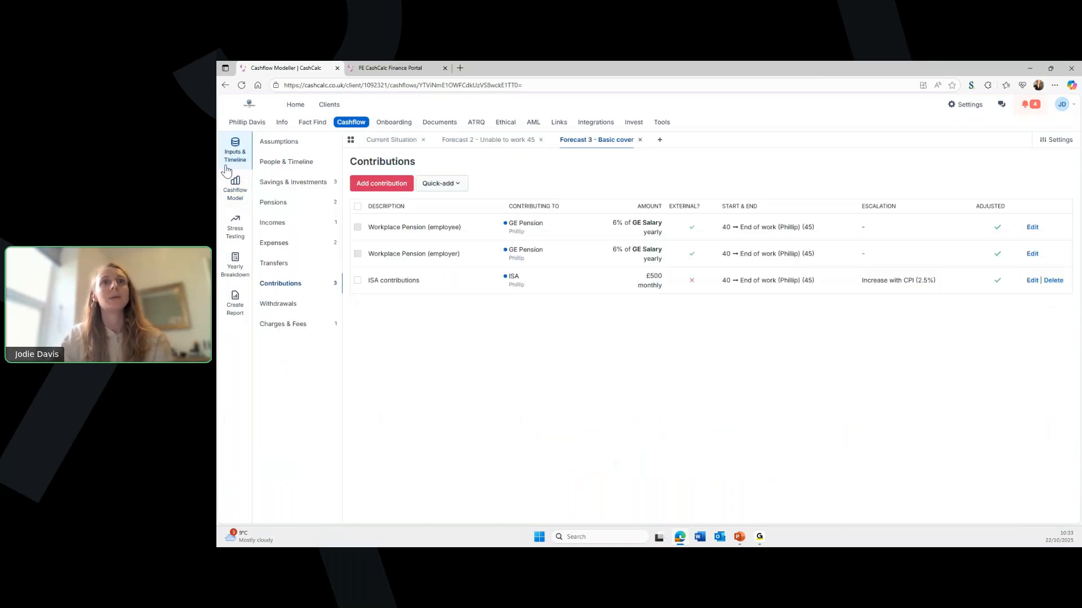
left_click(301, 247)
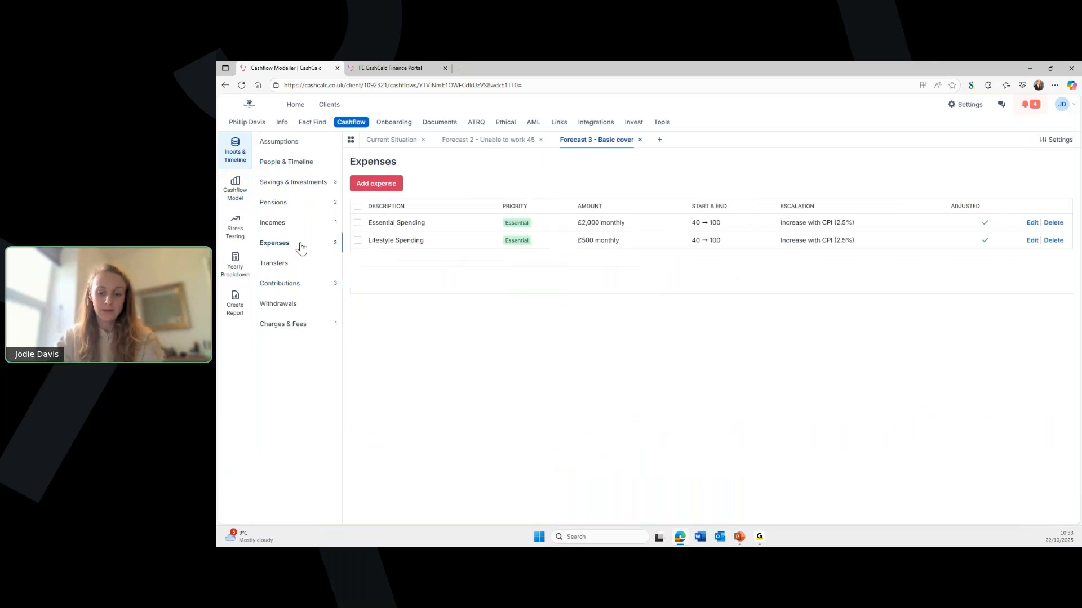
left_click(388, 188)
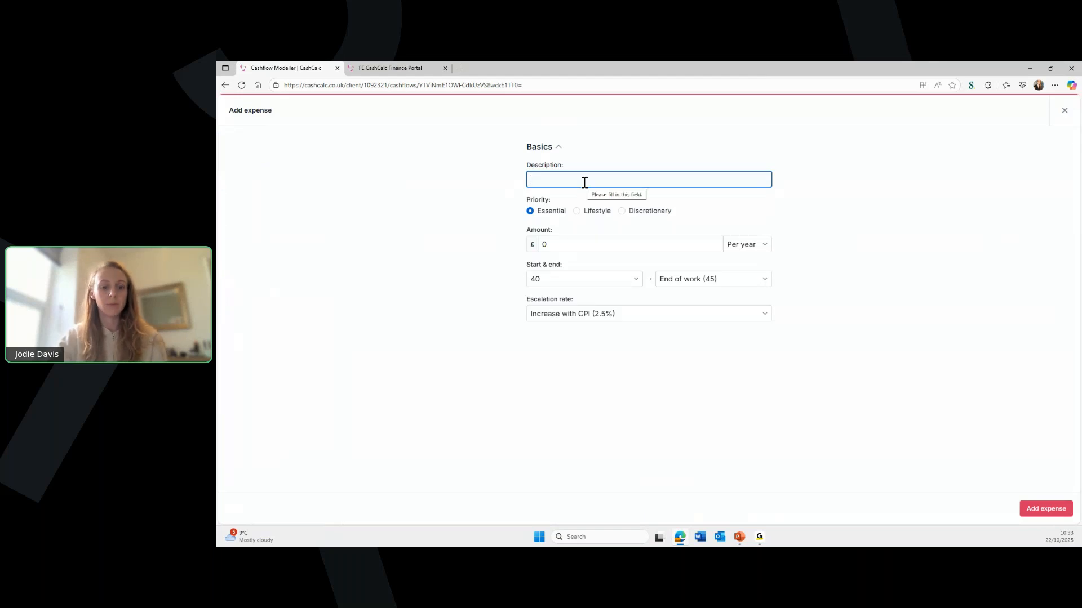
type("Basic Cover Premiums")
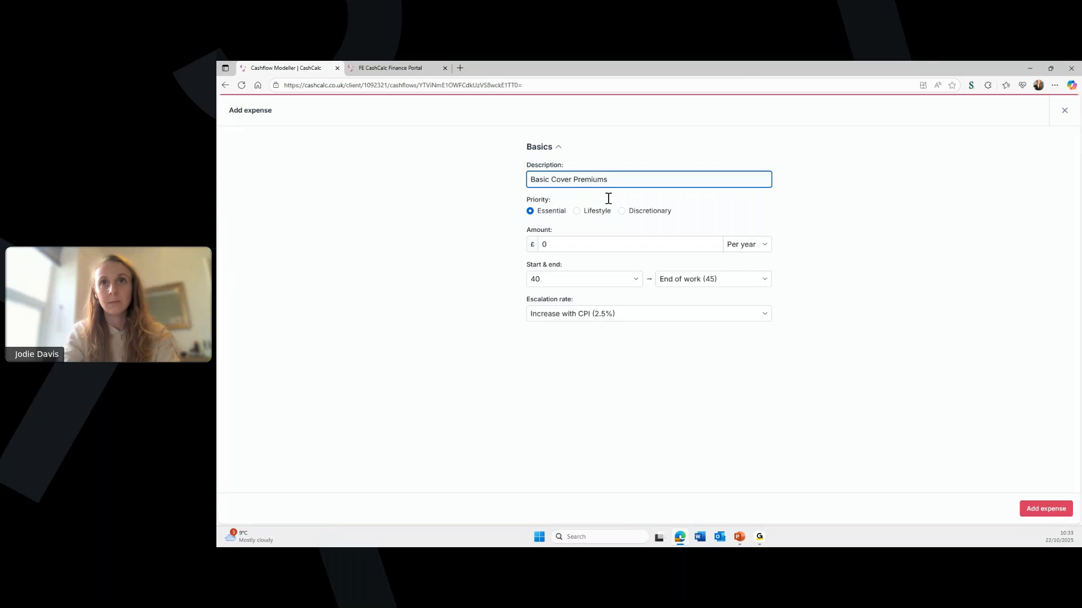
Set it to £25 per month ending at End of work (45), and save it
left_click(587, 238)
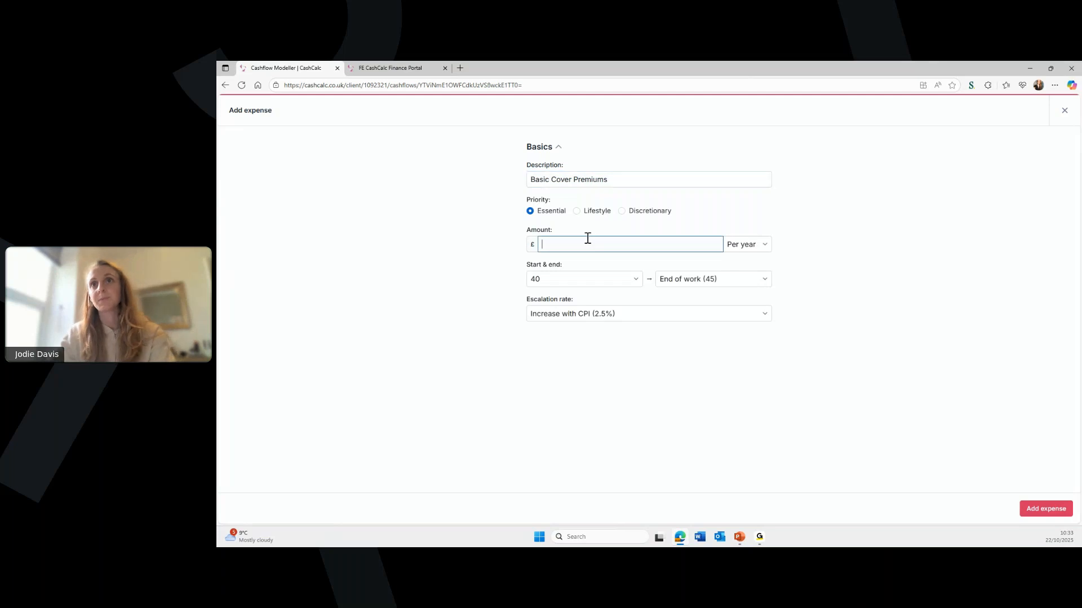
type("2")
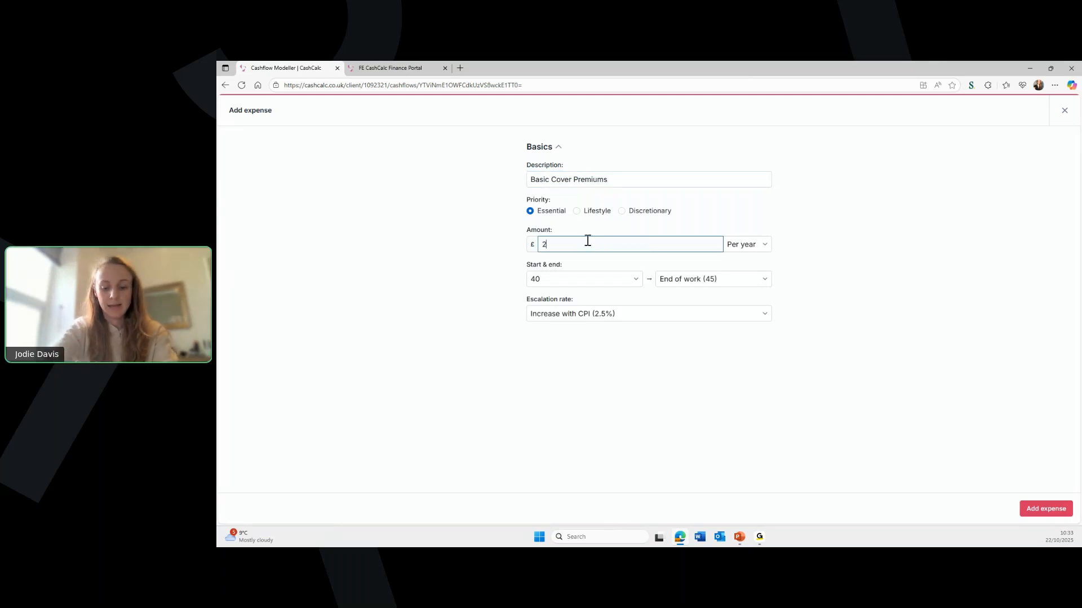
type("5")
left_click(746, 244)
left_click(736, 284)
left_click(715, 281)
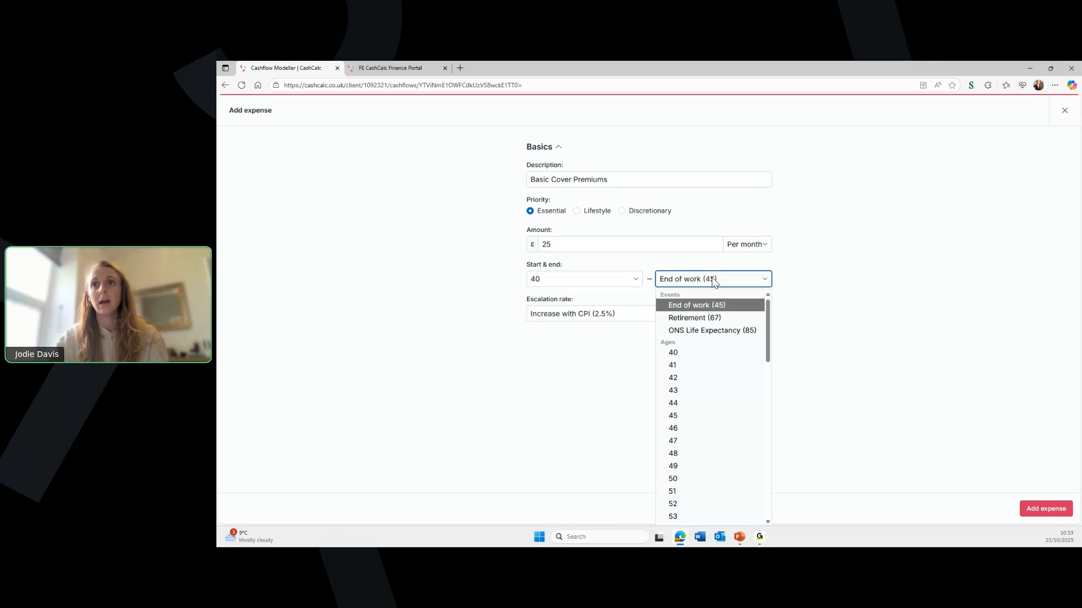
left_click(722, 307)
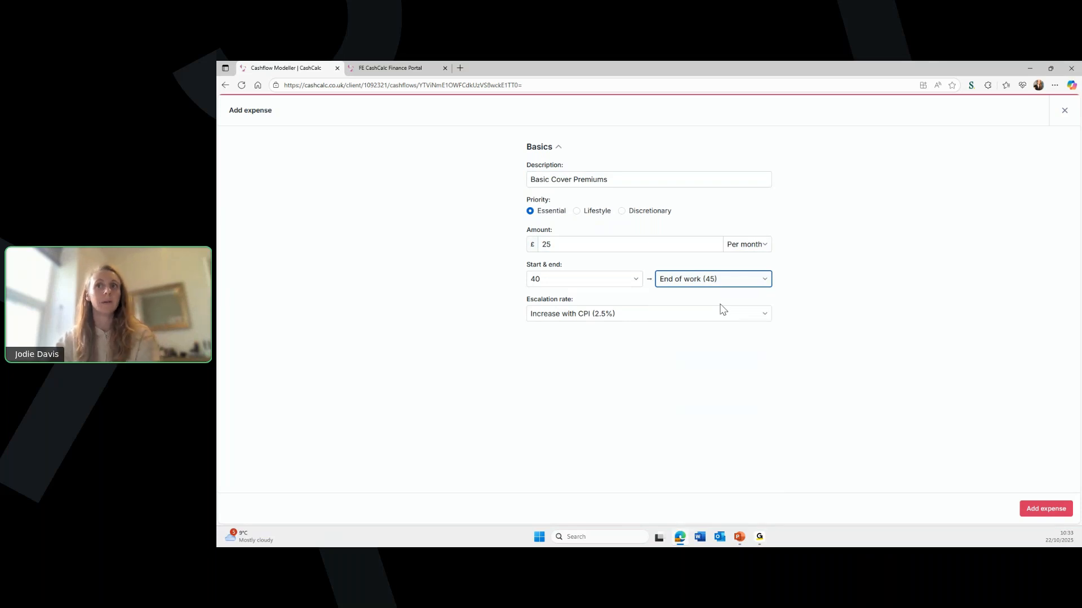
left_click(1037, 518)
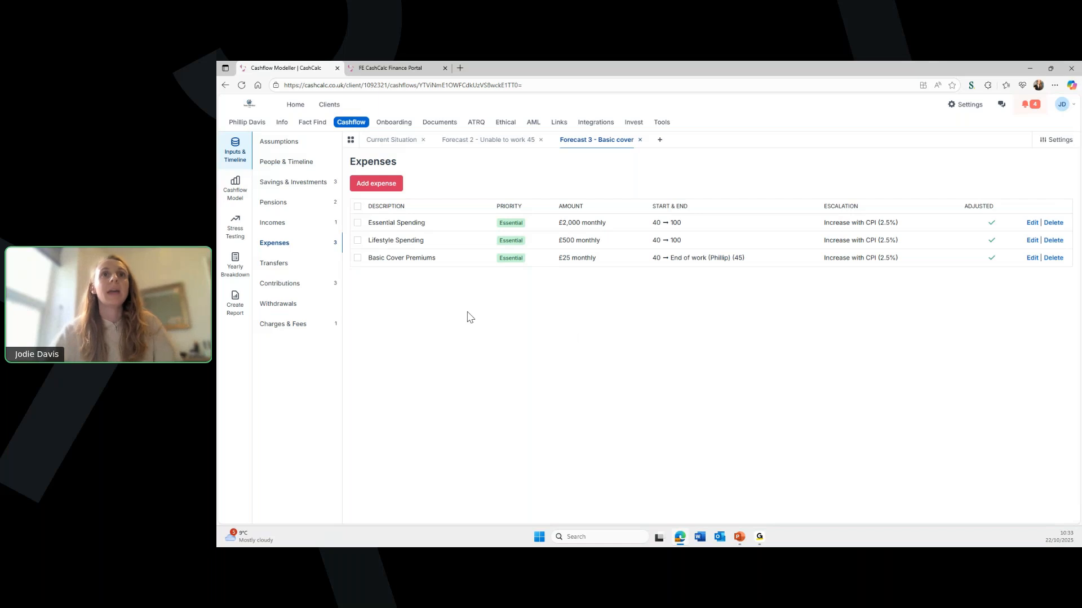
Start an Other income named 'LI Payout' worth £60,000
left_click(307, 228)
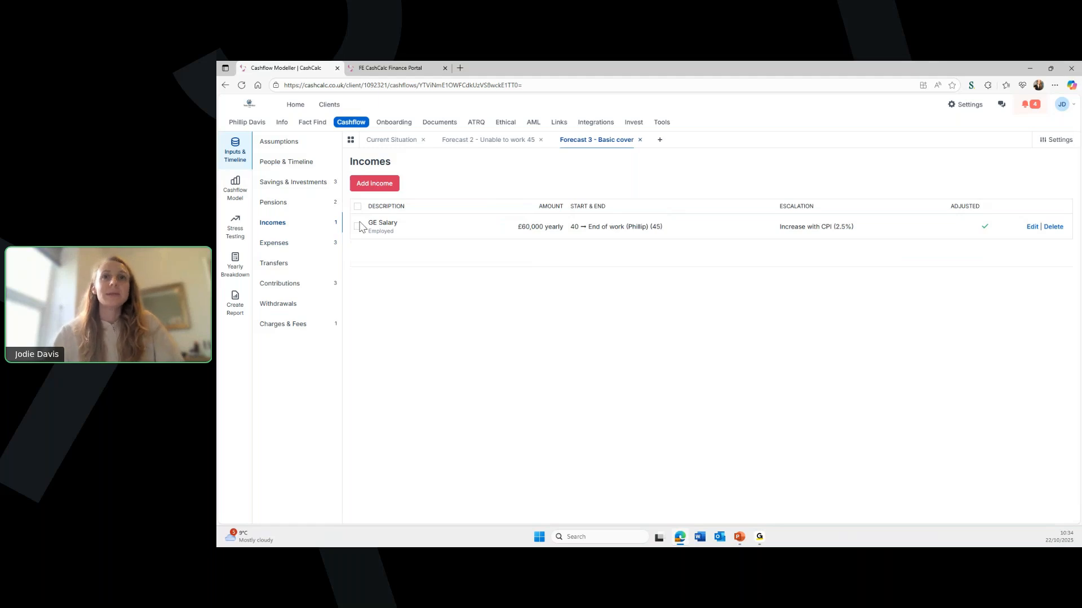
left_click(375, 184)
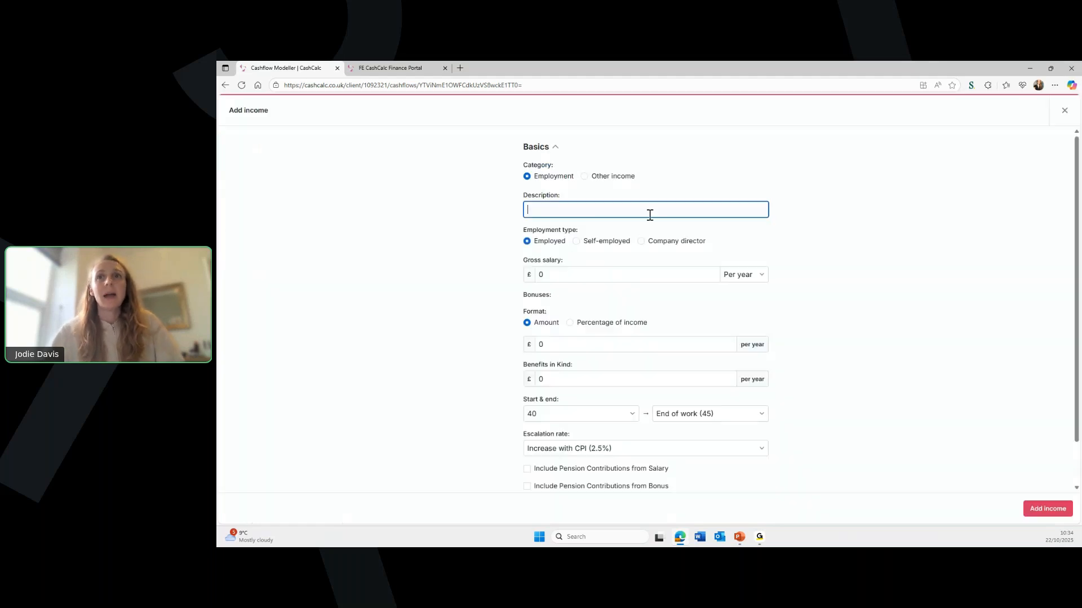
left_click(590, 176)
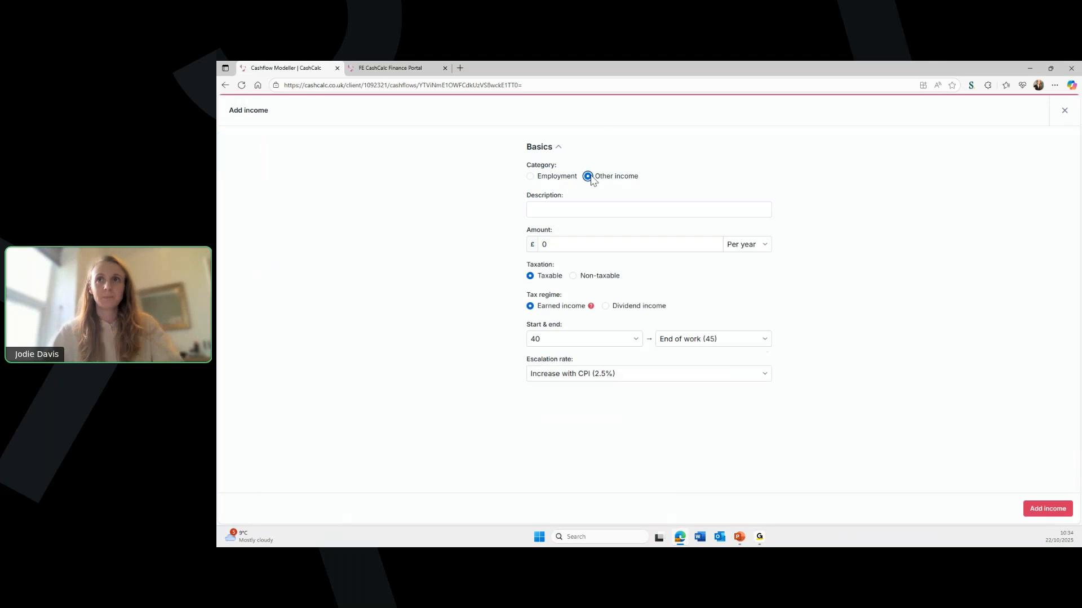
left_click(601, 210)
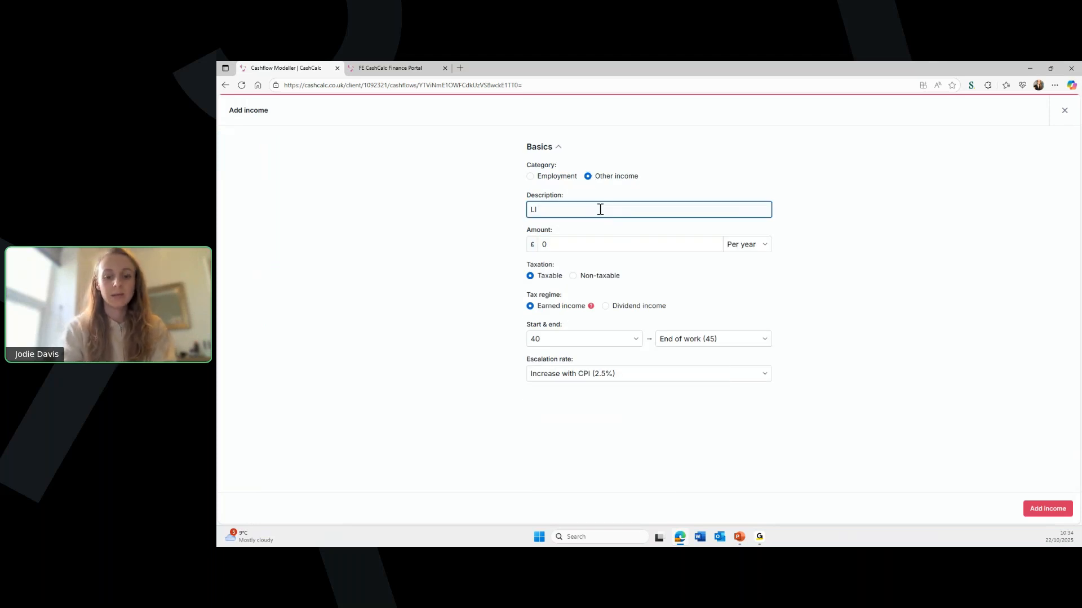
type("LI Payout")
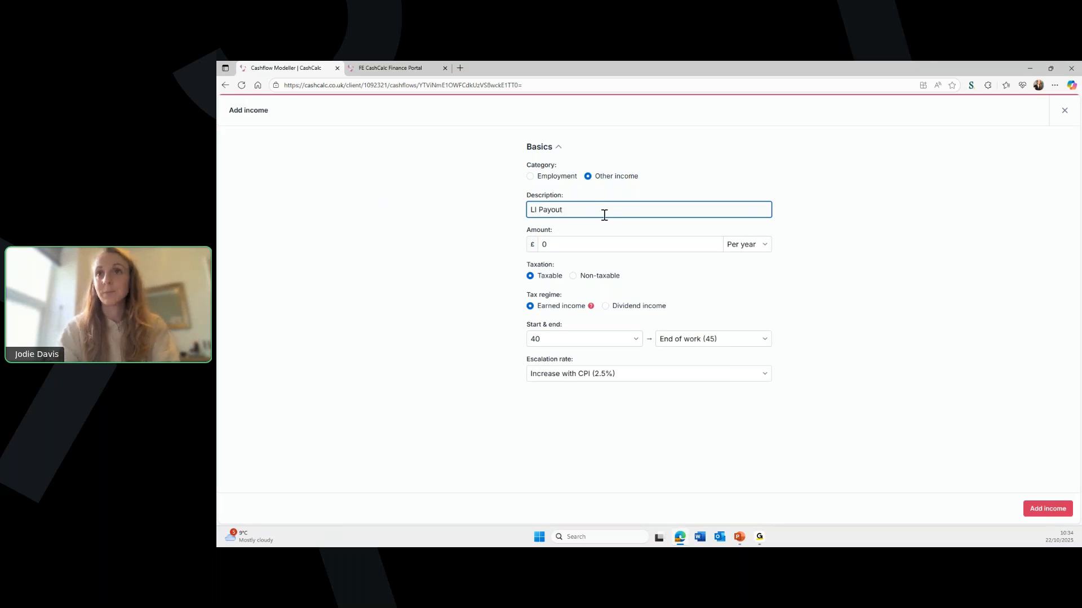
left_click(600, 239)
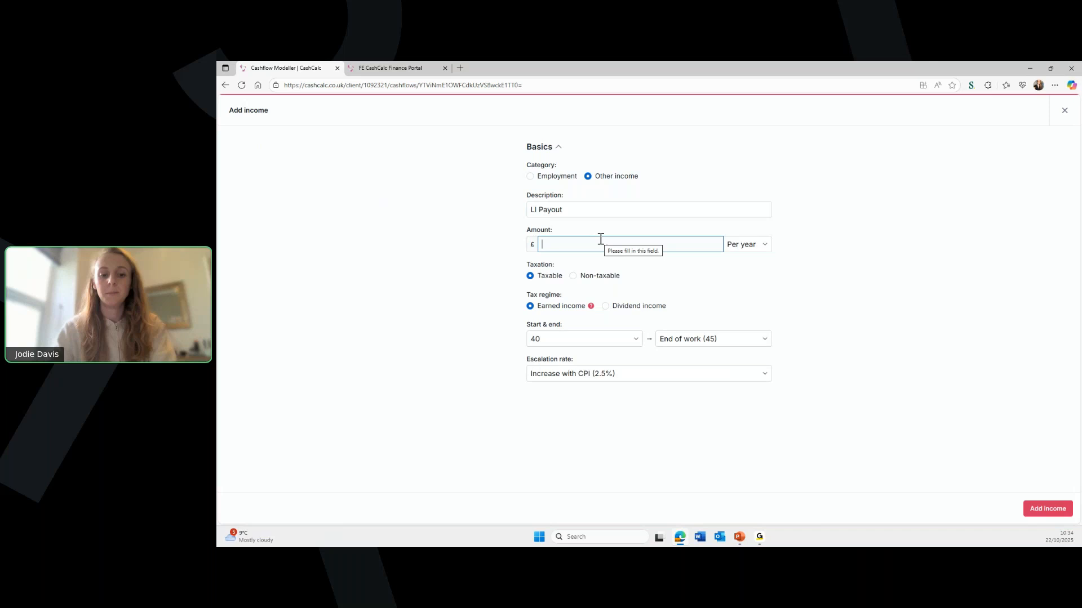
type("60000")
Make it a one-off, non-taxable, inflation-adjusted payout at End of work (45), and save it
left_click(745, 244)
left_click(741, 262)
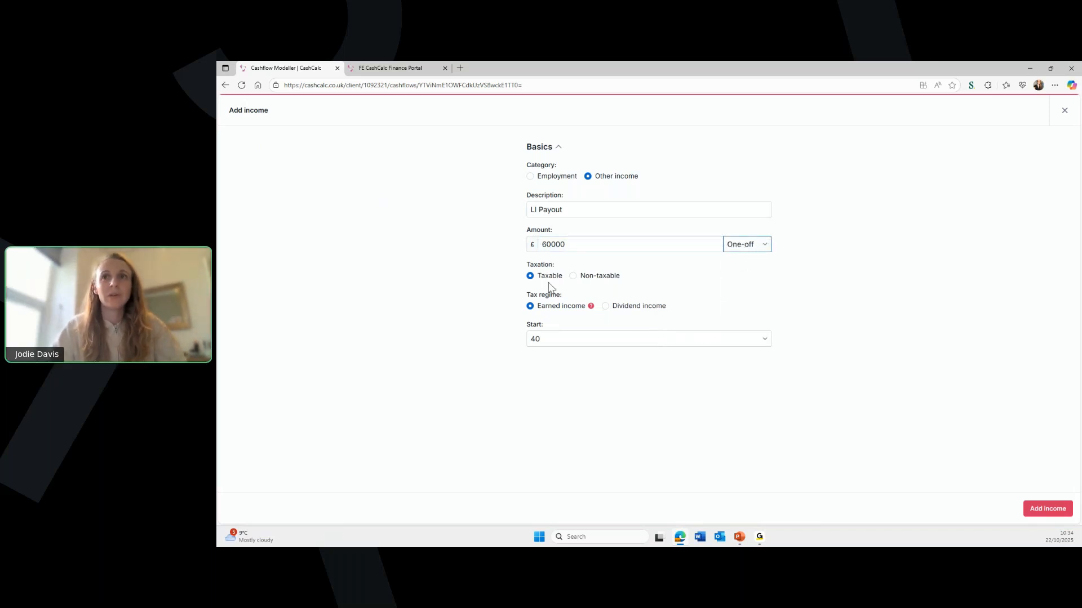
left_click(573, 276)
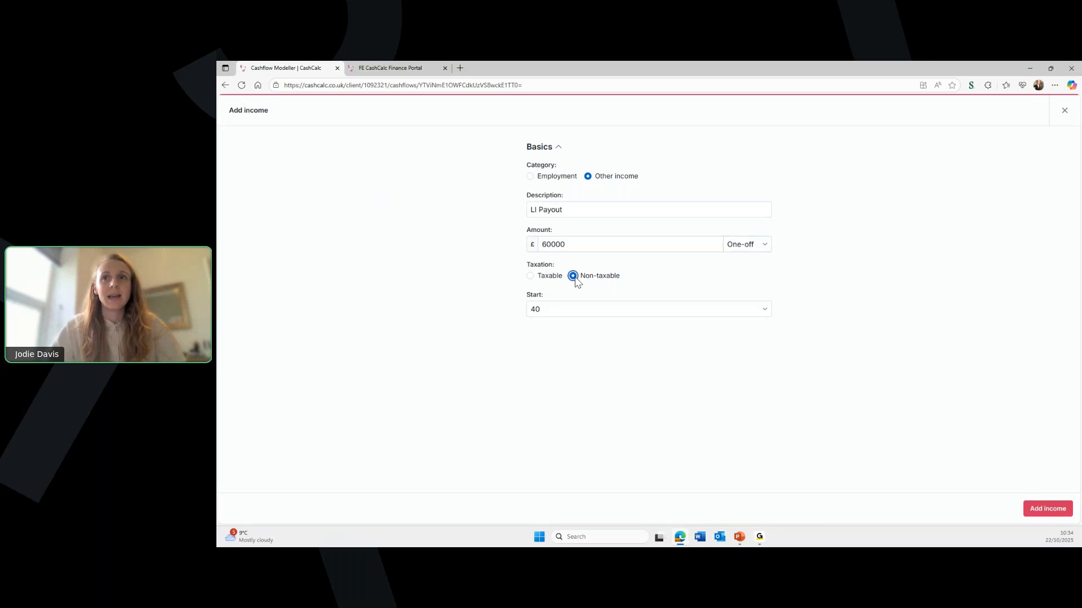
left_click(617, 311)
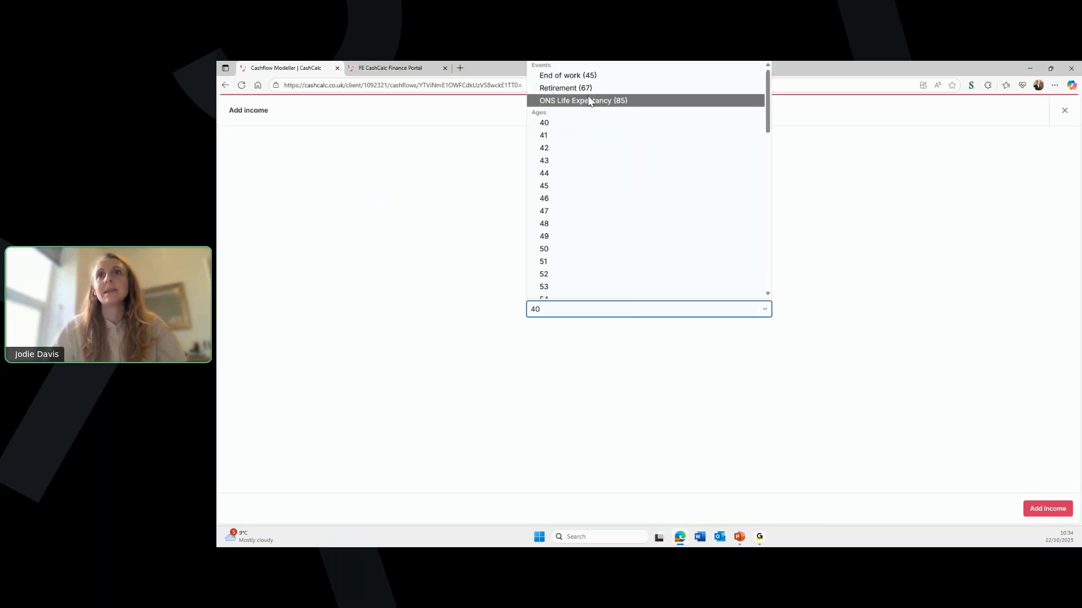
left_click(566, 68)
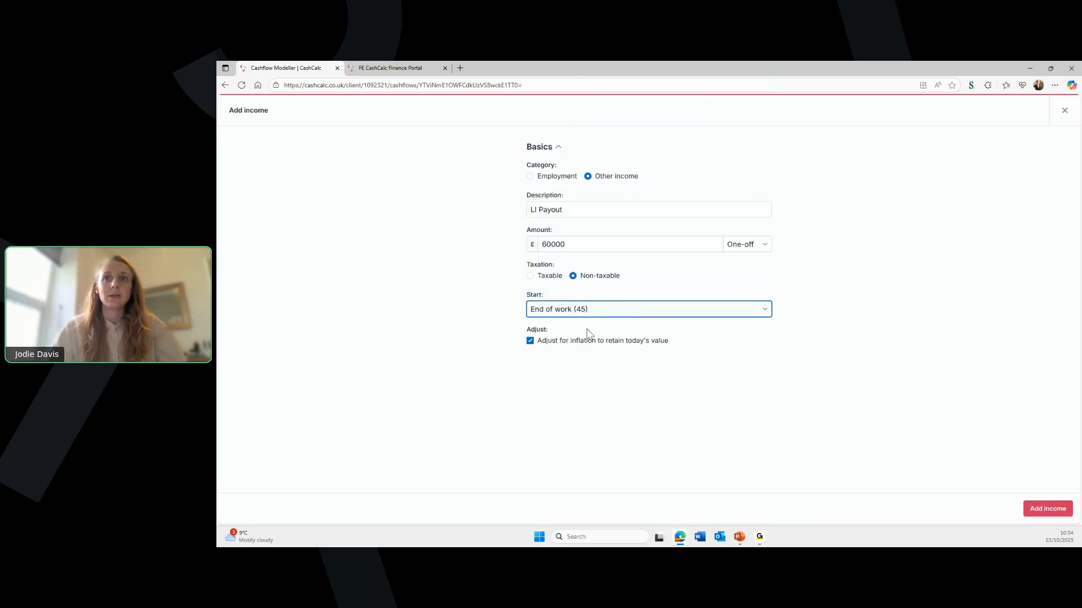
left_click(531, 342)
left_click(530, 342)
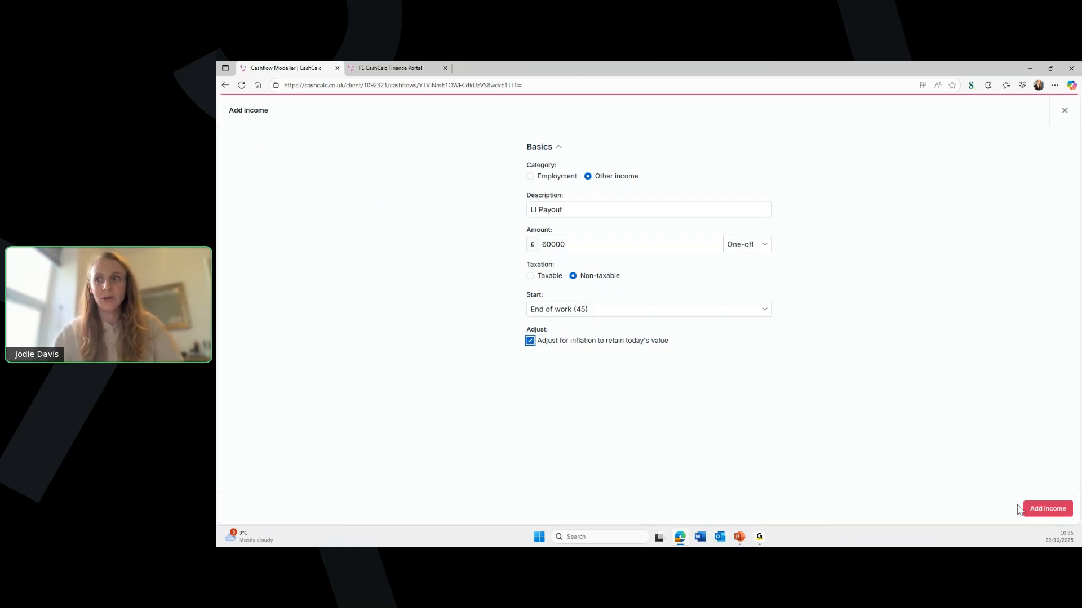
left_click(1047, 510)
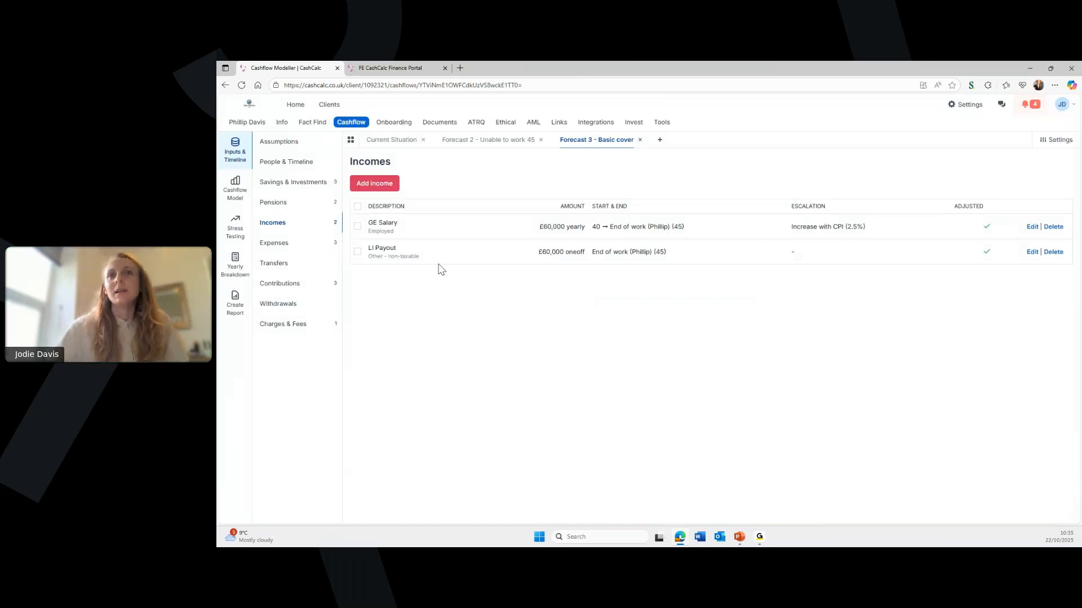
left_click(235, 193)
View Forecast 3's Money in vs. Money out chart with the £60,000 LI Payout at 45
mouse_move(368, 225)
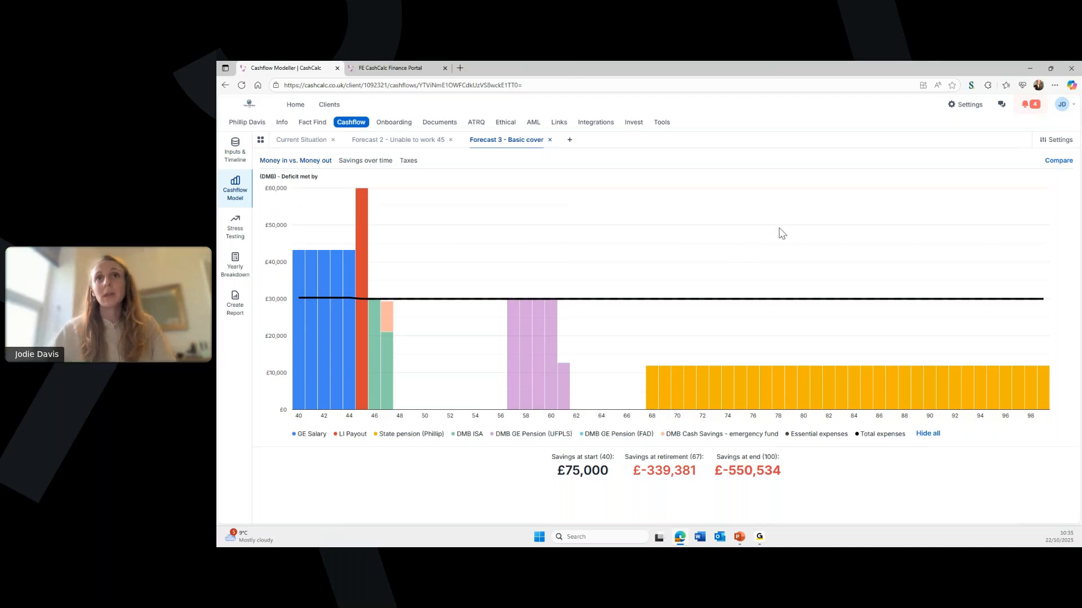
Create 'Forecast 4 - comprehensive cover' as a clone of Forecast 3 - Basic cover
left_click(569, 142)
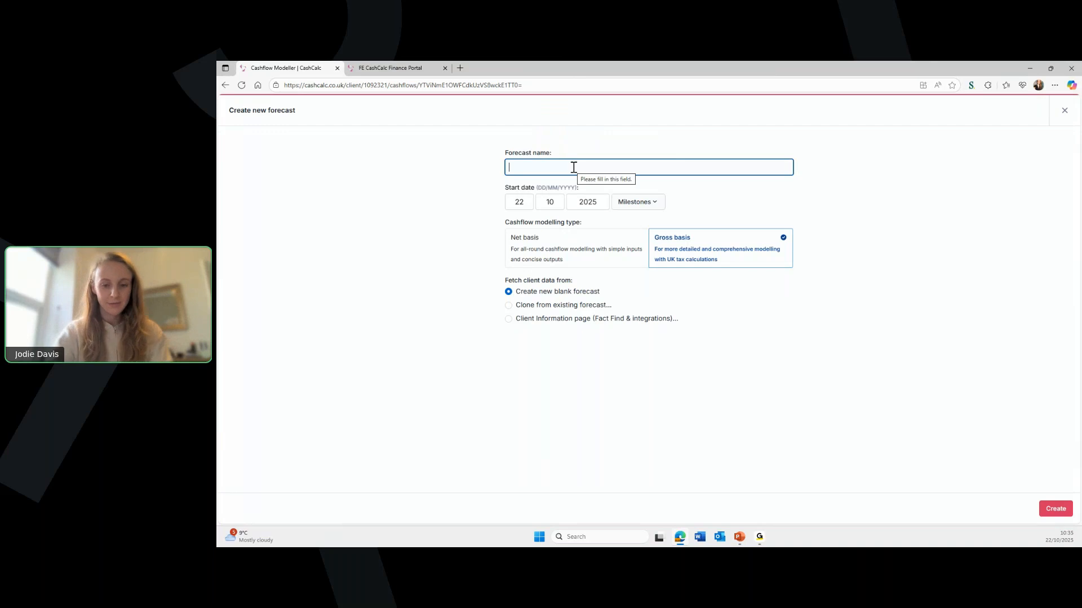
type("Forec")
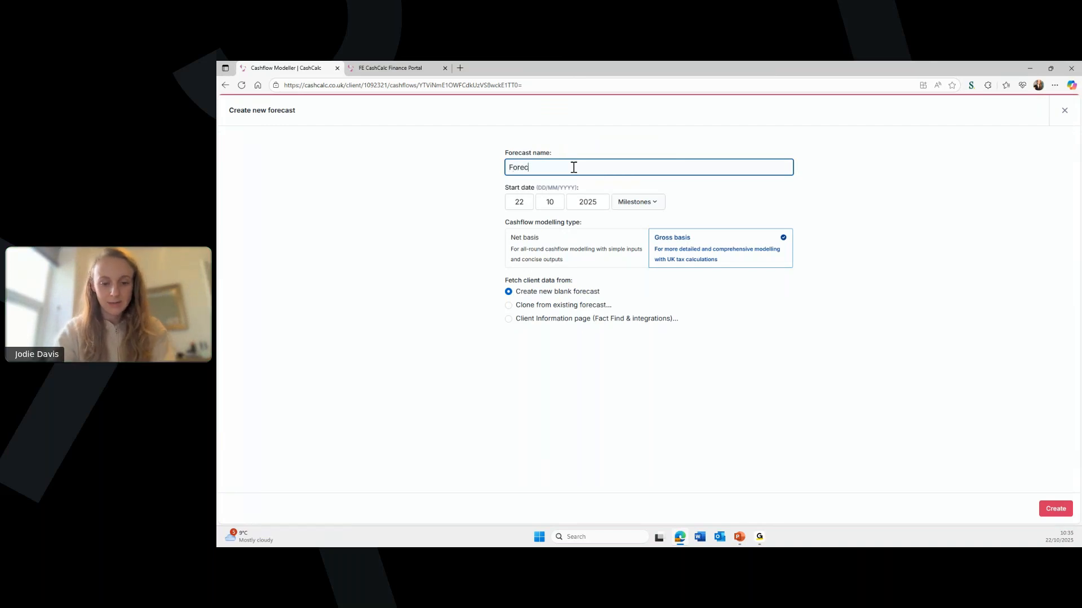
type("ast 4 - ")
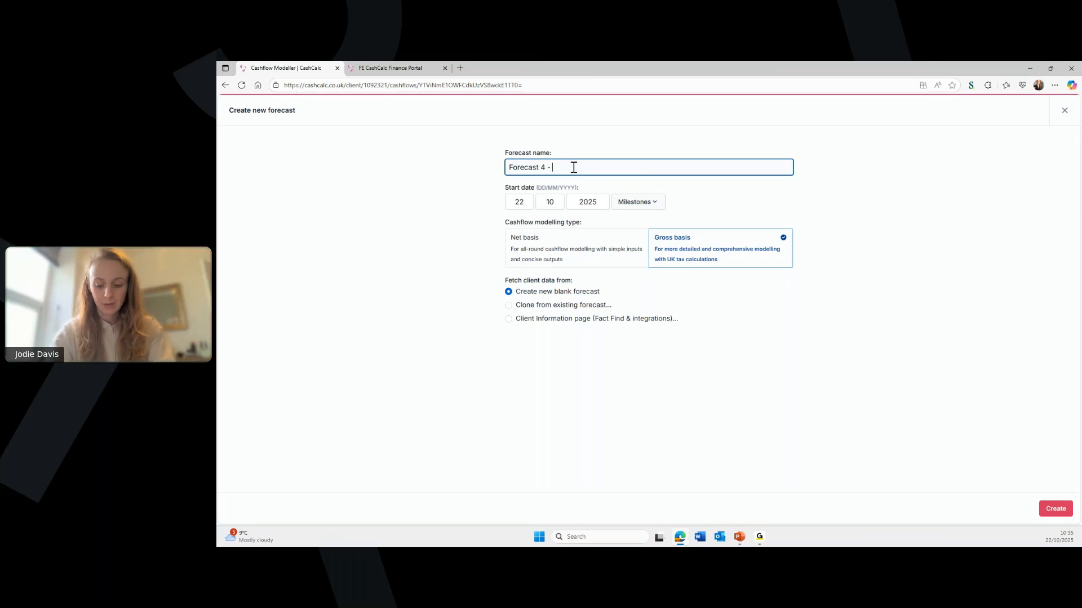
type("comprehens")
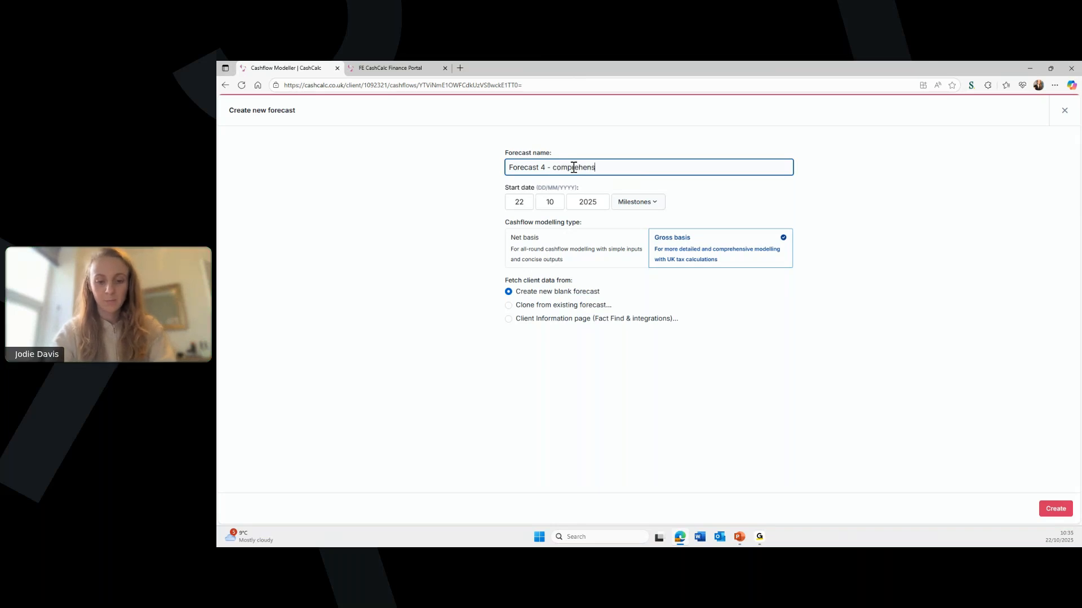
type("ive cover")
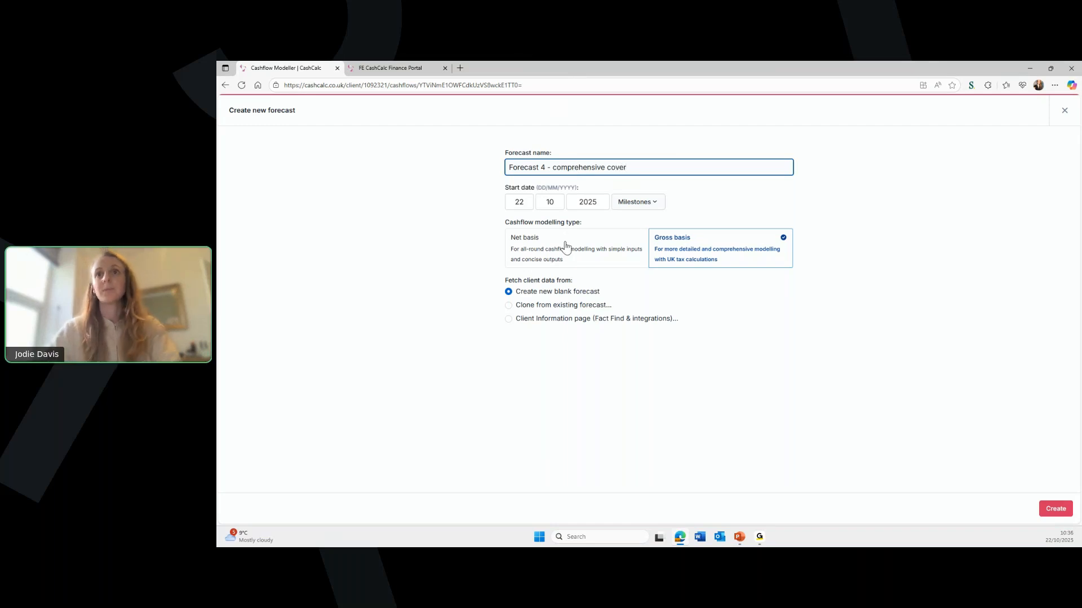
left_click(564, 305)
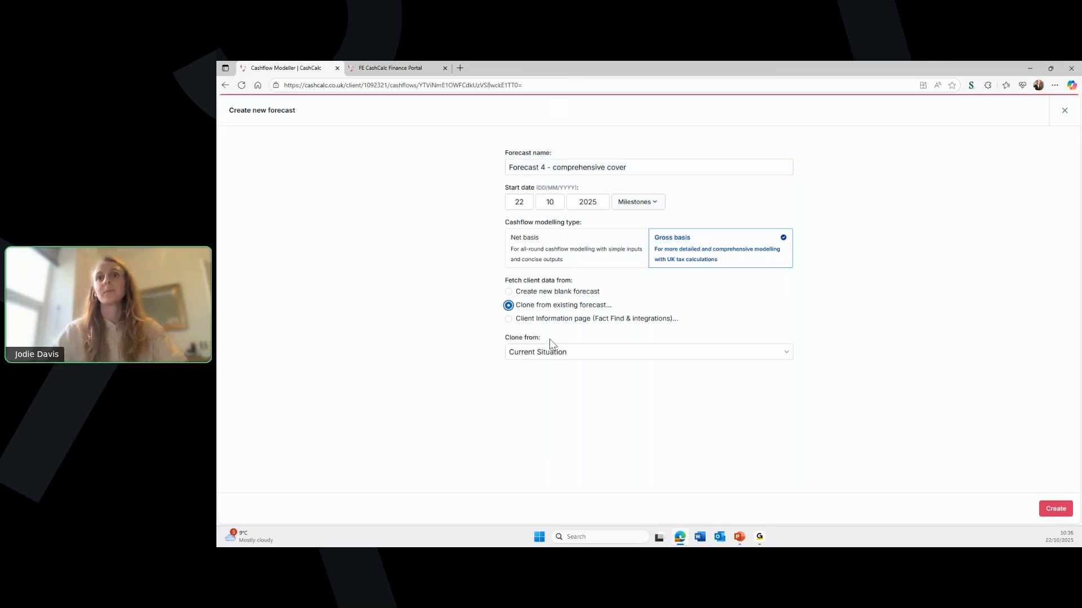
left_click(553, 352)
left_click(566, 395)
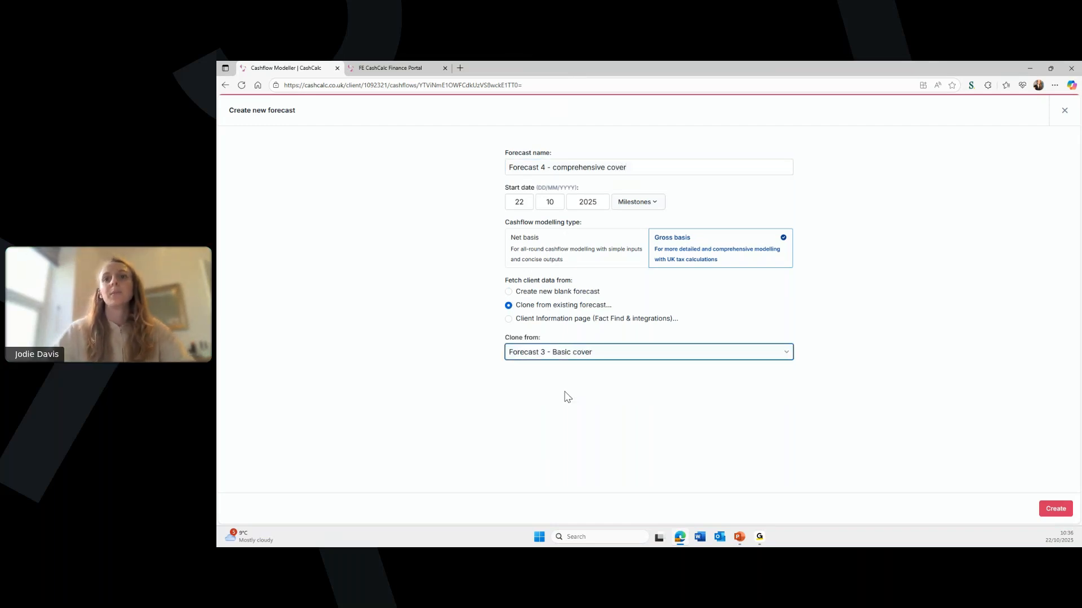
left_click(1058, 513)
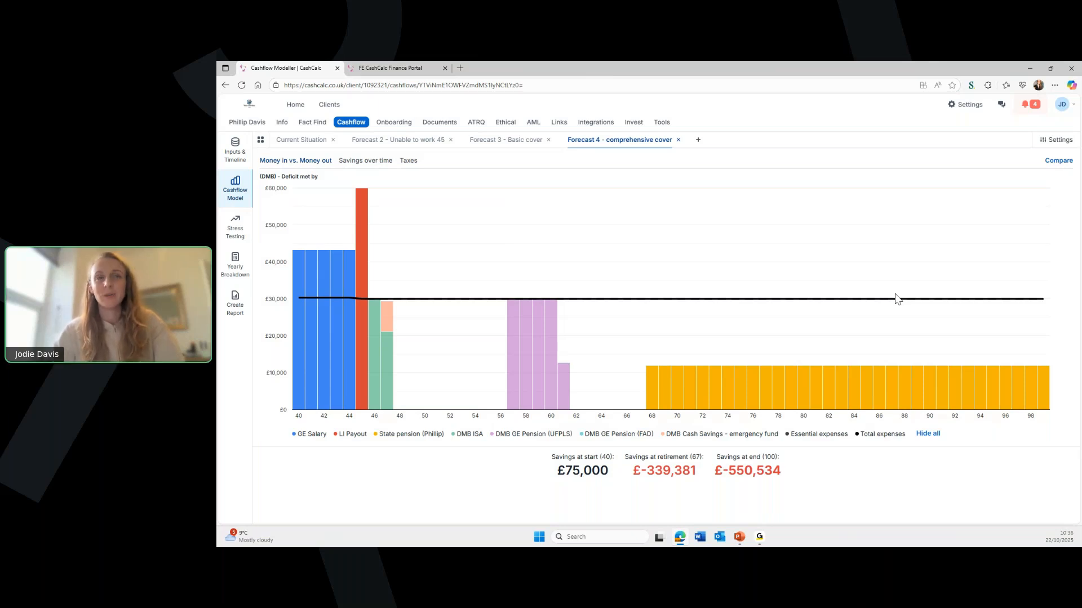
Change the Basic Cover Premiums amount from £25 to £120 per month and save it
left_click(233, 149)
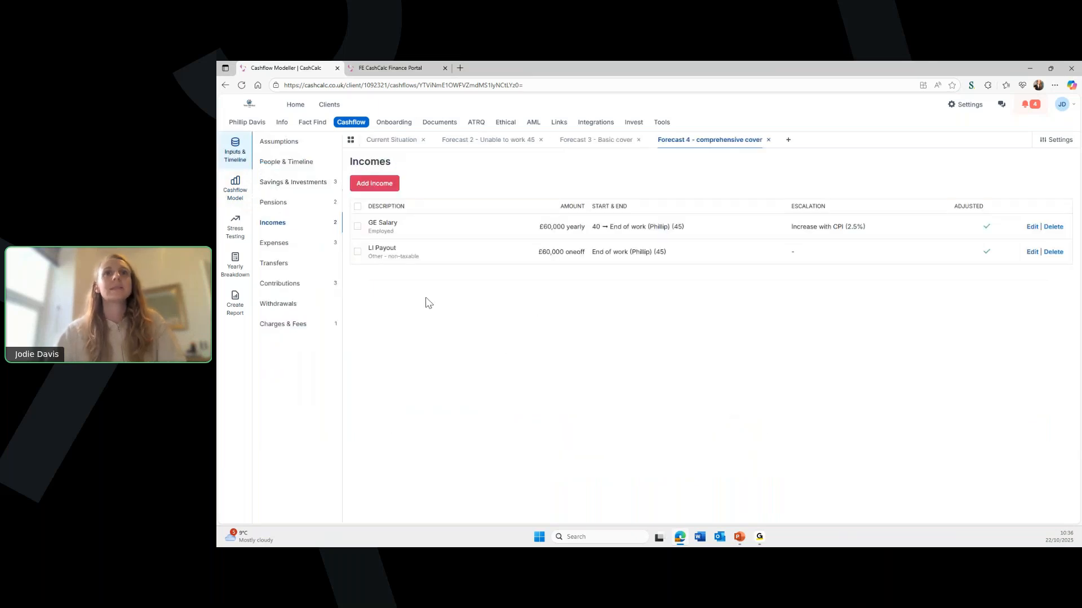
left_click(299, 249)
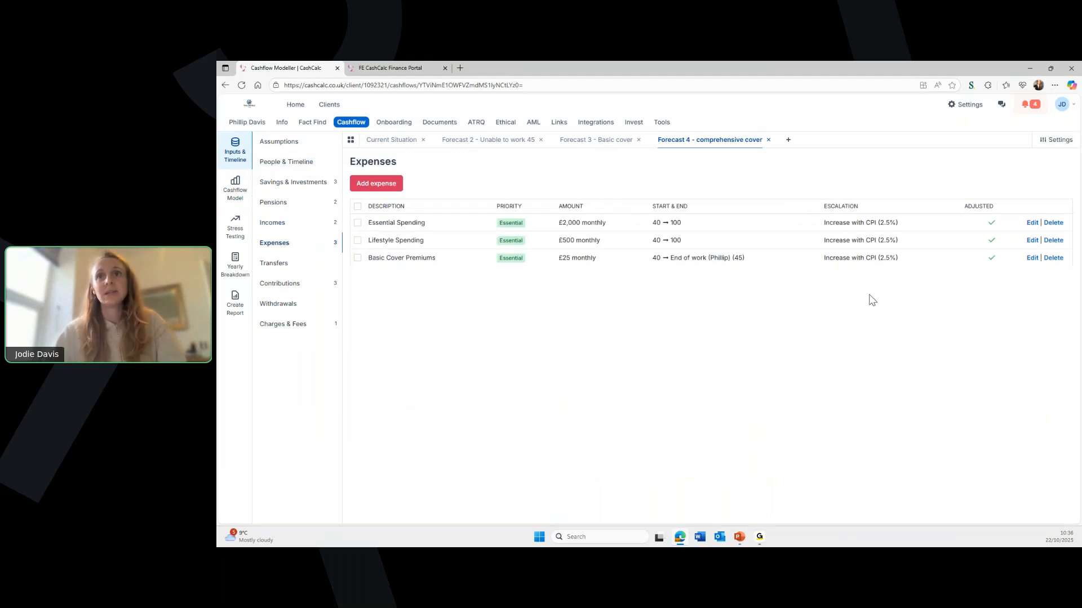
left_click(1032, 257)
left_click(547, 245)
double_click(543, 245)
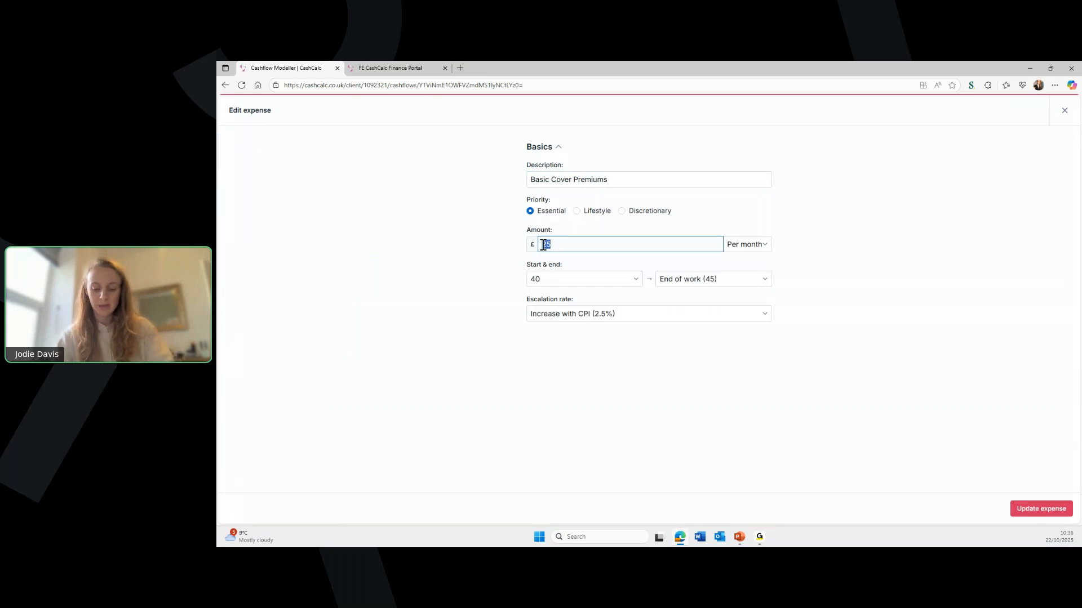
type("20")
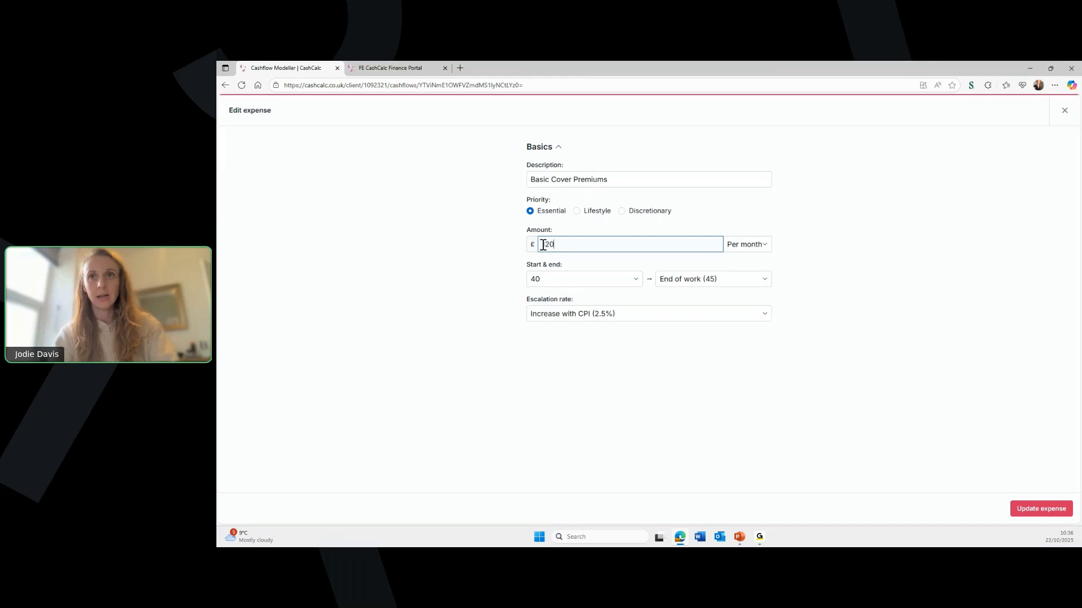
left_click(542, 245)
type("1")
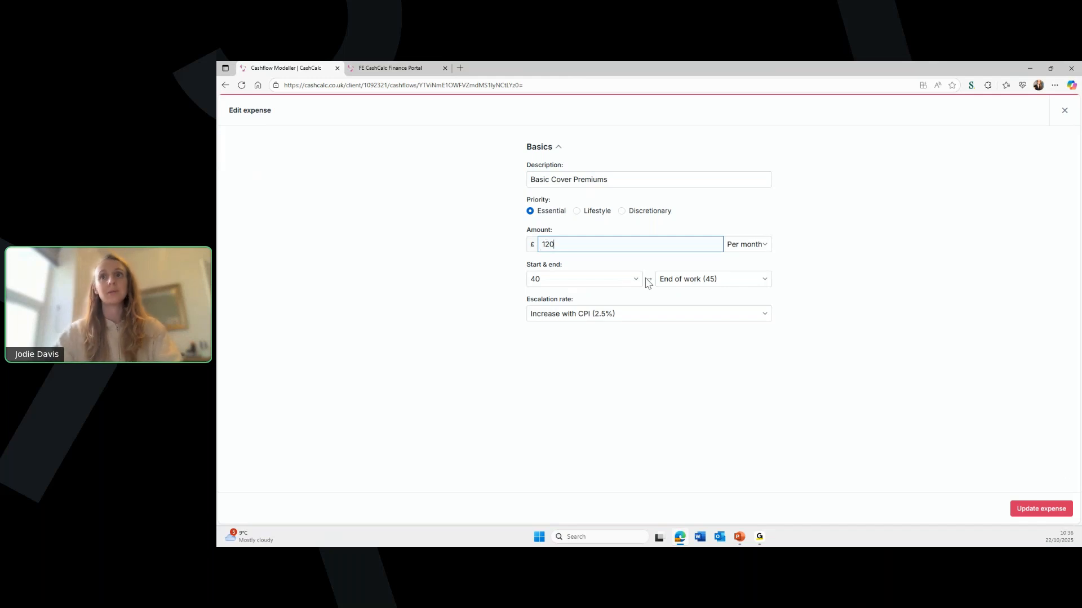
left_click(1043, 510)
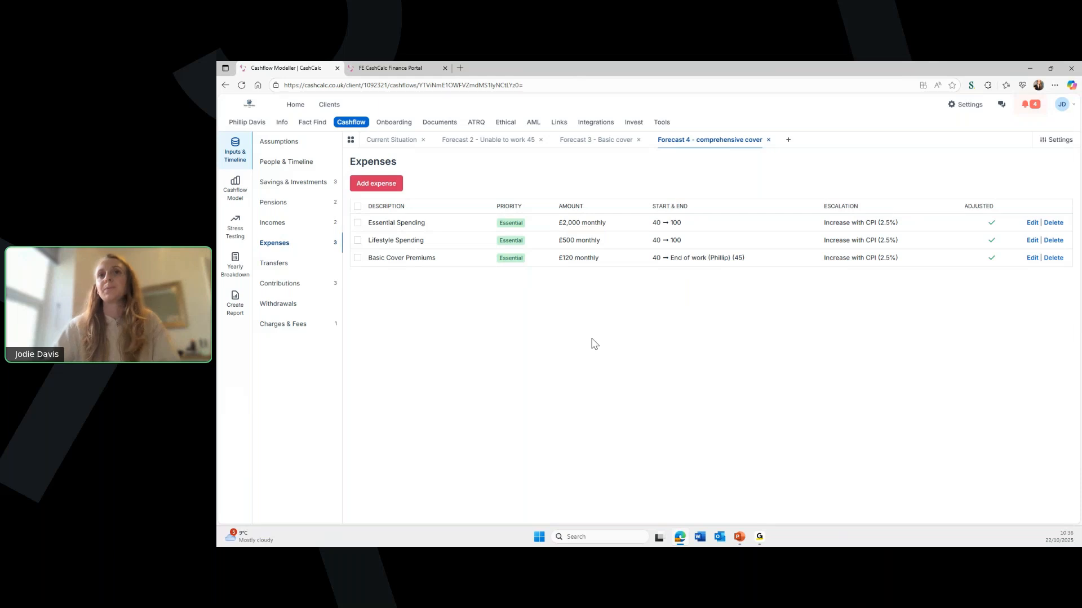
Edit the LI Payout income and rename it to 'Income protection'
left_click(318, 226)
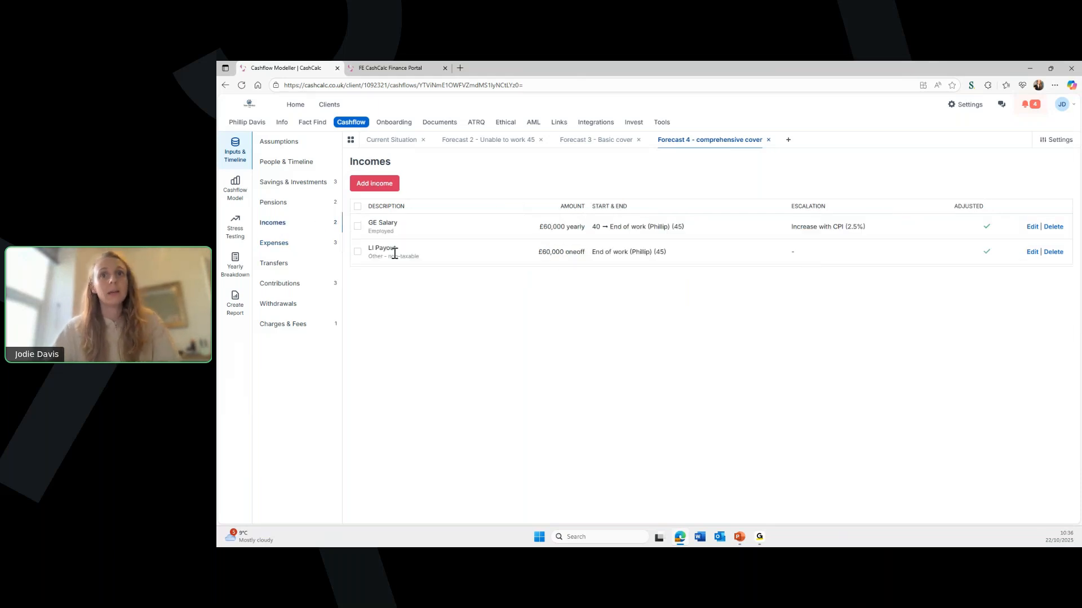
left_click_drag(394, 253, 369, 249)
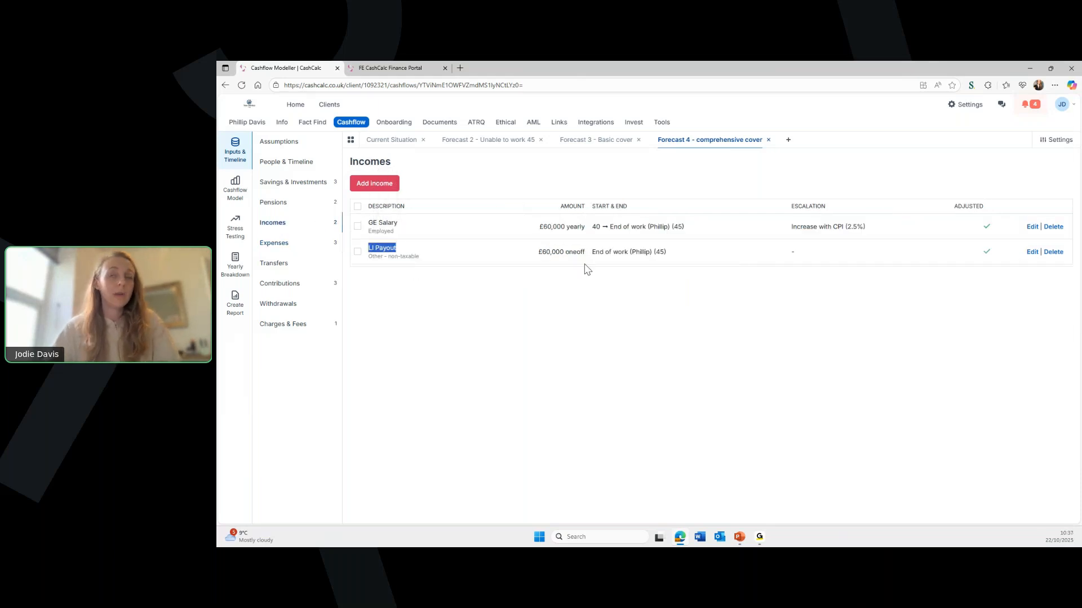
left_click(1032, 252)
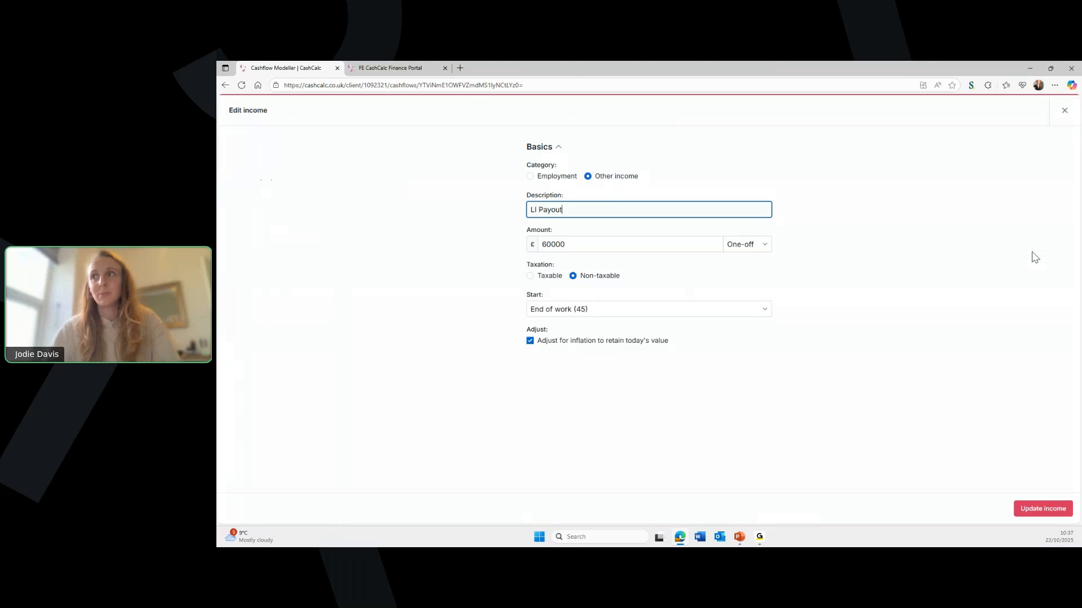
left_click(572, 177)
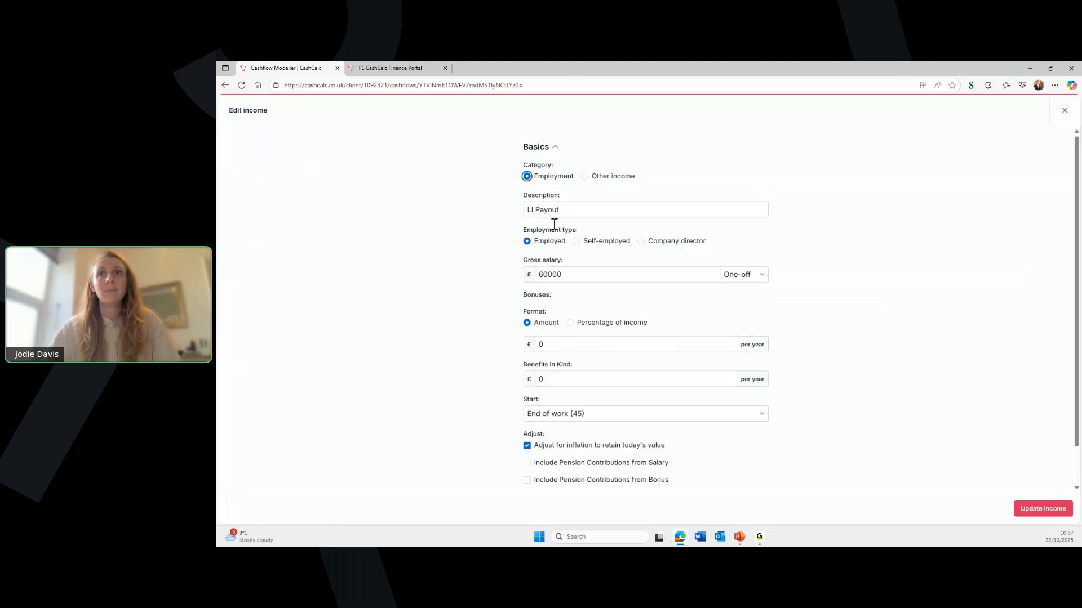
left_click(587, 177)
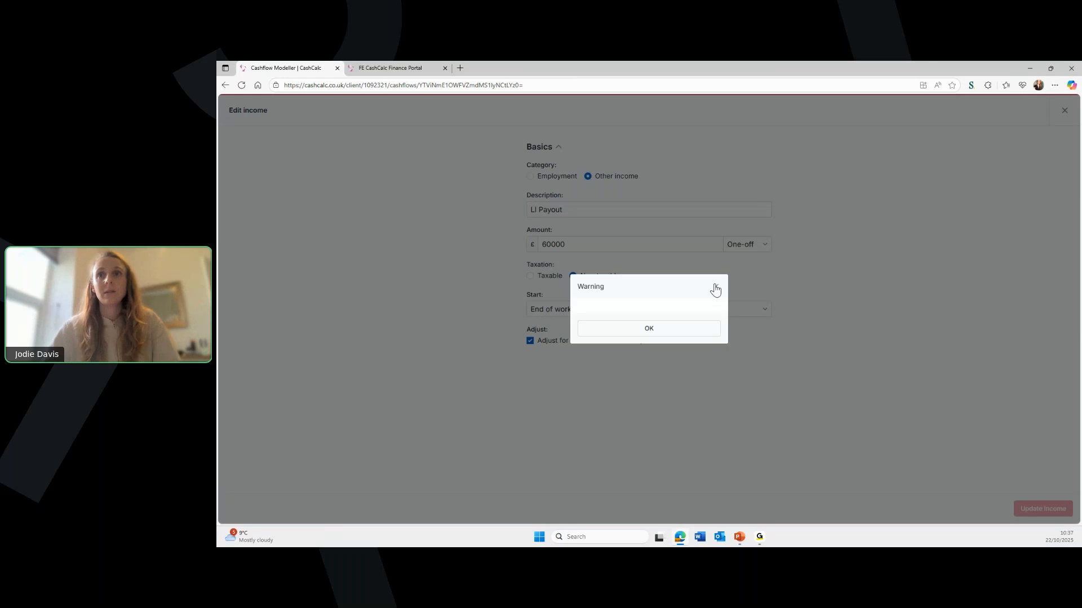
left_click(716, 286)
left_click(561, 210)
triple_click(562, 210)
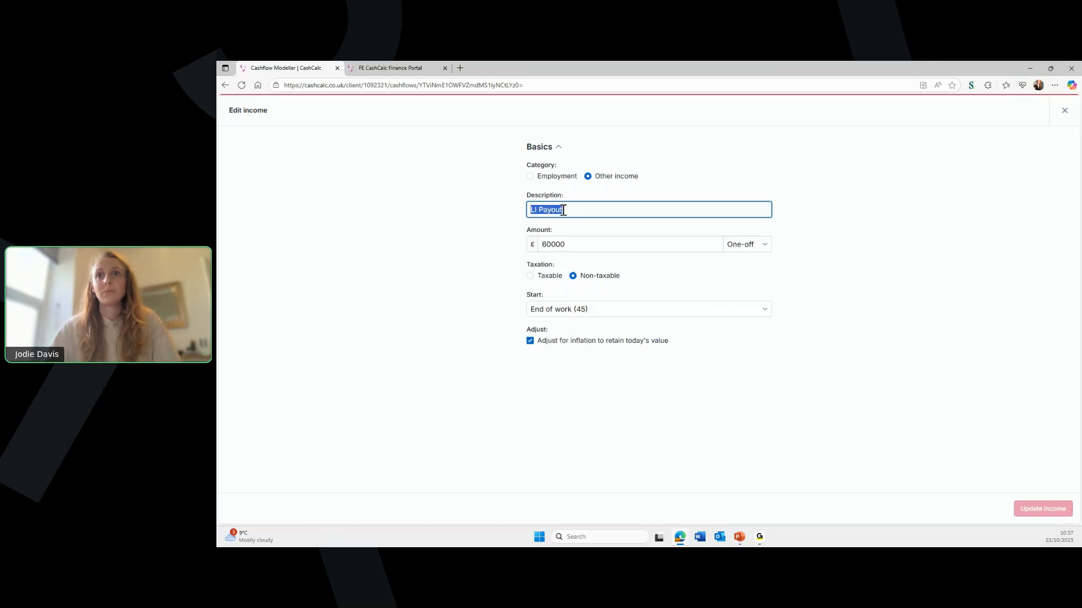
type("Inc")
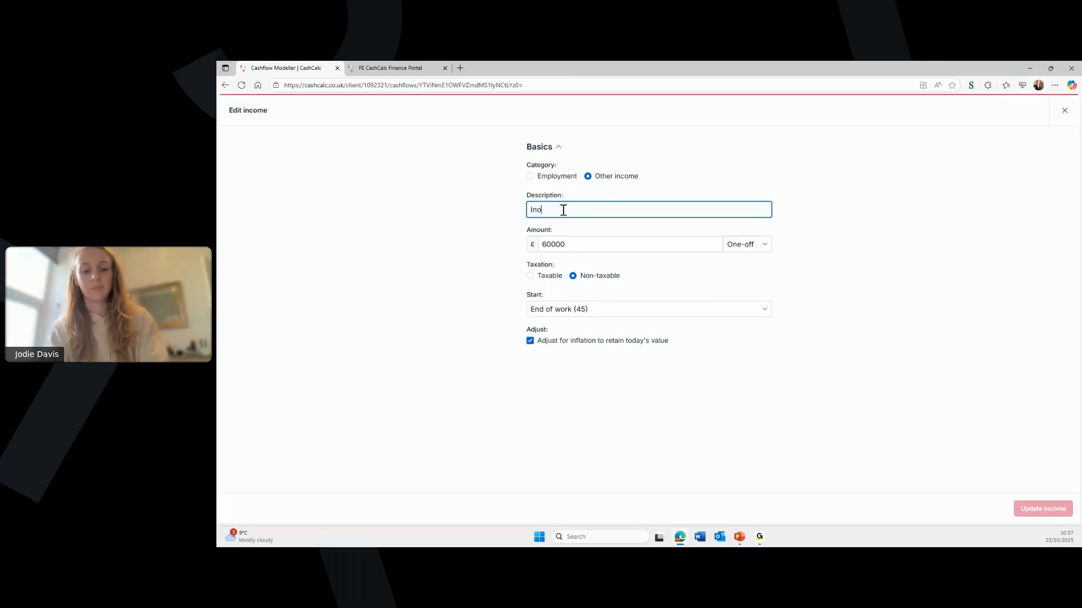
type("ome protection")
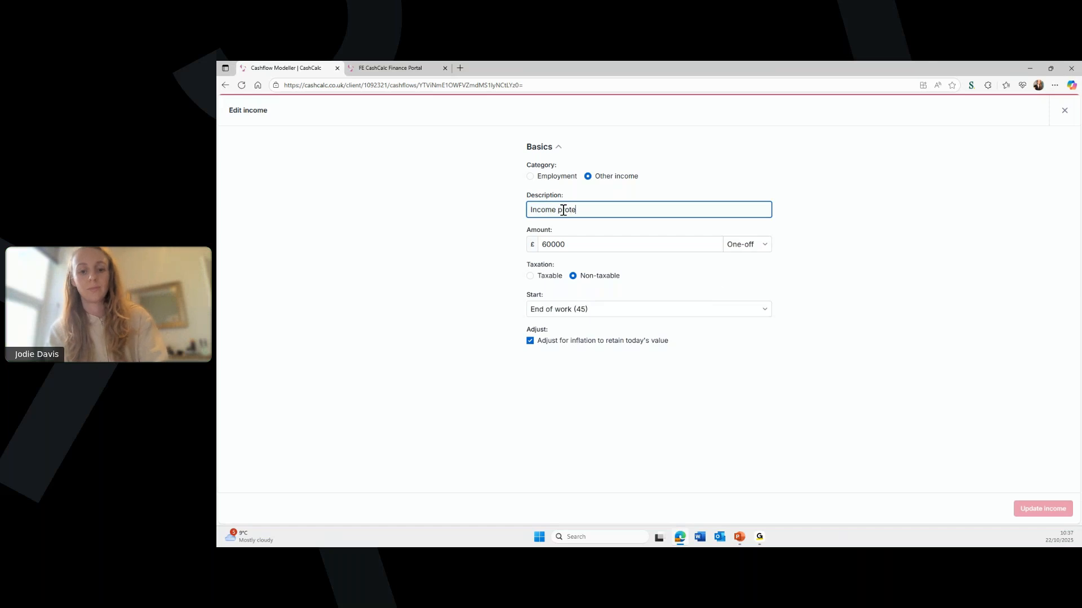
Set the amount to £2,500 per month, starting at End of work (45)
double_click(572, 241)
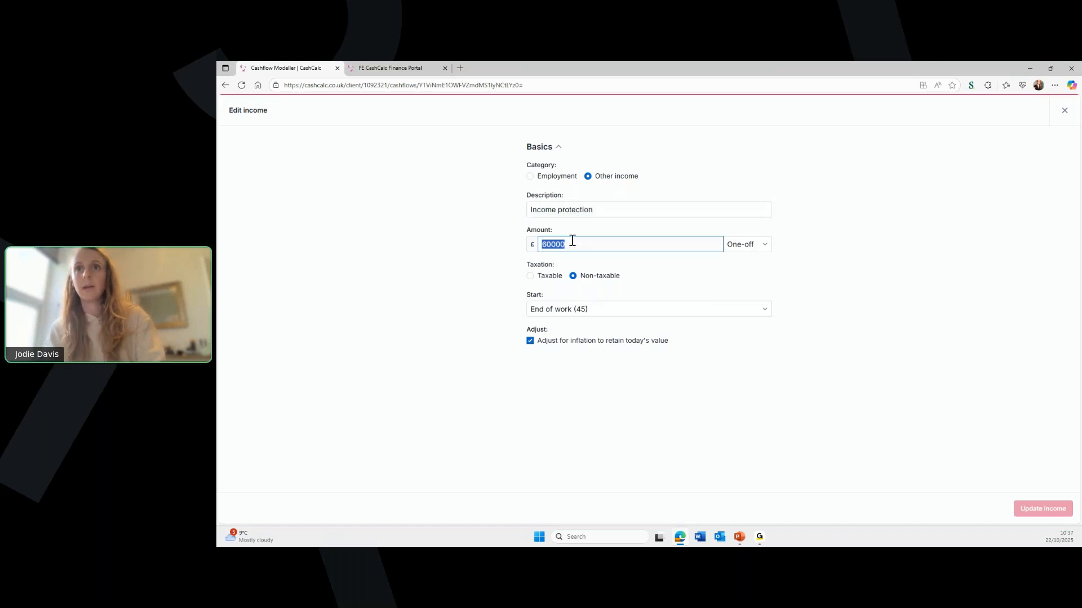
type("2500")
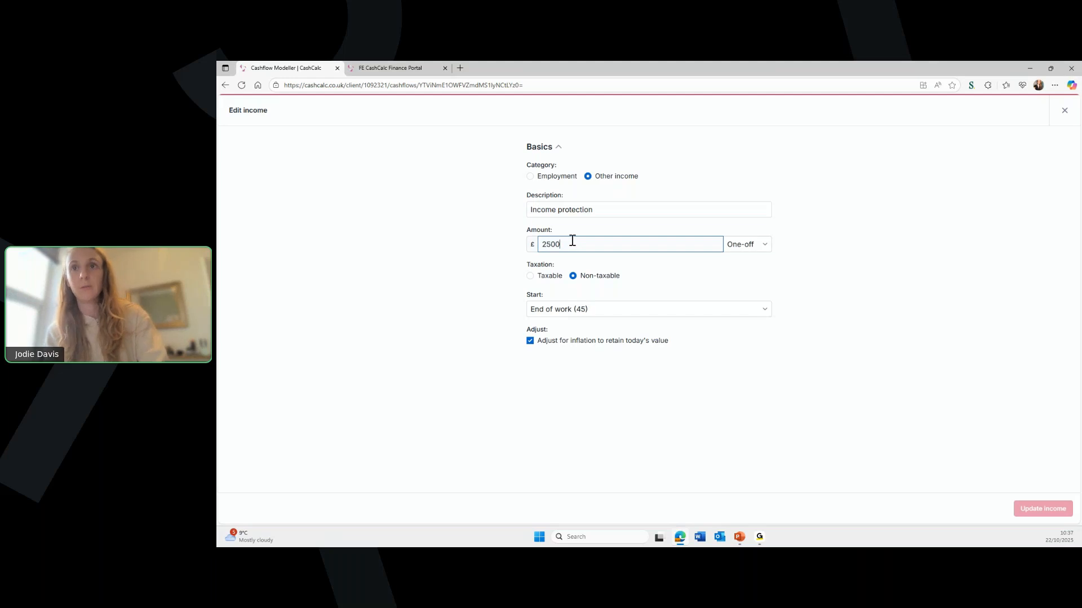
left_click(741, 247)
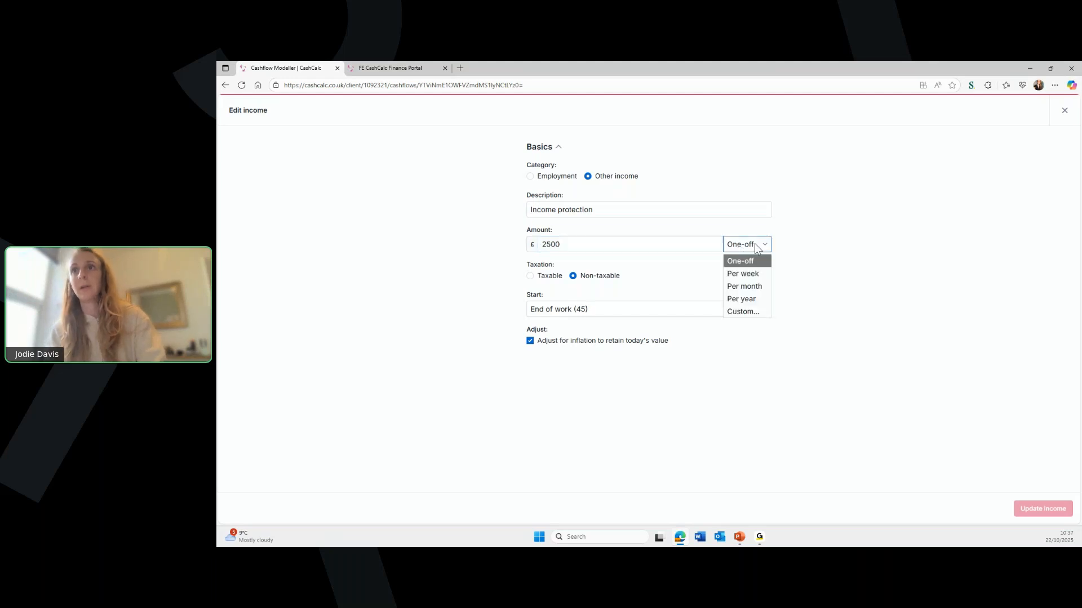
left_click(743, 286)
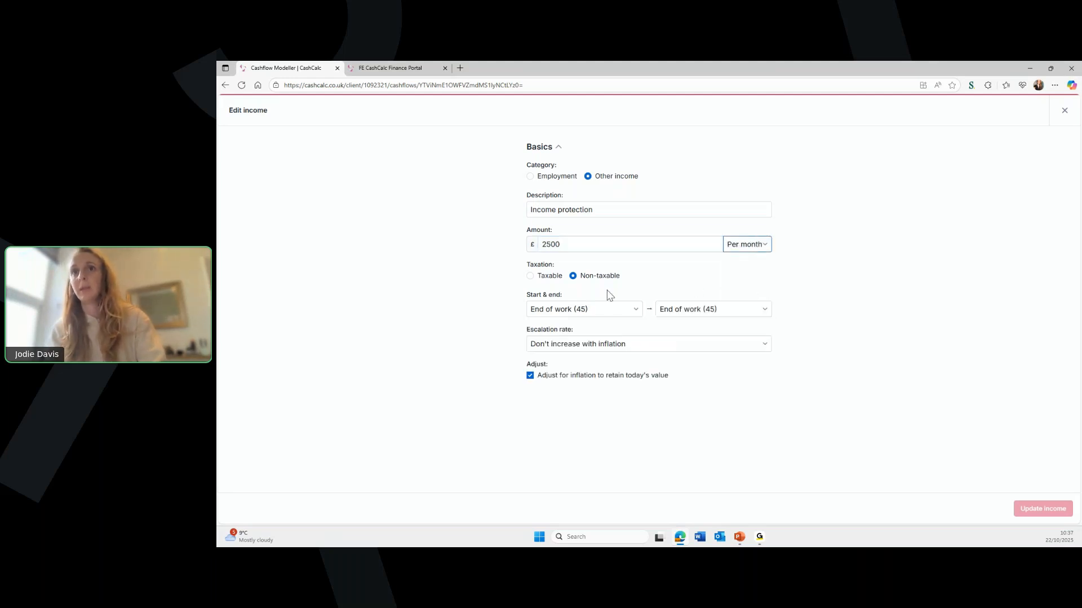
left_click(619, 312)
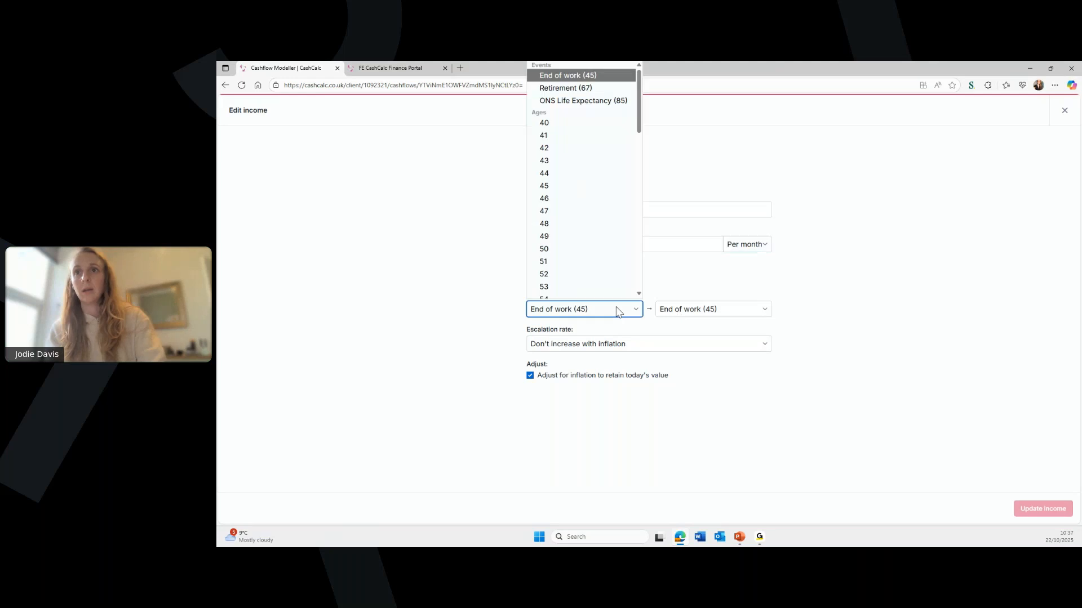
left_click(606, 82)
End it at Retirement (67), make it Employment income, and save it
left_click(684, 311)
left_click_drag(766, 130, 752, 310)
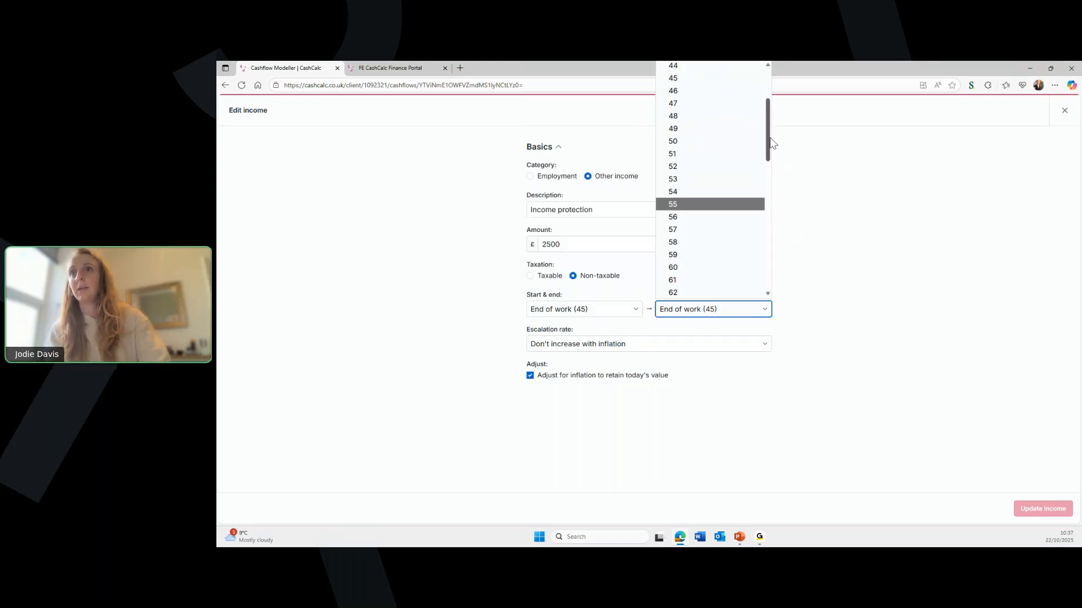
left_click_drag(773, 148, 775, 109)
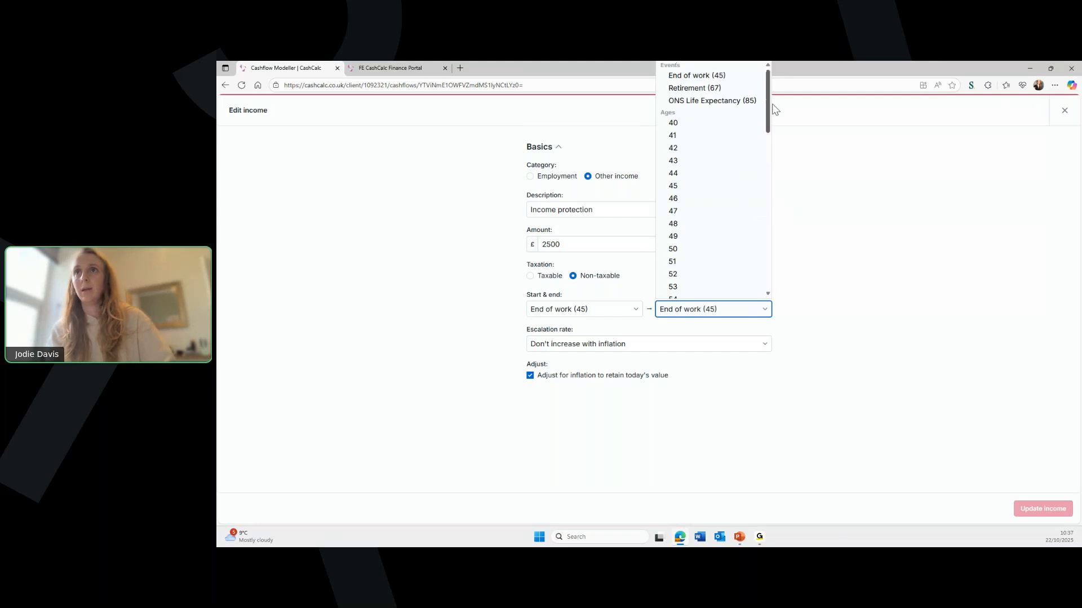
left_click(725, 88)
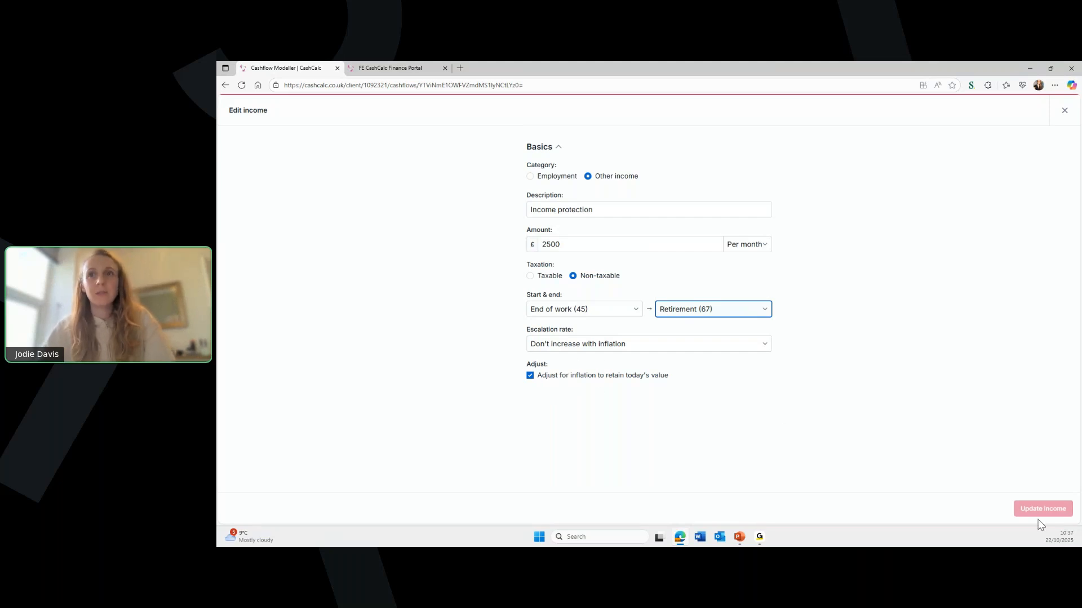
left_click(717, 401)
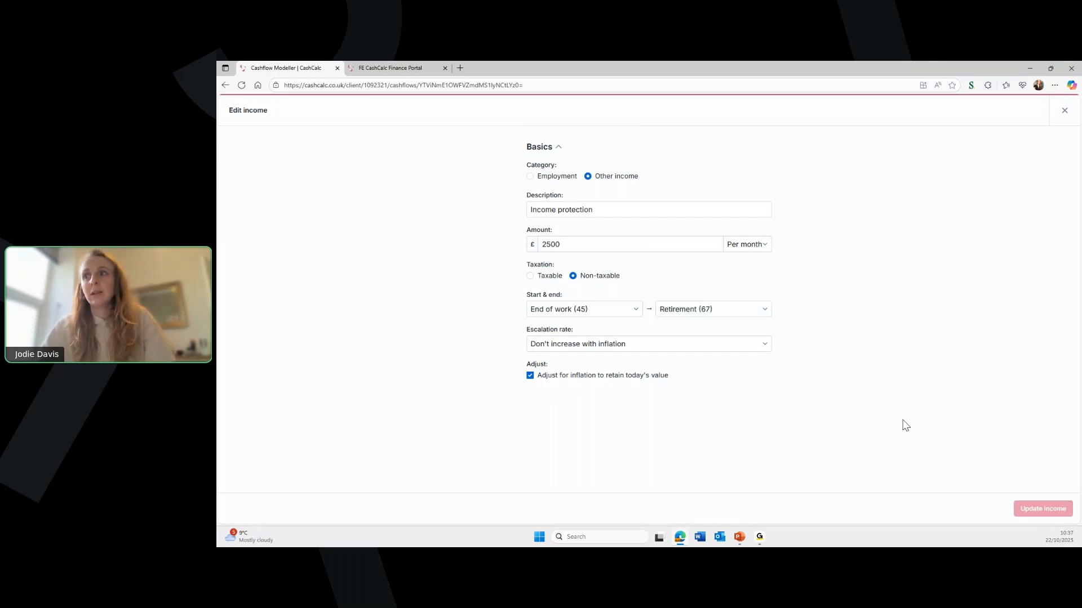
left_click(713, 309)
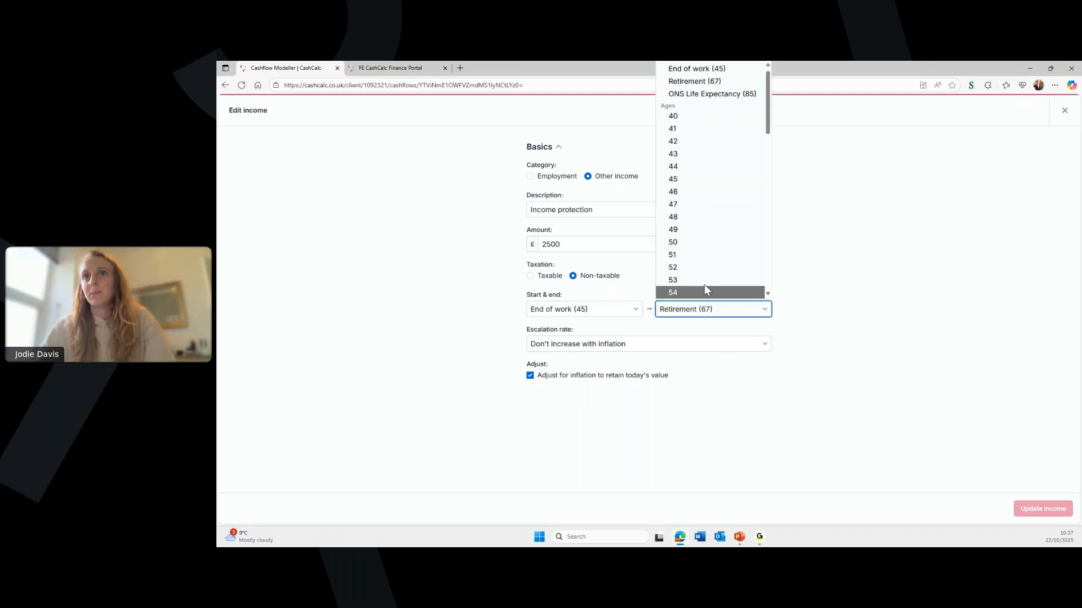
left_click(698, 82)
left_click(1033, 516)
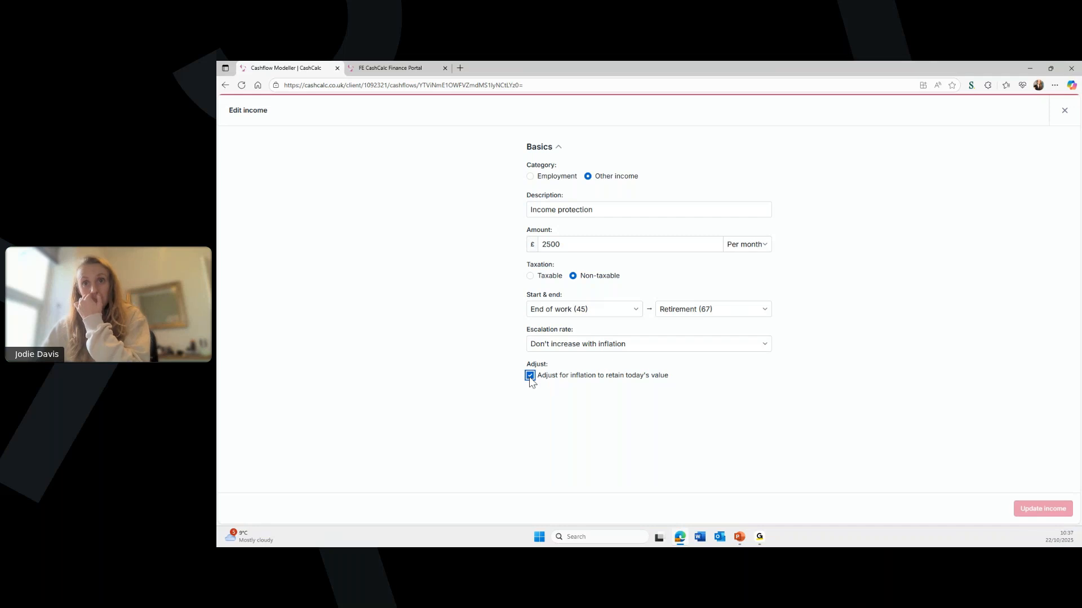
left_click(550, 178)
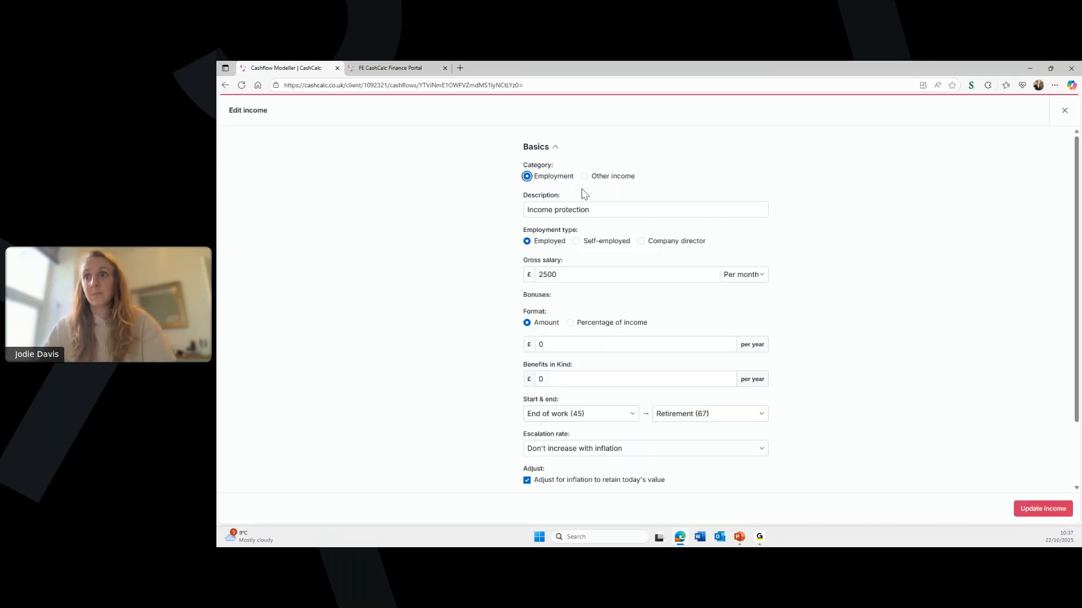
left_click(1043, 508)
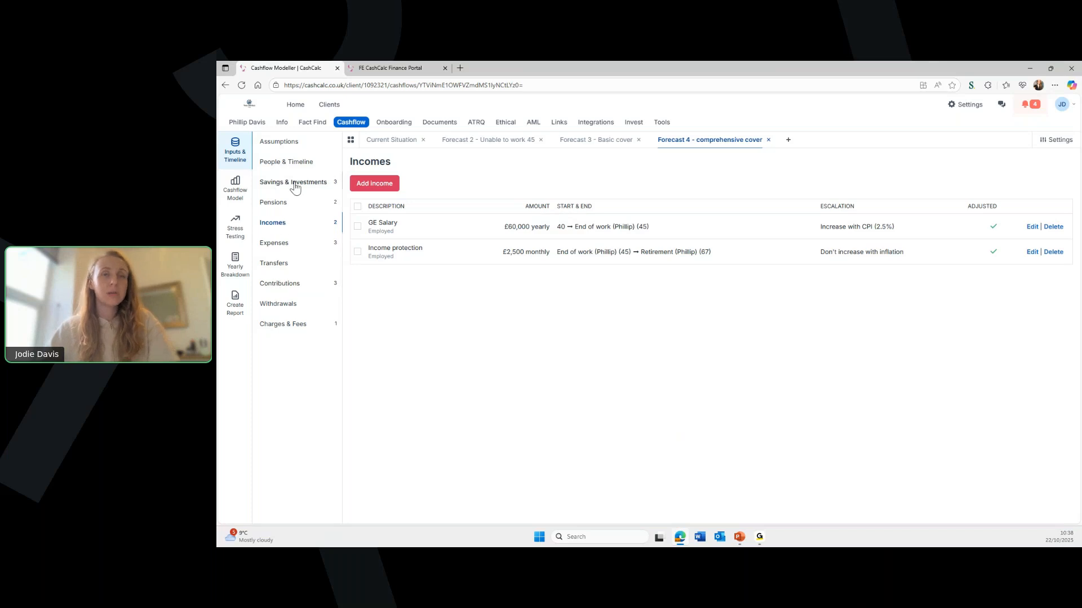
Show Forecast 4's Savings & Investments list and start adding a new savings pot
left_click(293, 186)
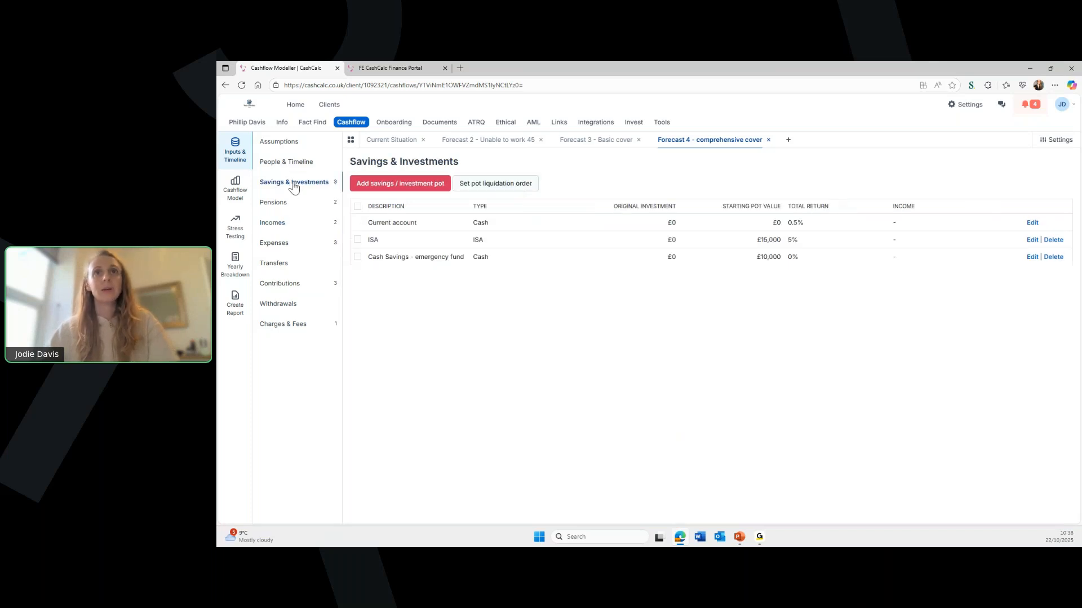
left_click(374, 185)
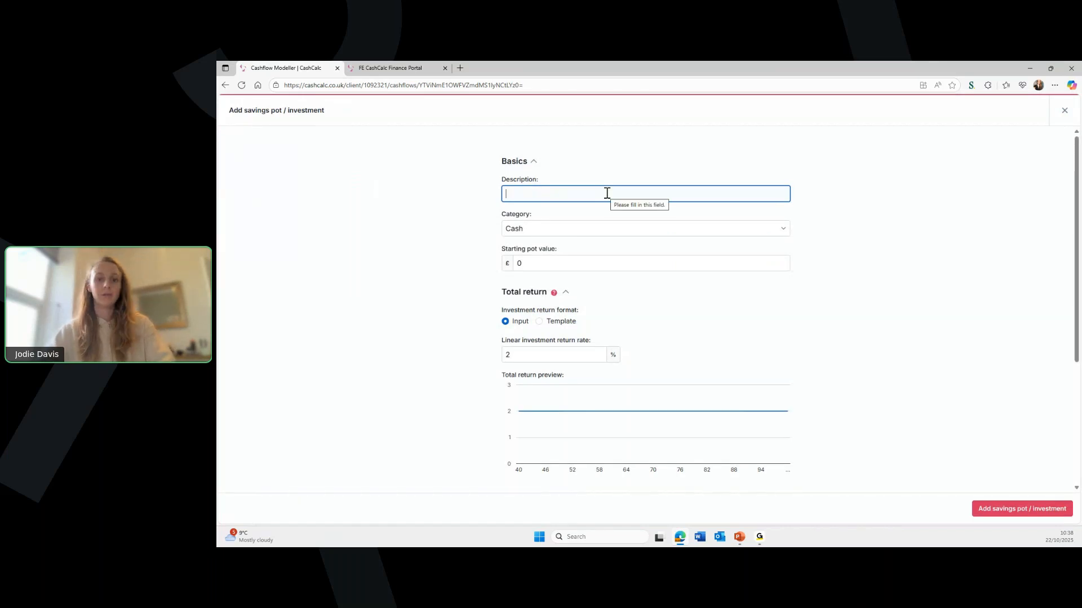
Name the new pot 'Payout Pot', set category GIA and original investment £0
type("Li")
key("BackSpace")
key("BackSpace")
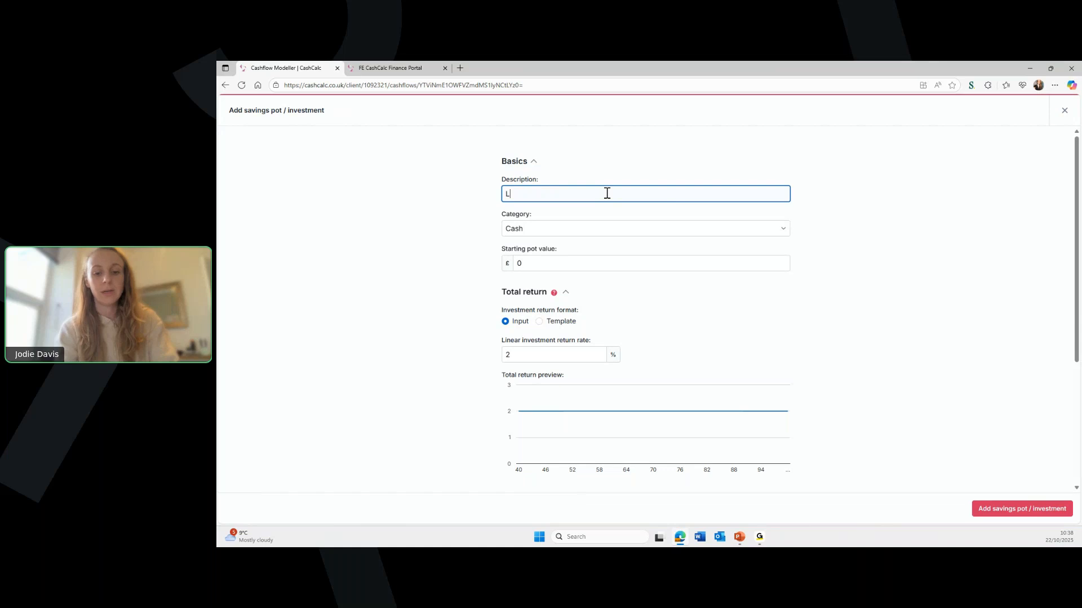
type("Pa")
key("BackSpace")
type("ayout Pot")
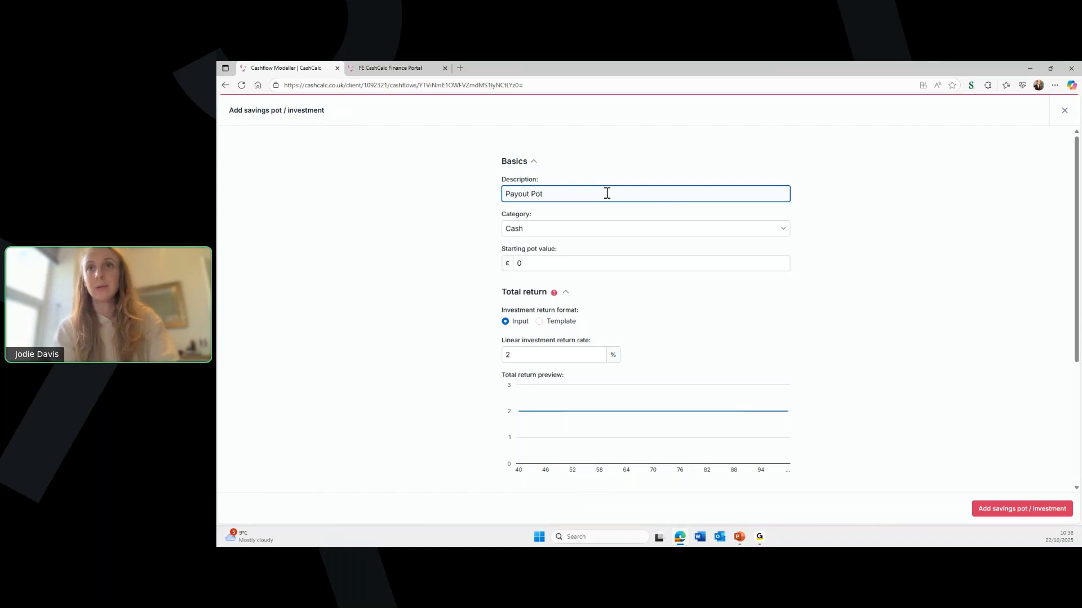
left_click(608, 231)
left_click(602, 271)
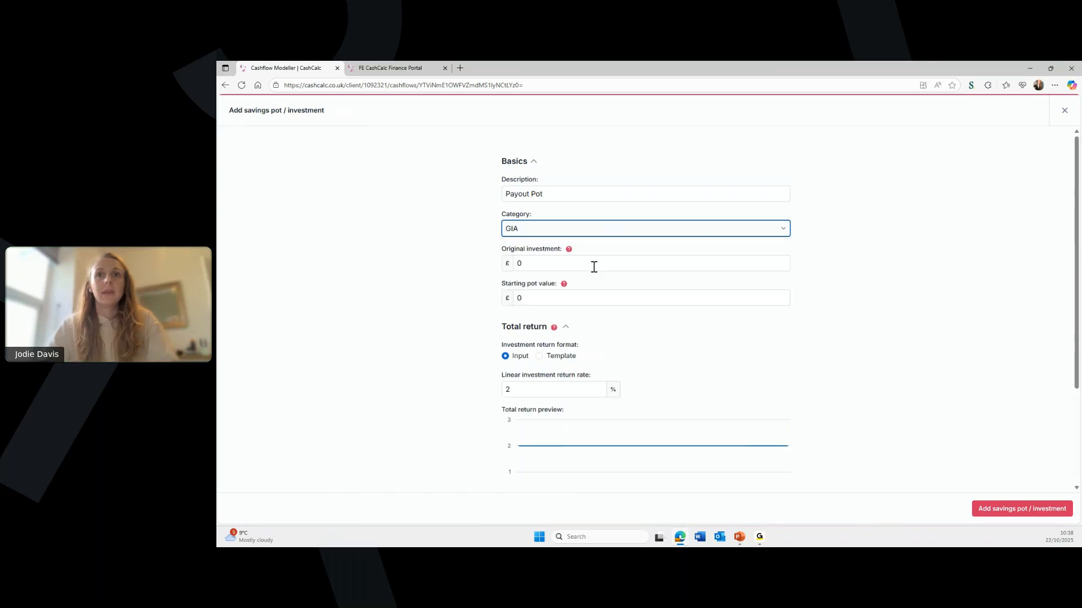
left_click(540, 268)
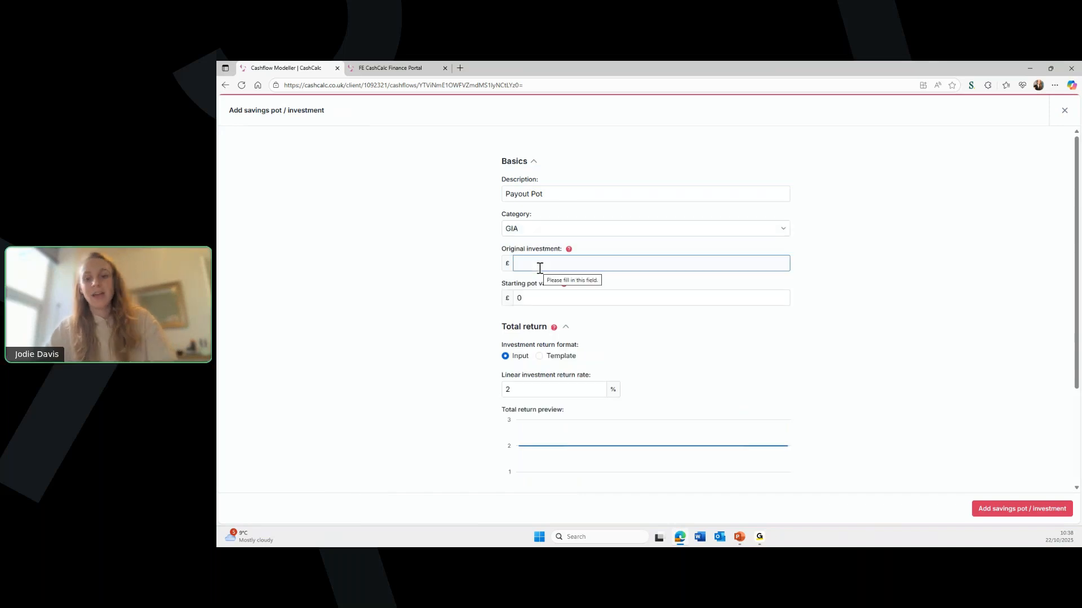
type("0")
left_click(536, 297)
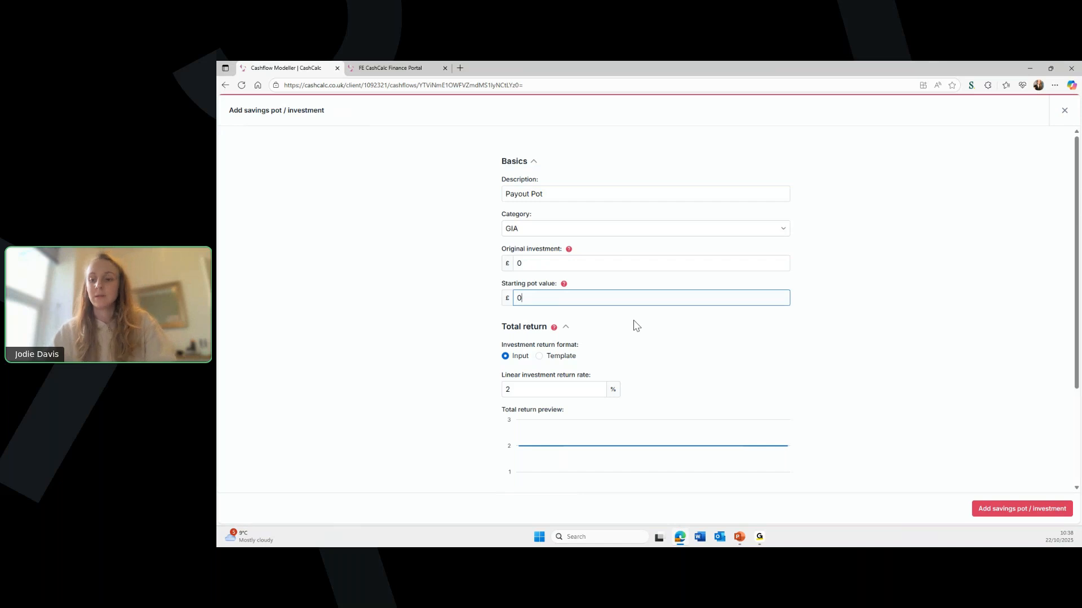
Model its returns on the Mixed Benchmark: Cautious template and save the pot
left_click(539, 356)
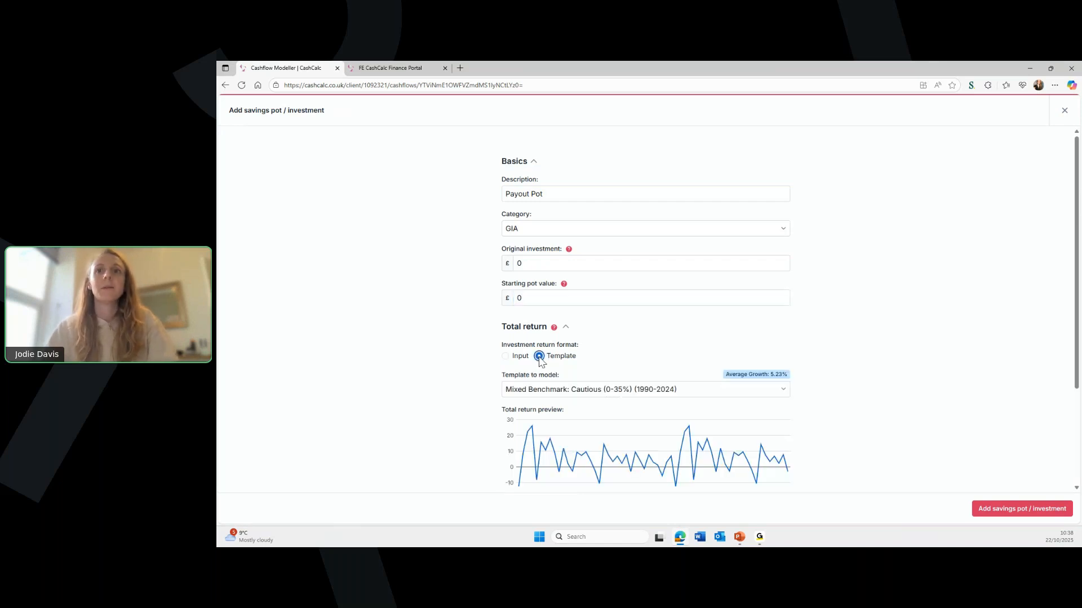
left_click(590, 390)
left_click(589, 389)
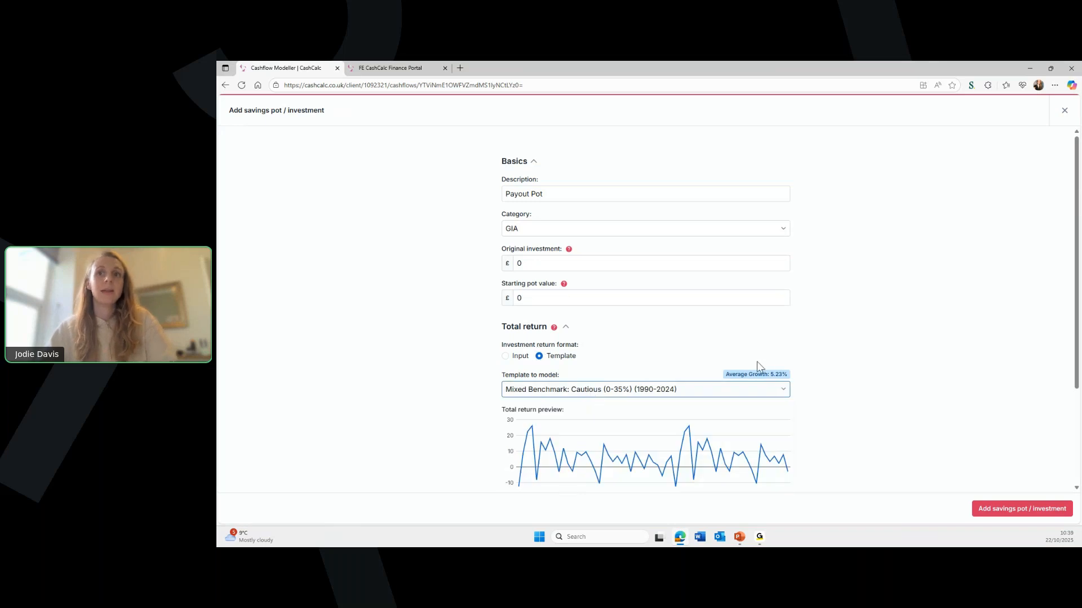
scroll(762, 362, "down", 3)
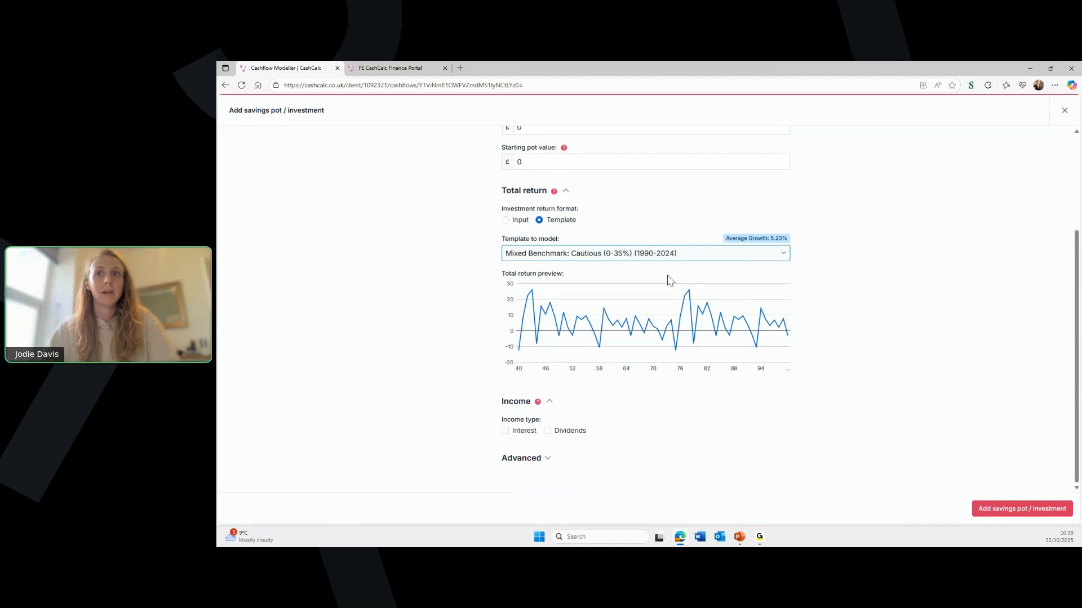
mouse_move(686, 295)
scroll(901, 429, "up", 1)
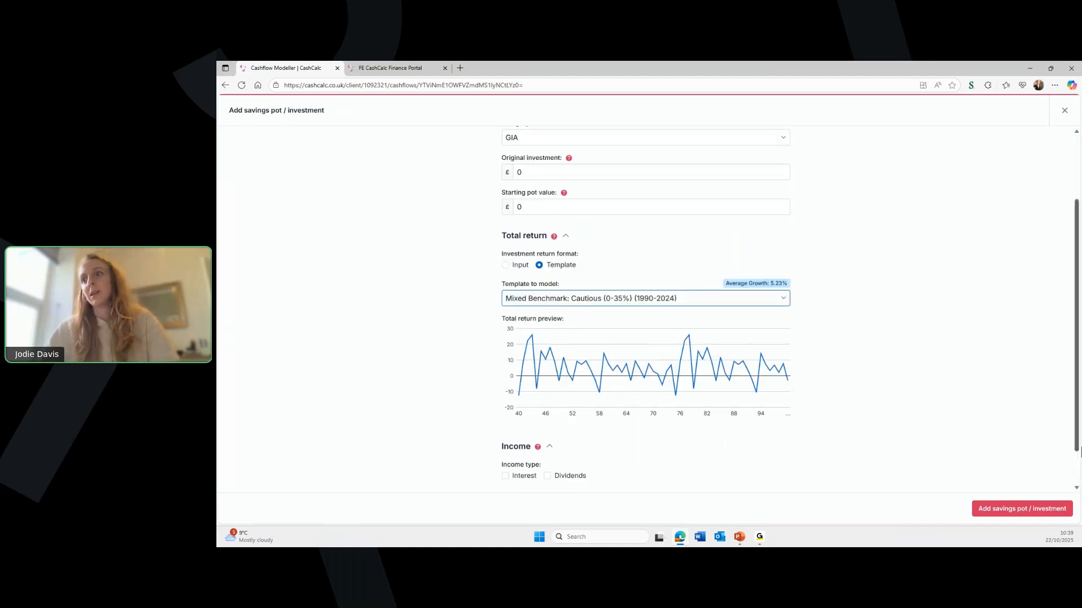
left_click(1016, 510)
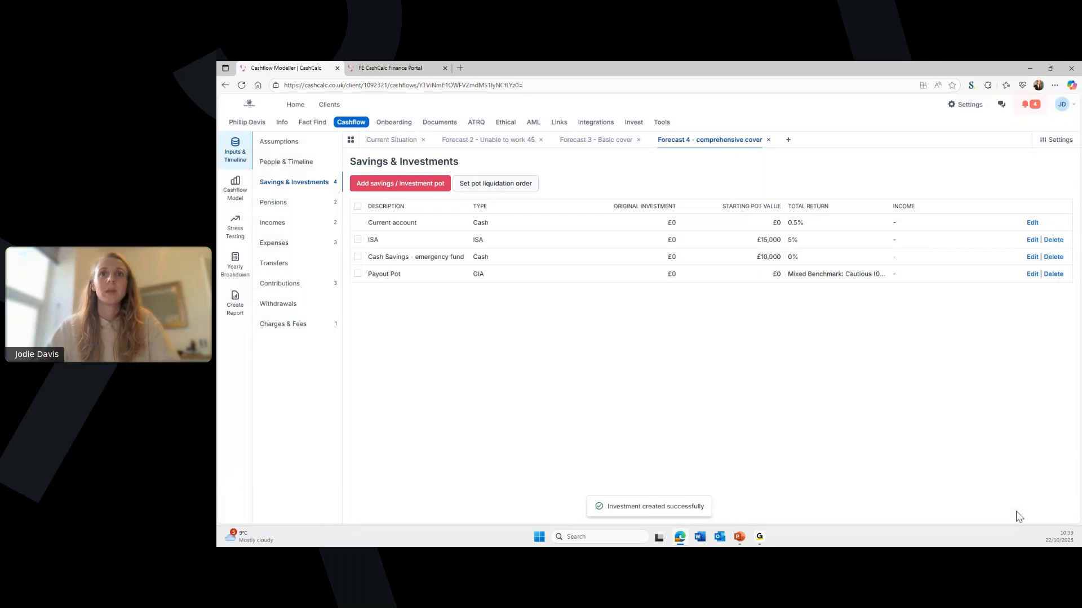
Move Payout Pot above ISA in the pot liquidation order and save it
left_click(490, 187)
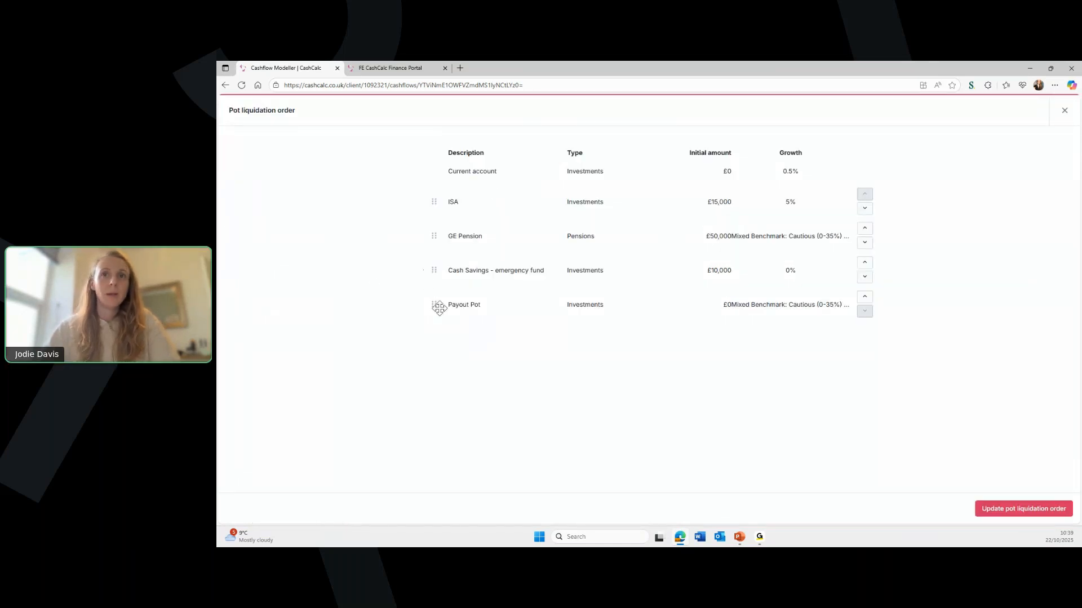
left_click_drag(433, 305, 437, 194)
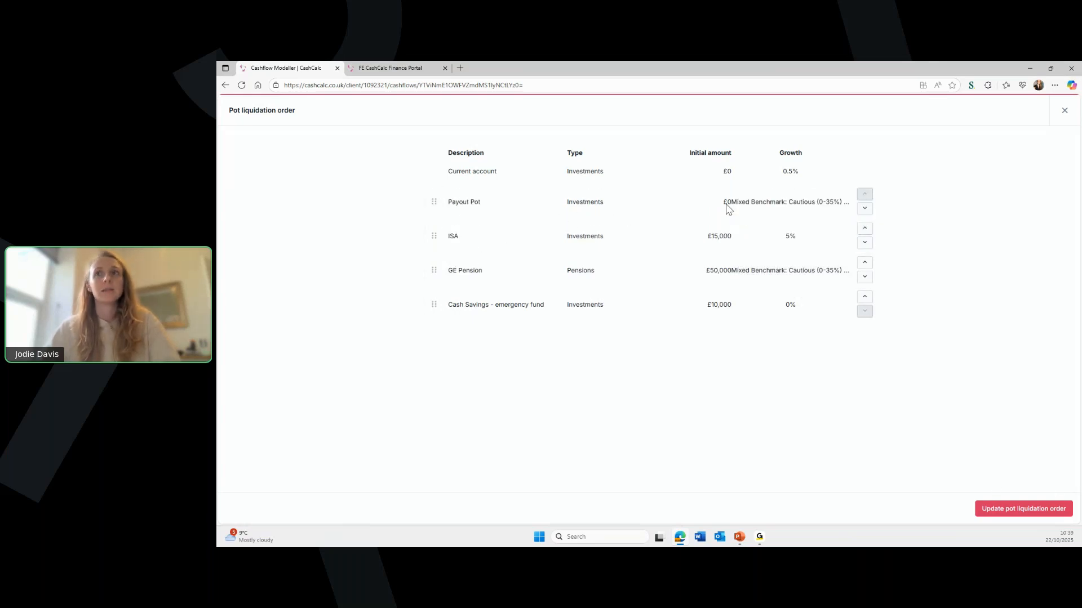
left_click(1030, 509)
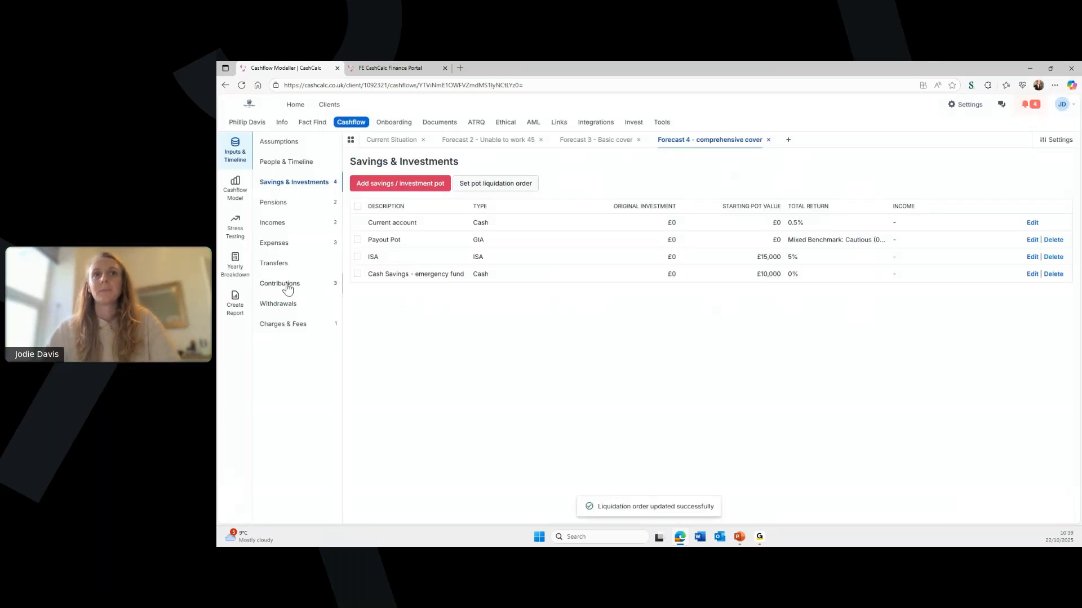
Draft a 'Payout' employer/external contribution of £150,000 into Payout Pot
left_click(286, 286)
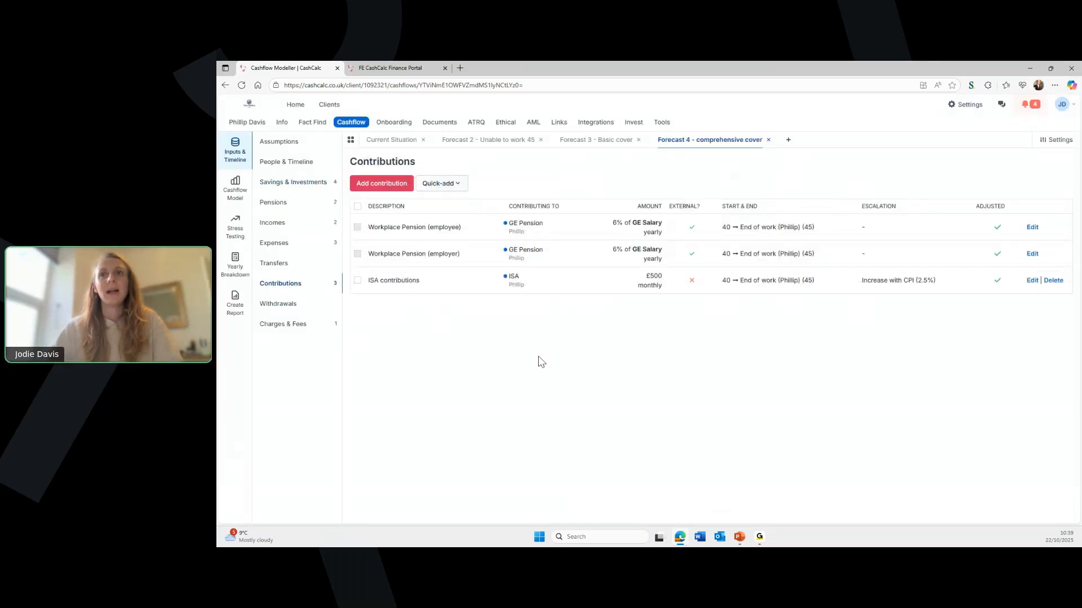
left_click(381, 184)
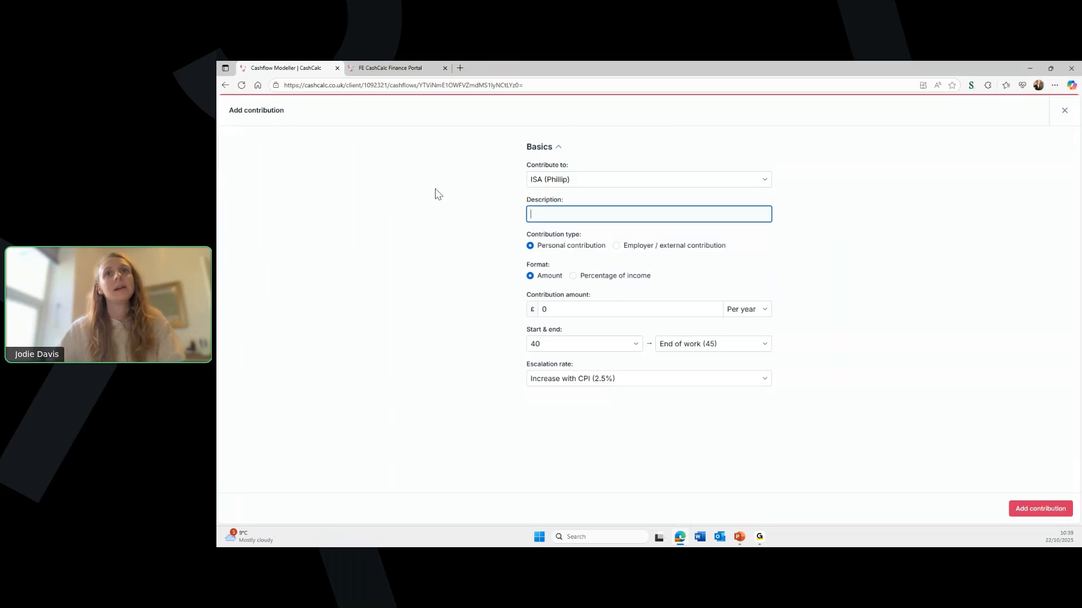
left_click(561, 186)
left_click(570, 221)
left_click(570, 213)
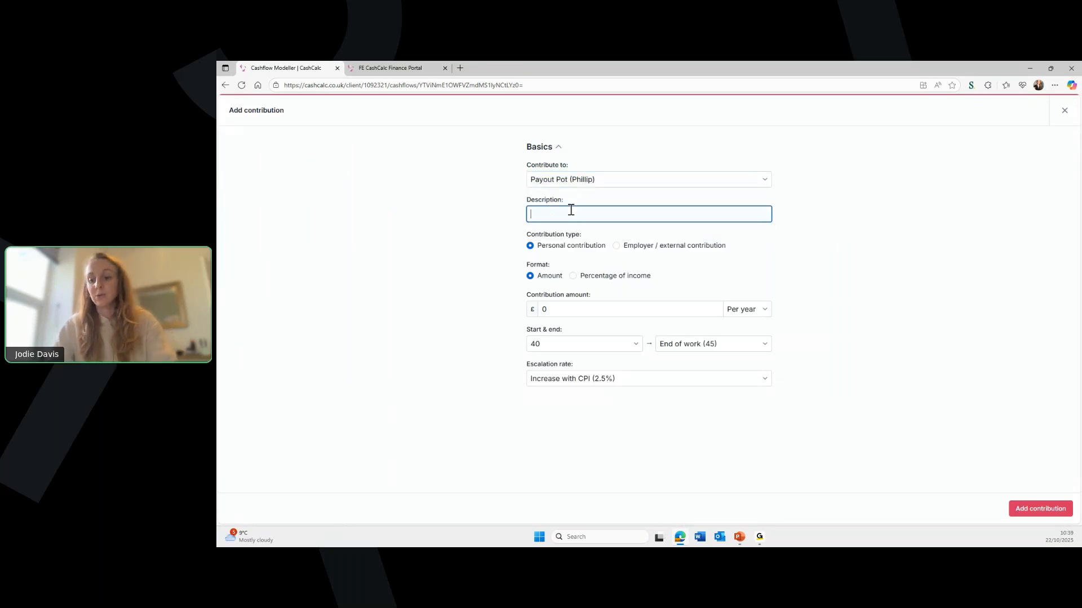
type("Payout")
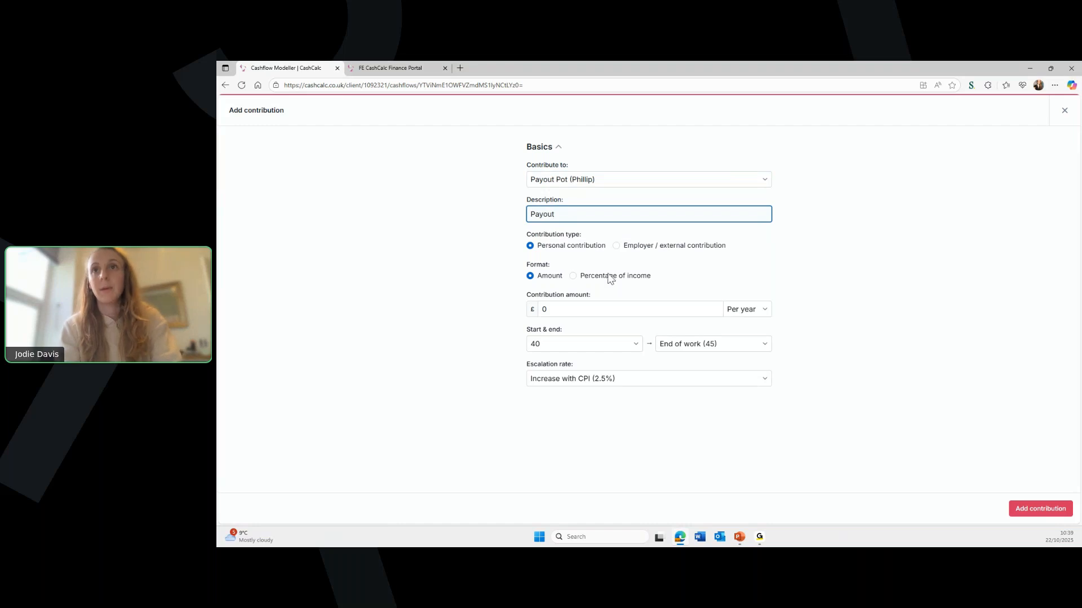
left_click(616, 246)
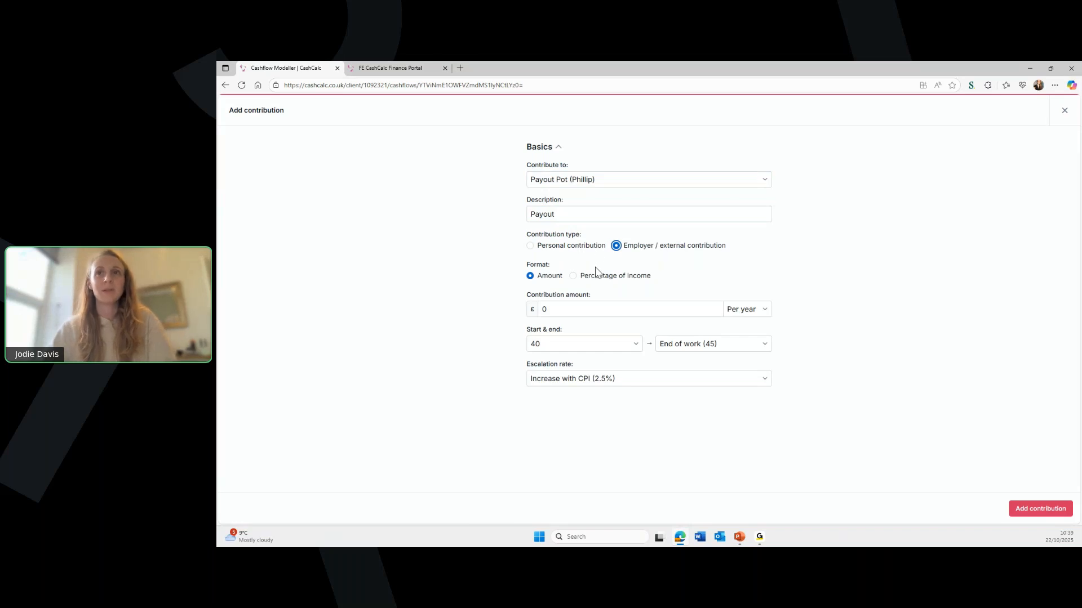
left_click(564, 305)
key("BackSpace")
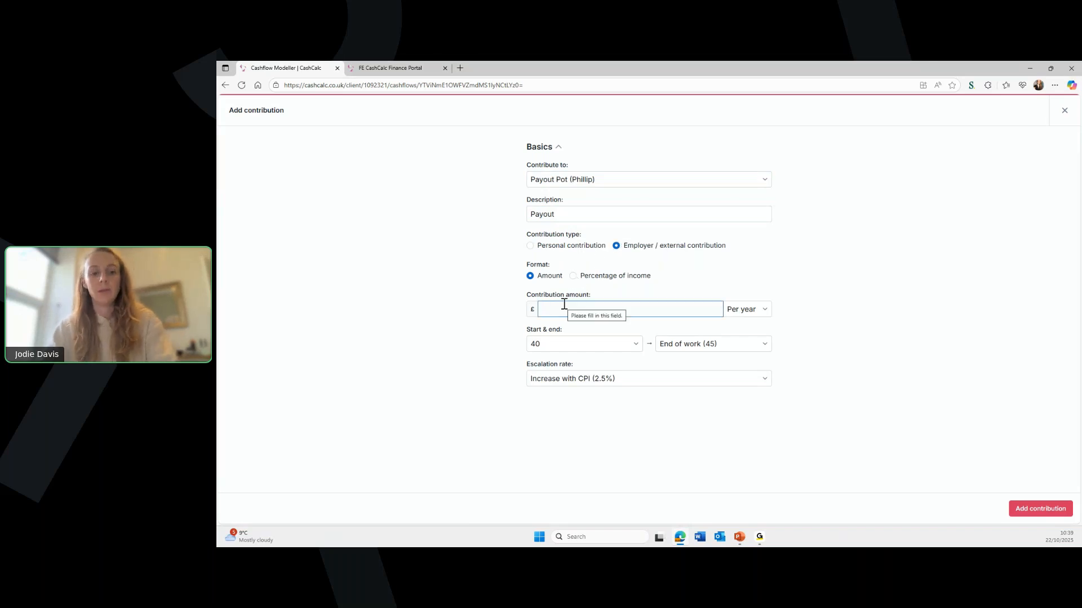
type("150000")
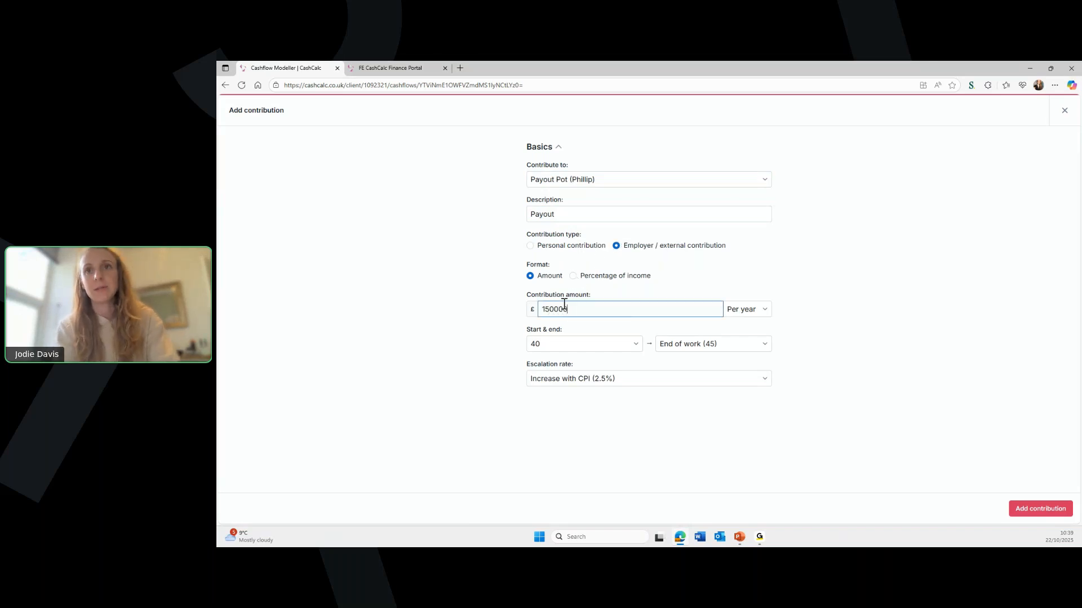
Make it one-off from End of work (45), then close the form without saving
left_click(742, 310)
left_click(752, 325)
left_click(652, 341)
left_click(615, 93)
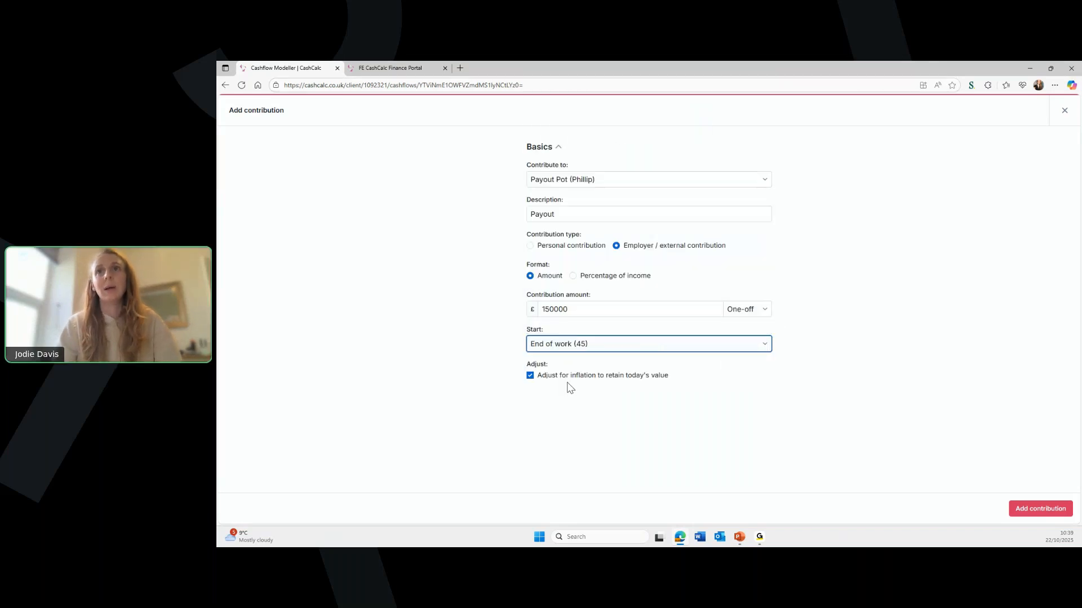
left_click(1023, 505)
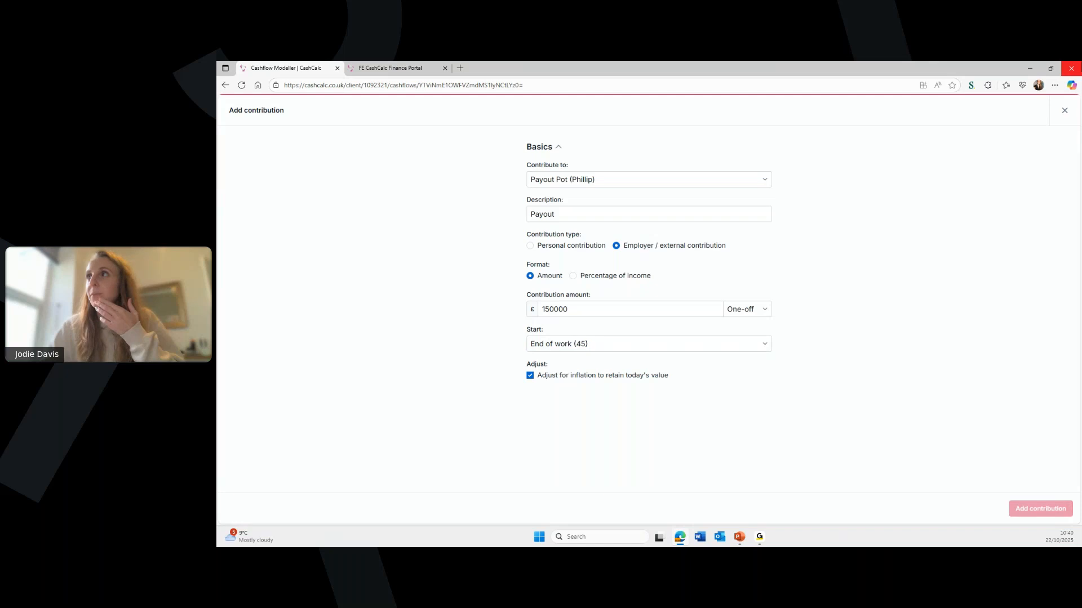
left_click(1064, 111)
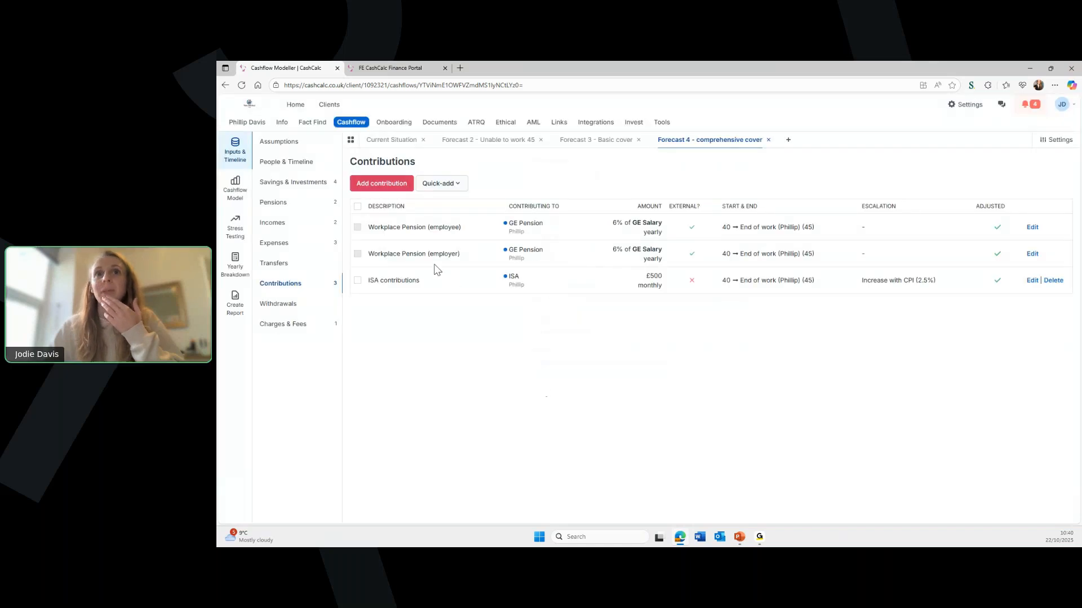
Refill a new contribution: 'payout', £150,000 into Payout Pot, employer/external
left_click(382, 183)
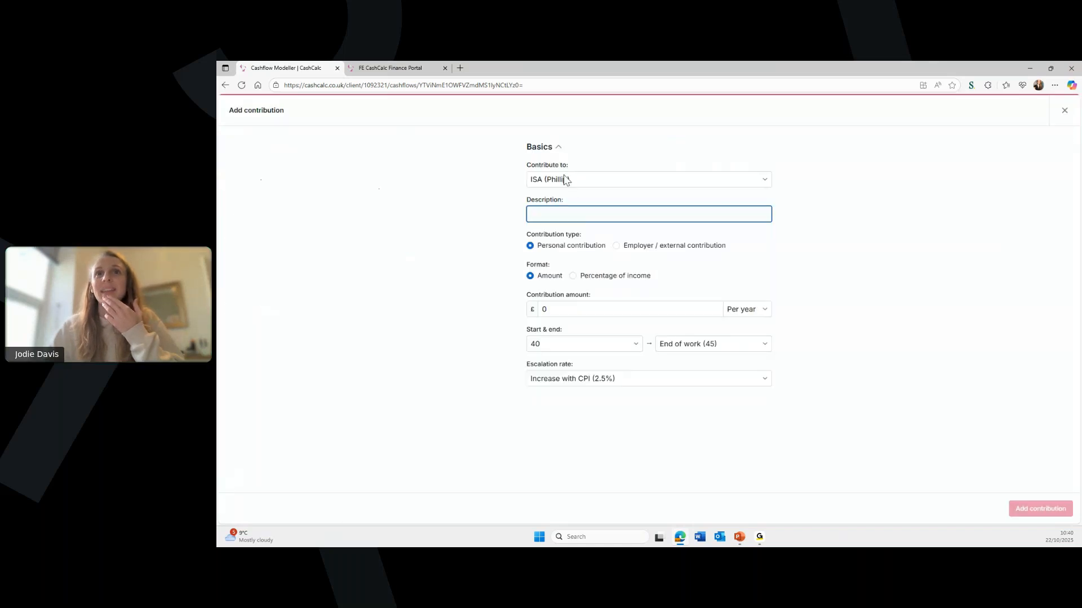
left_click(565, 179)
left_click(565, 222)
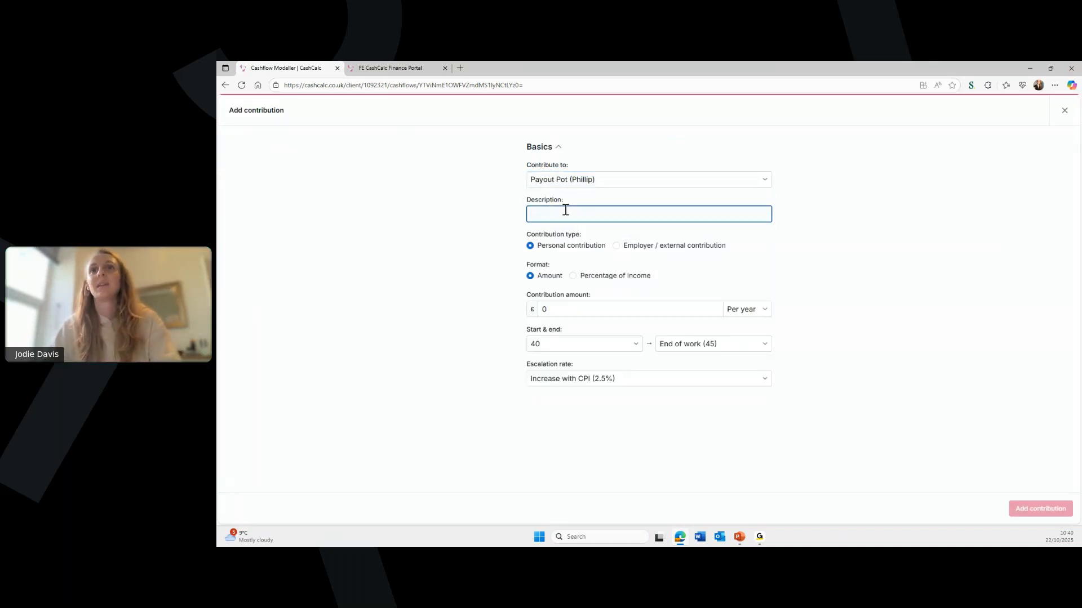
type("payout")
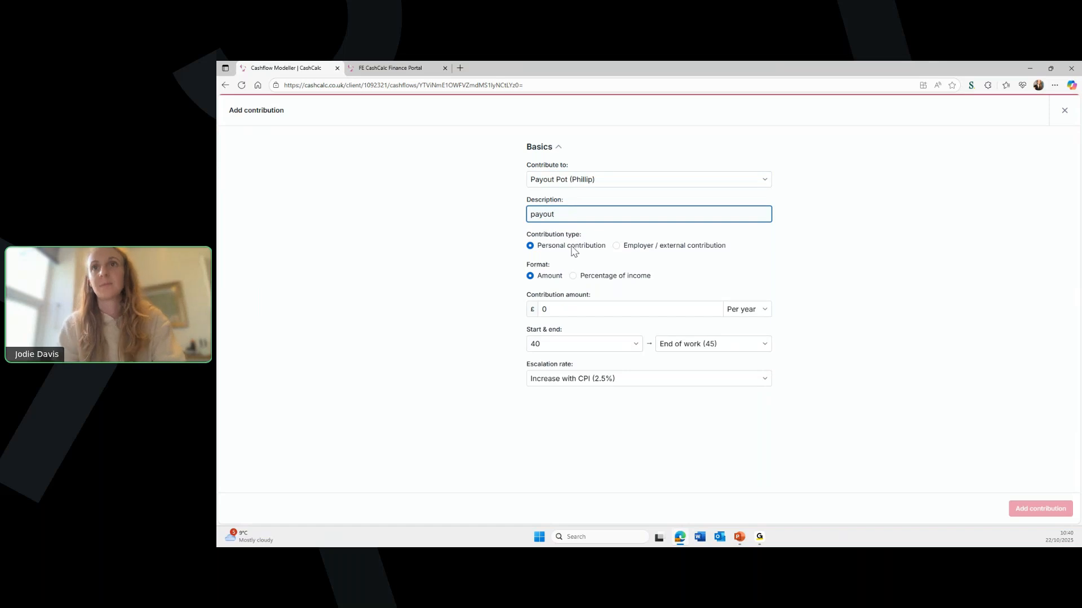
left_click(575, 309)
type("150")
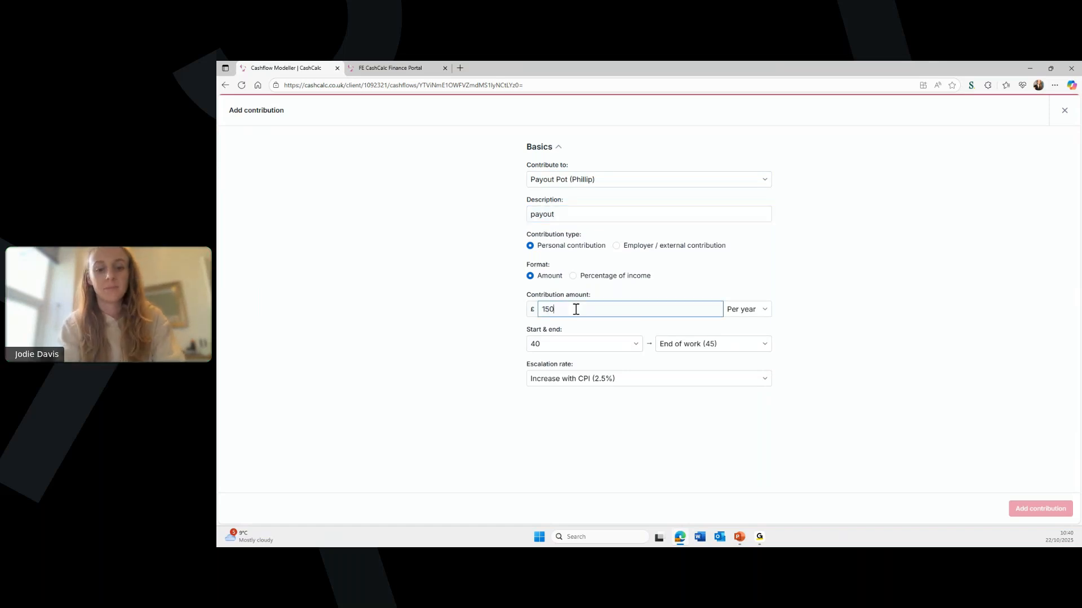
type("000")
left_click(617, 245)
Set it one-off from End of work (45), try other type and format options, then close without saving
left_click(762, 309)
left_click(739, 326)
left_click(720, 342)
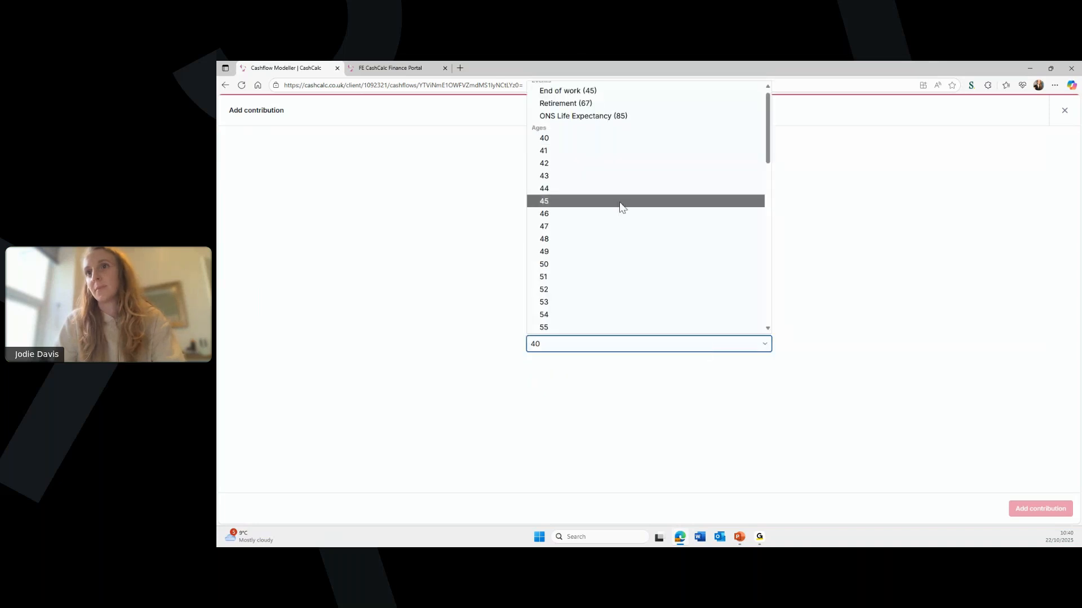
left_click(575, 93)
left_click(564, 246)
left_click(616, 246)
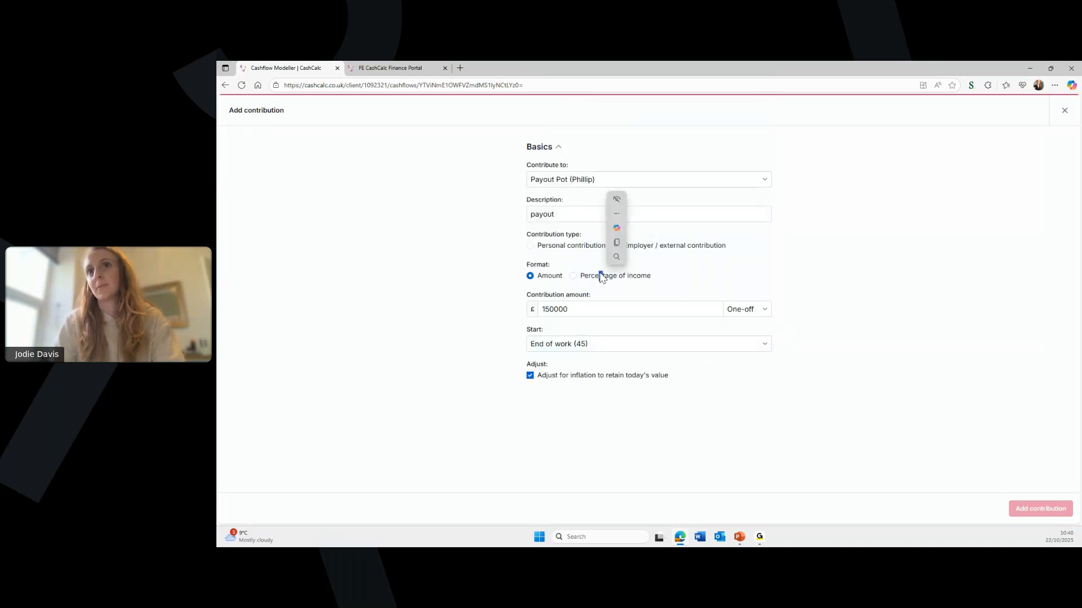
left_click(580, 275)
left_click(544, 276)
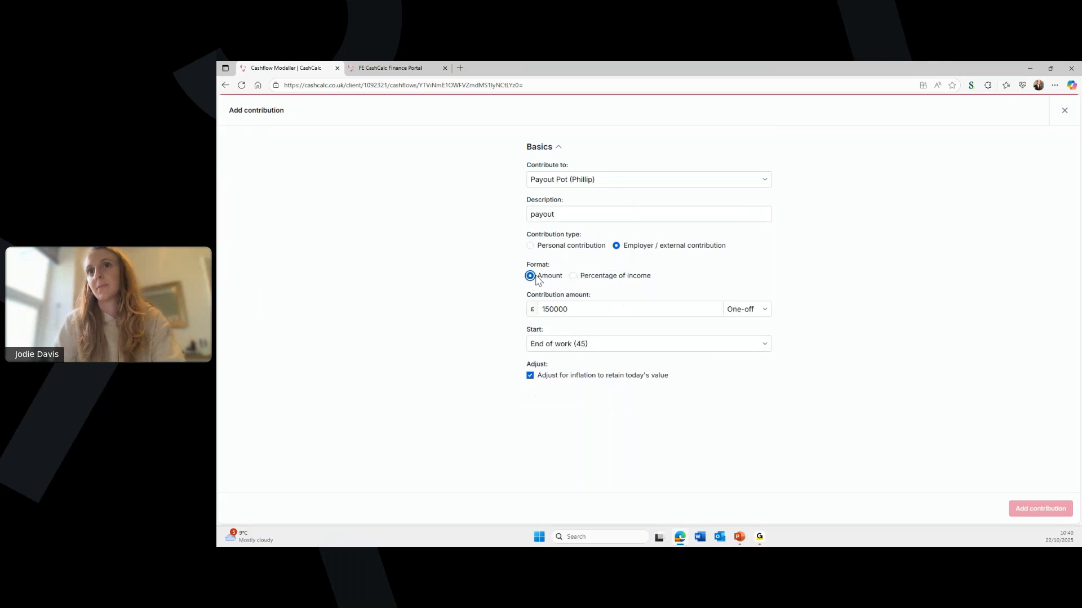
left_click(743, 309)
left_click(735, 321)
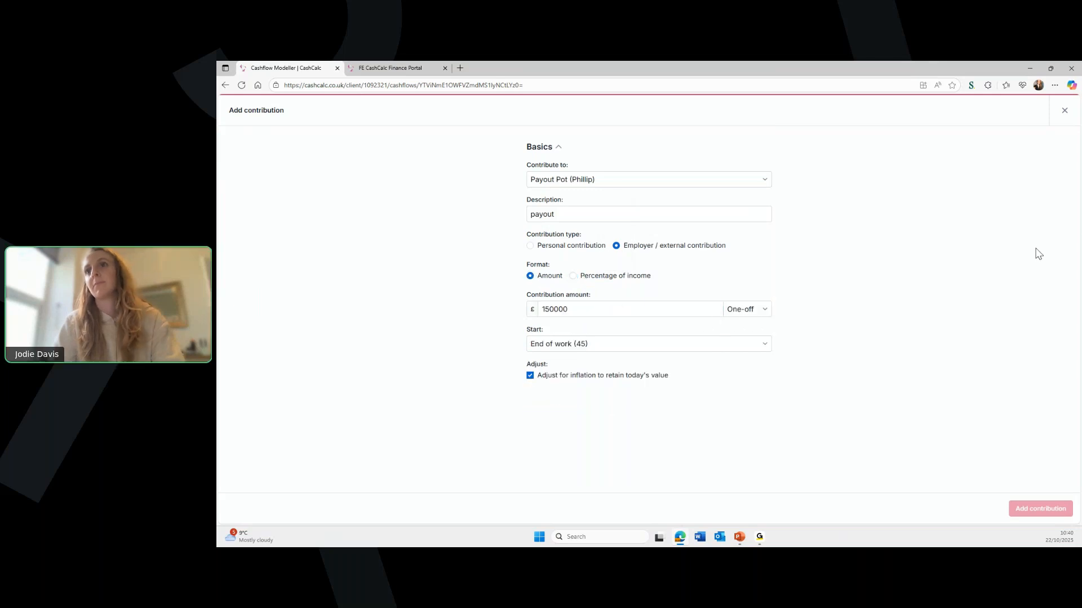
left_click(1064, 111)
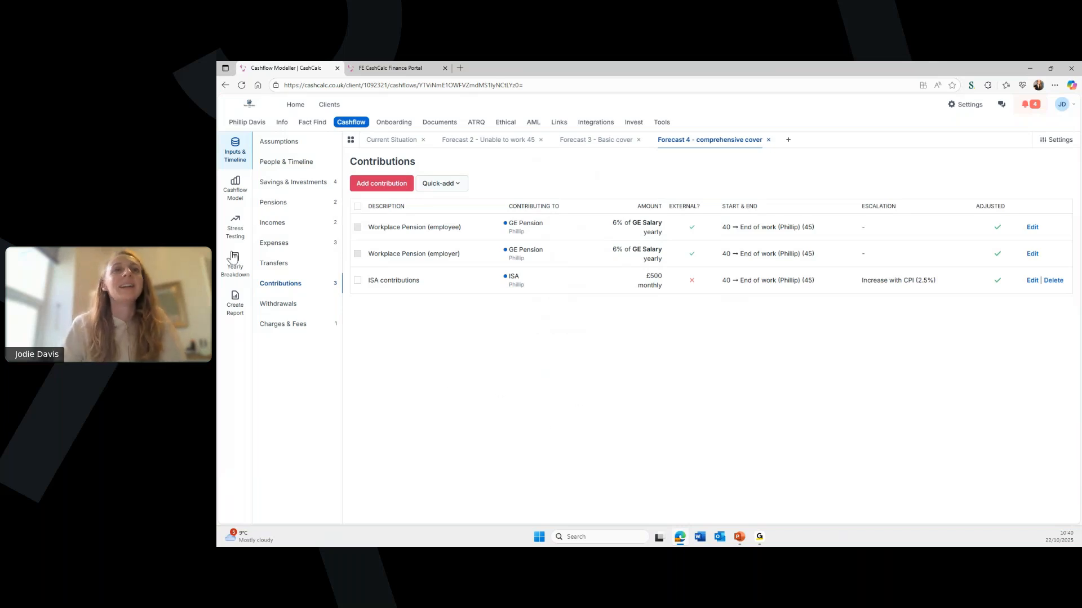
Add a one-off £150,000 other income called 'payout' starting at End of work (45)
left_click(293, 223)
left_click(374, 183)
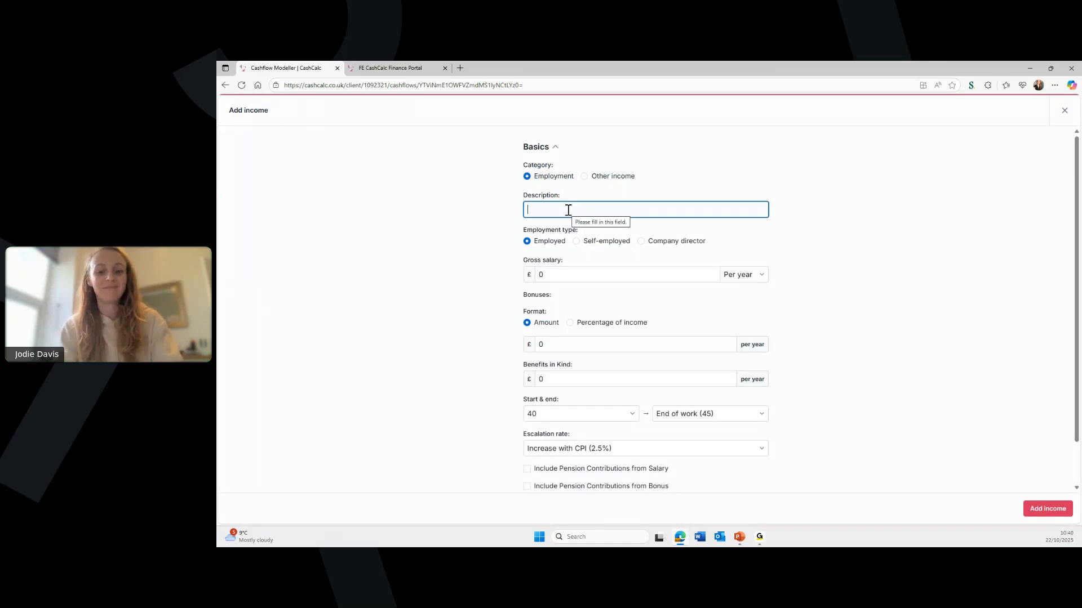
left_click(584, 176)
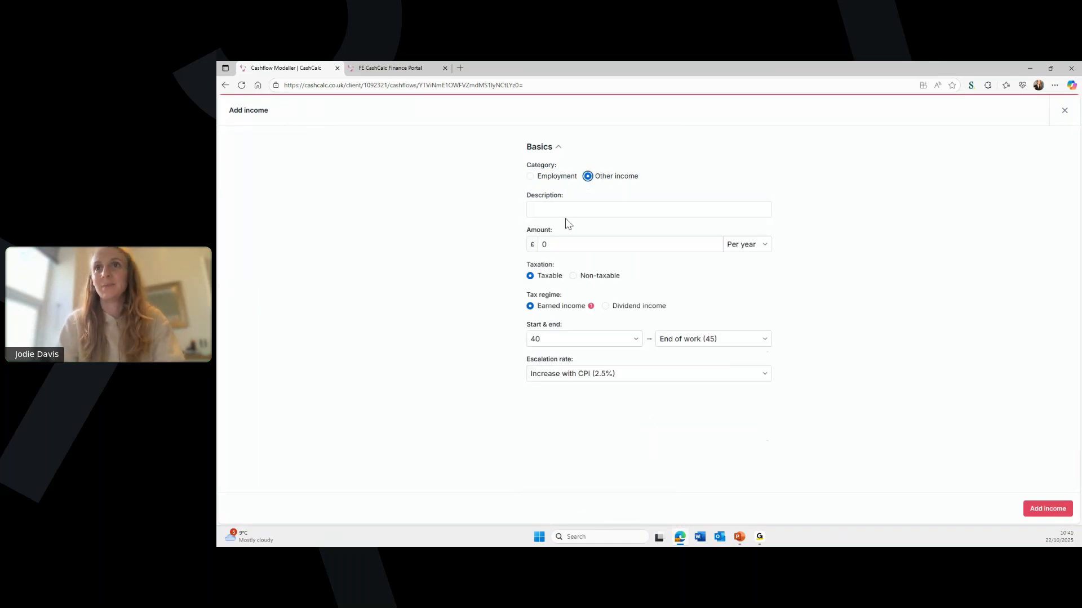
type("payout")
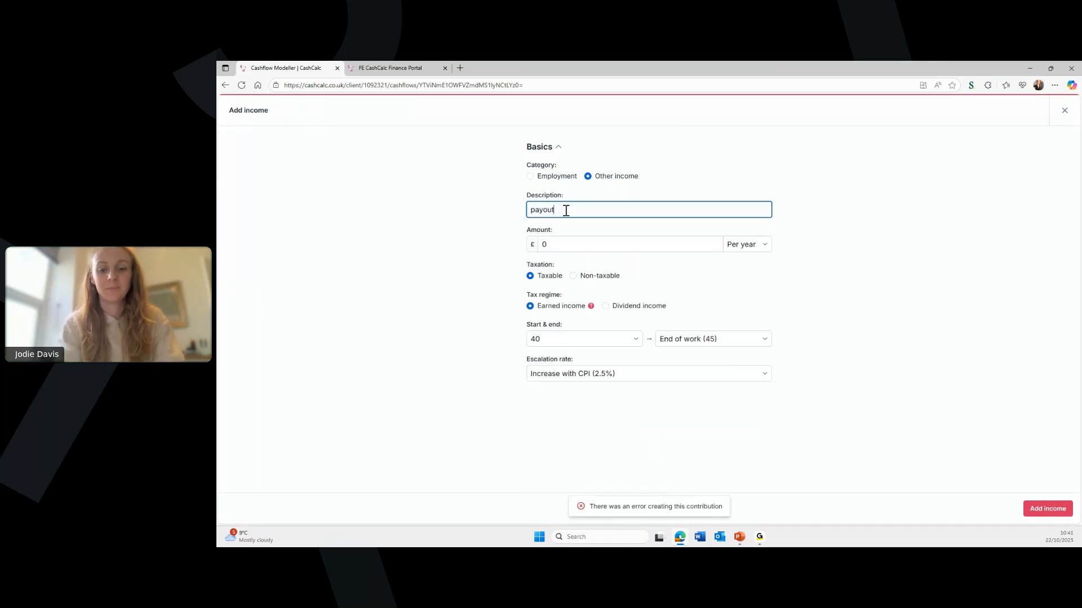
left_click(591, 242)
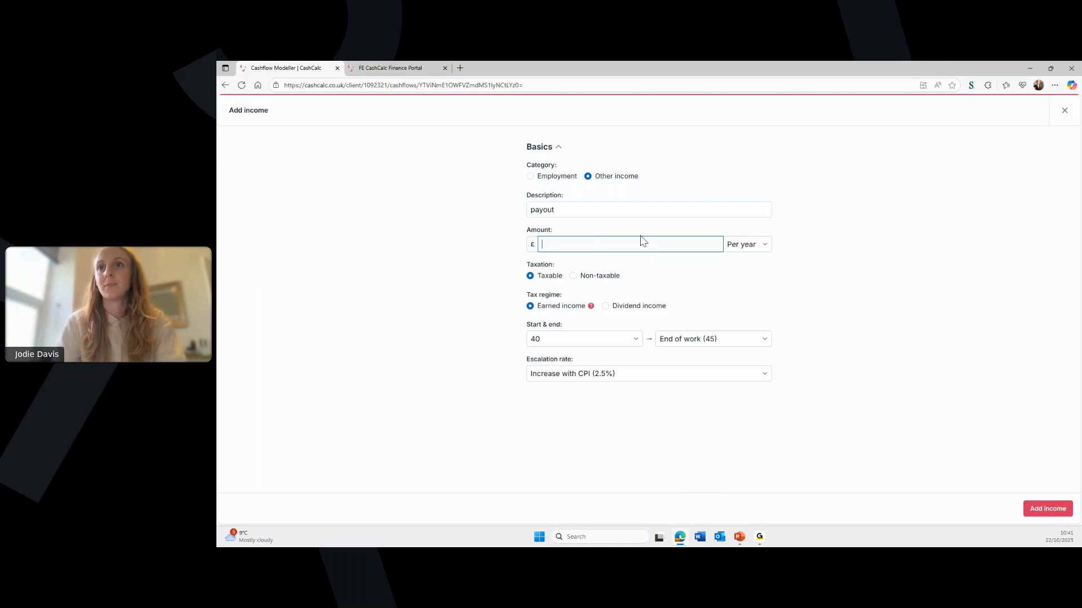
type("150000")
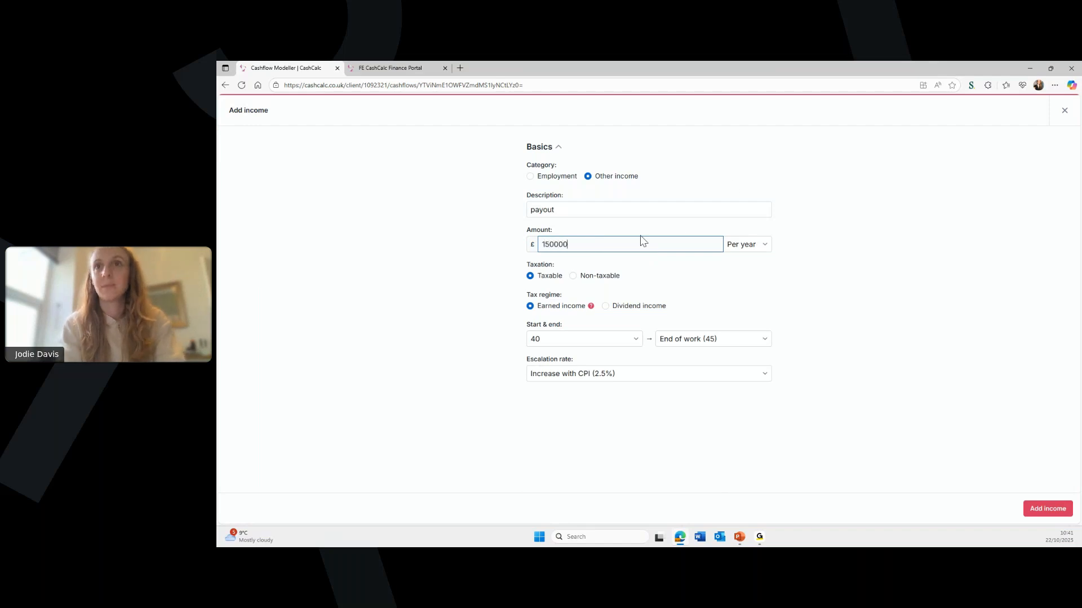
left_click(731, 244)
left_click(744, 261)
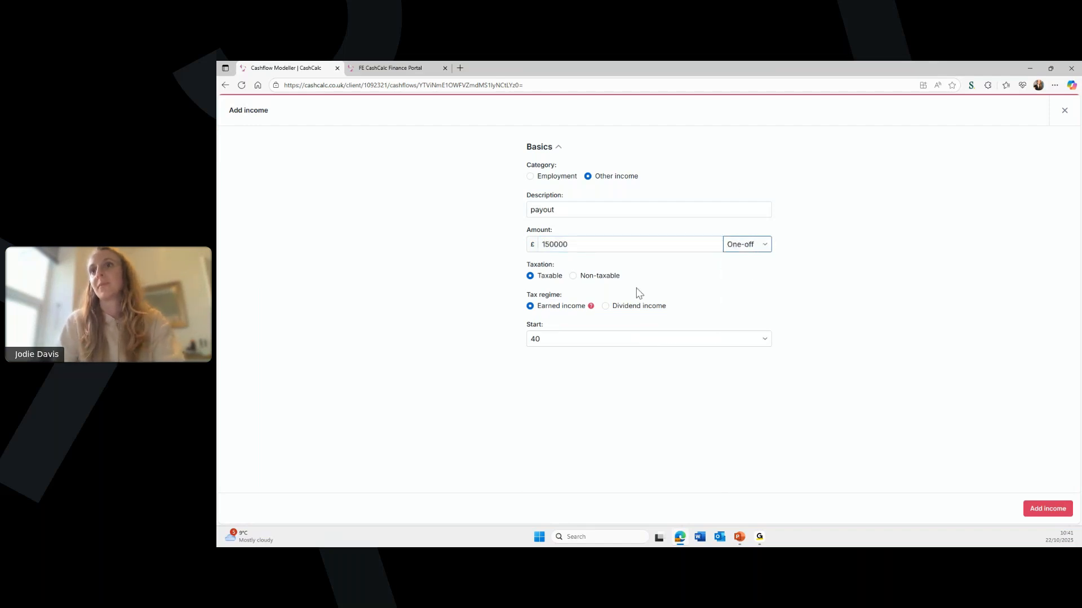
left_click(632, 342)
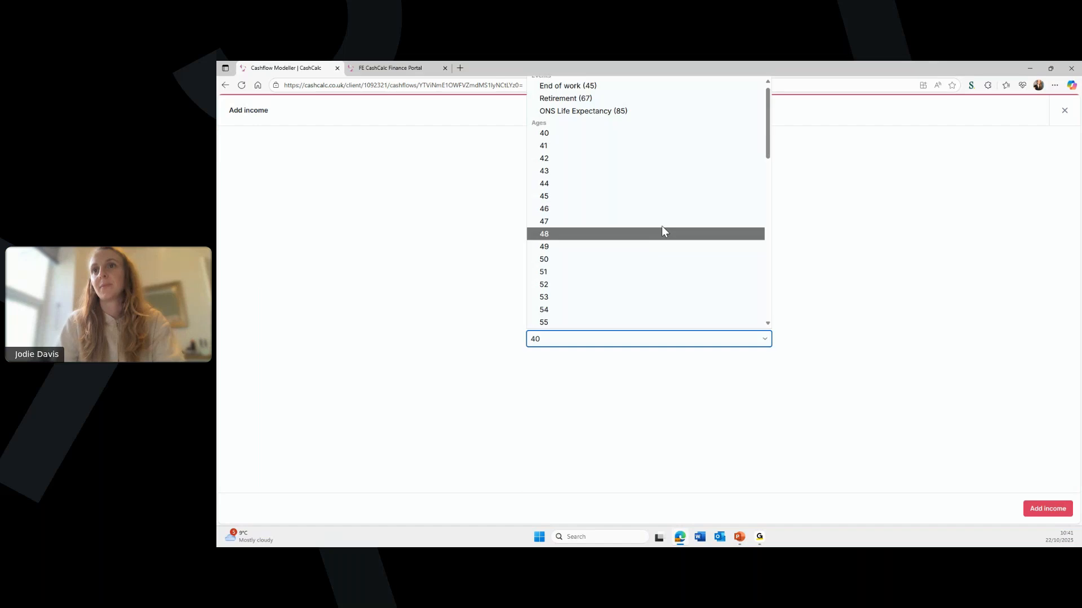
left_click(605, 90)
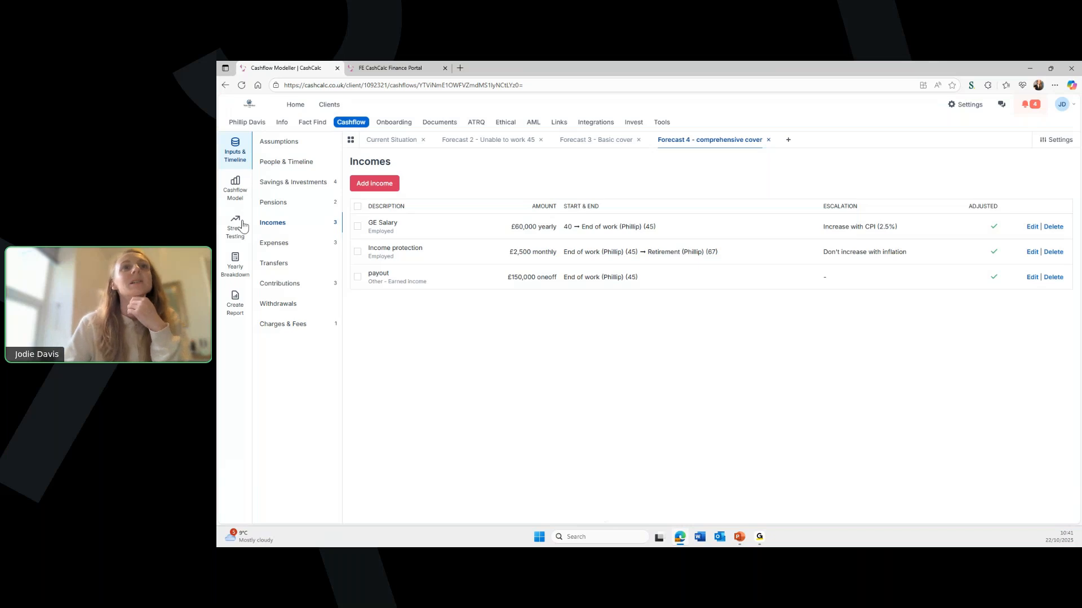
Show Forecast 4's Cashflow Model chart with the payout spike at age 45
left_click(231, 198)
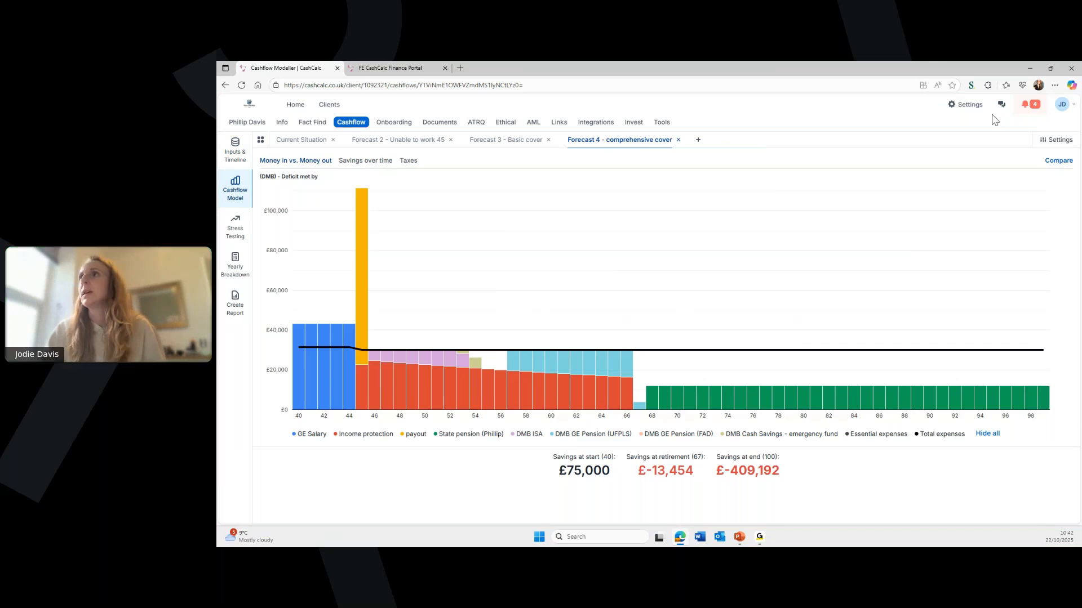
Review the Cashflow Modeller default assumptions in account settings, then return to My Clients
left_click(961, 110)
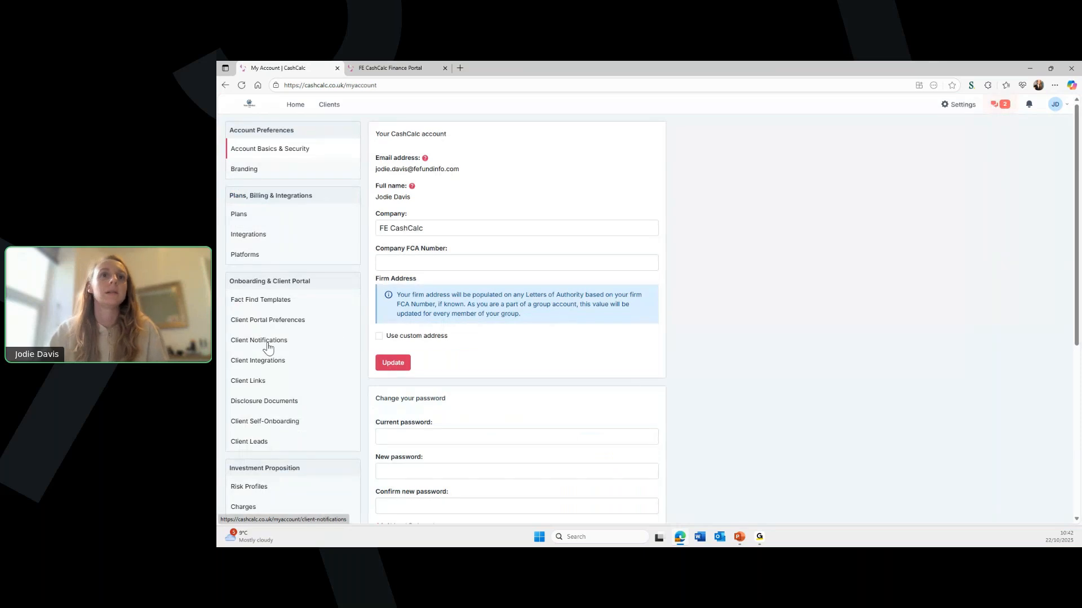
scroll(272, 369, "down", 5)
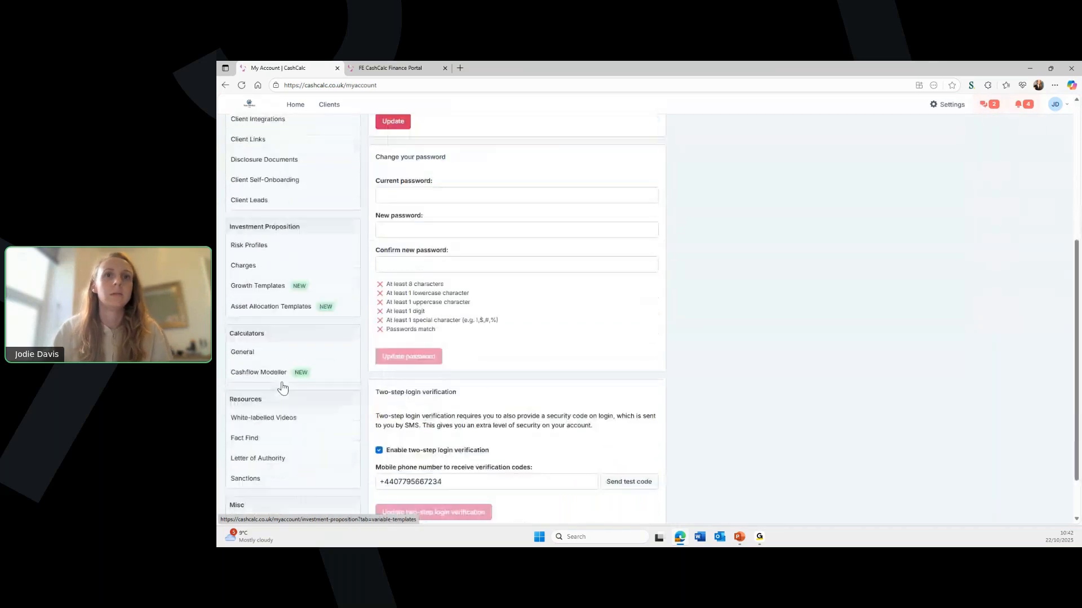
left_click(271, 343)
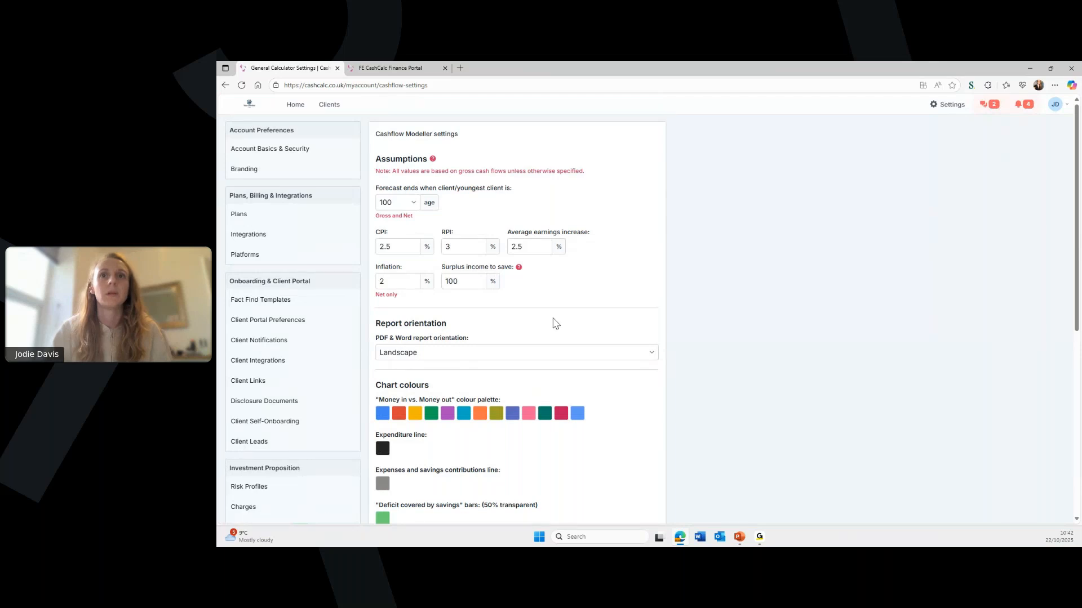
scroll(553, 323, "down", 5)
scroll(507, 309, "up", 5)
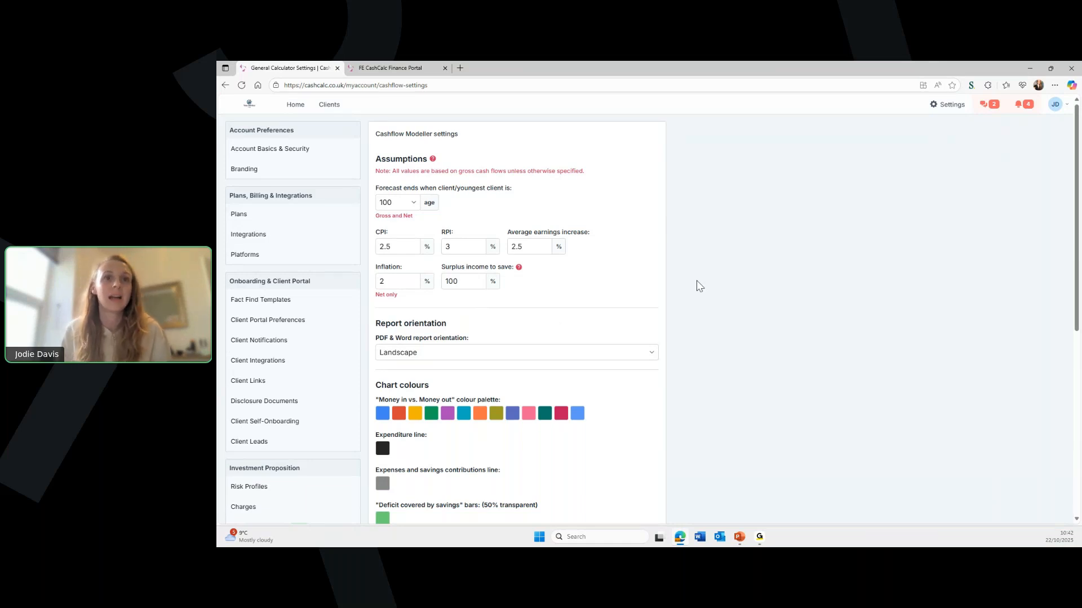
scroll(259, 349, "down", 1)
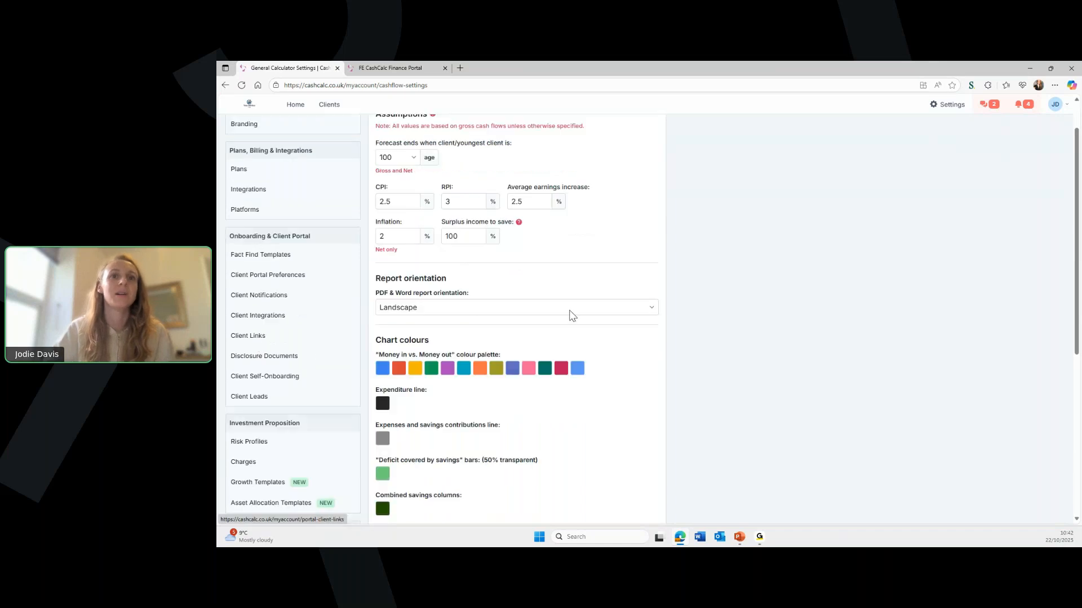
scroll(572, 315, "up", 1)
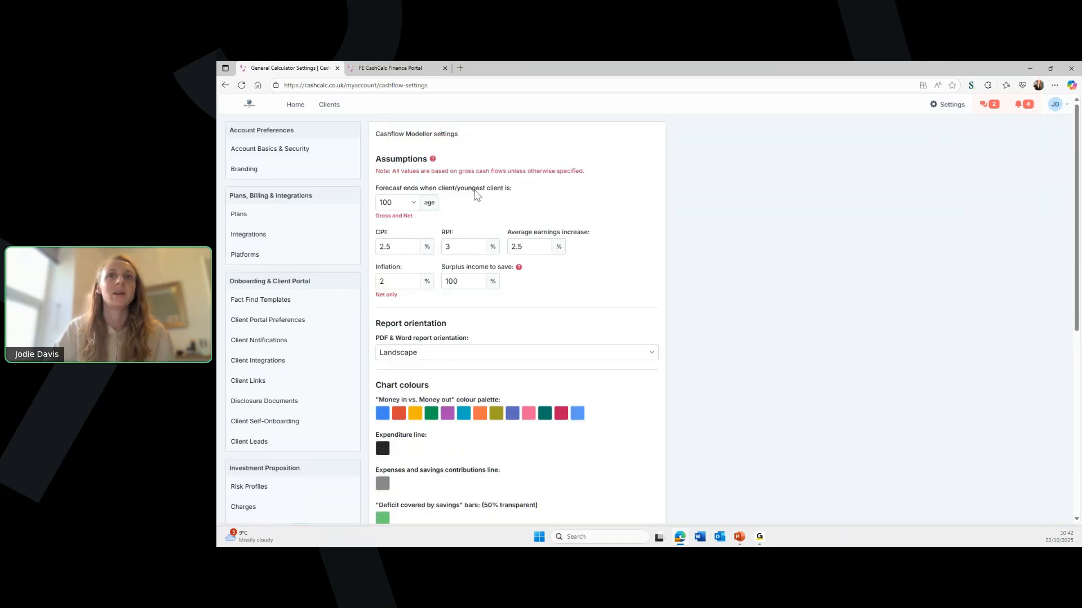
left_click_drag(461, 281, 447, 281)
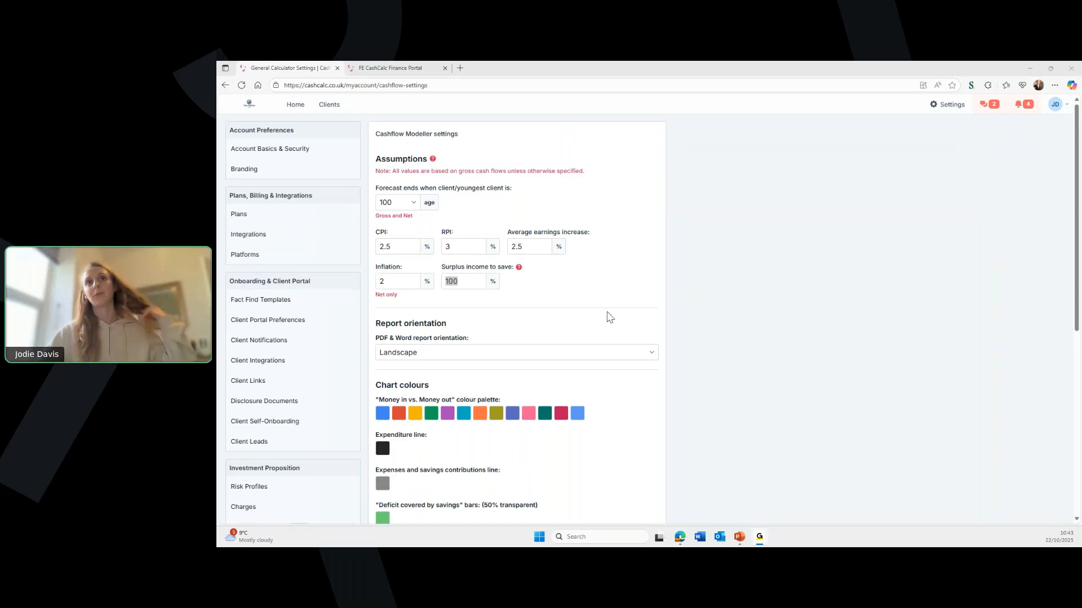
left_click(330, 108)
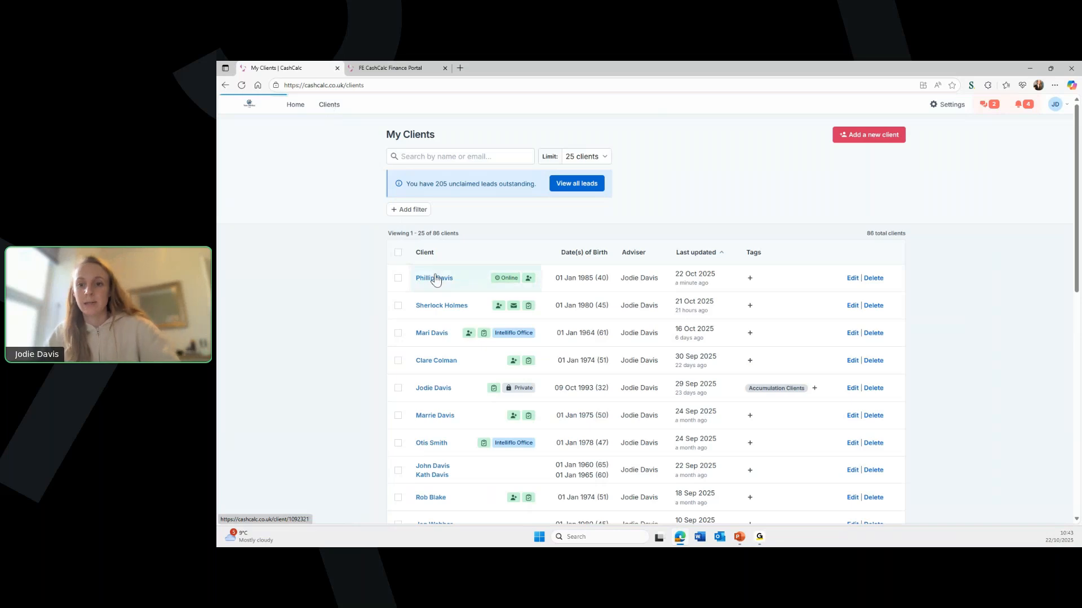
Open the demo client's Current Situation forecast at its Transfers section
left_click(435, 278)
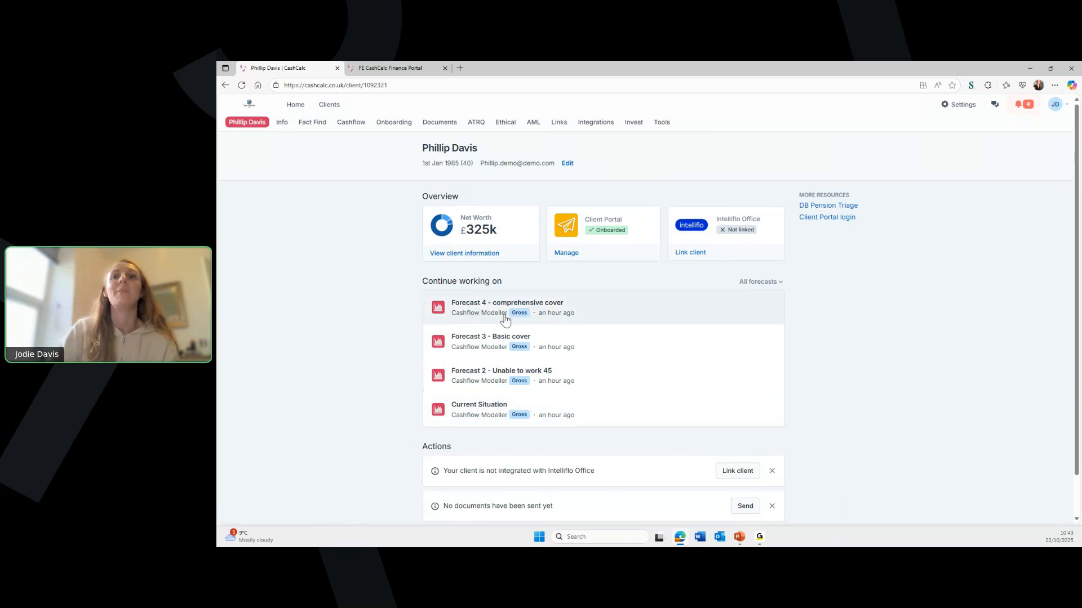
left_click(505, 414)
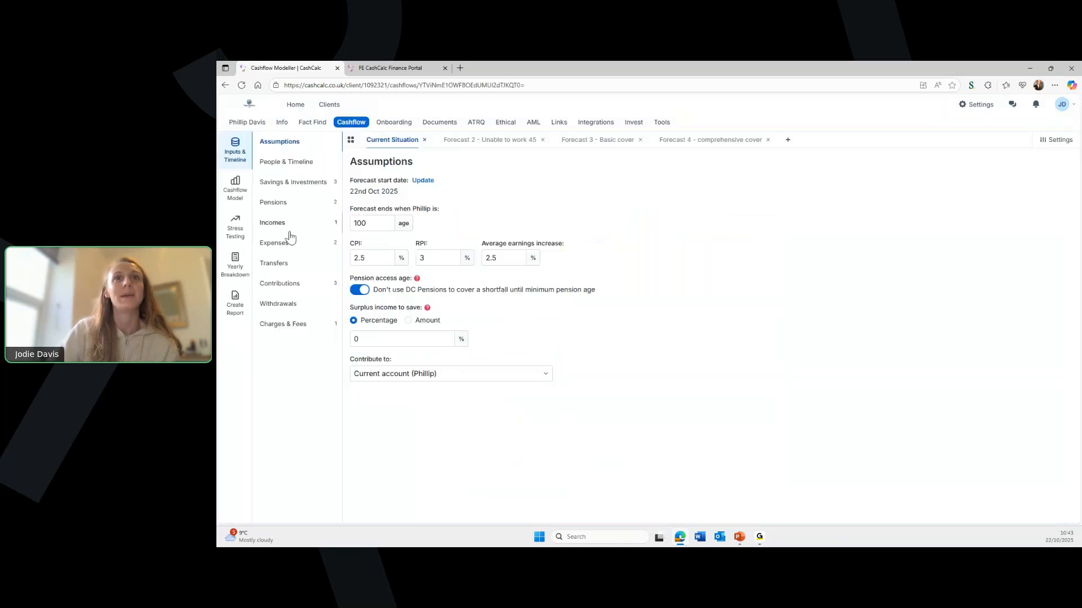
left_click(282, 263)
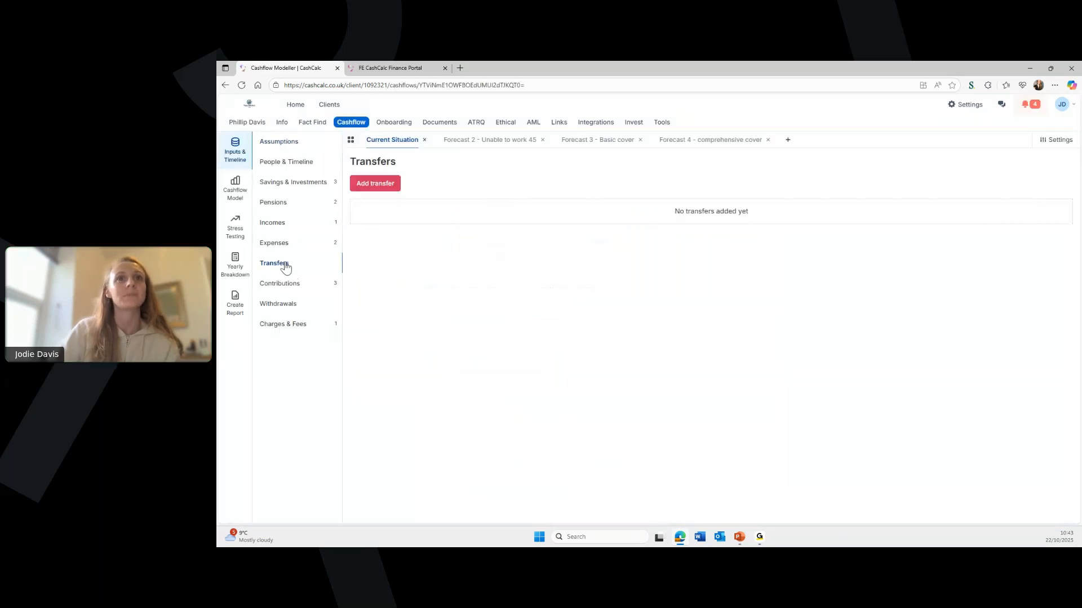
Start a new transfer from the ISA to the GE Pension described 'test'
left_click(393, 186)
left_click(564, 179)
left_click(557, 206)
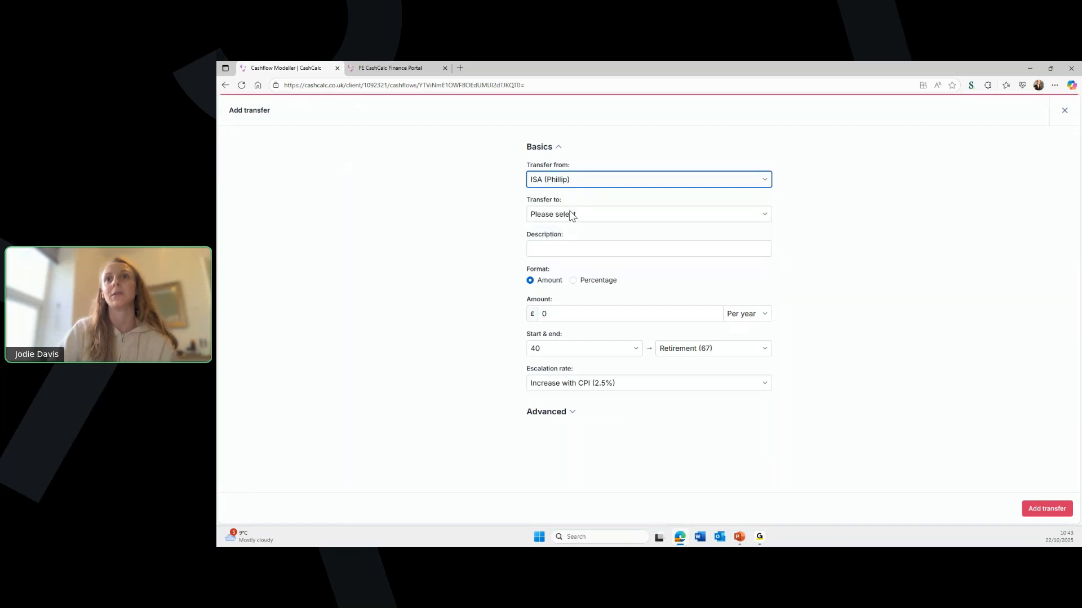
left_click(570, 214)
left_click(574, 256)
left_click(574, 246)
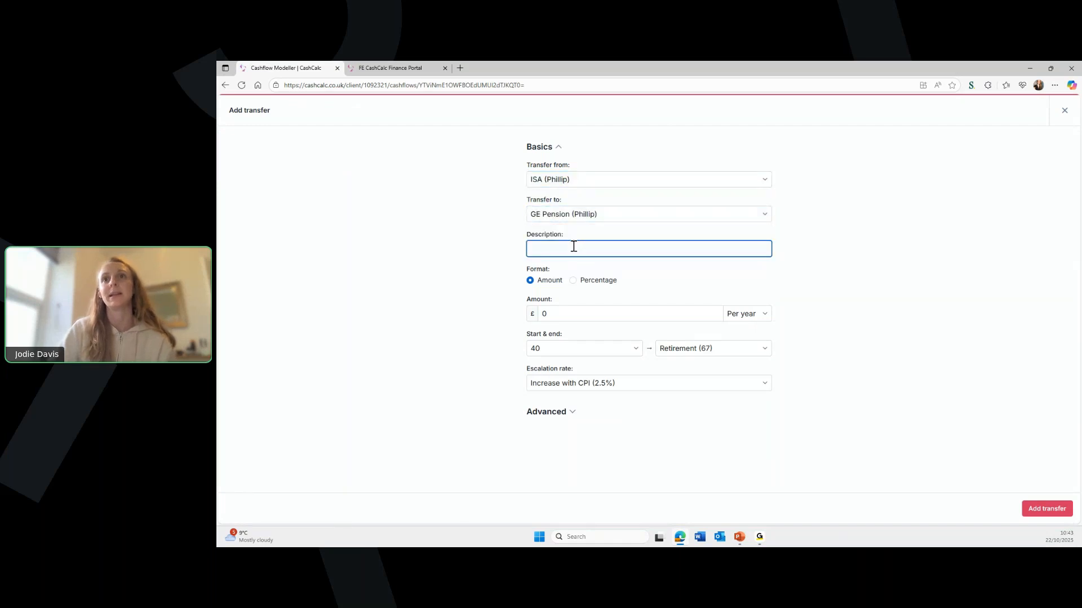
type("test")
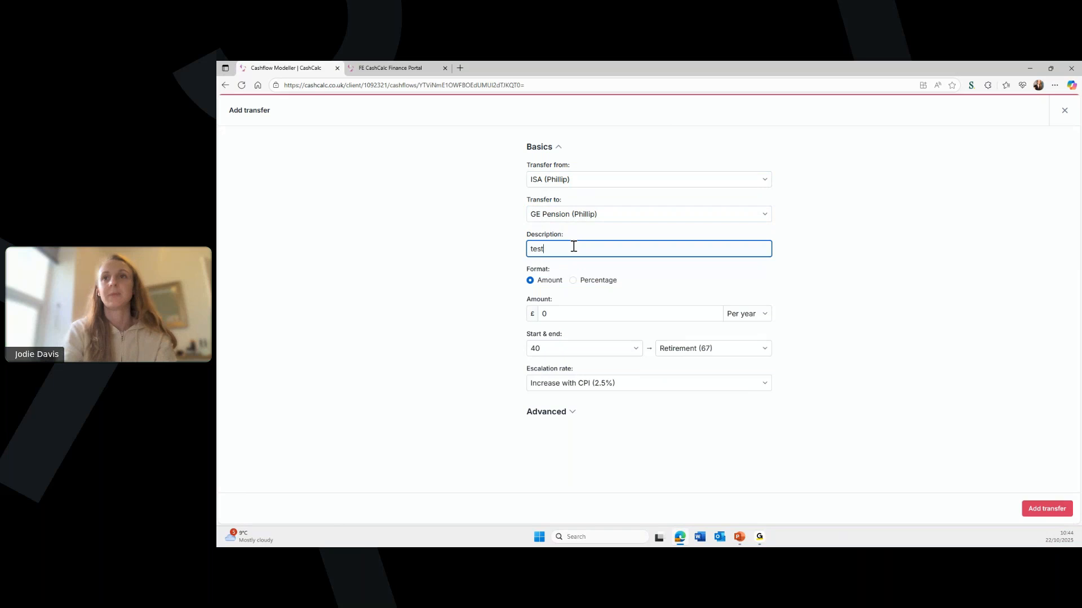
Make the transfer a one-off £5,000 at age 41 and save it
left_click(599, 314)
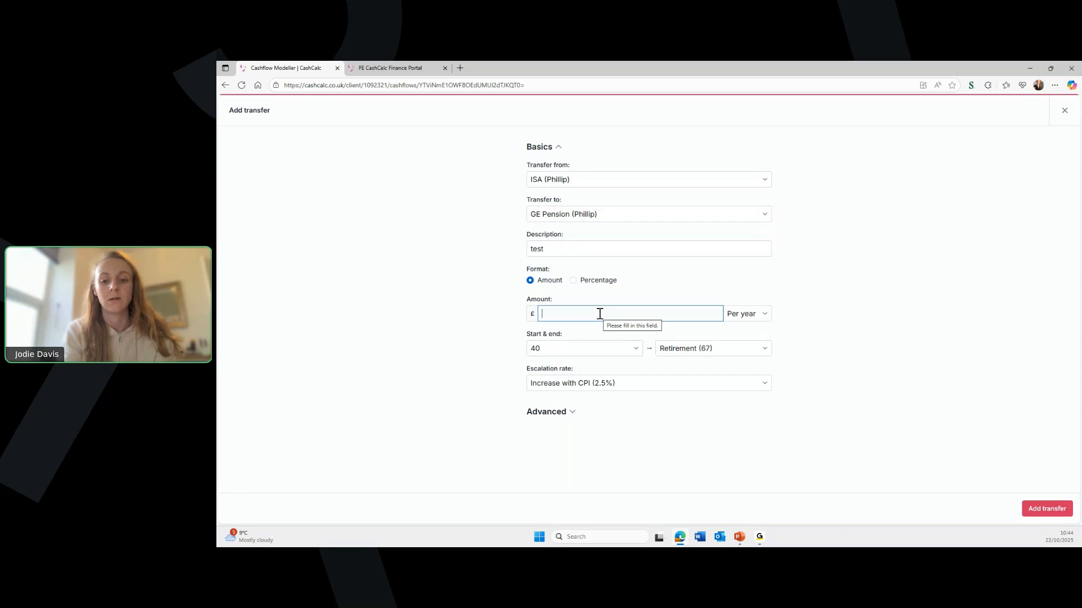
left_click(599, 314)
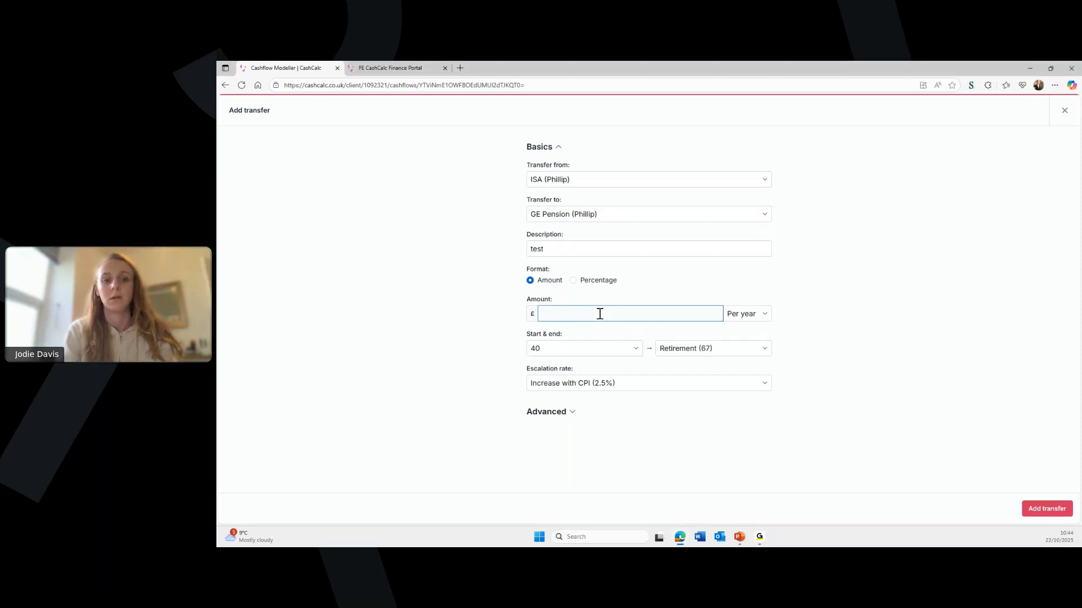
type("5000")
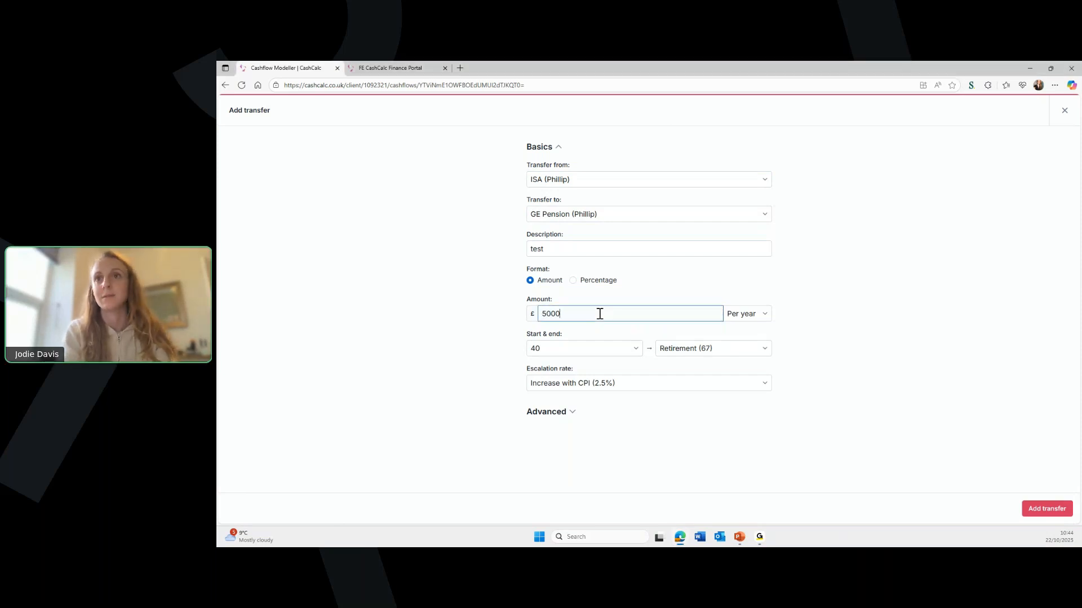
left_click(755, 315)
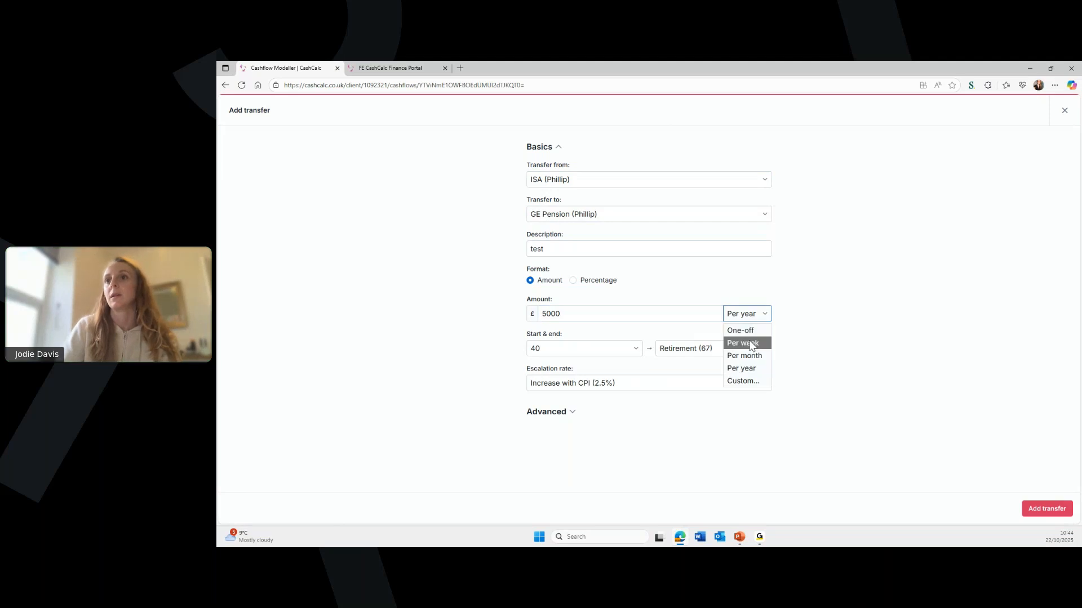
left_click(748, 331)
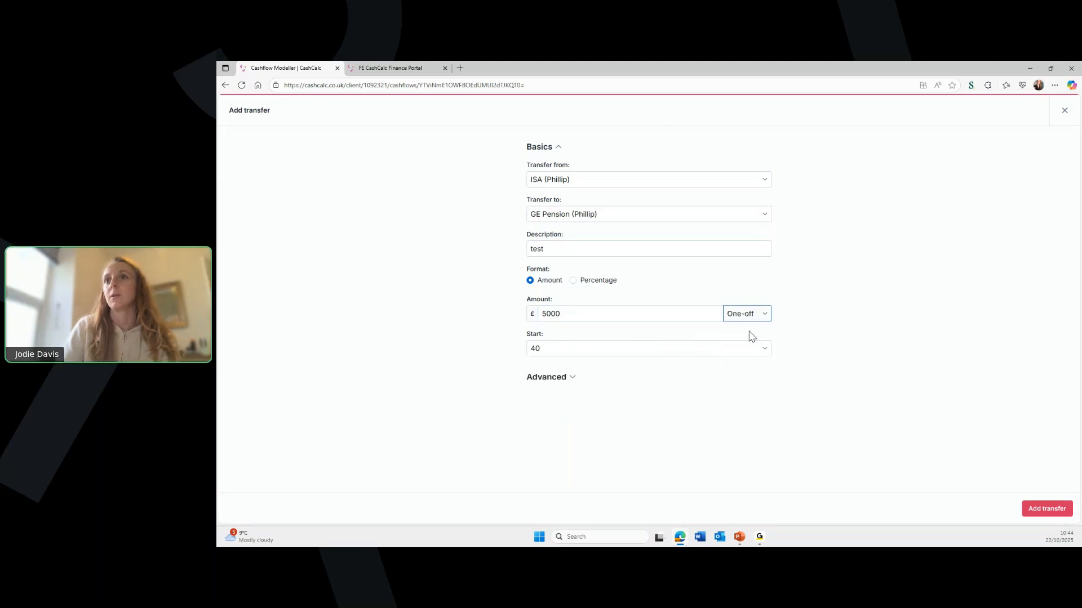
left_click(610, 350)
left_click(610, 163)
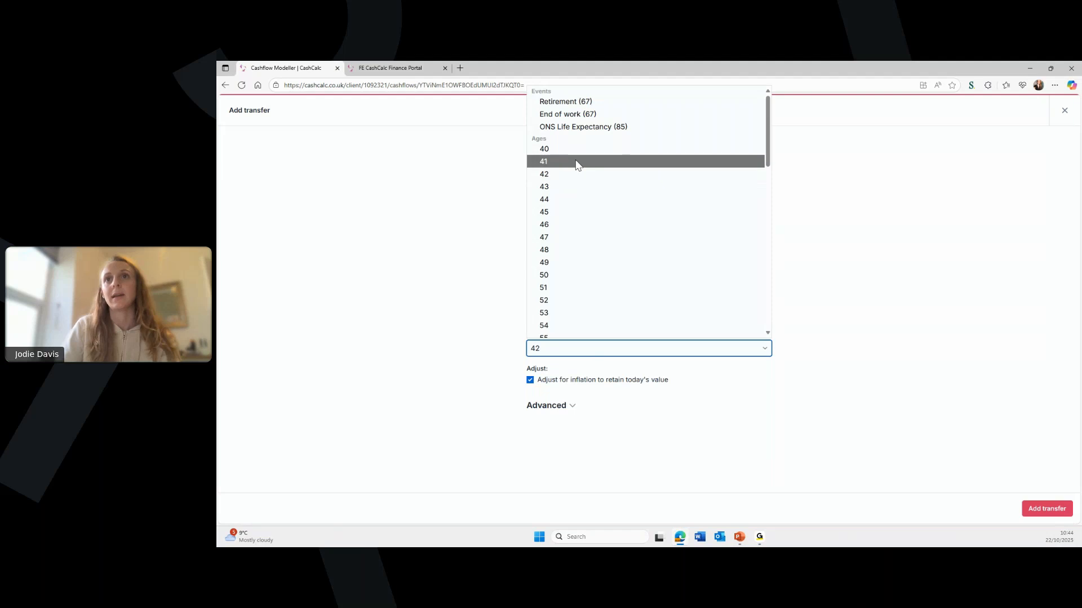
left_click(578, 162)
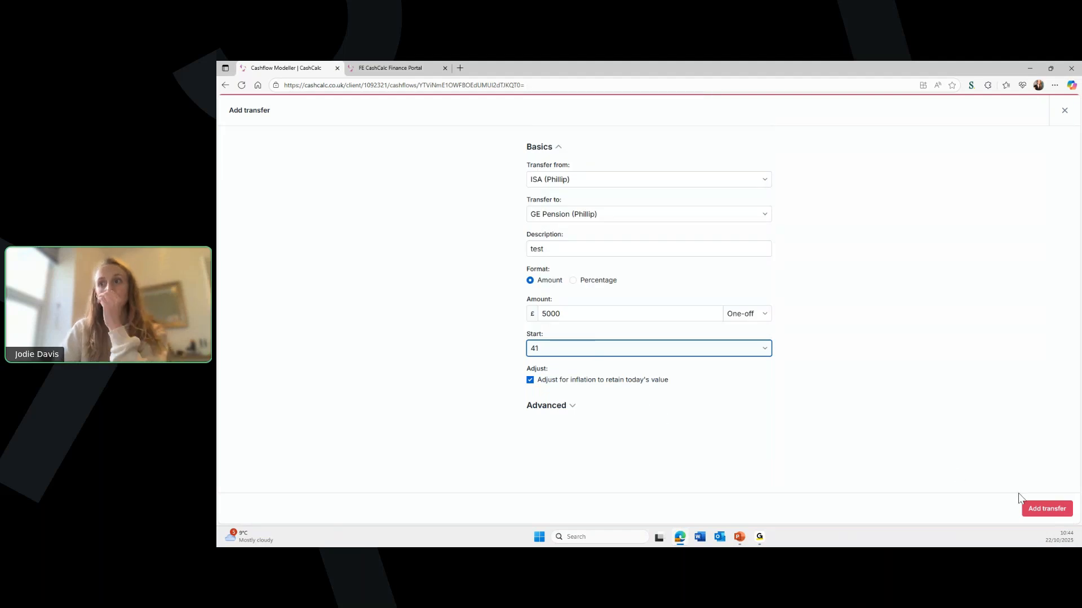
left_click(1048, 508)
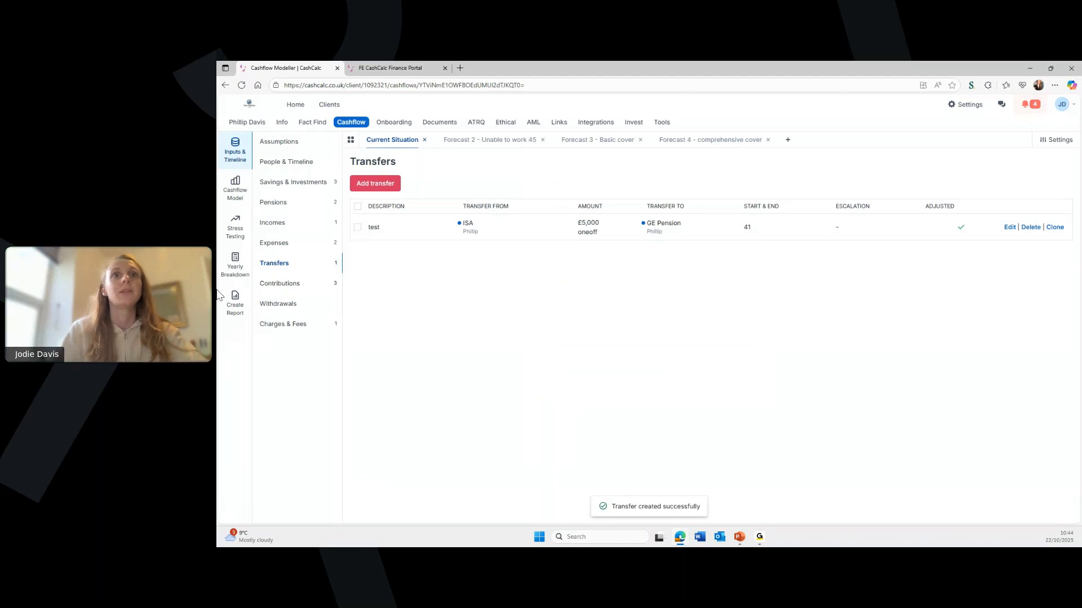
Open the Yearly Breakdown and show the liquid assets details
left_click(235, 263)
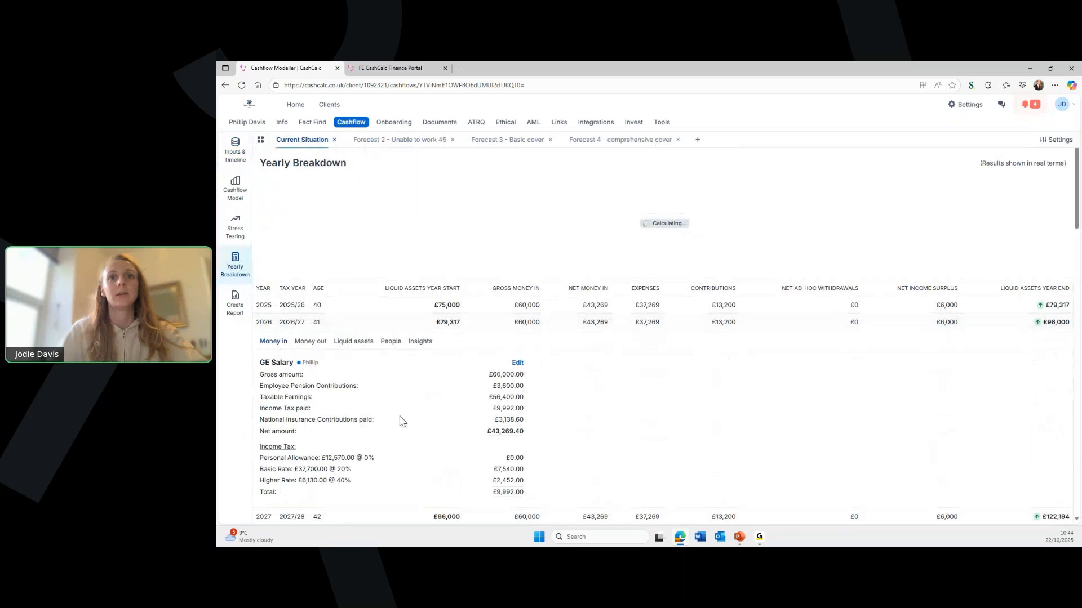
scroll(409, 441, "down", 1)
left_click(344, 296)
scroll(721, 409, "down", 2)
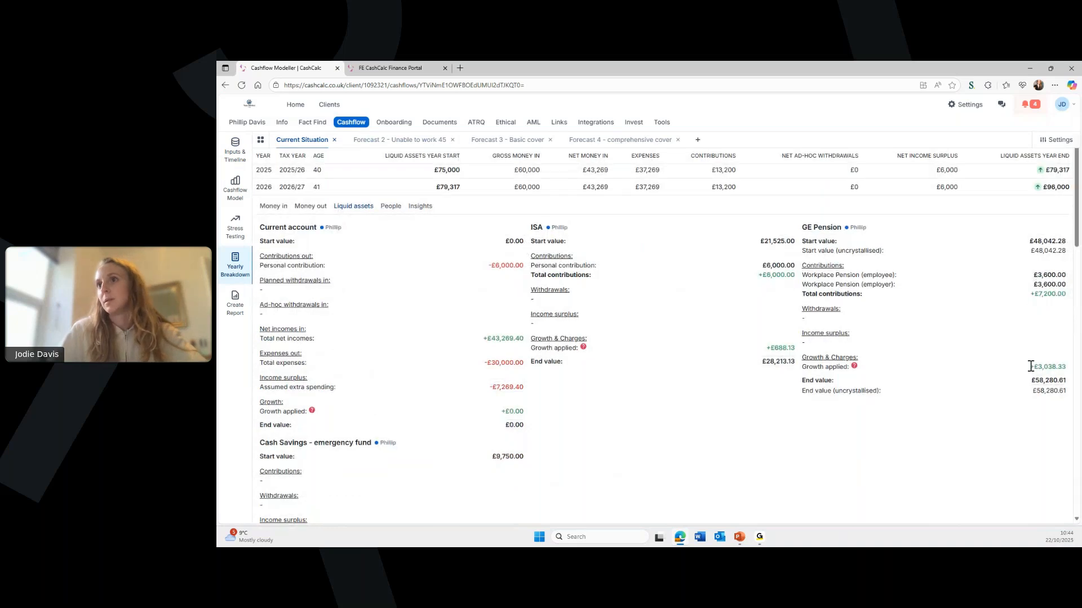
Browse the savings over time chart, market event stress testing and contributions views
left_click(235, 193)
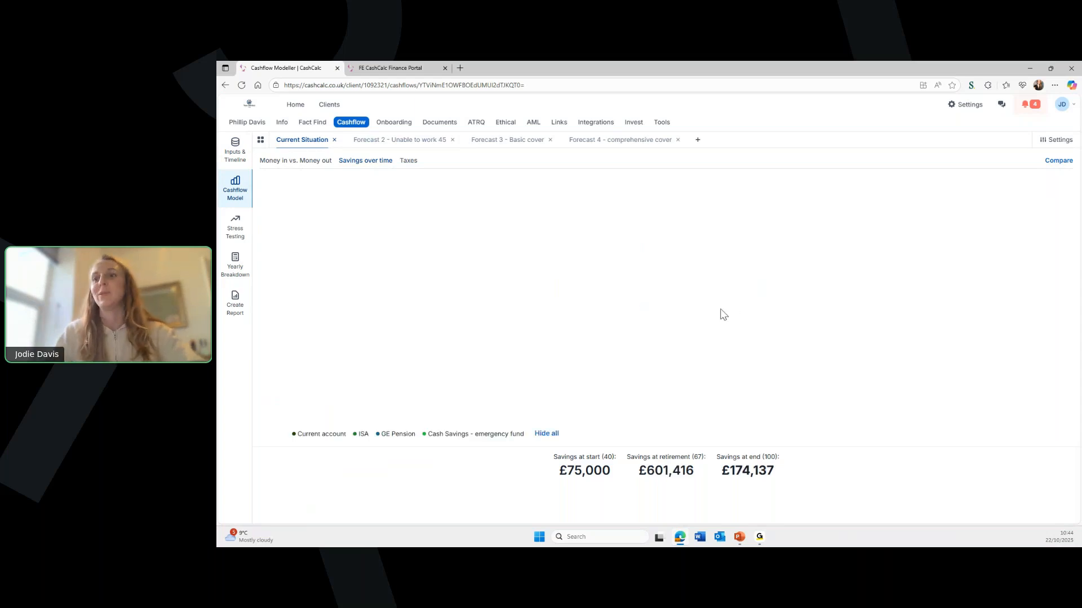
left_click(232, 153)
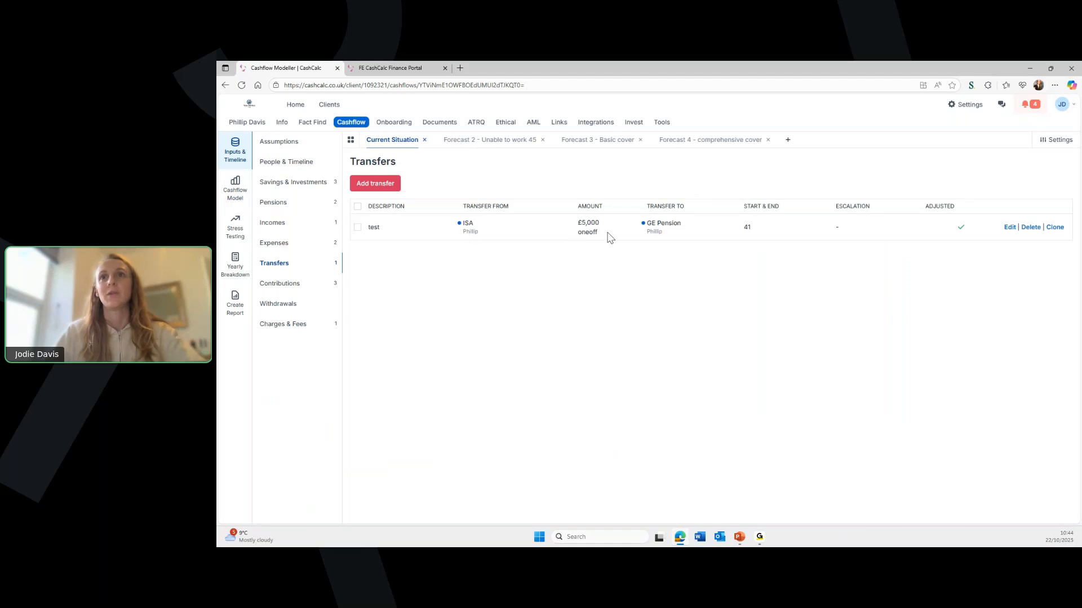
left_click(236, 261)
left_click(235, 228)
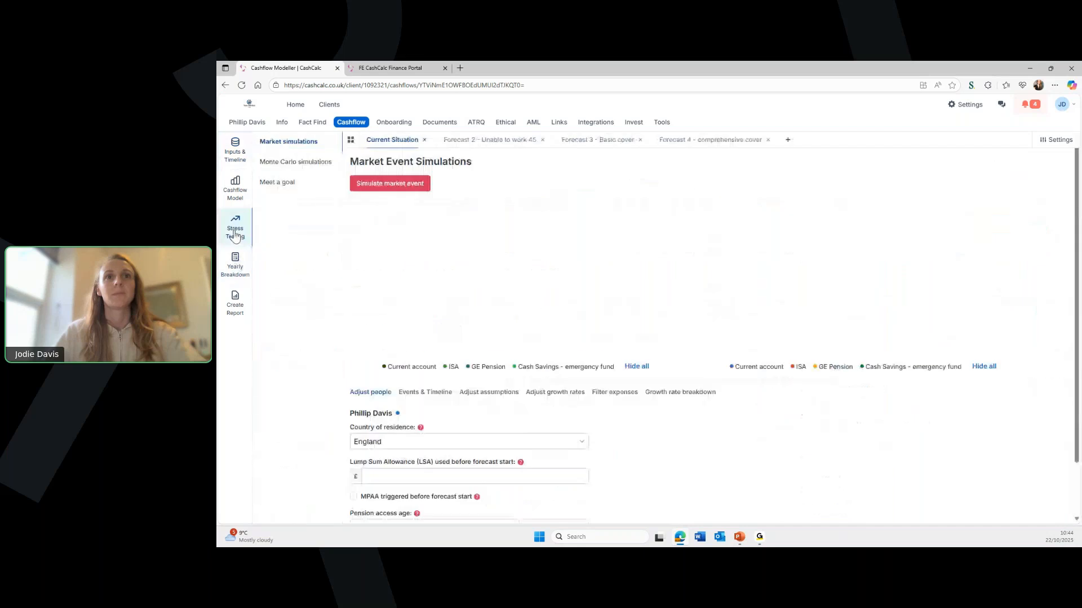
left_click(234, 192)
left_click(235, 149)
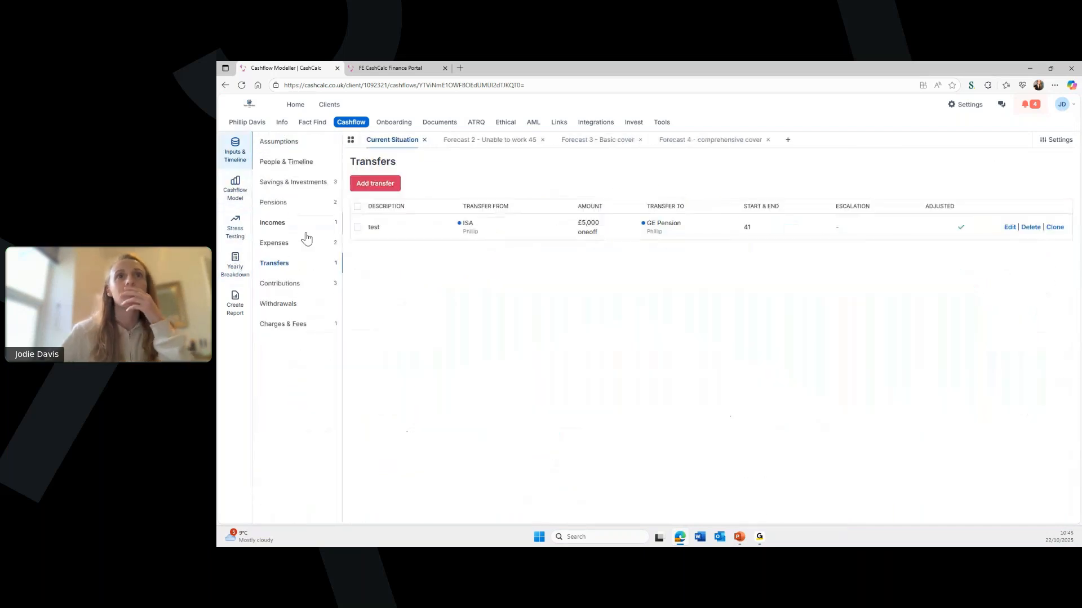
left_click(295, 286)
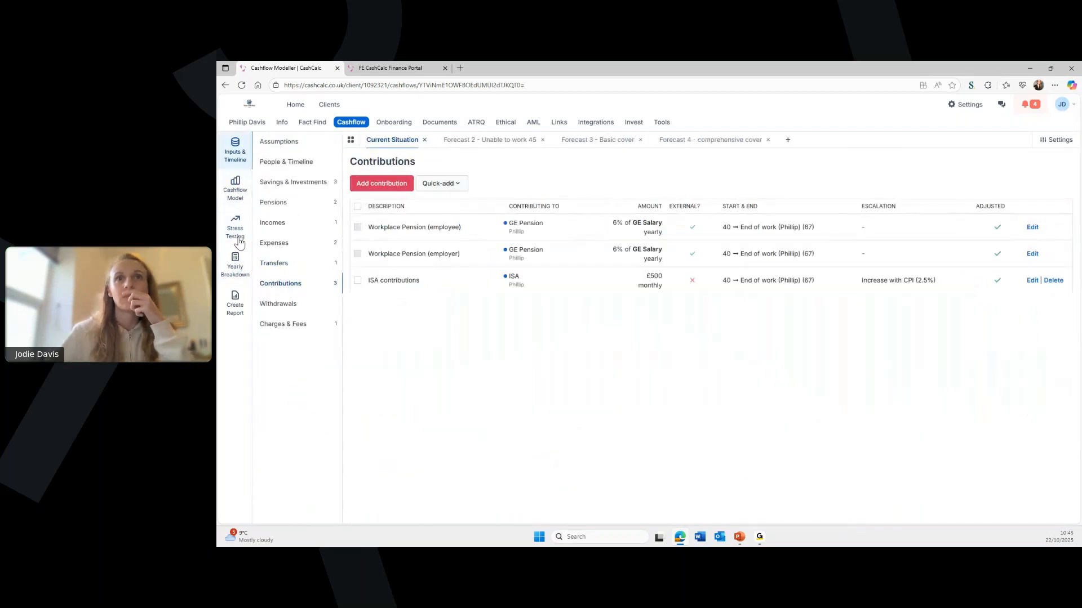
left_click(234, 191)
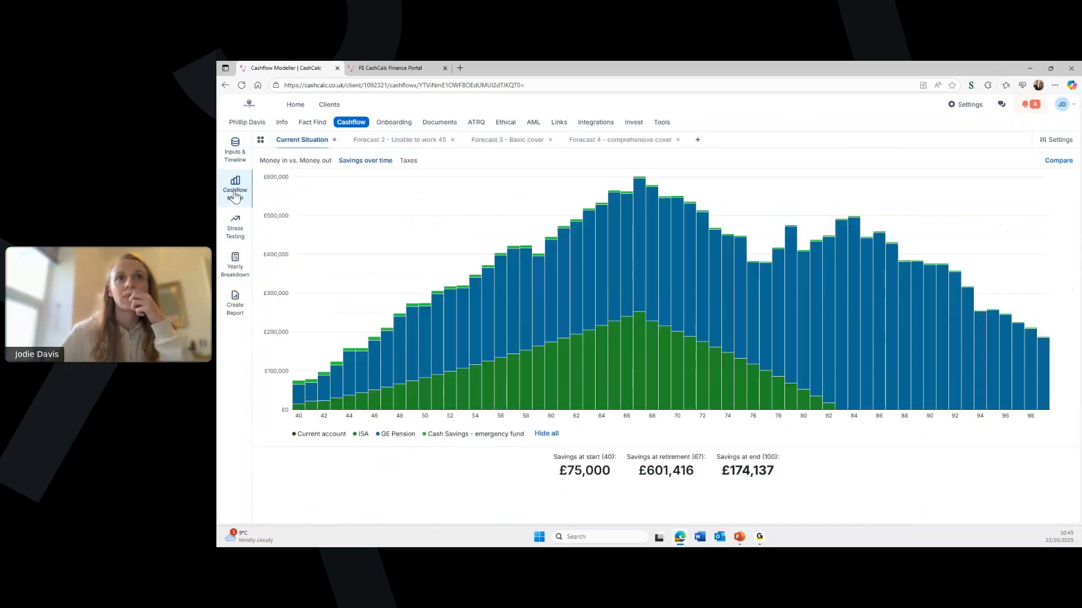
Expand 2026 and highlight the ISA Transfers Out, GE Pension £5,000 Transfers In and tax relief
left_click(235, 265)
scroll(620, 316, "down", 5)
left_click(367, 195)
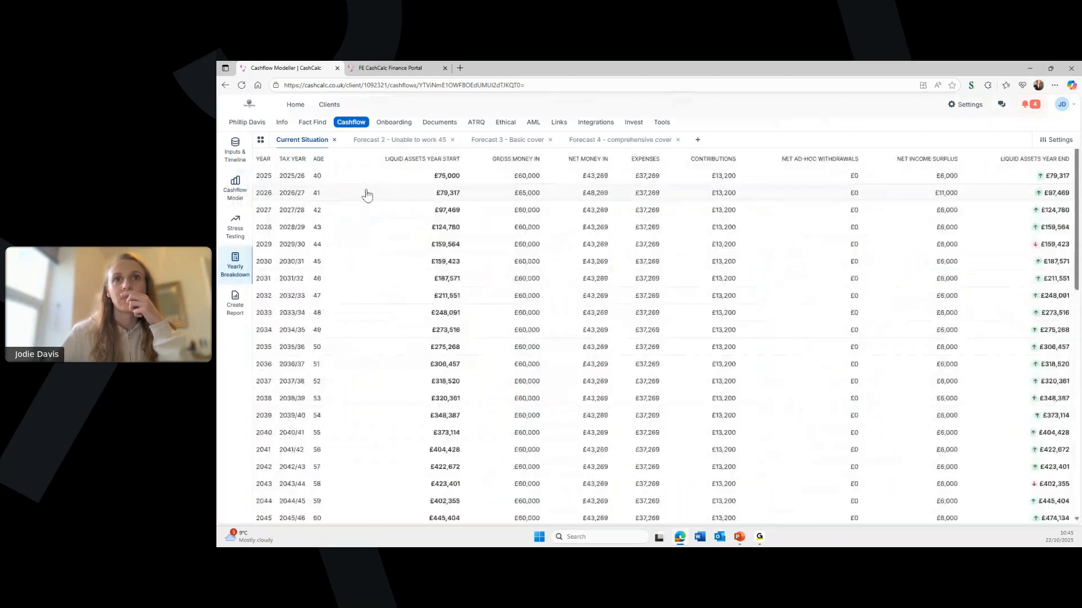
left_click(367, 194)
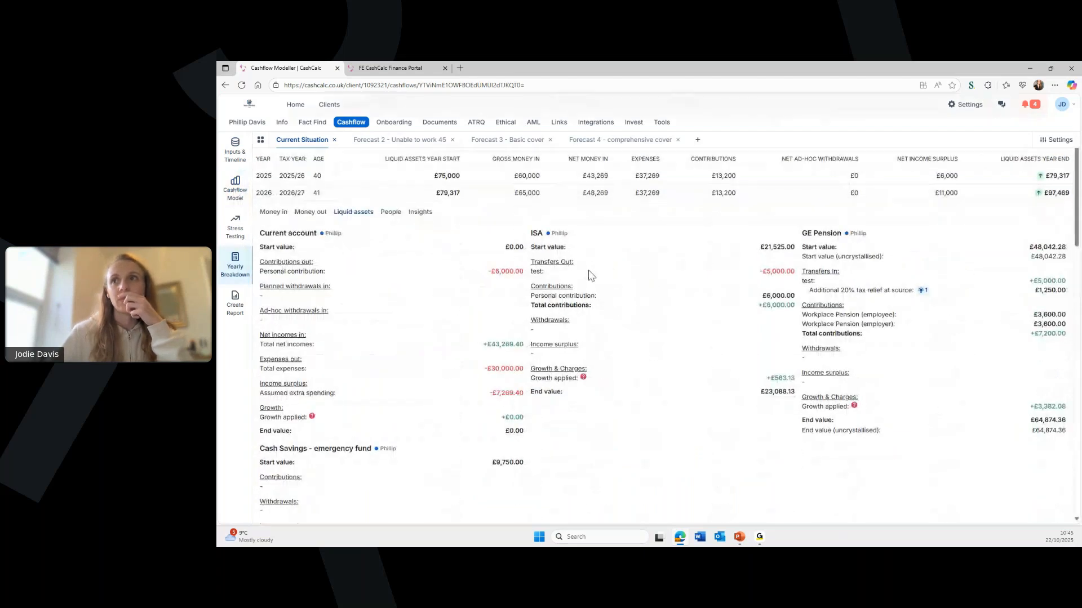
scroll(589, 275, "down", 1)
left_click_drag(759, 227, 790, 229)
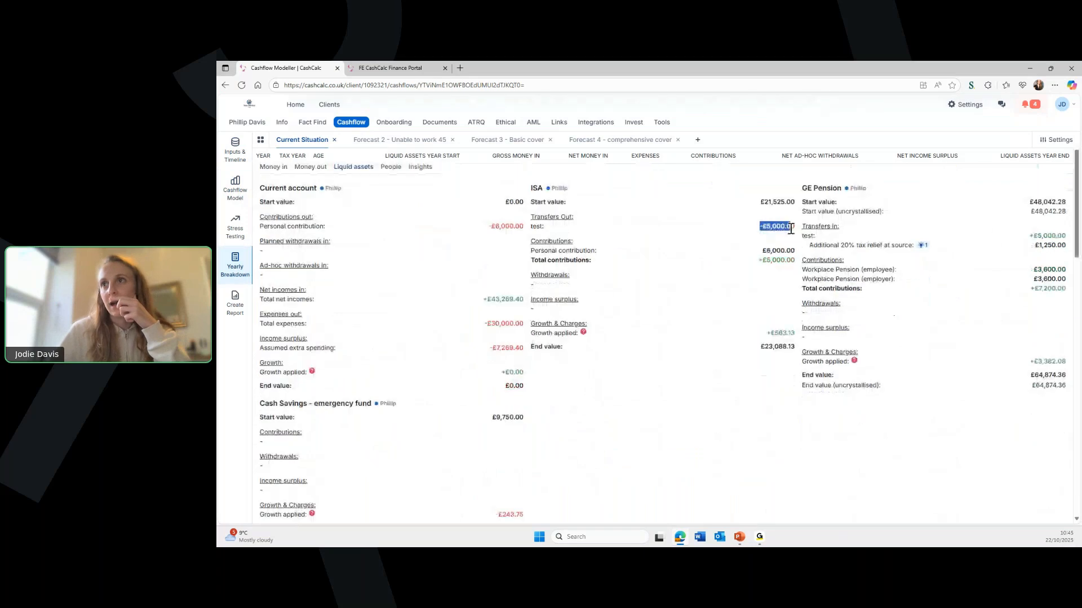
mouse_move(1030, 235)
left_mouse_down()
mouse_move(1053, 236)
mouse_move(1034, 246)
left_mouse_up()
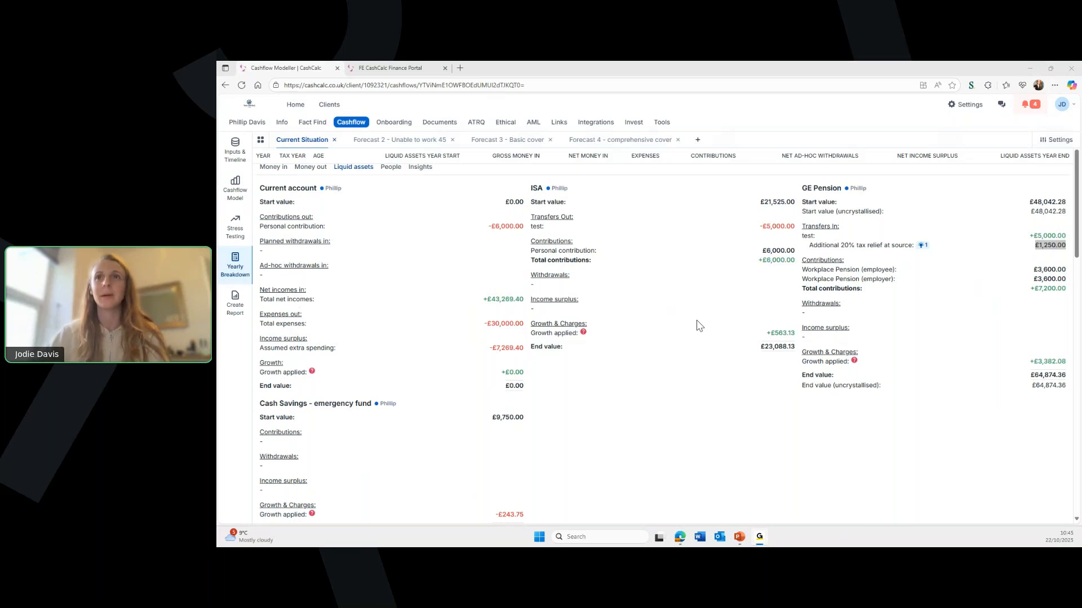
left_click_drag(533, 217, 582, 226)
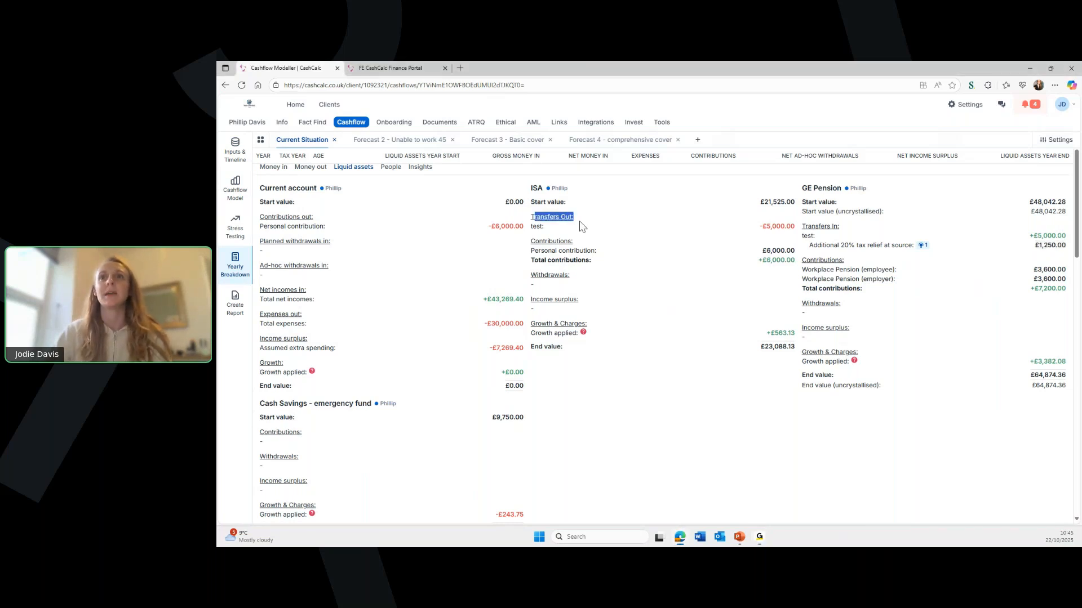
left_click_drag(806, 226, 846, 232)
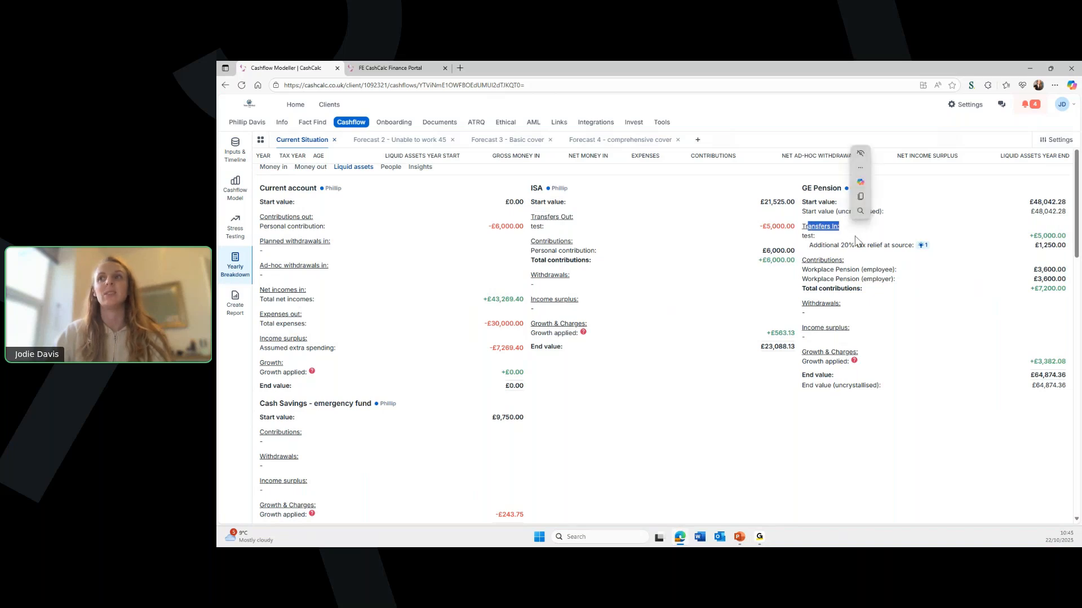
left_click_drag(855, 245, 927, 246)
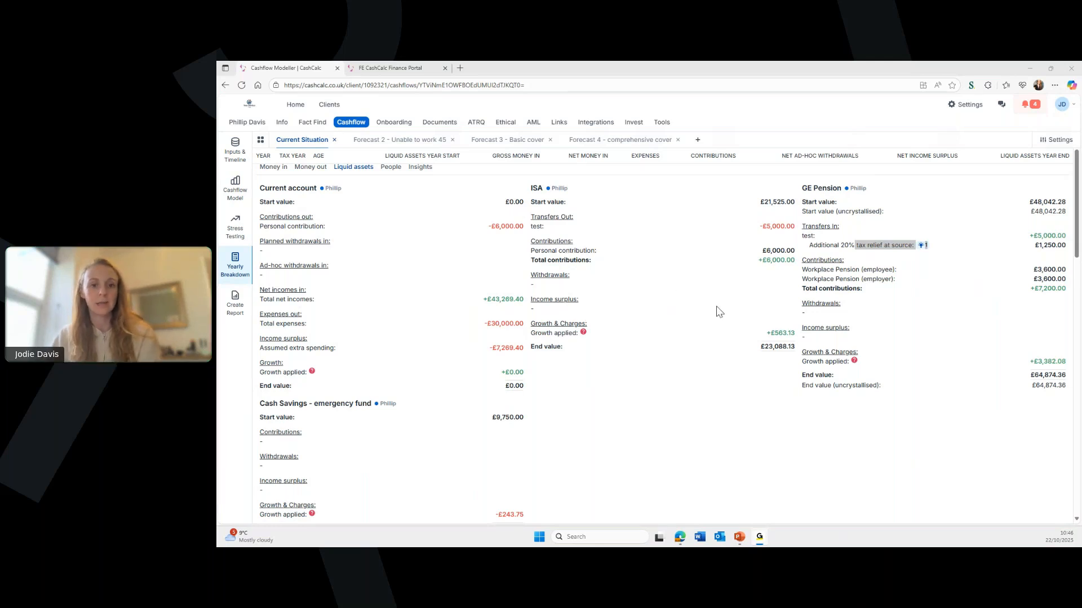
Open the joint couple client and one of its cashflow forecasts
left_click(324, 107)
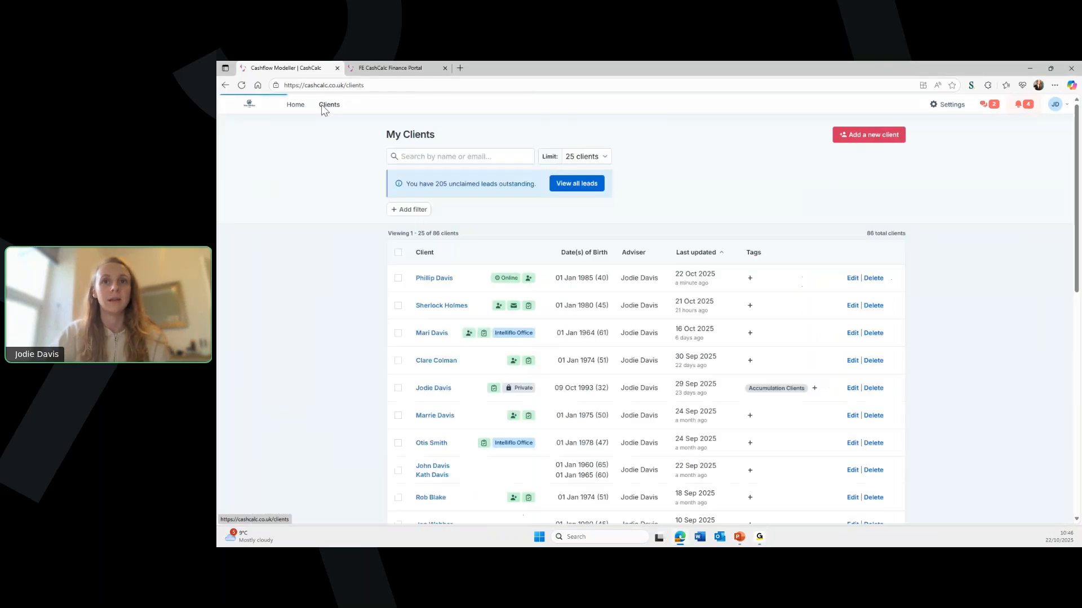
scroll(518, 360, "down", 2)
left_click(433, 381)
left_click(496, 337)
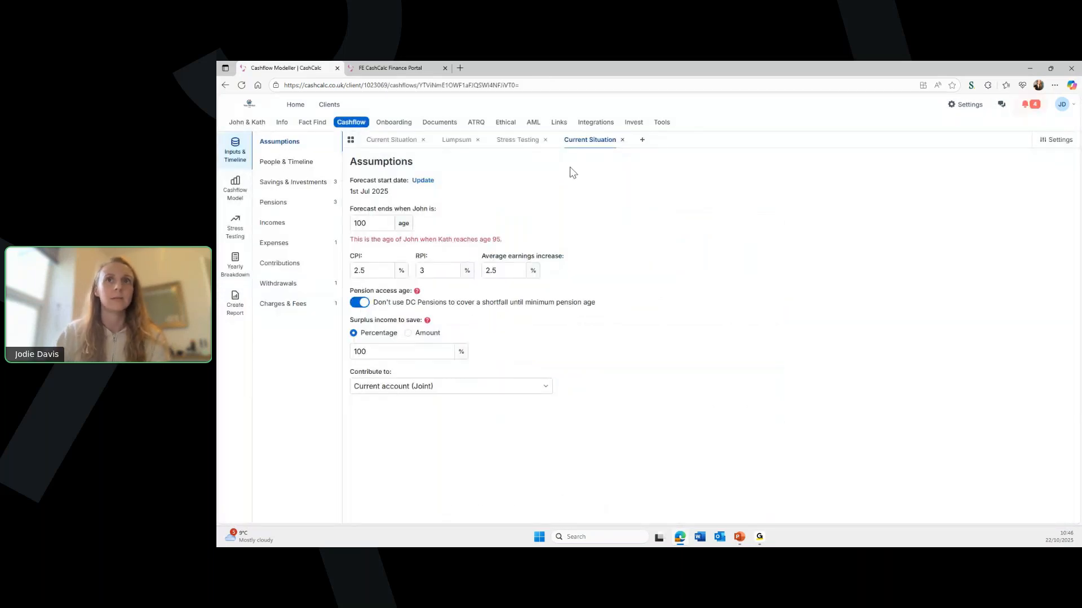
Look over the forecast's savings chart and investments, then open the client's Edit form
left_click(237, 186)
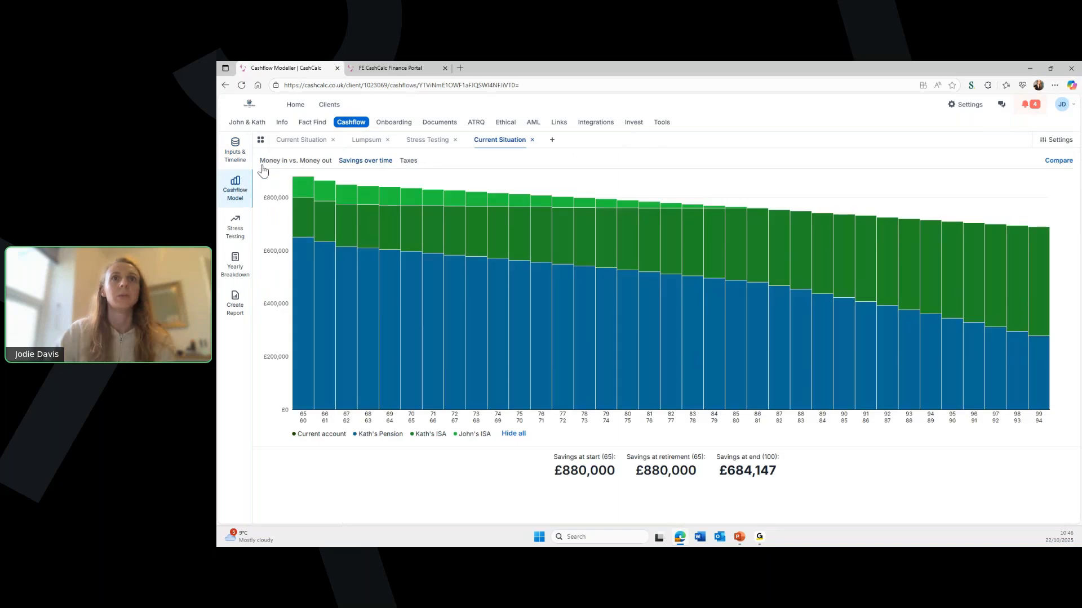
left_click(236, 157)
left_click(308, 184)
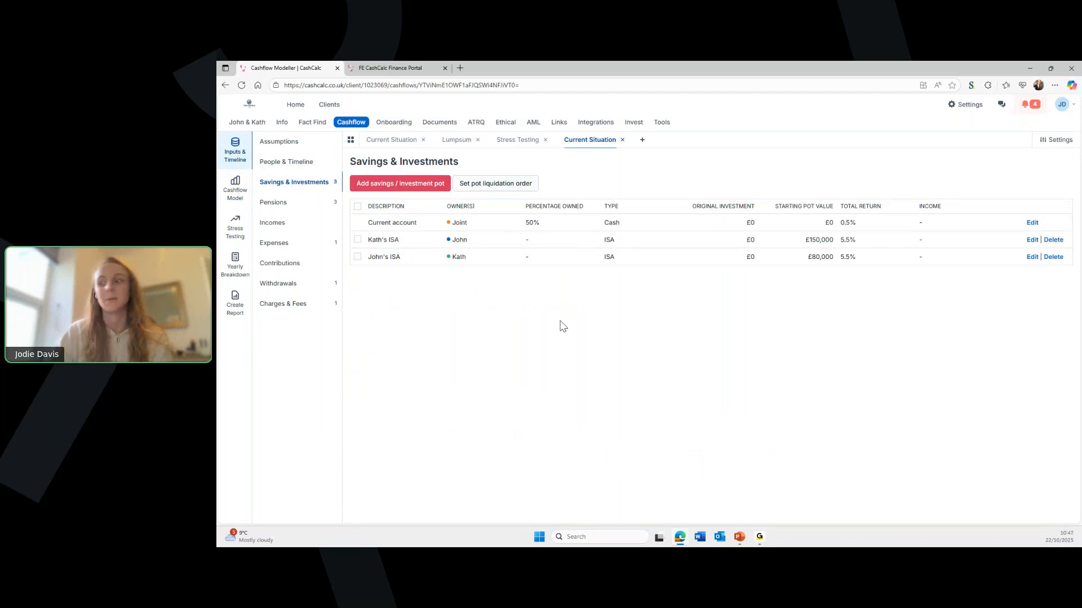
left_click(259, 124)
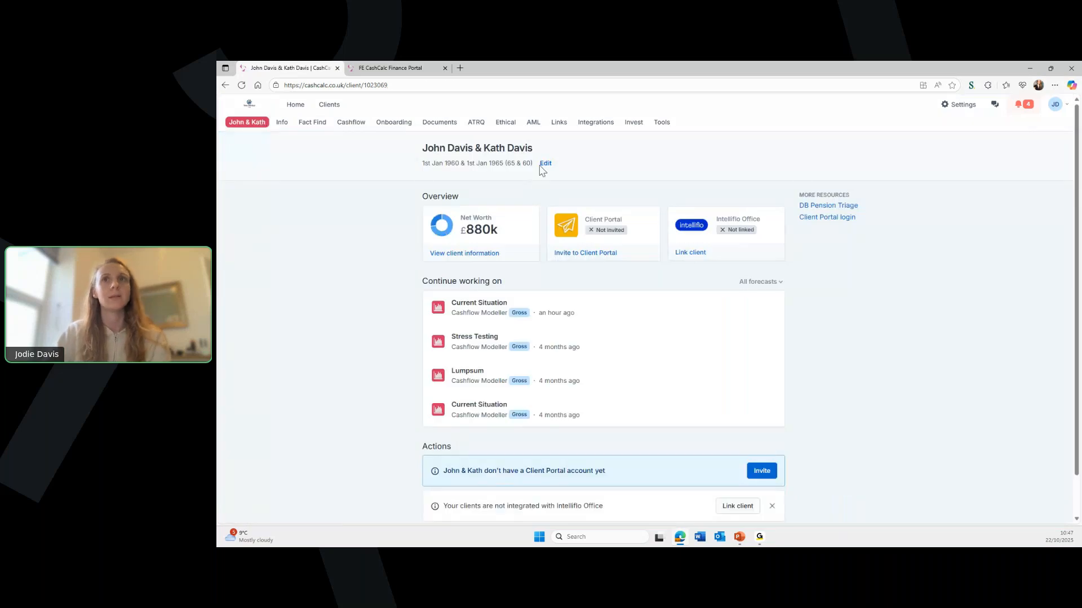
left_click(546, 164)
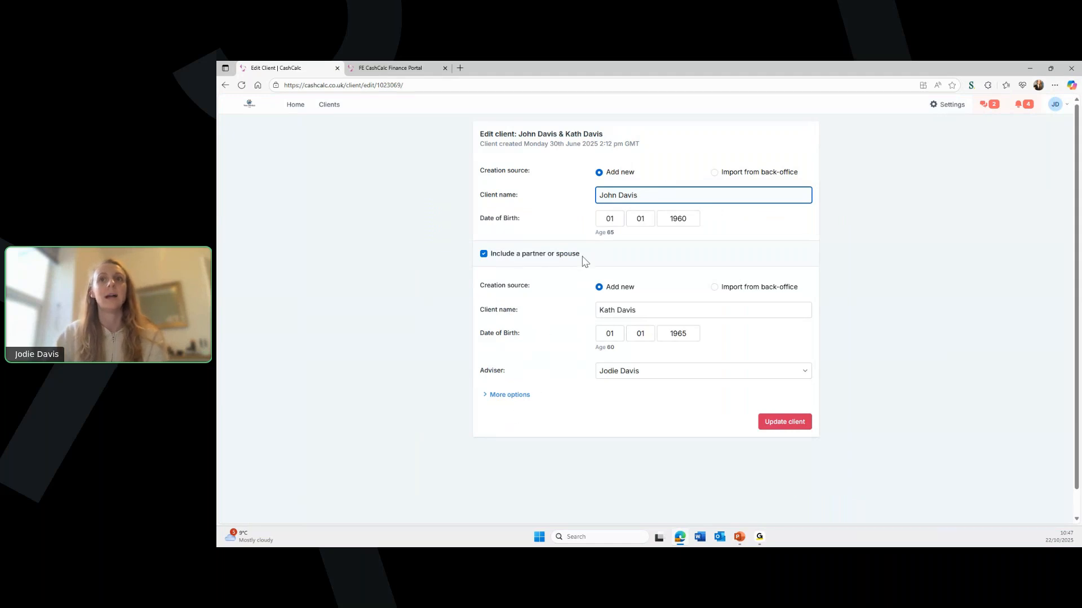
Change the main client's first name and set the birth year's last digit to 5
left_click(484, 256)
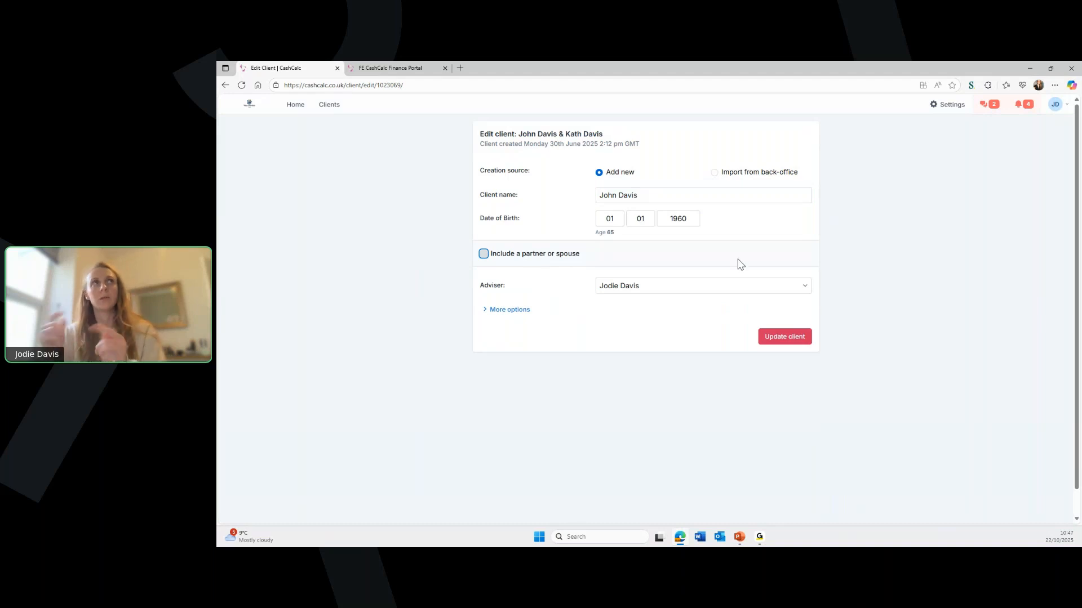
left_click(643, 196)
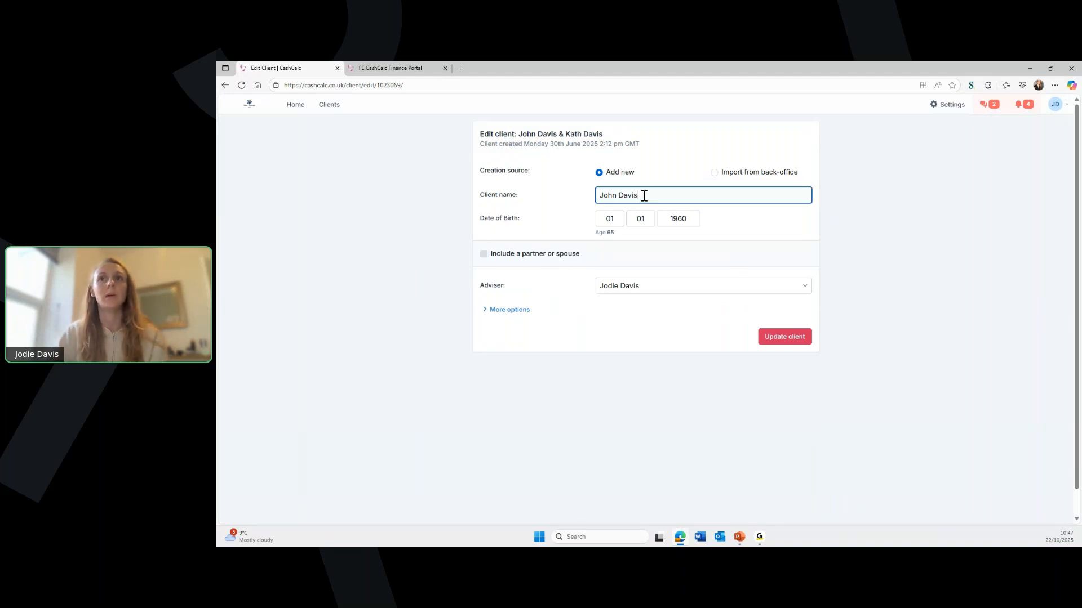
left_click_drag(619, 195, 592, 201)
type("Kath")
left_click(484, 256)
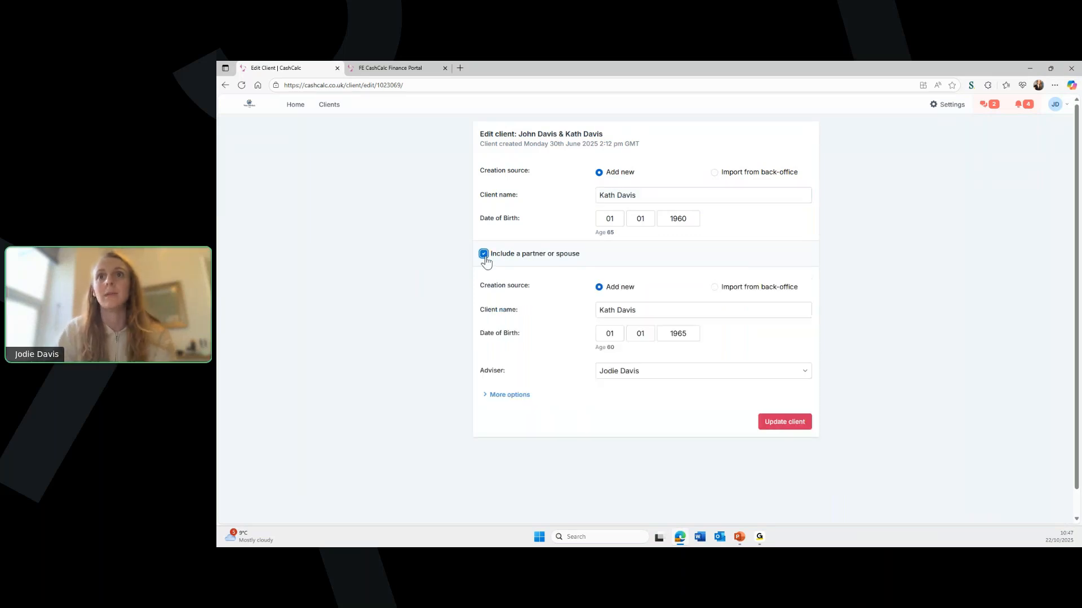
left_click(689, 220)
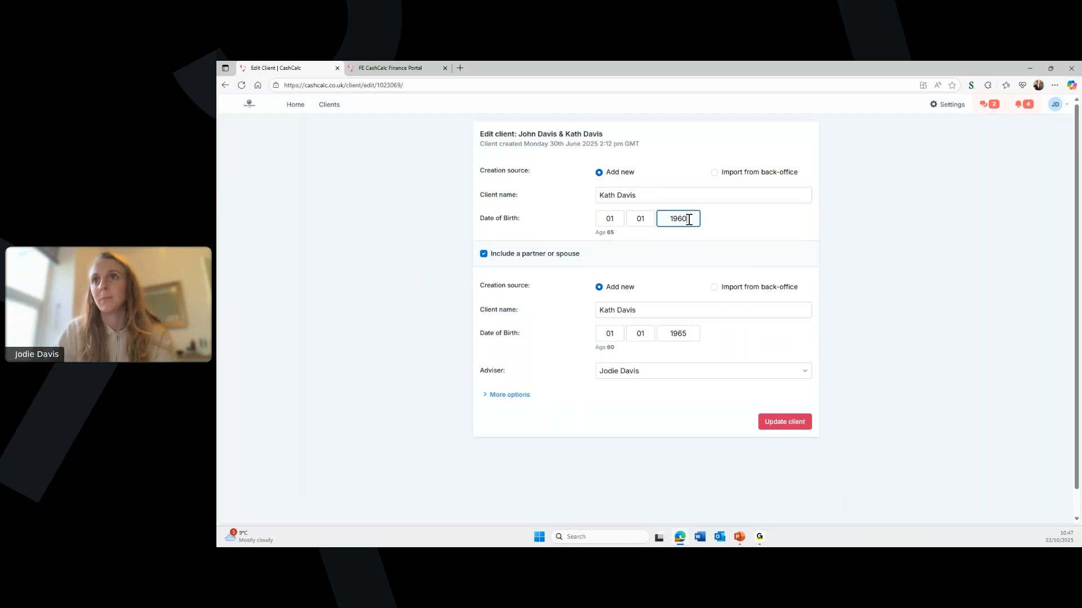
key("BackSpace")
type("5")
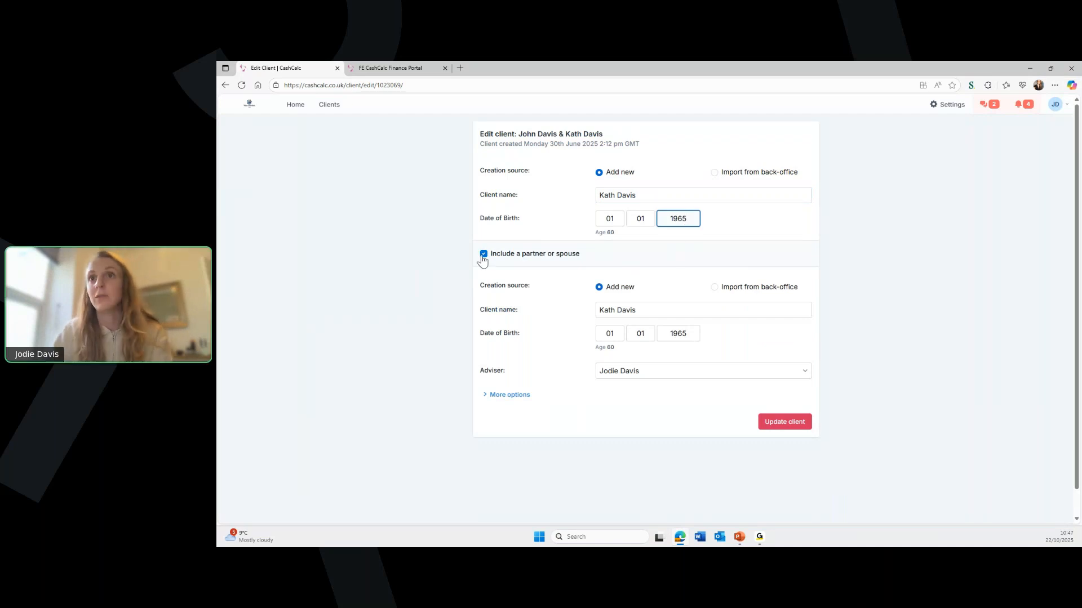
Toggle the partner option, reveal extra client options, and save the client
left_click(483, 255)
left_click(682, 311)
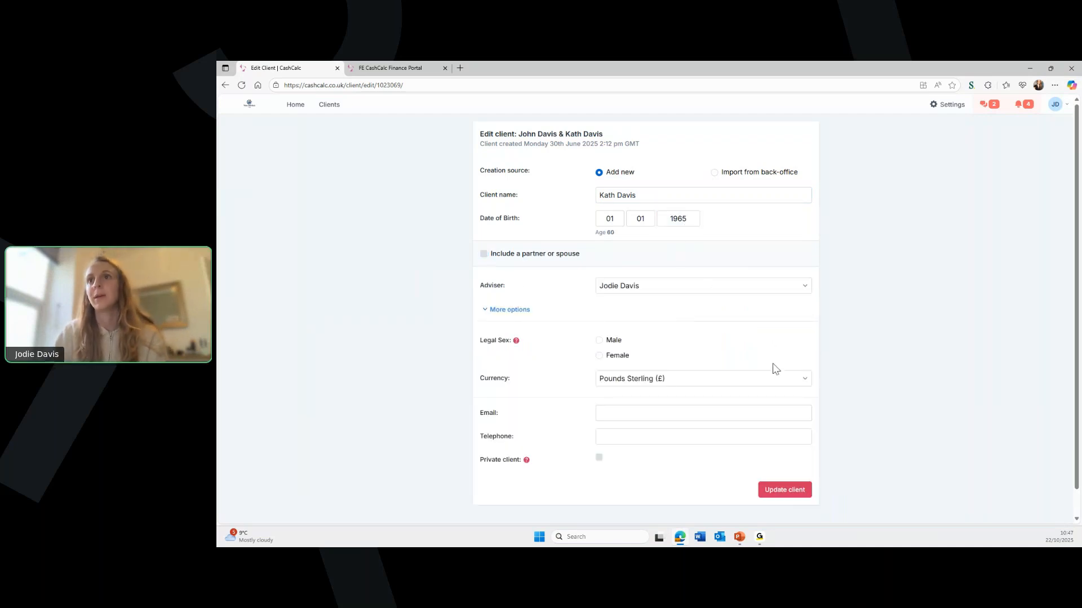
left_click(483, 254)
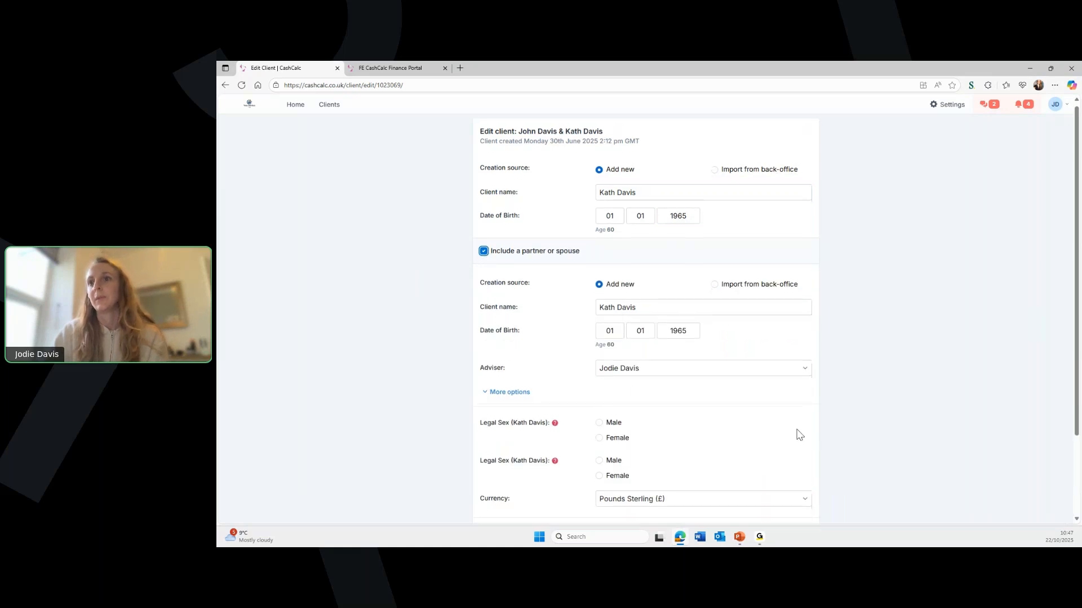
scroll(799, 435, "down", 2)
left_click(777, 509)
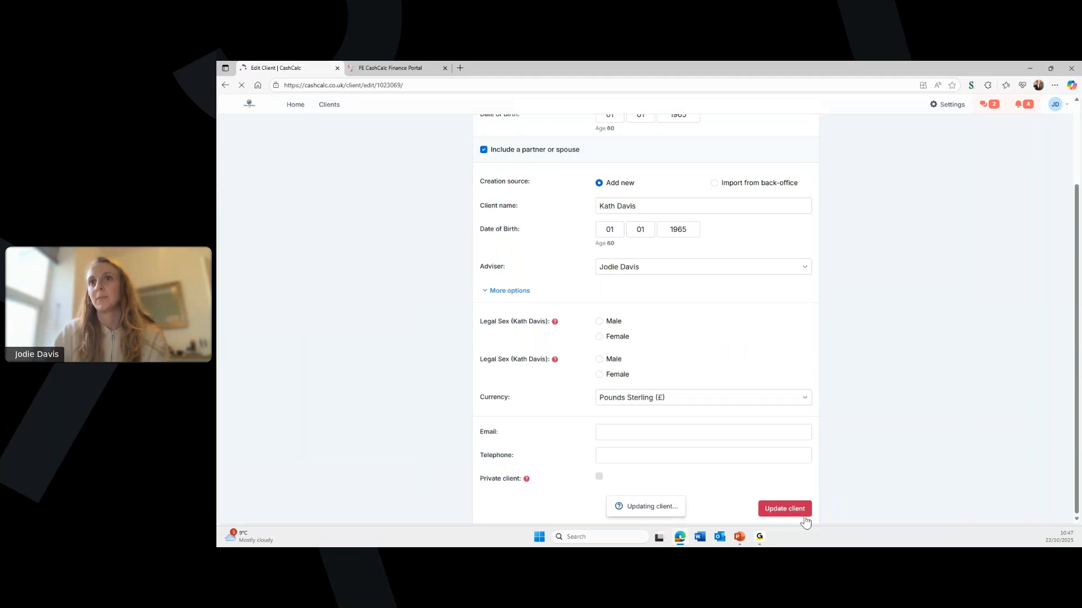
Reopen the client's details, untick the partner and save the client as a single person
left_click(545, 164)
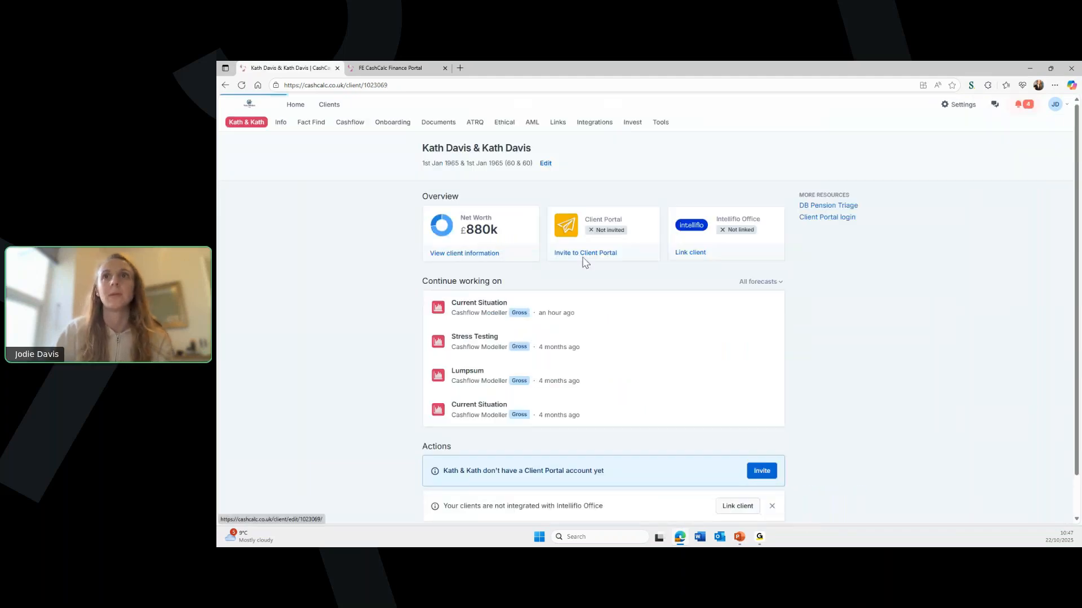
left_click(484, 254)
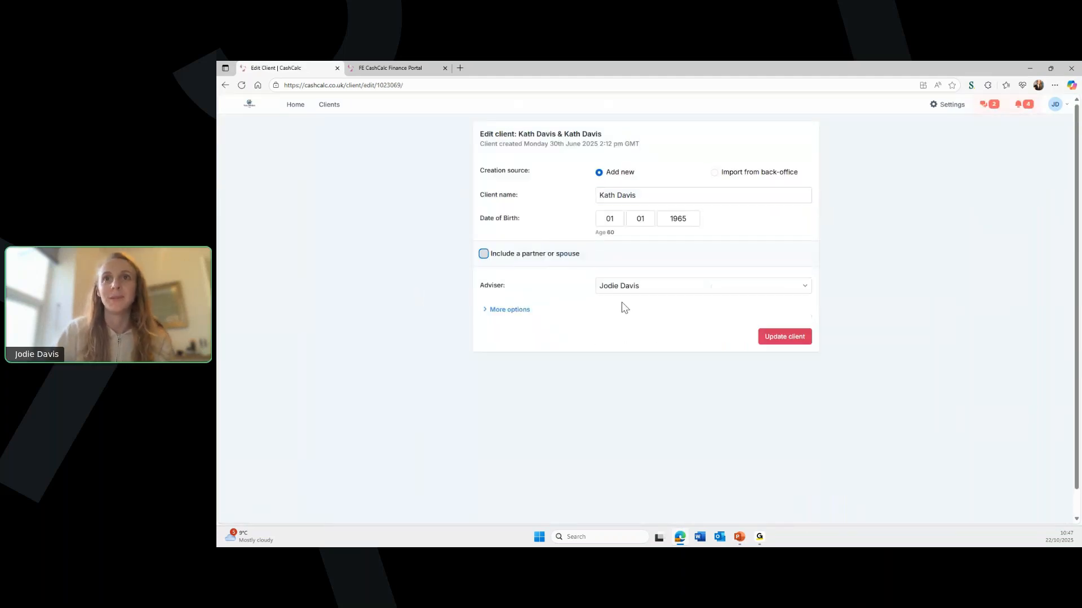
left_click(784, 337)
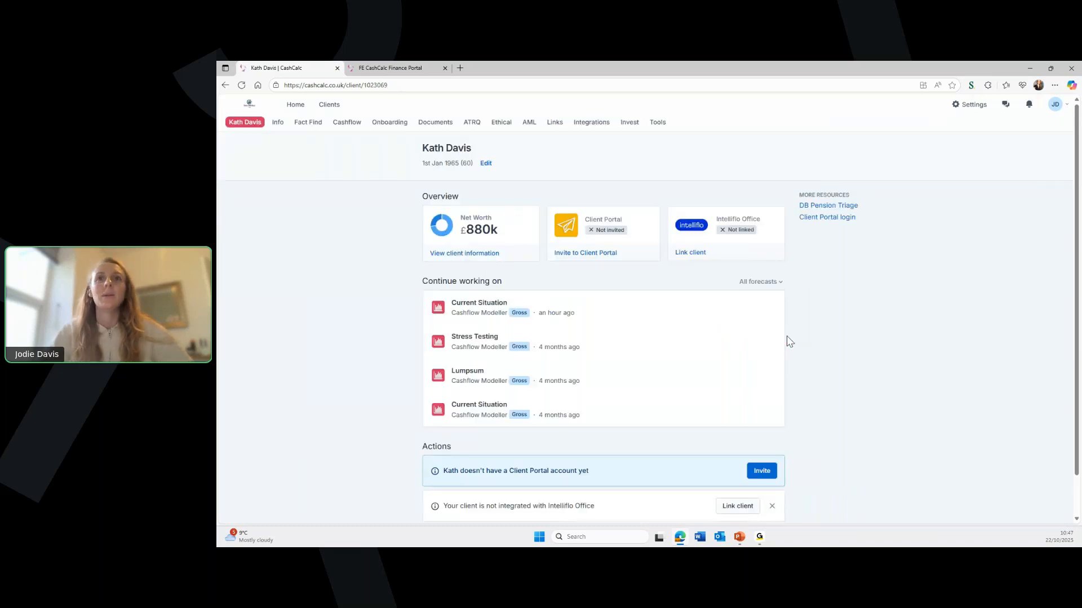
left_click(347, 123)
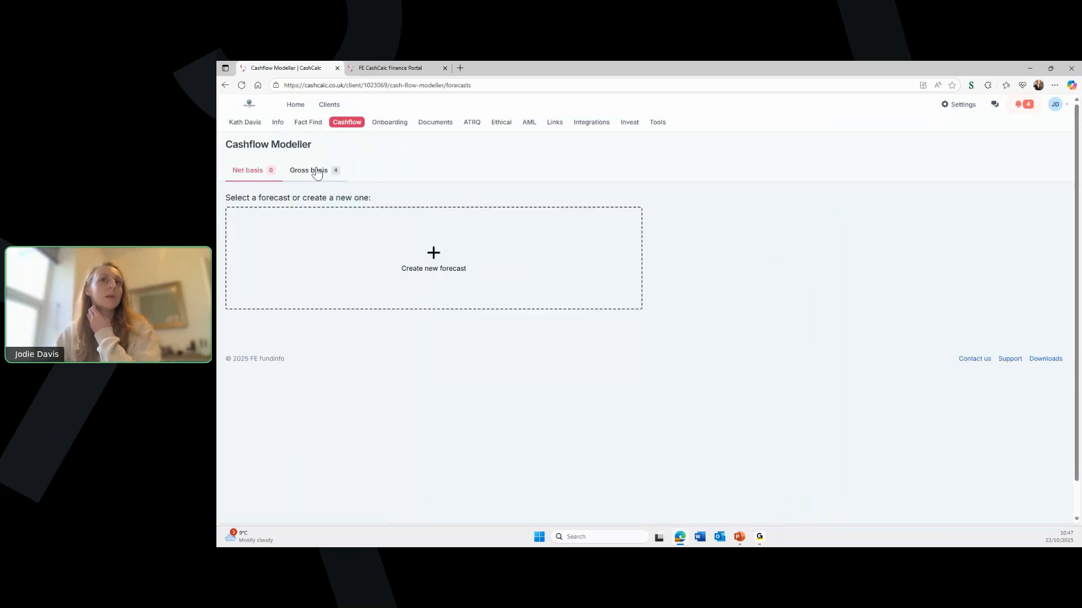
Open the Current Situation forecast from the gross basis forecasts
left_click(318, 172)
scroll(563, 374, "down", 2)
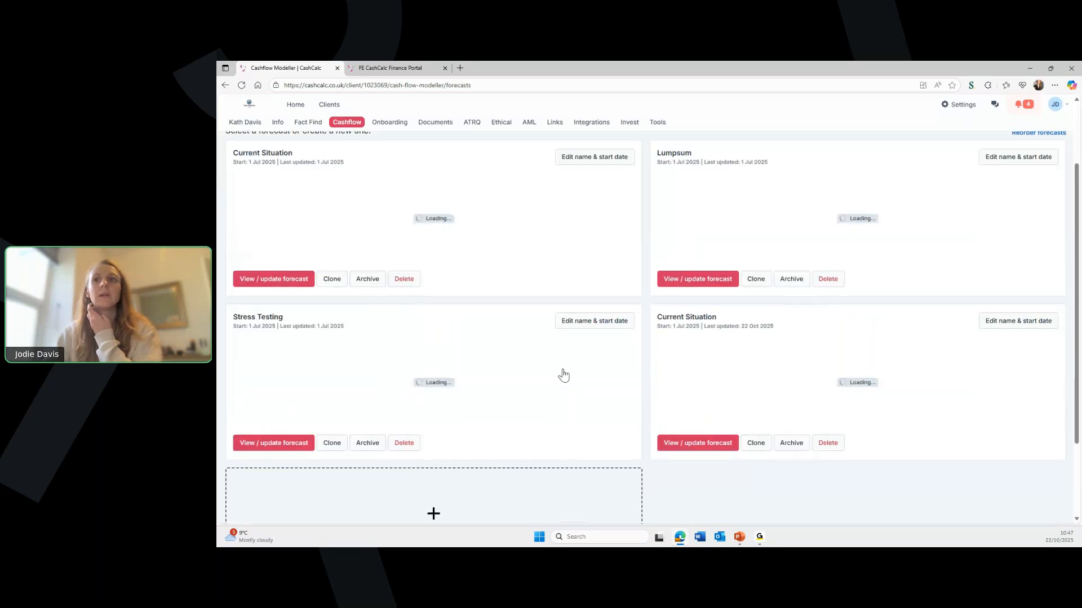
scroll(717, 333, "down", 1)
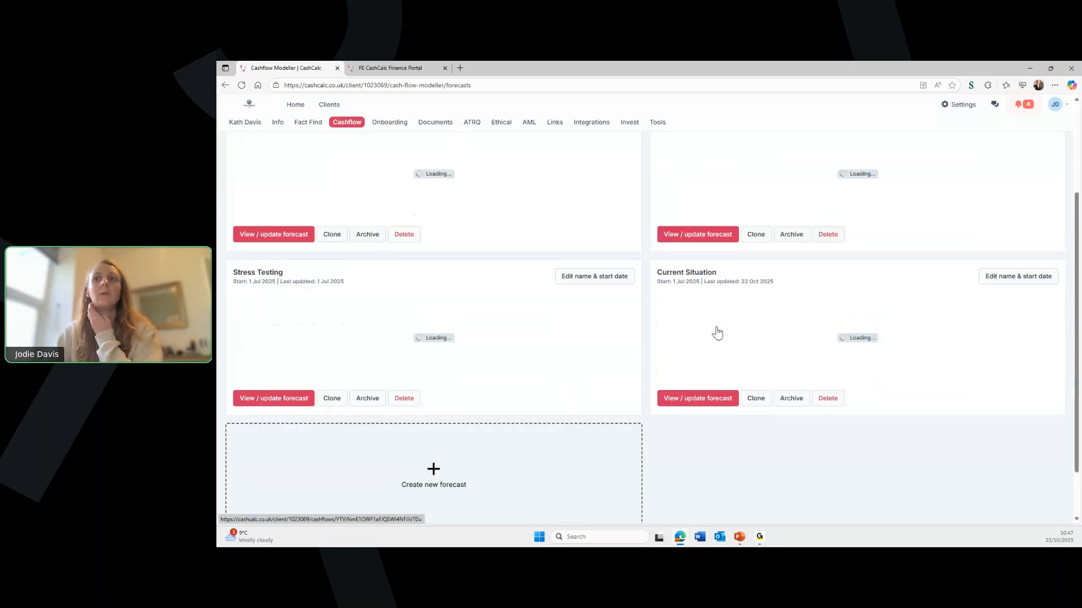
left_click(696, 401)
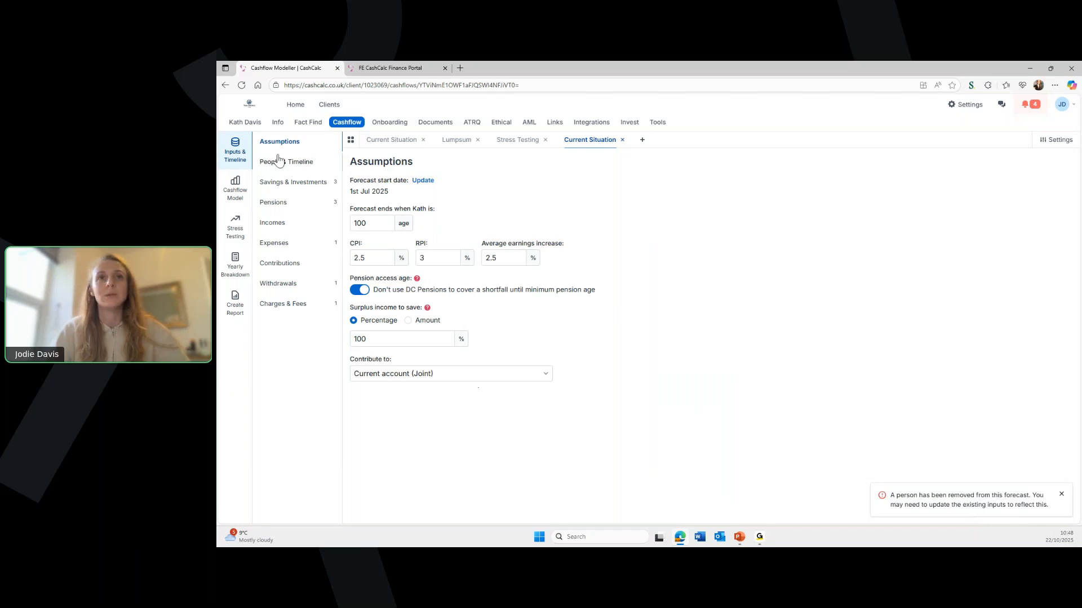
Review its Savings & Investments and Pensions, then return to the client list
left_click(294, 182)
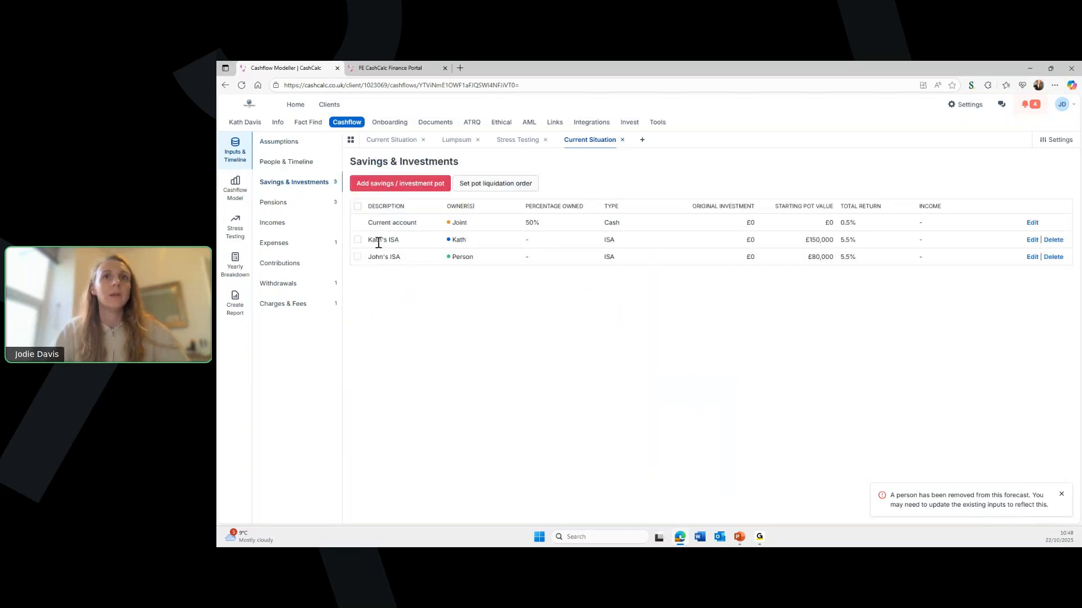
left_click(278, 207)
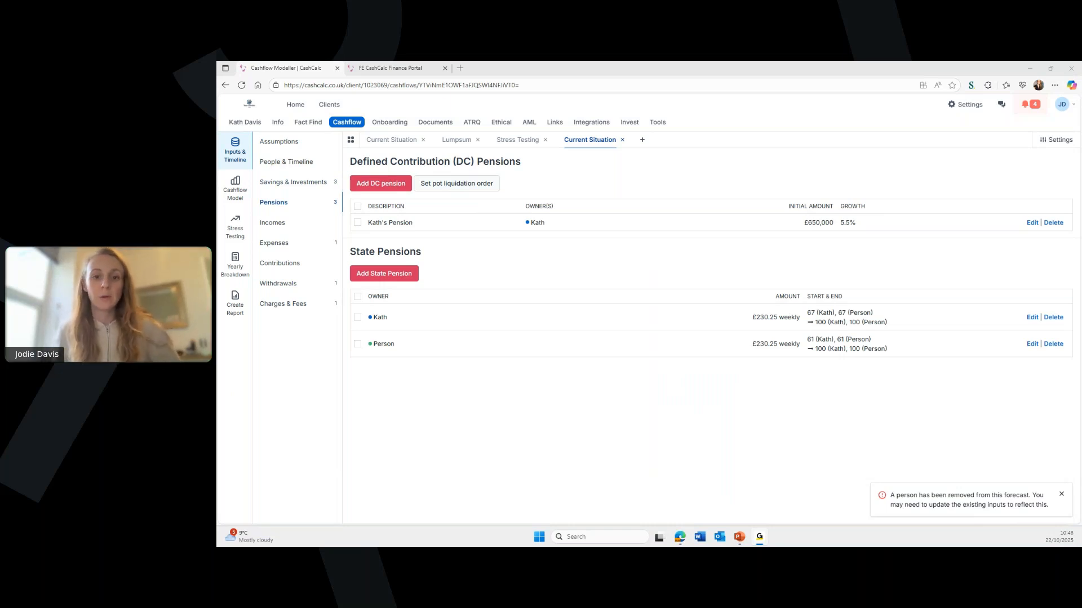
left_click(330, 110)
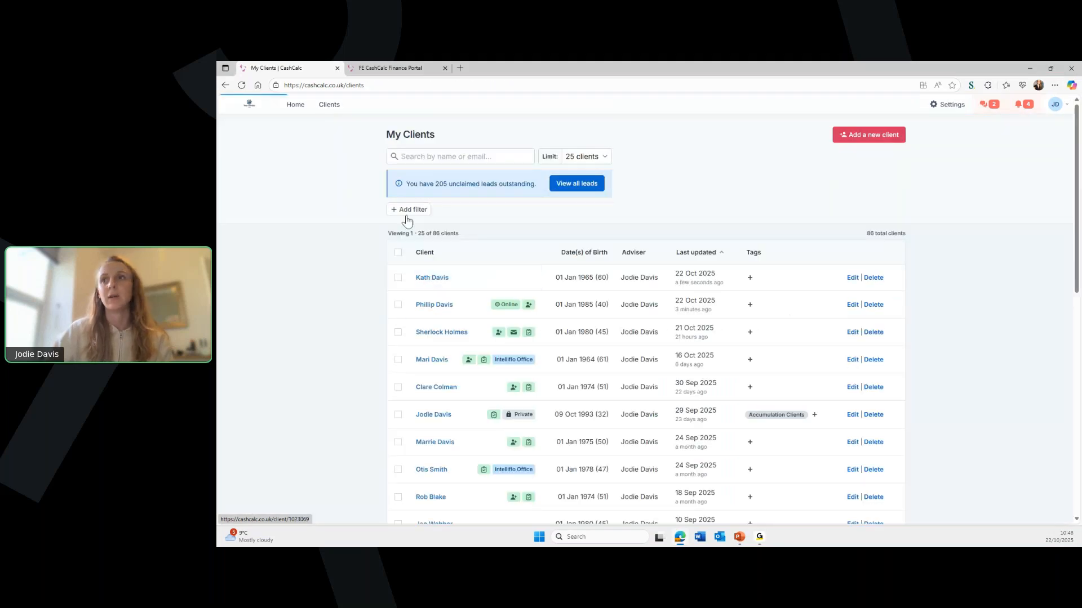
Include a partner, enter the partner's name, save the client, and open Current Situation
left_click(496, 276)
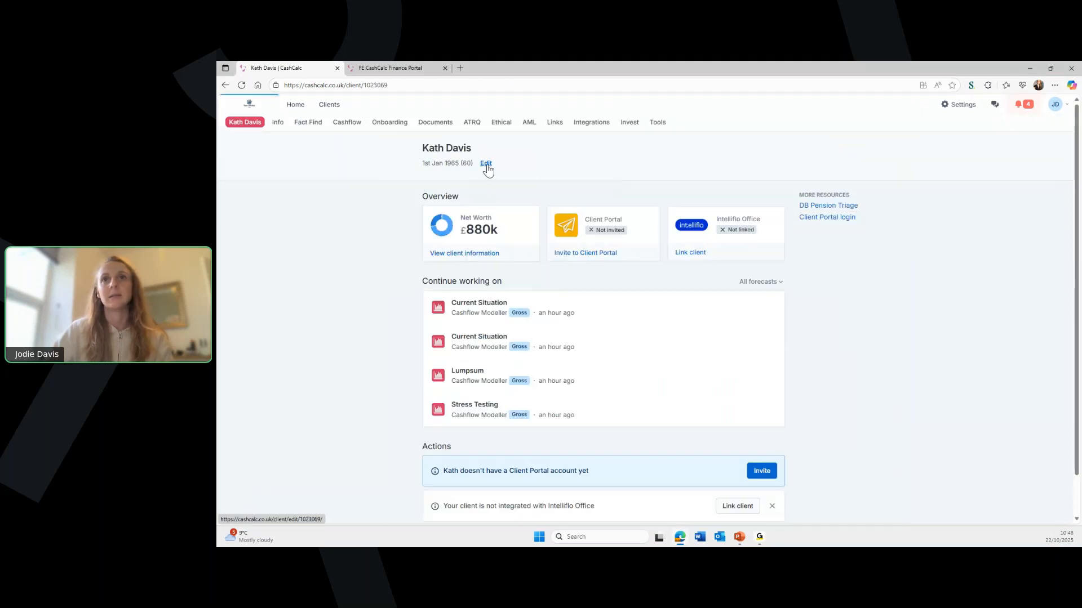
left_click(486, 164)
left_click(482, 255)
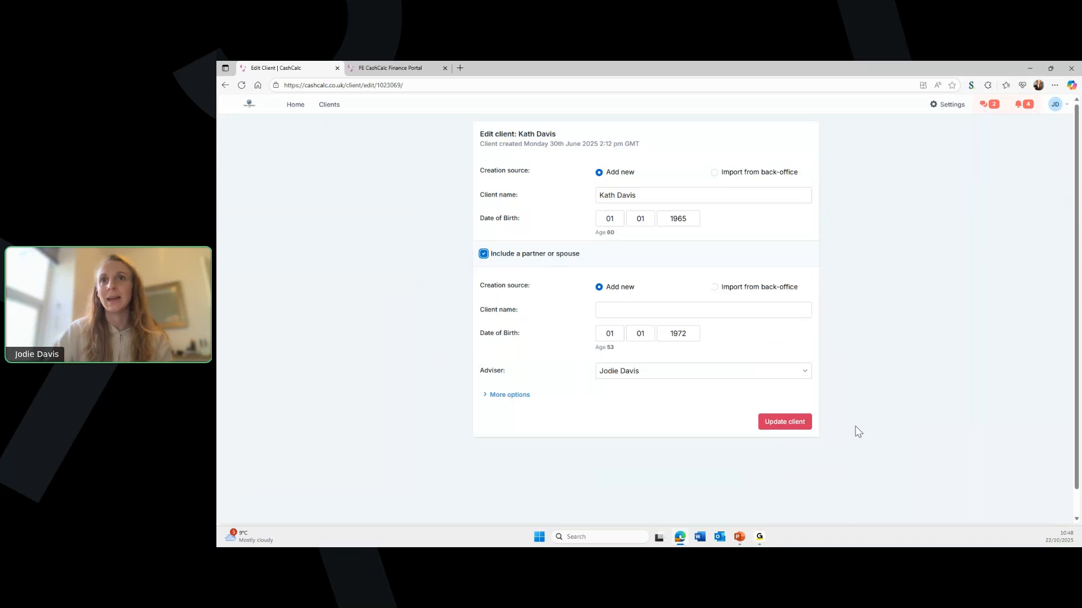
left_click(668, 313)
type("jo")
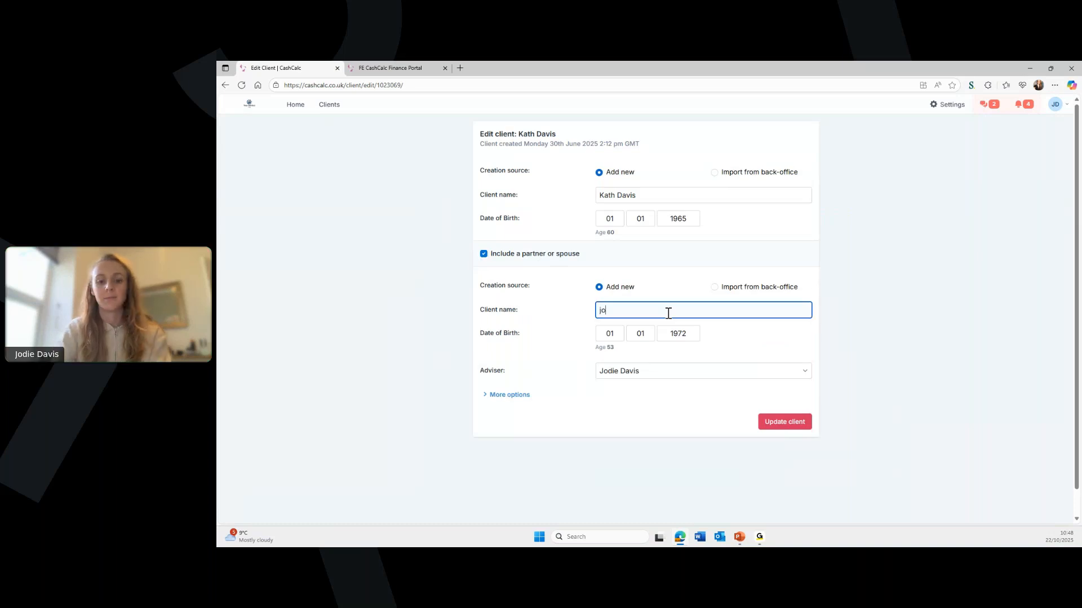
type("n Davis")
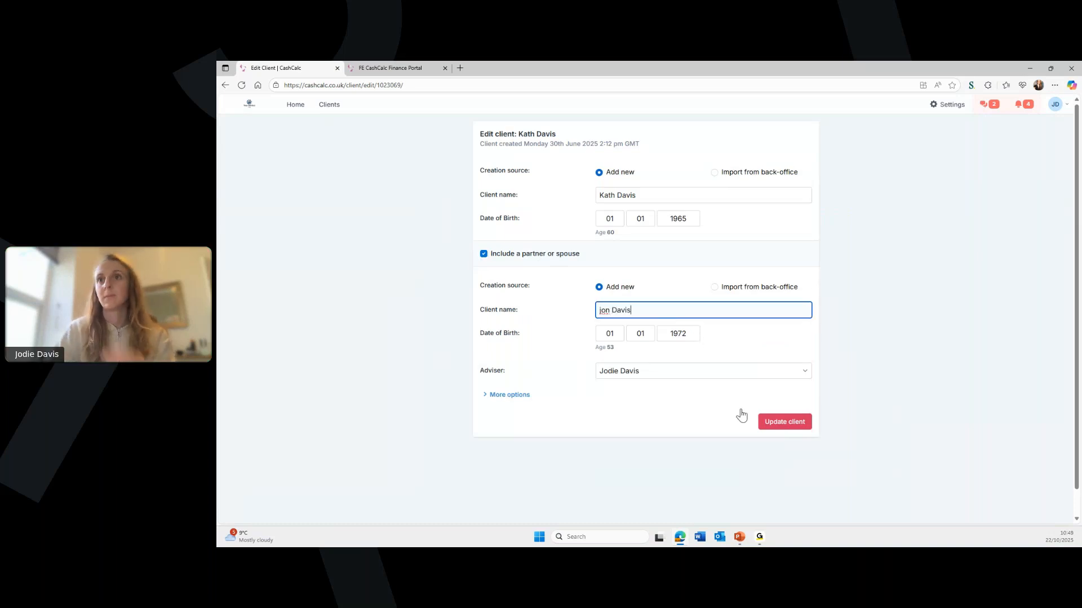
left_click(786, 424)
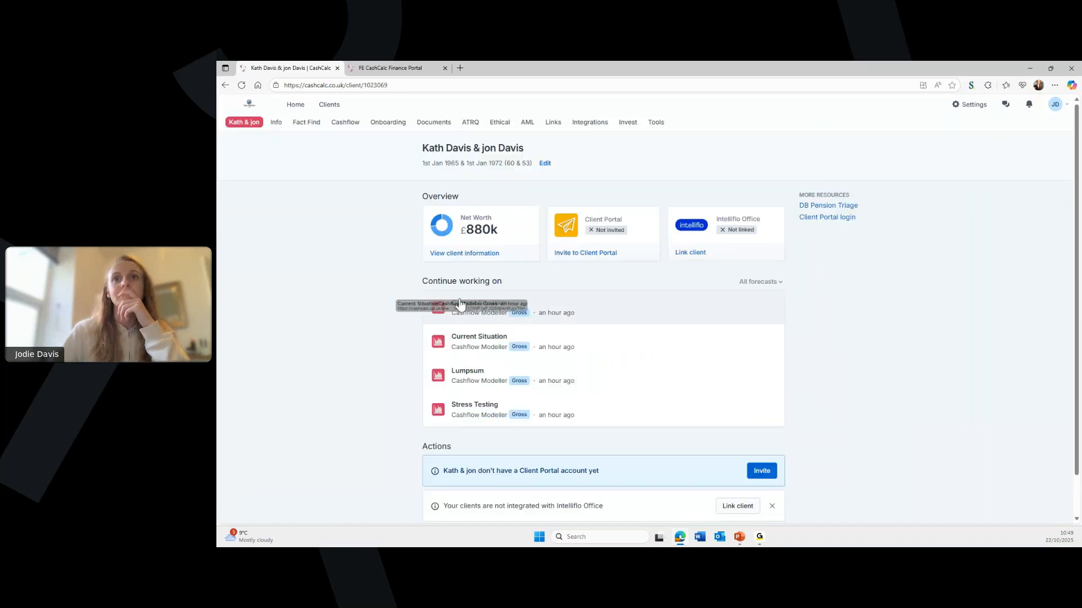
left_click(470, 311)
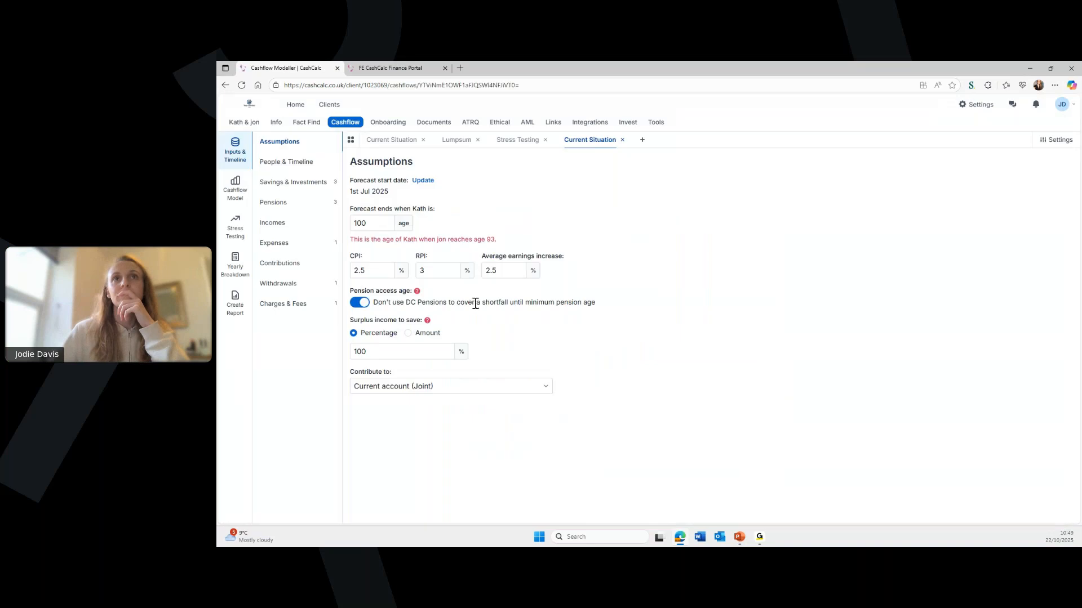
Place an Other event on the timeline at about age 97, dismiss the error, view Pensions
left_click(320, 162)
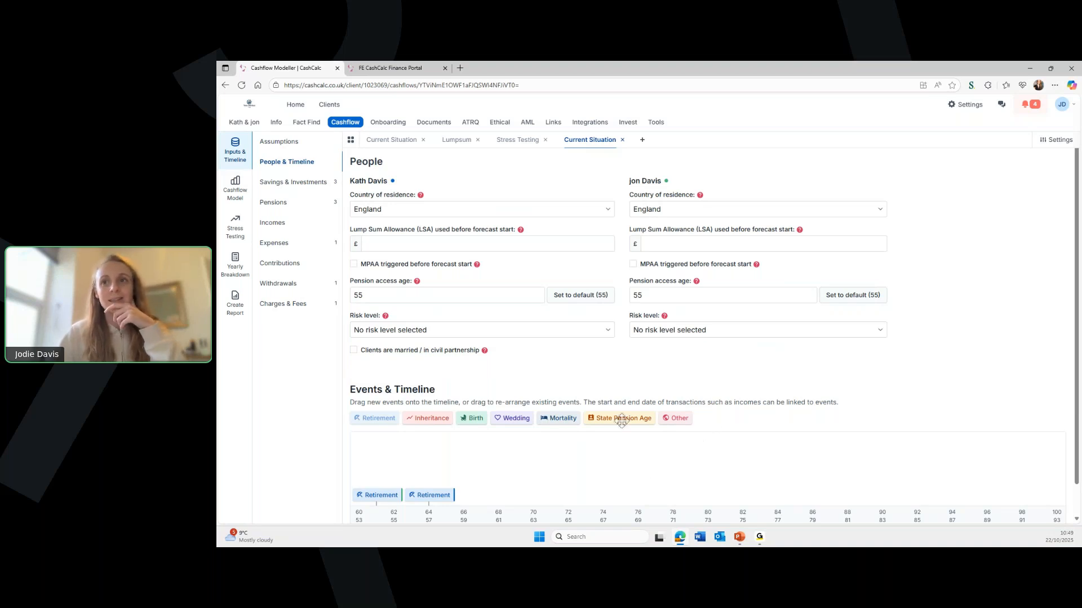
left_click_drag(680, 418, 628, 485)
left_click(661, 462)
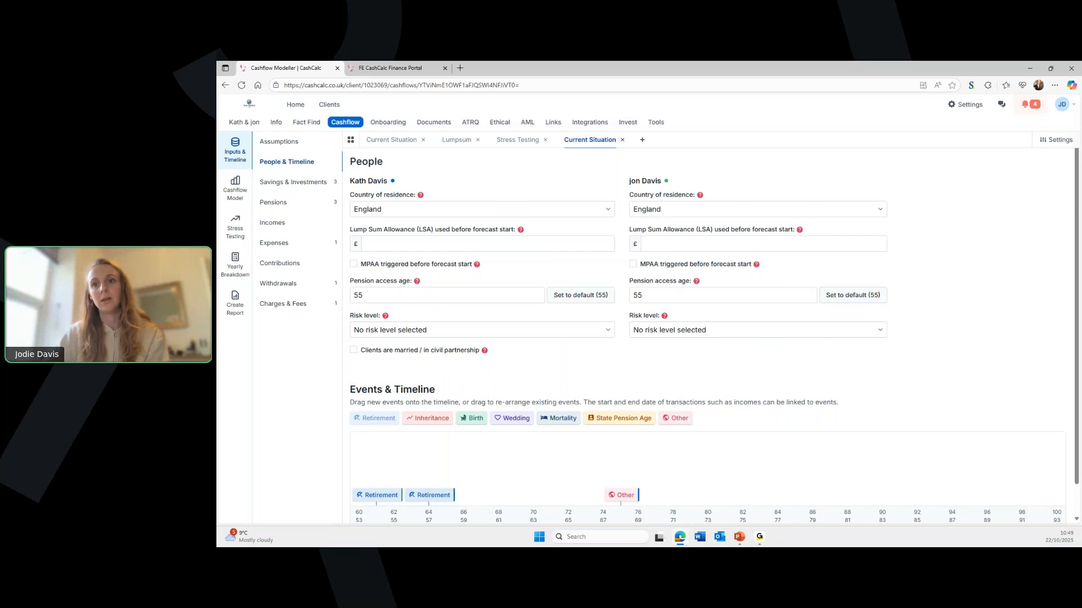
left_click_drag(622, 495, 1006, 485)
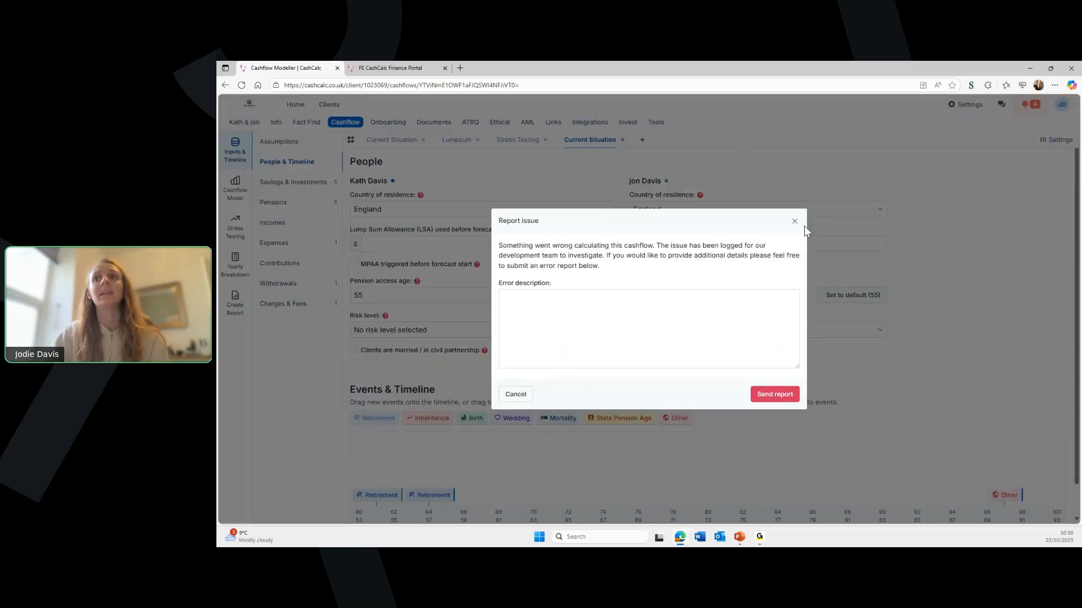
left_click(795, 222)
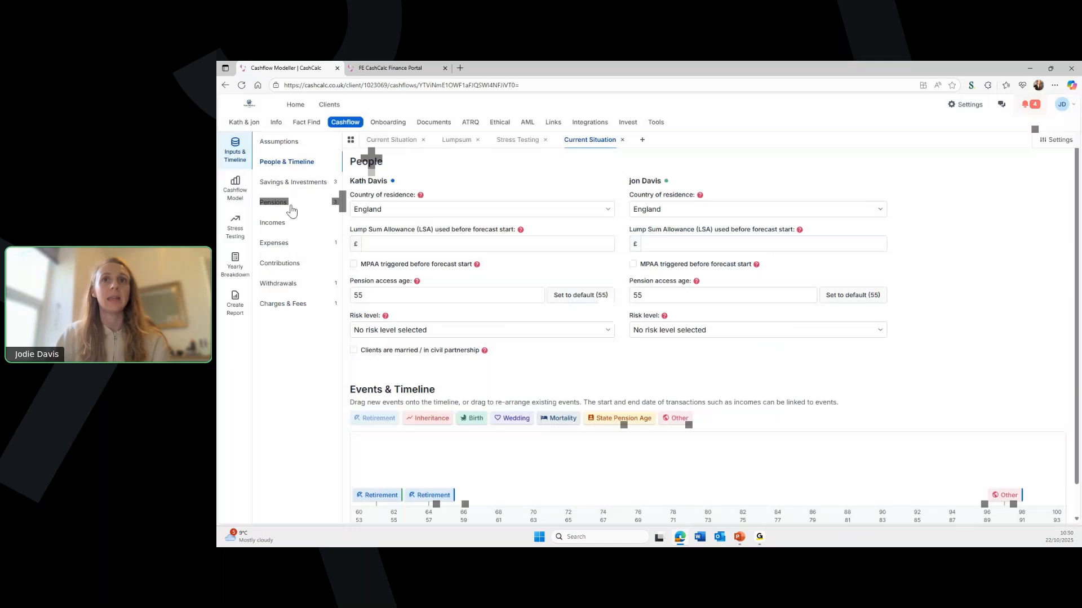
left_click(291, 211)
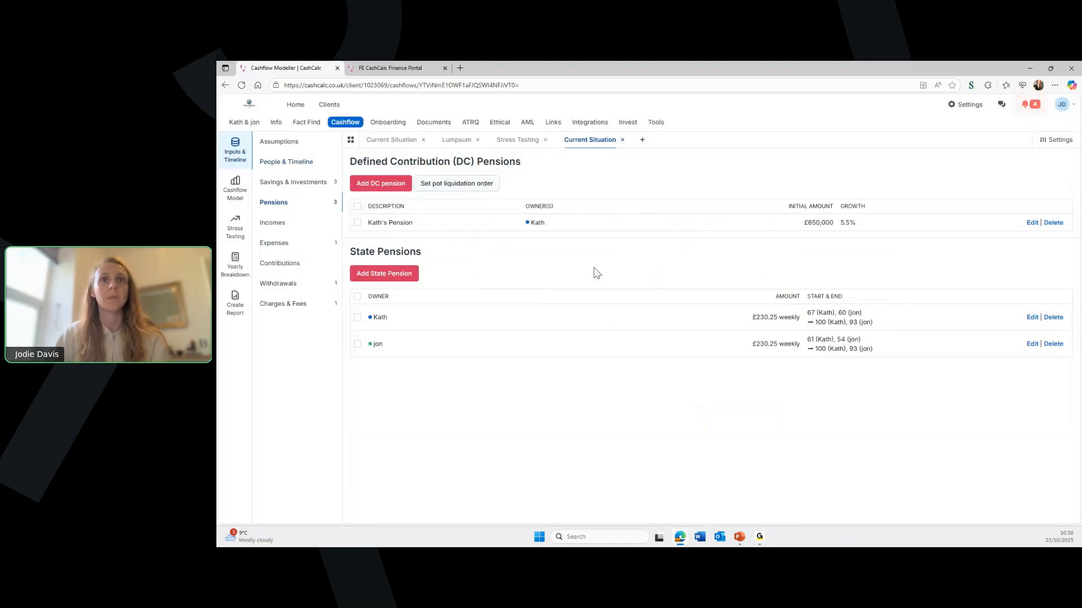
Add a new forecast named 'testing' as a clone of the Current Situation forecast
left_click(642, 142)
left_click(555, 351)
left_click(578, 403)
left_click(567, 454)
left_click(554, 170)
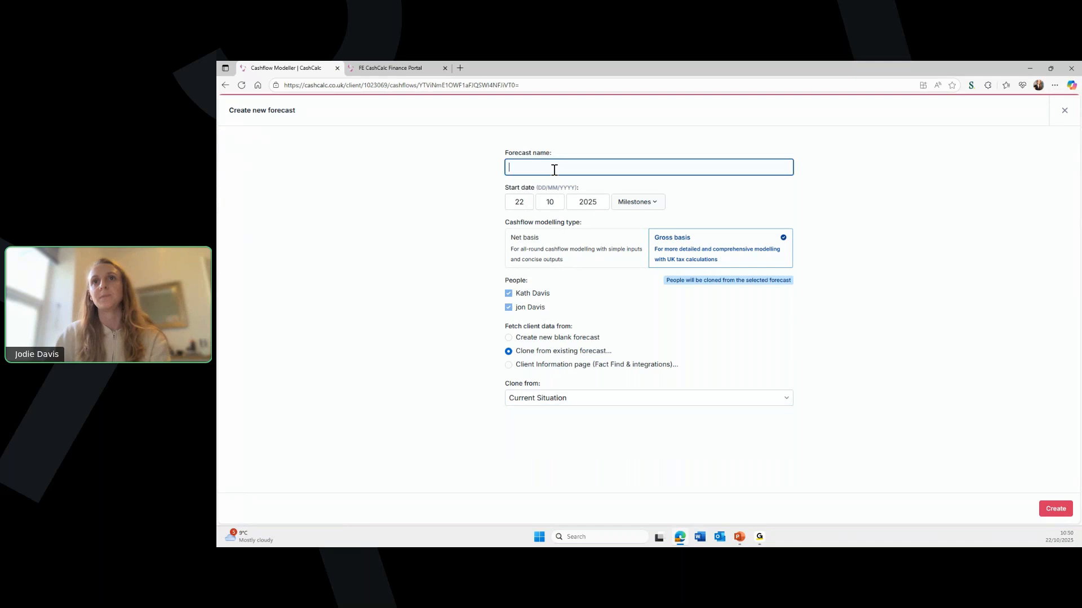
type("testing")
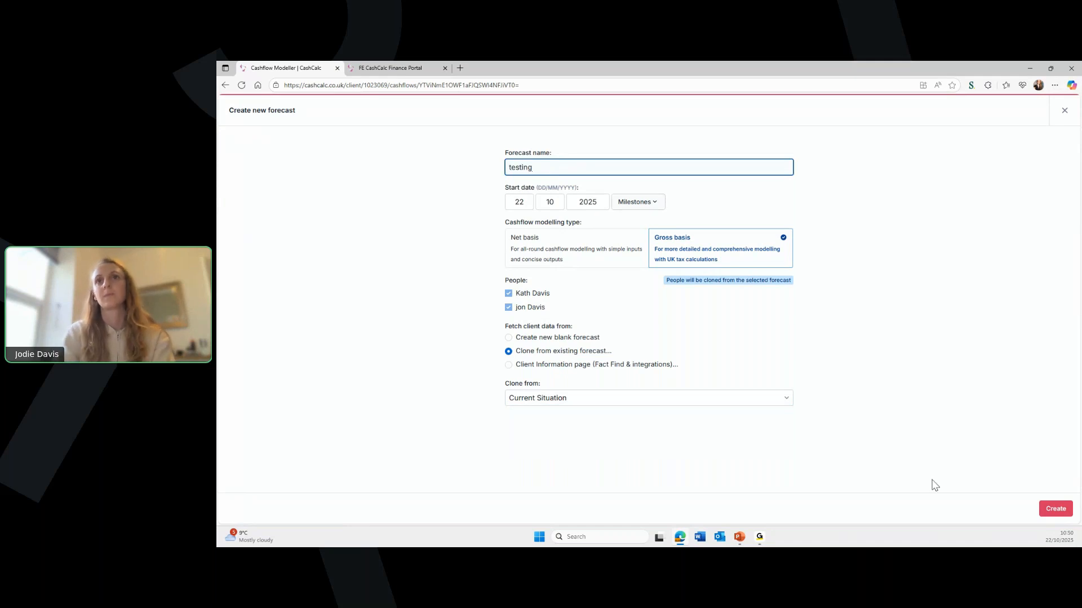
left_click(1059, 508)
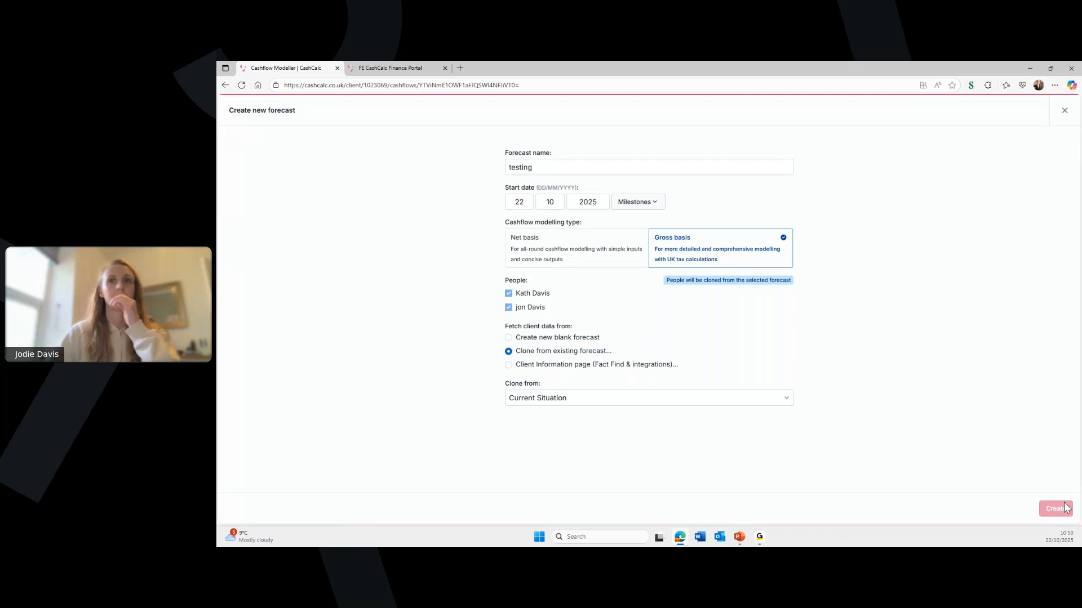
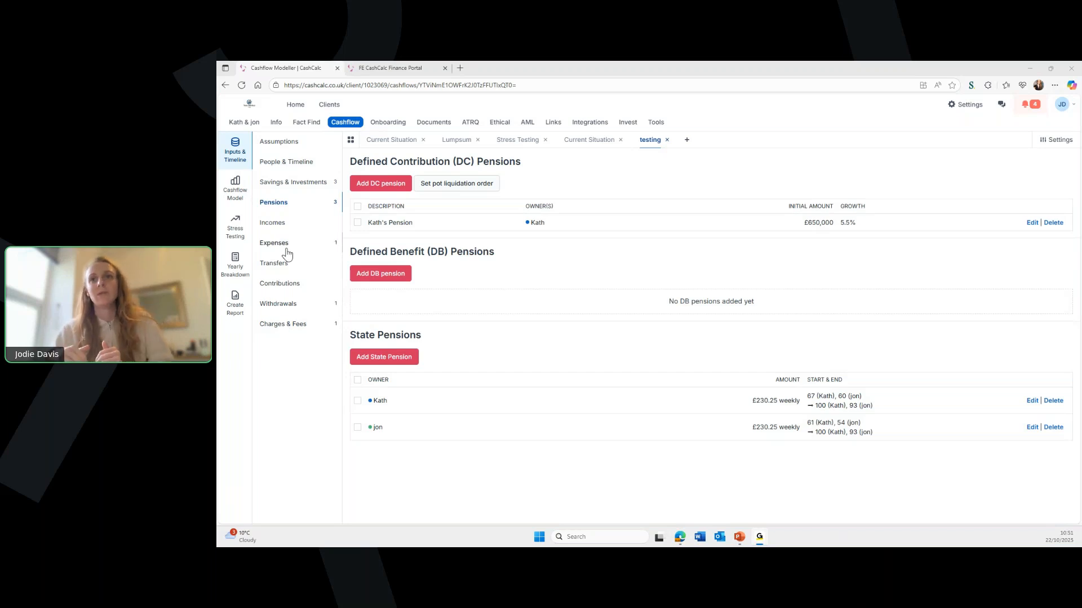
Open the testing forecast's Withdrawals list
left_click(308, 305)
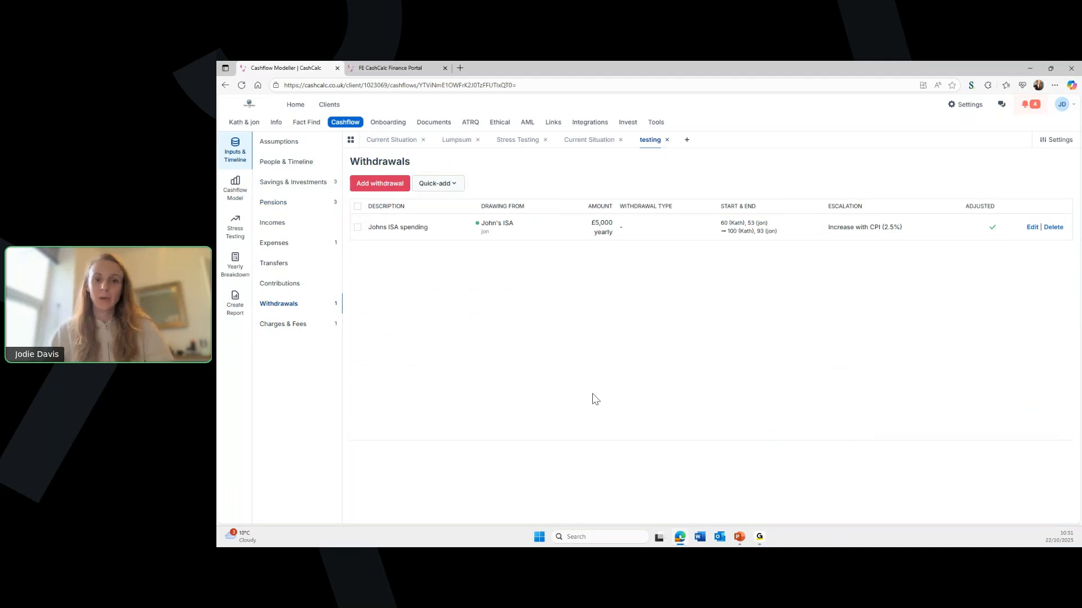
left_click(379, 183)
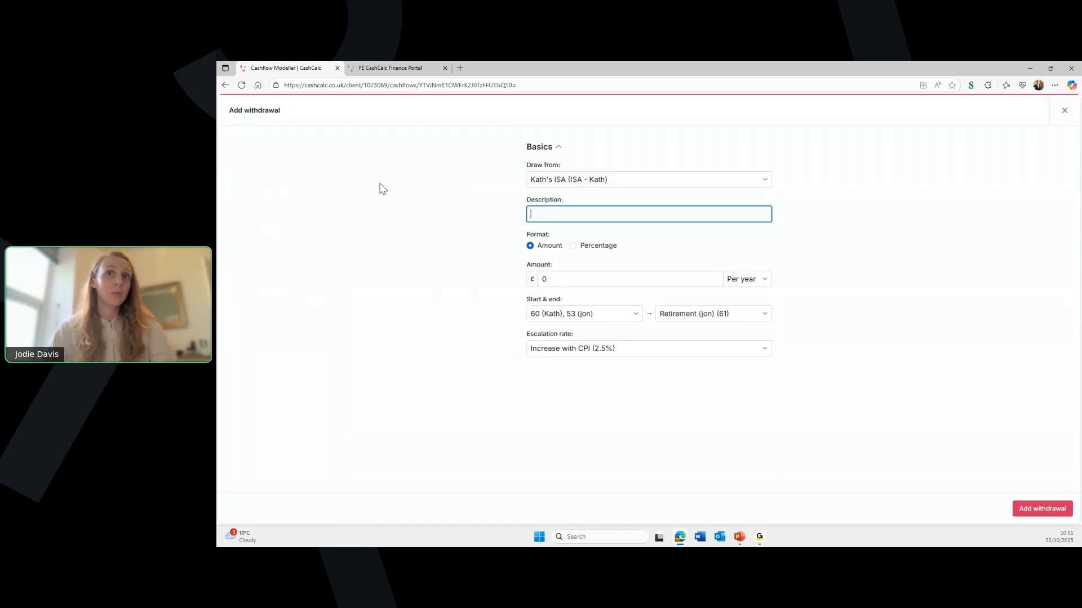
left_click(612, 186)
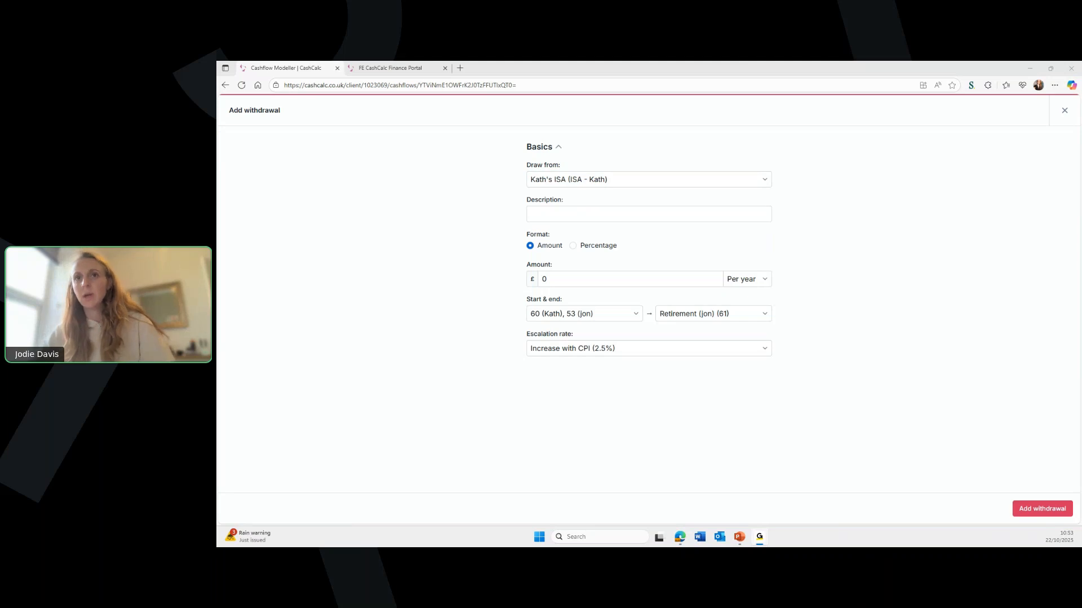
Discard the unfinished withdrawal and review the £650,000 DC pension's details under Pensions without changes
left_click(1065, 111)
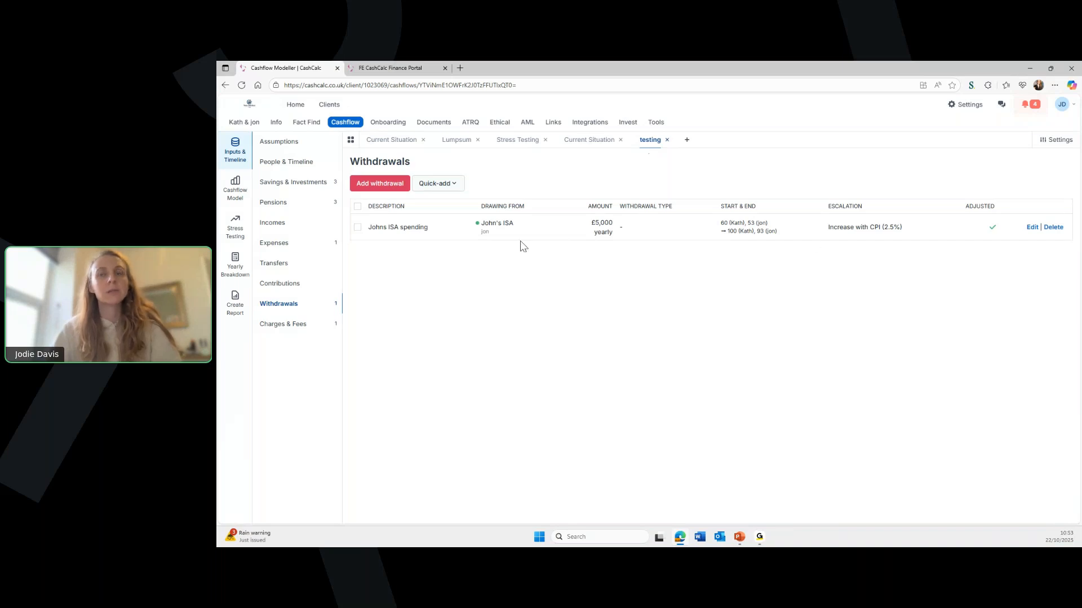
left_click(303, 204)
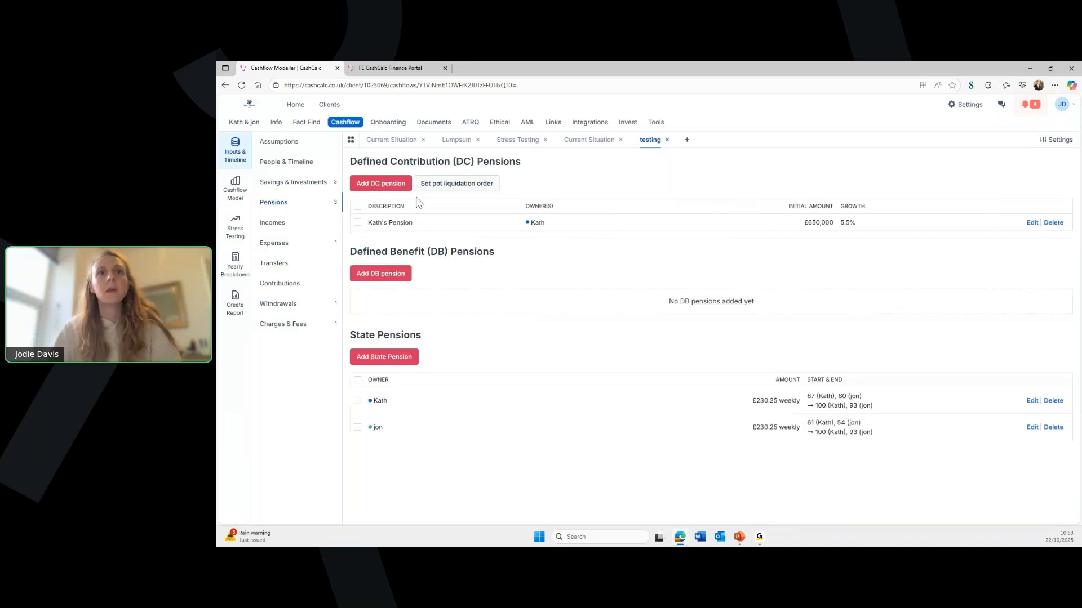
left_click(1032, 223)
scroll(730, 333, "down", 2)
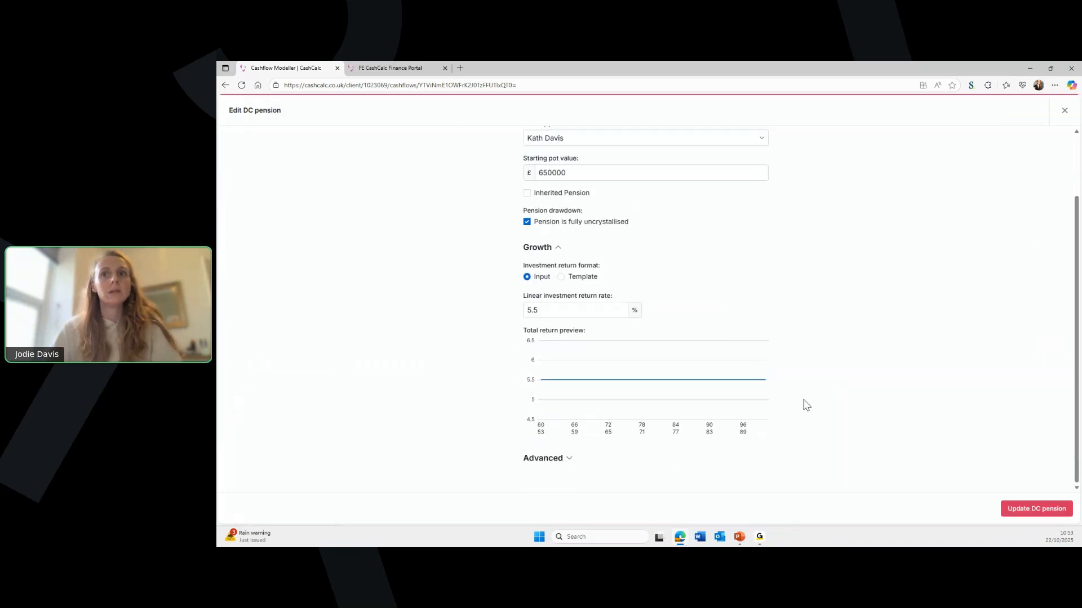
scroll(806, 405, "up", 2)
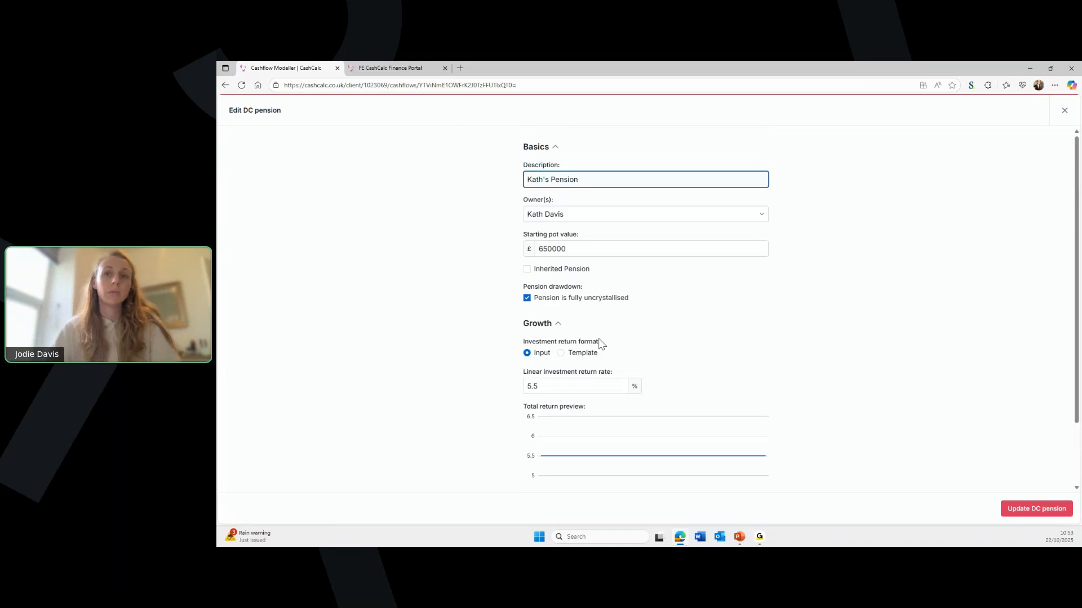
left_click(1064, 112)
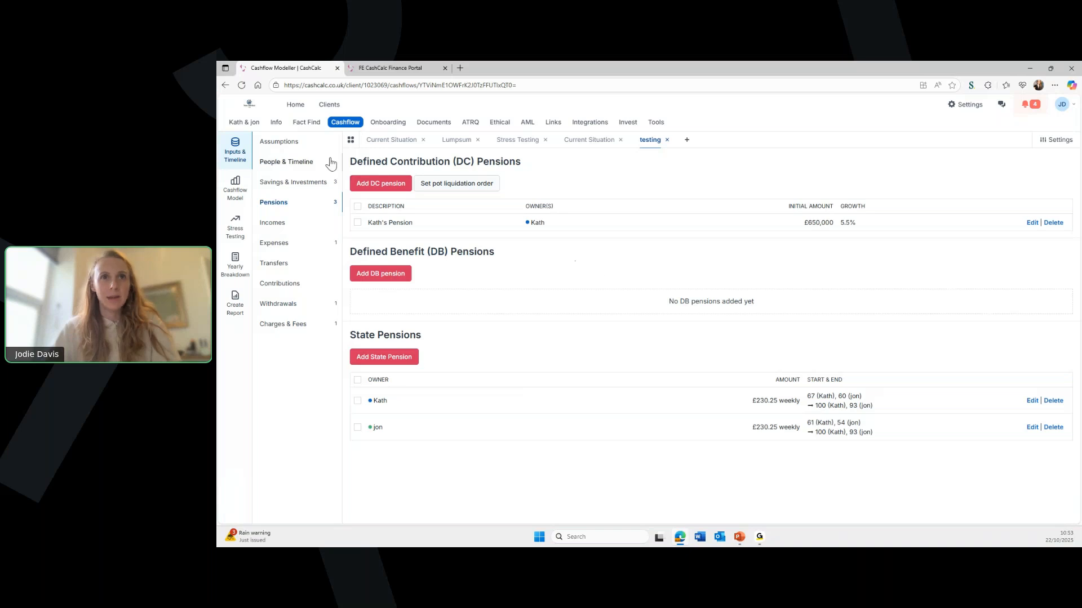
Open the second client's net-basis cashflow forecasts and create a new forecast named 'test'
left_click(328, 107)
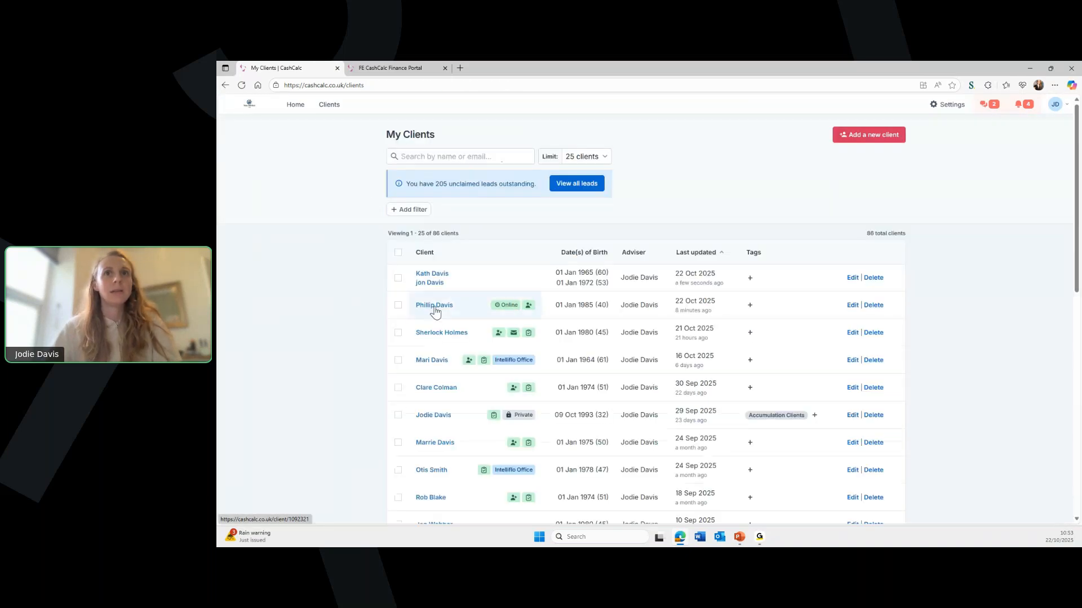
left_click(434, 307)
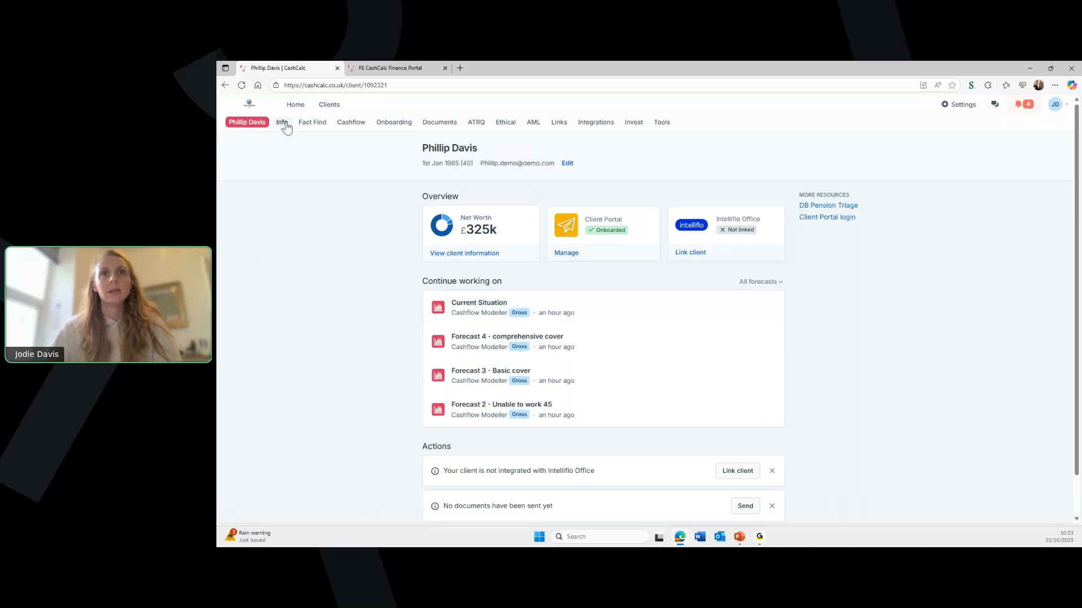
left_click(350, 124)
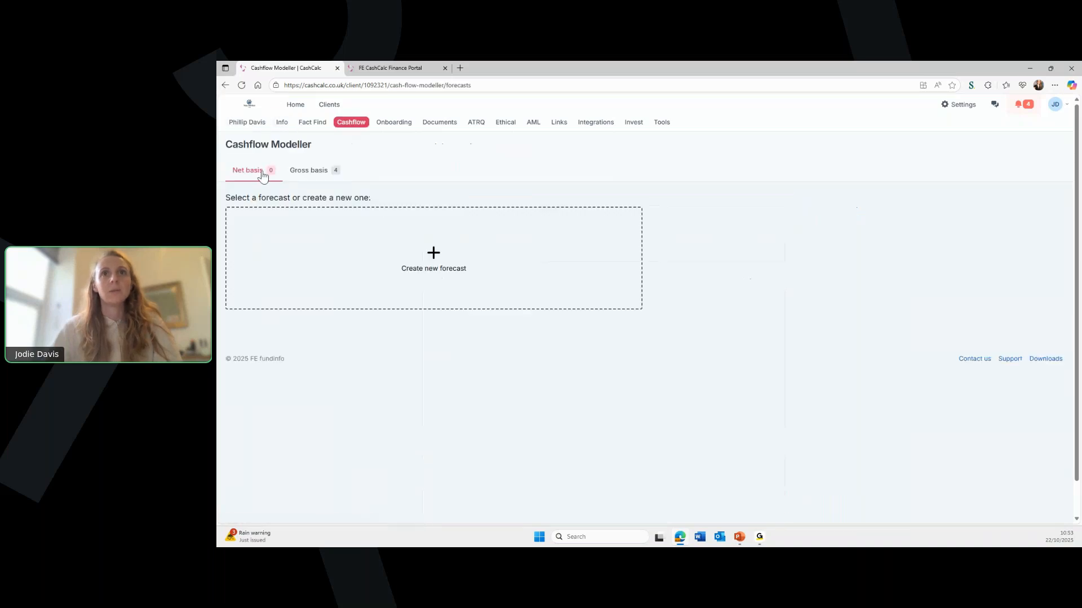
left_click(313, 177)
left_click(249, 171)
left_click(437, 259)
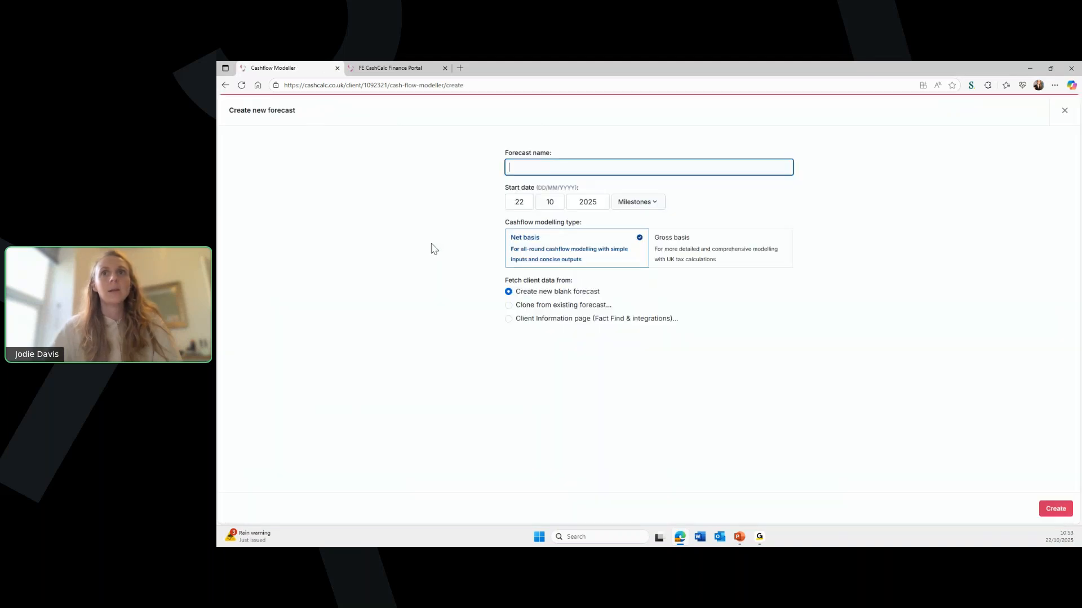
type("test")
left_click(1055, 509)
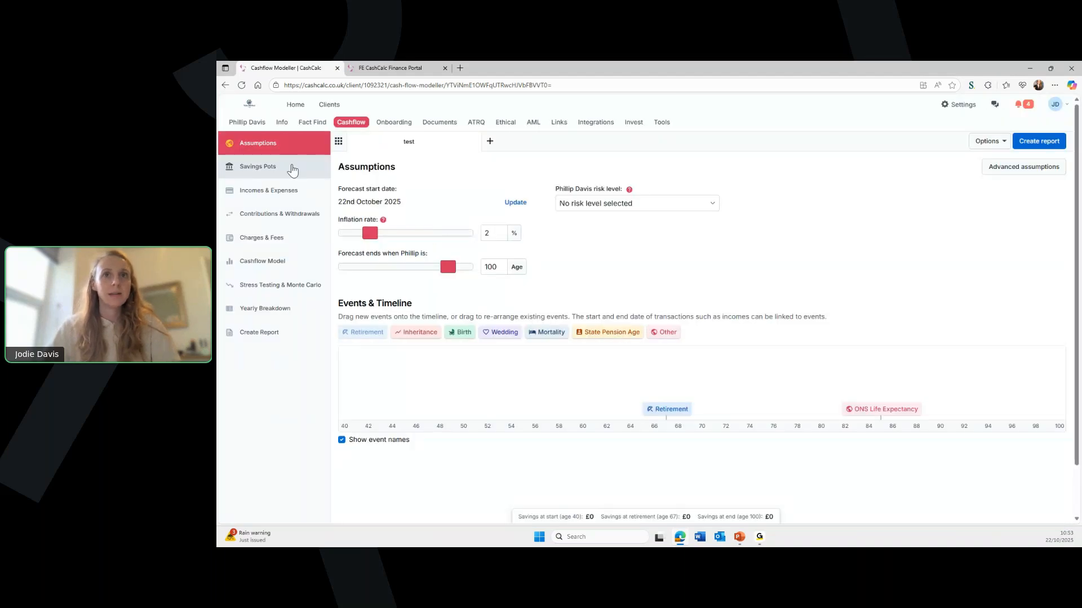
On Savings Pots, begin a pot named 'pension' with a 300000 starting value
left_click(327, 172)
left_click(387, 188)
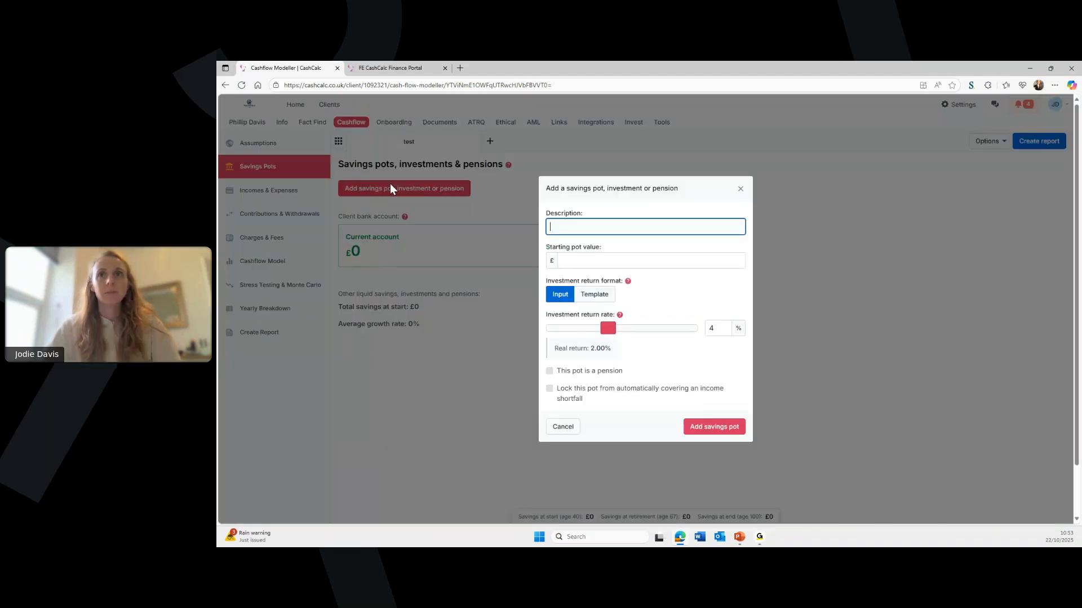
type("pension")
left_click(598, 257)
type("300000")
Set the return rate, mark it as a pension with 15% withdrawal tax, then discard it unsaved
left_click(596, 295)
left_click(561, 294)
left_click(726, 328)
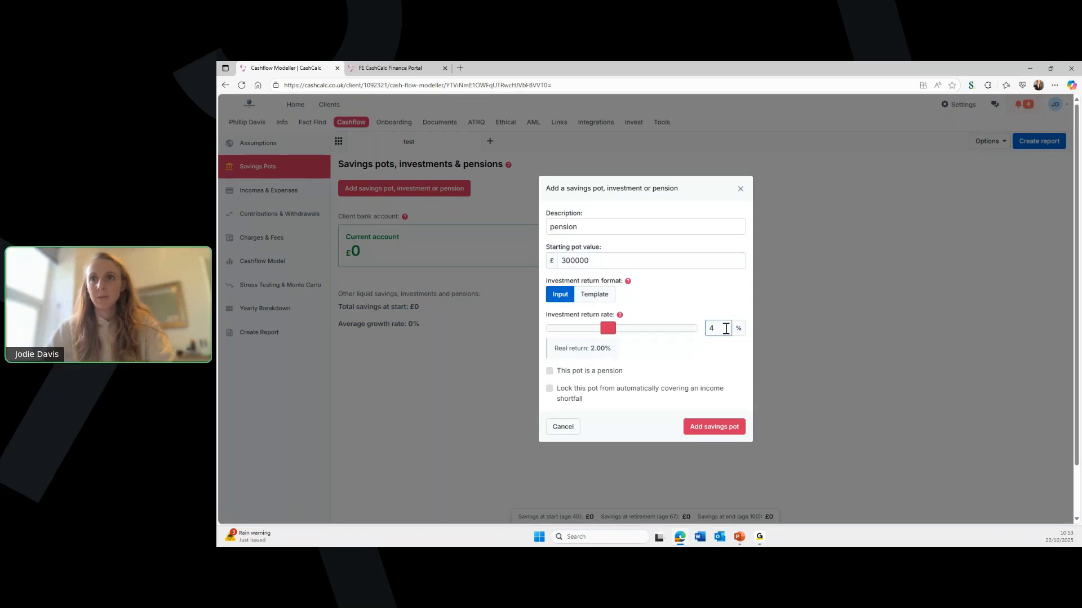
left_click(584, 372)
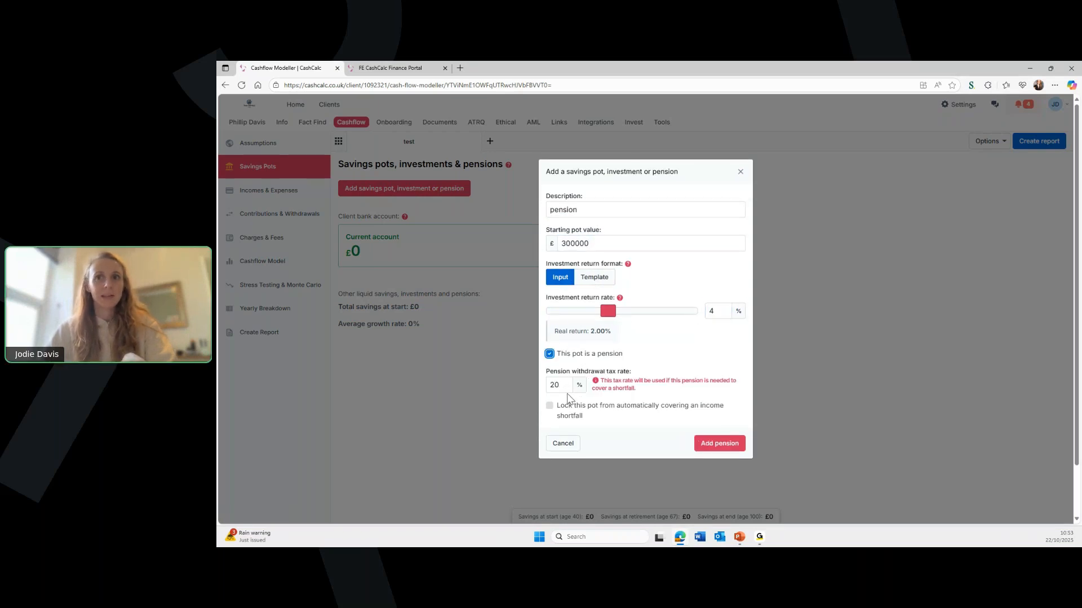
left_click_drag(554, 372, 639, 373)
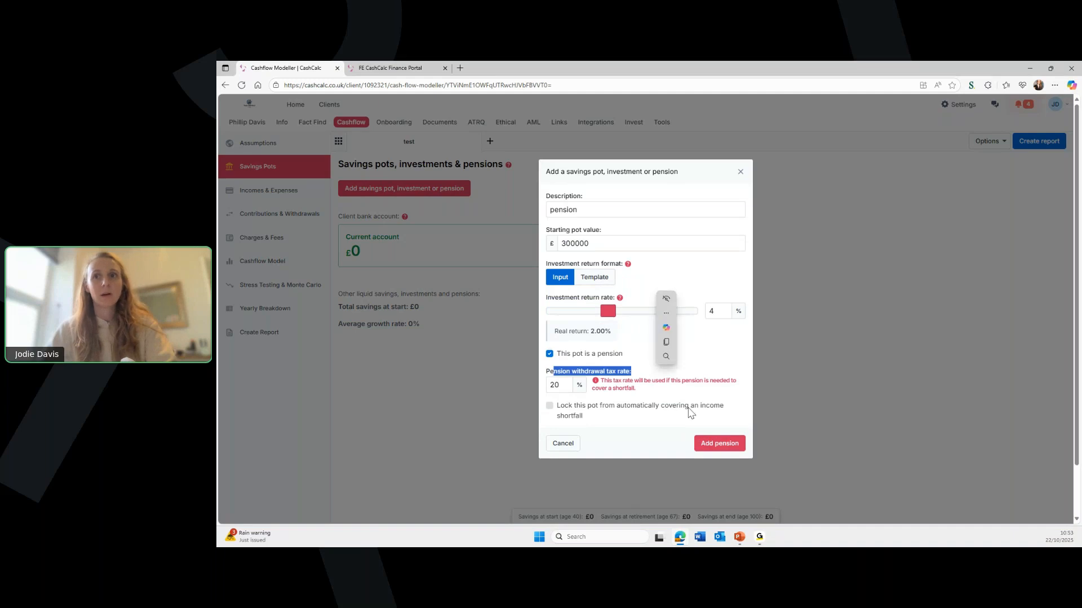
left_click(566, 385)
left_click_drag(566, 385, 544, 386)
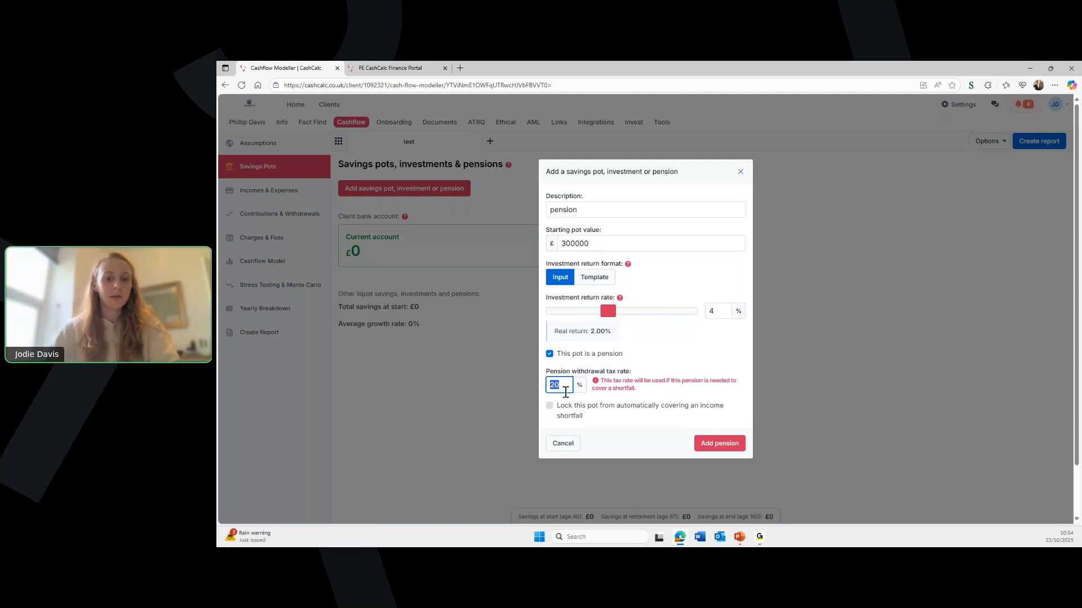
type("15")
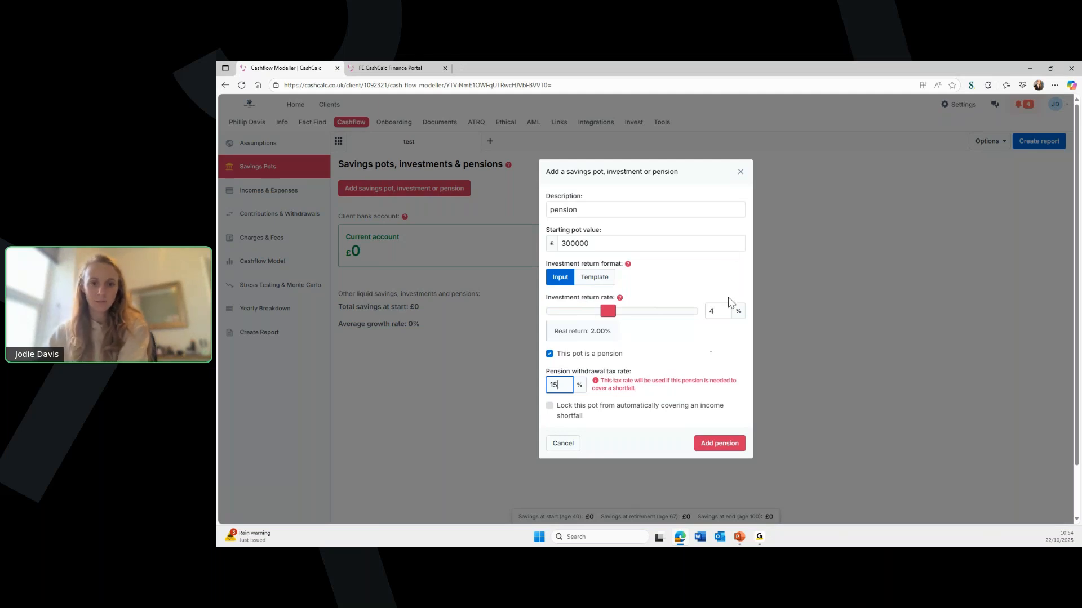
left_click(741, 172)
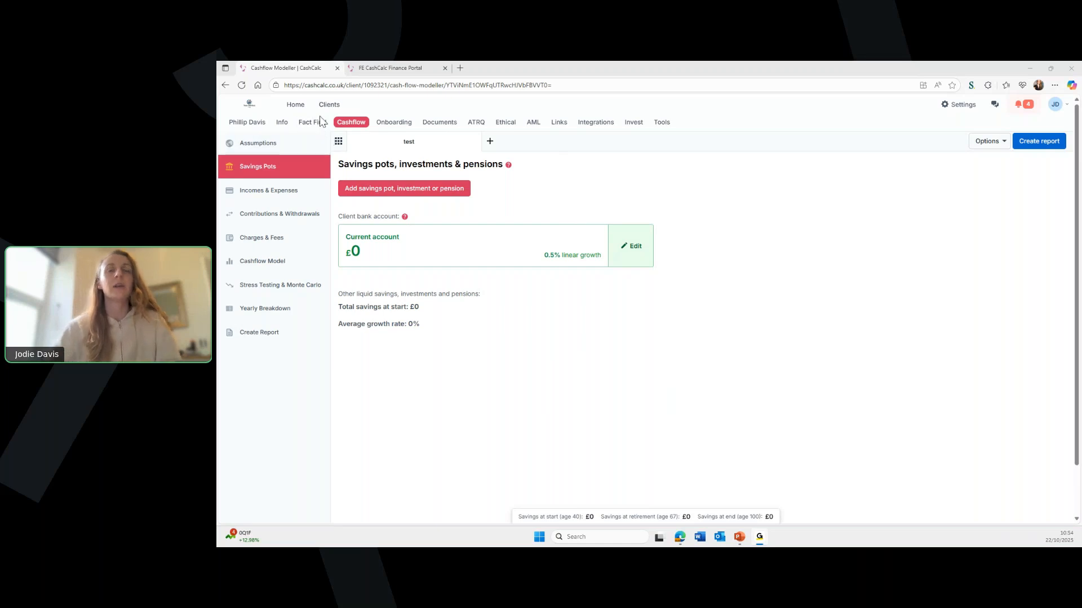
Under Incomes & Expenses, add a one-off £20,999 net expense described 'test', starting at age 45
left_click(296, 194)
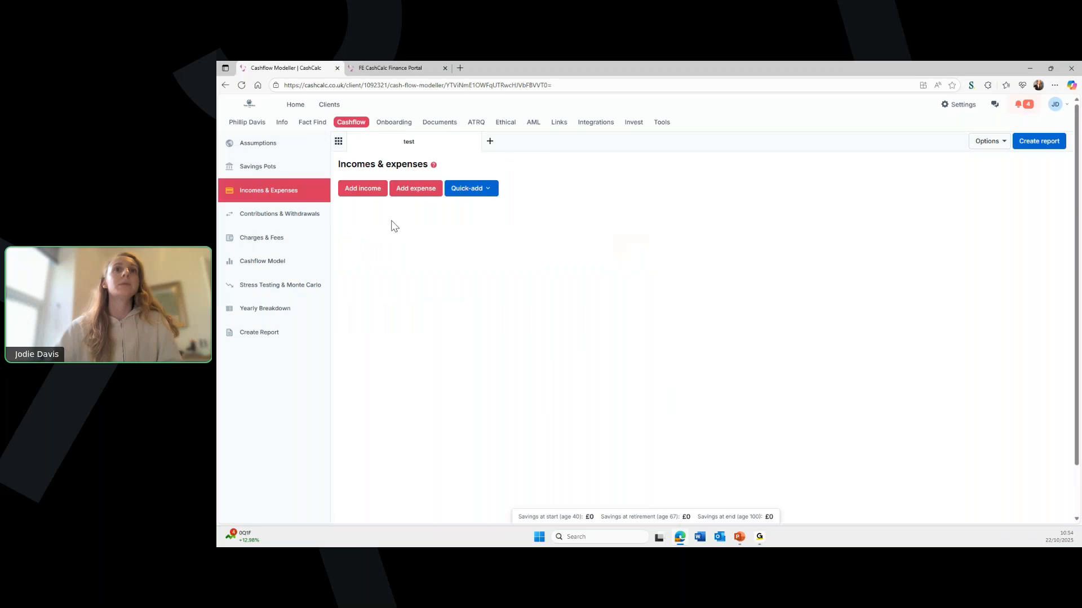
left_click(413, 188)
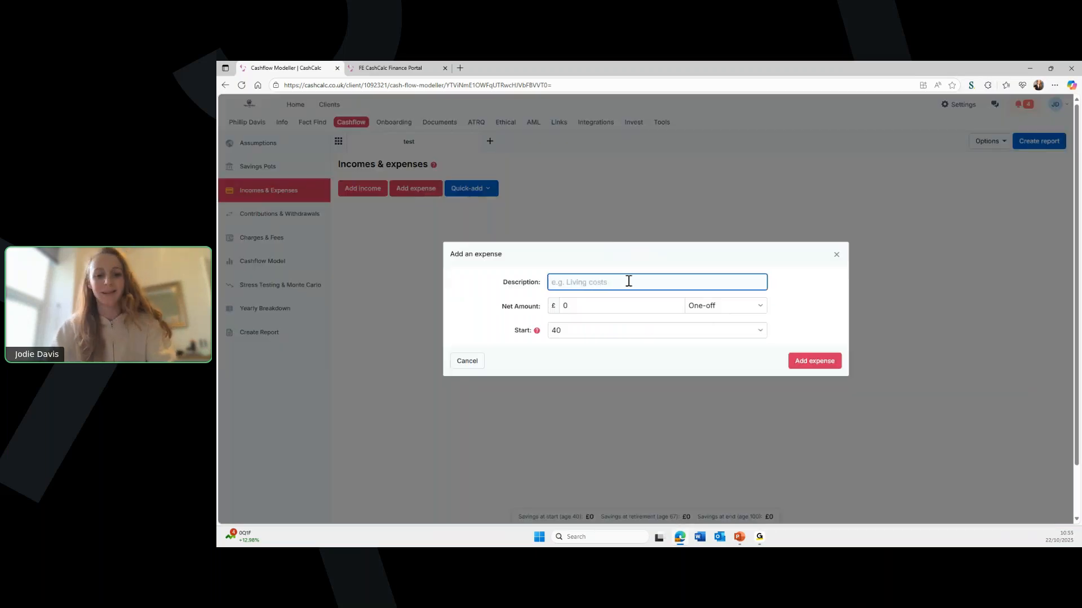
type("test")
left_click(669, 310)
type("20999")
left_click(714, 307)
left_click(616, 330)
left_click(620, 174)
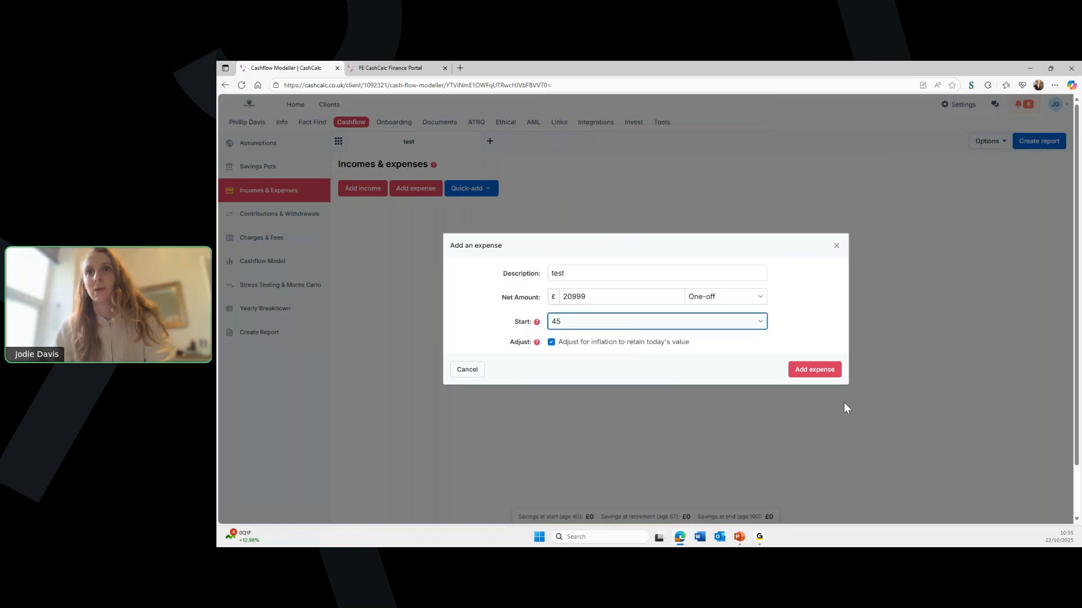
left_click(831, 371)
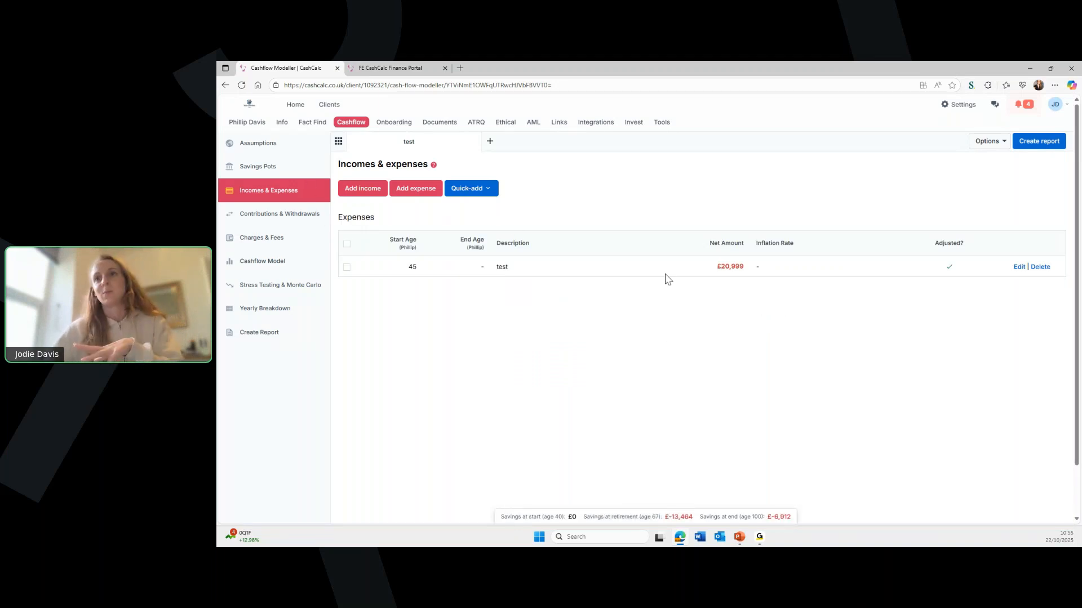
From the client's Info page, fetch updates from the Cashflow Model and review the listed changes
left_click(278, 123)
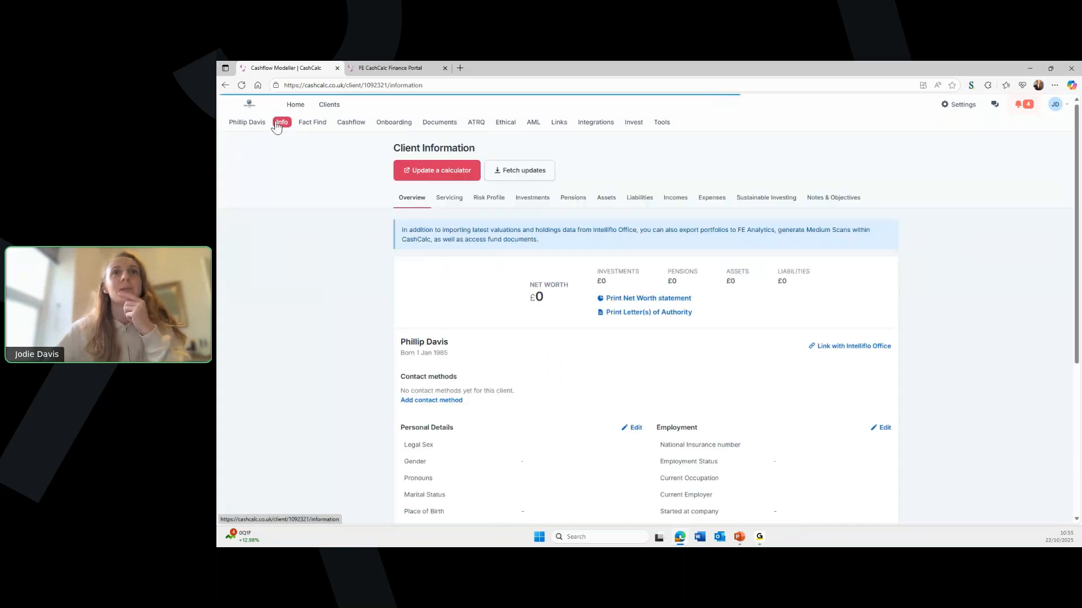
left_click(512, 171)
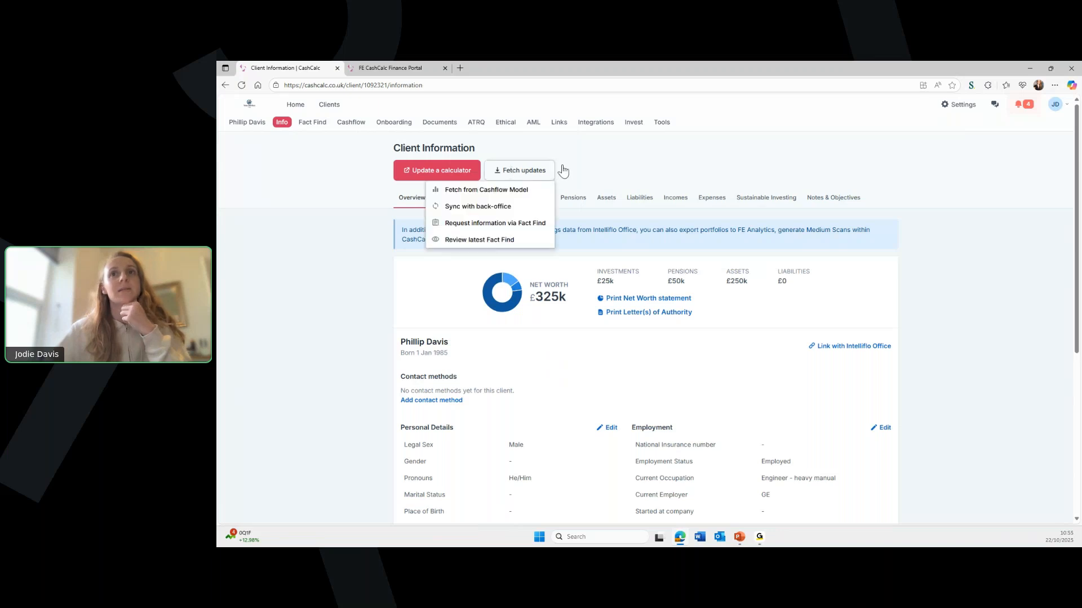
left_click(499, 193)
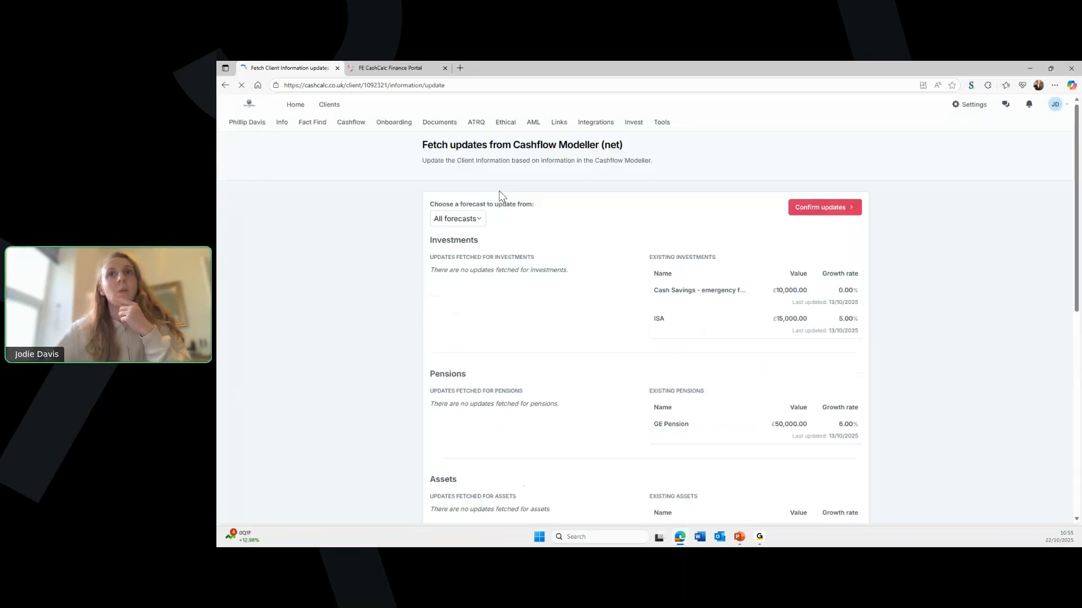
scroll(719, 246, "down", 1)
scroll(715, 251, "down", 5)
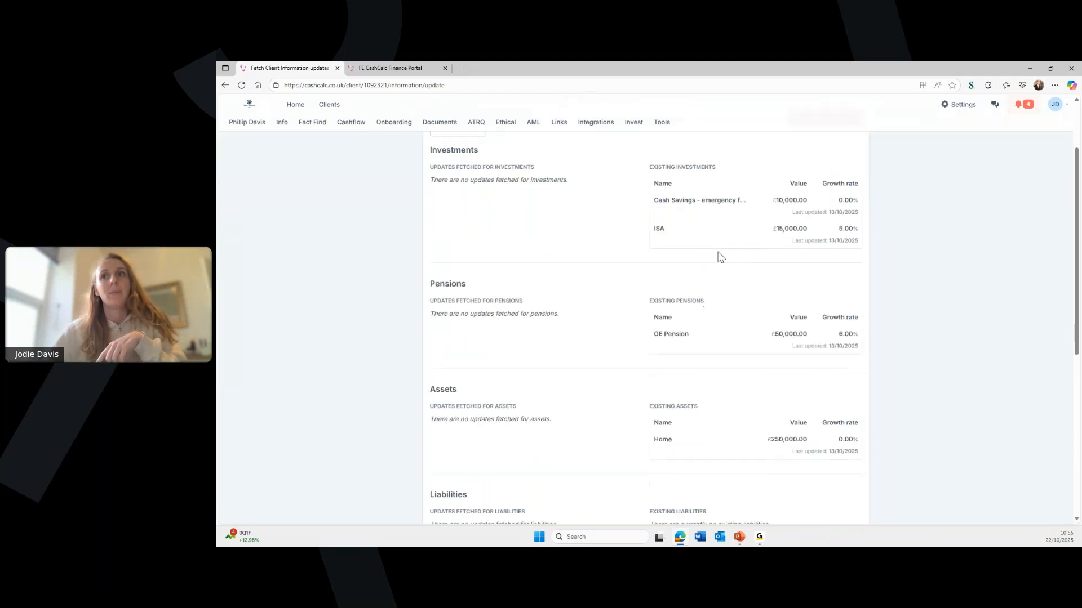
scroll(718, 255, "down", 4)
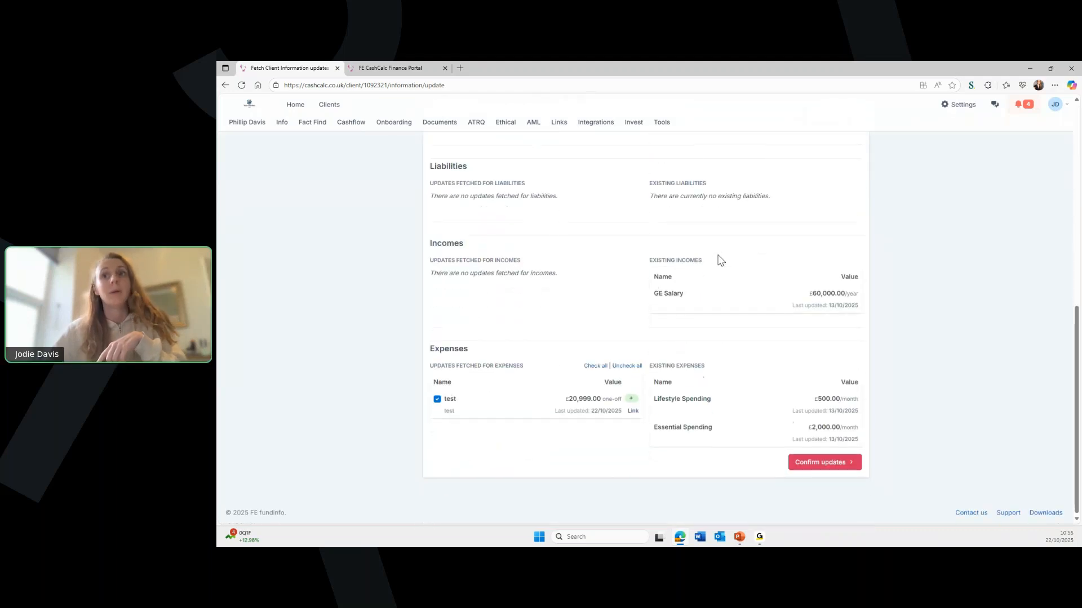
scroll(721, 265, "up", 7)
scroll(724, 273, "up", 2)
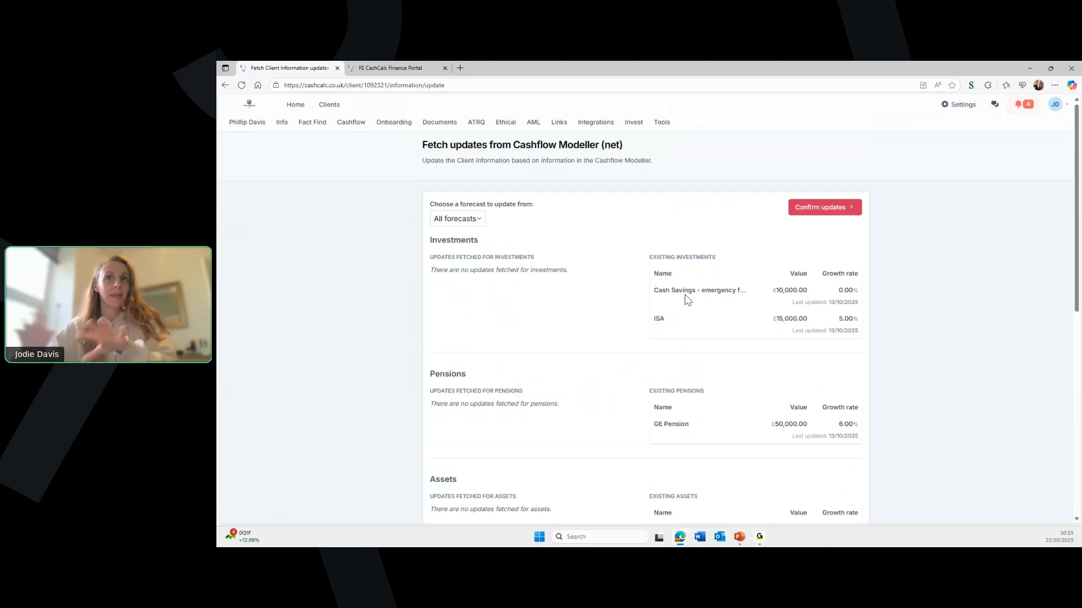
scroll(586, 307, "down", 1)
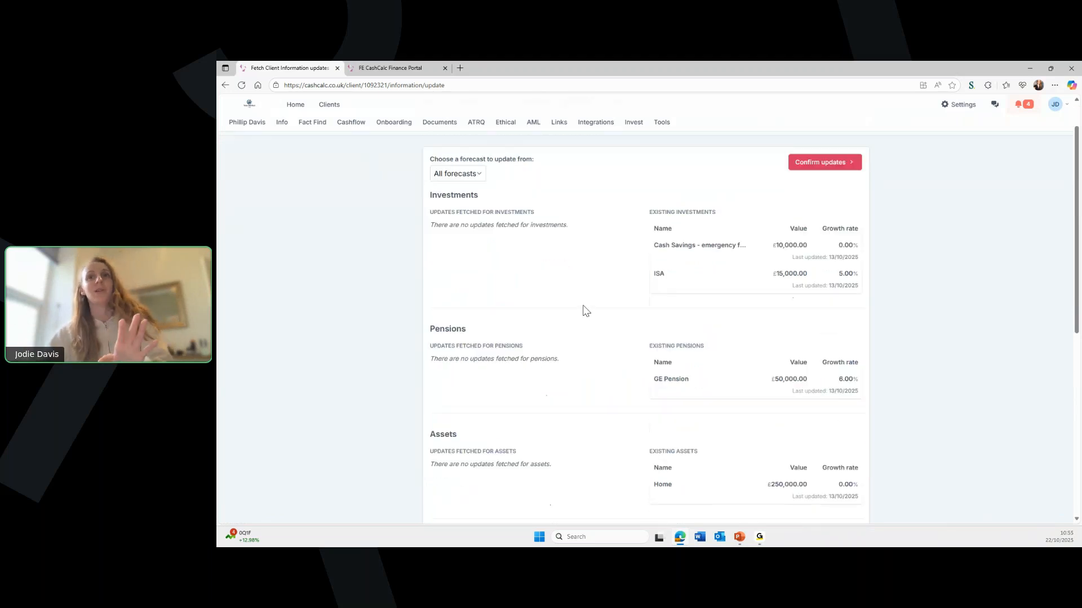
scroll(597, 239, "down", 1)
scroll(601, 252, "up", 2)
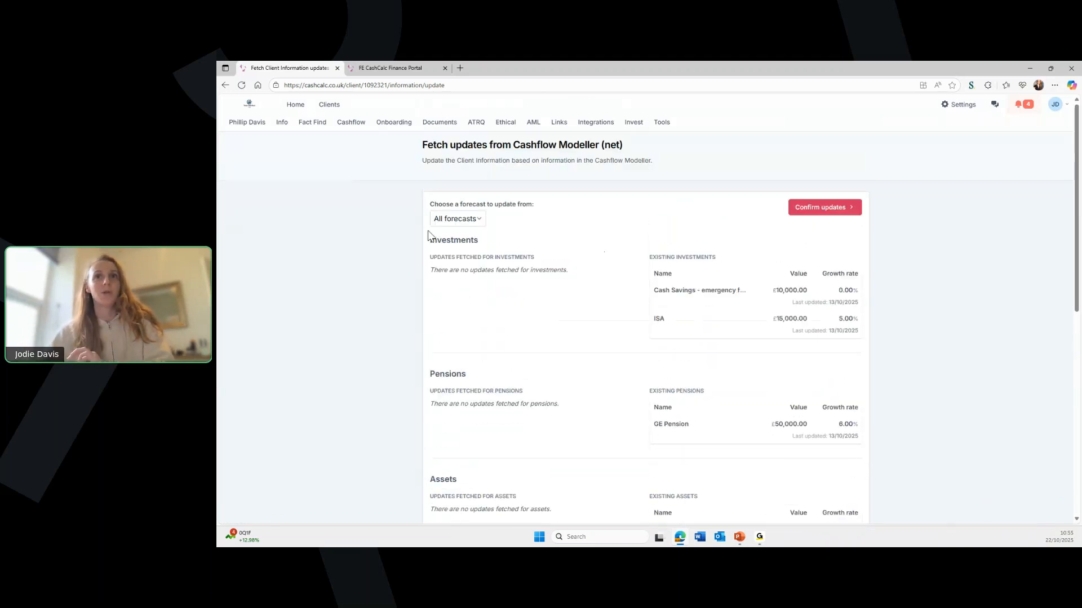
Limit the fetch to the test forecast and confirm importing its £20,999 expense
left_click(465, 218)
left_click(460, 246)
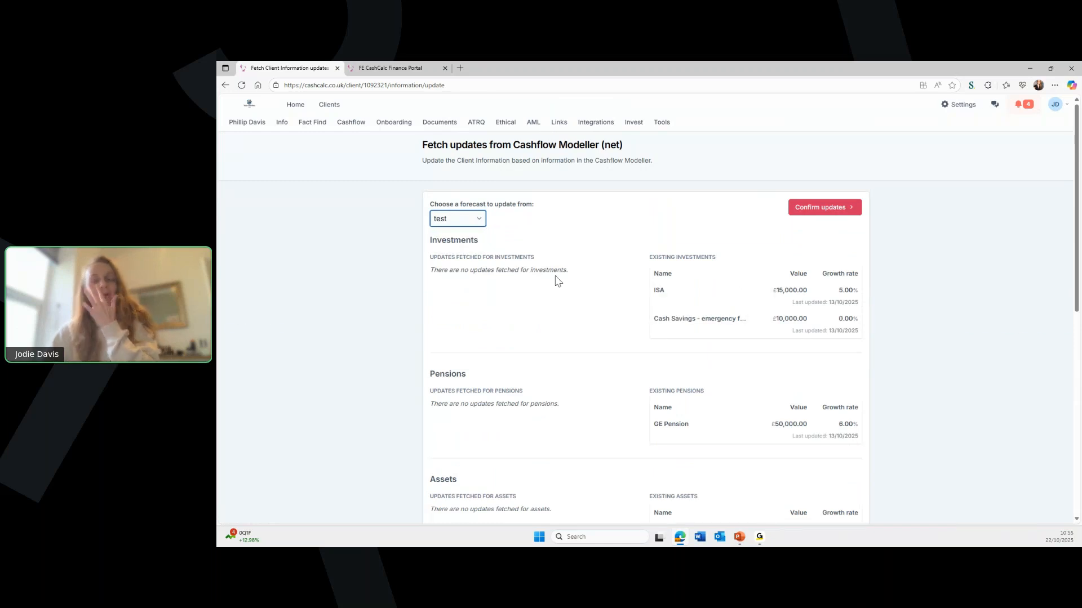
scroll(558, 280, "down", 8)
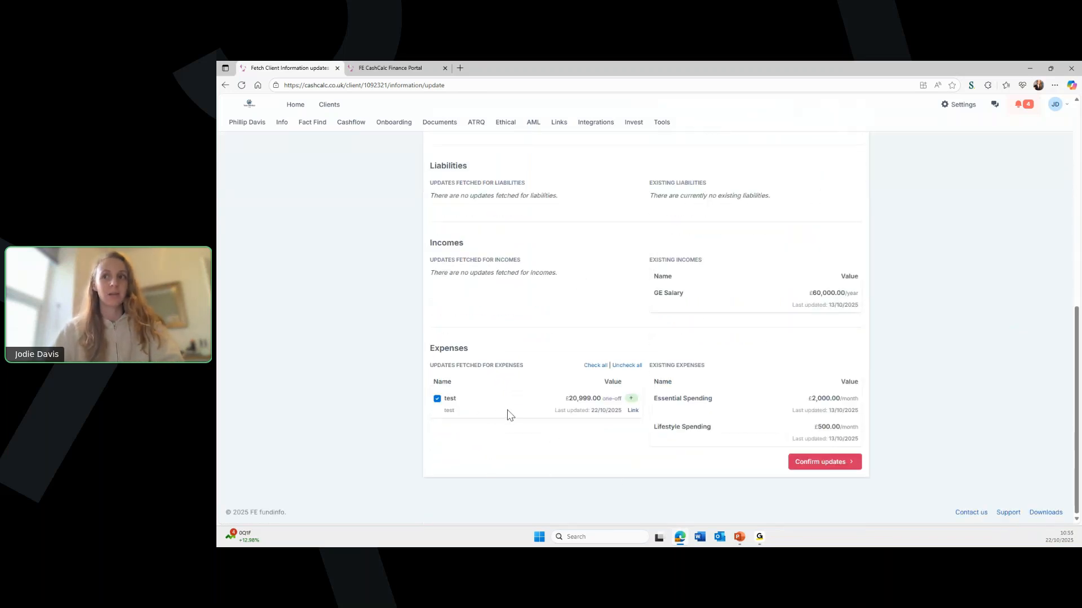
left_click(823, 463)
Return to Client Information, start an export to Cashflow Modeller (Gross), then cancel it
left_click(651, 398)
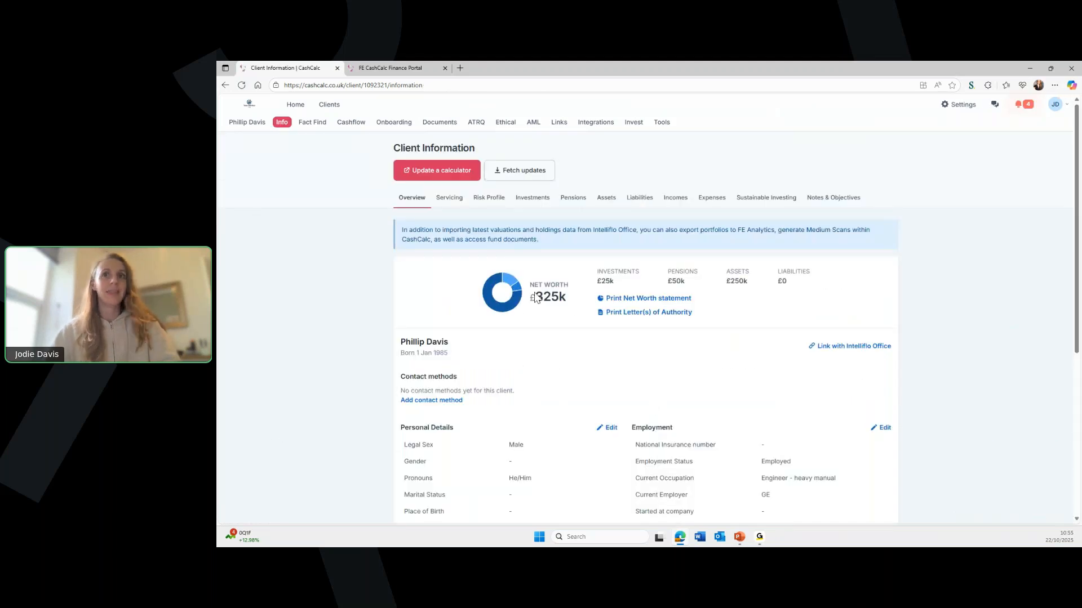
left_click(444, 169)
left_click(558, 153)
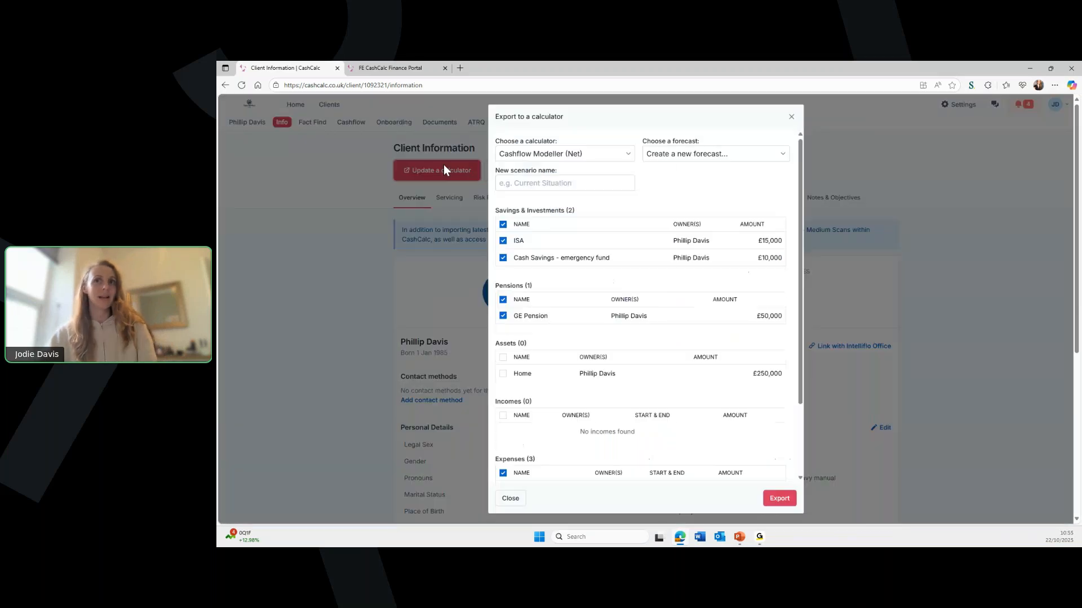
left_click(557, 173)
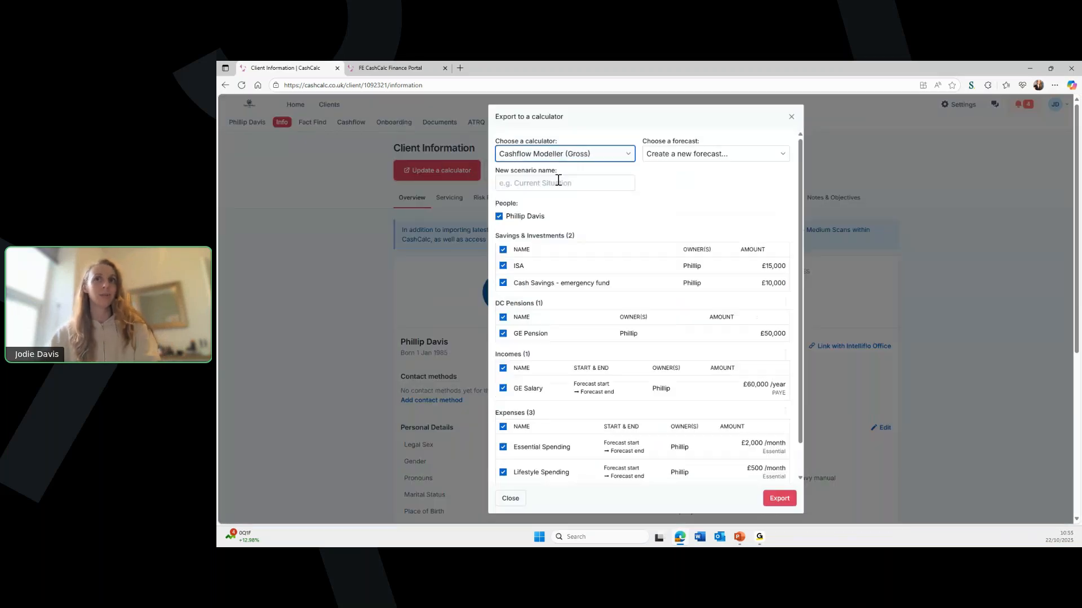
left_click(791, 120)
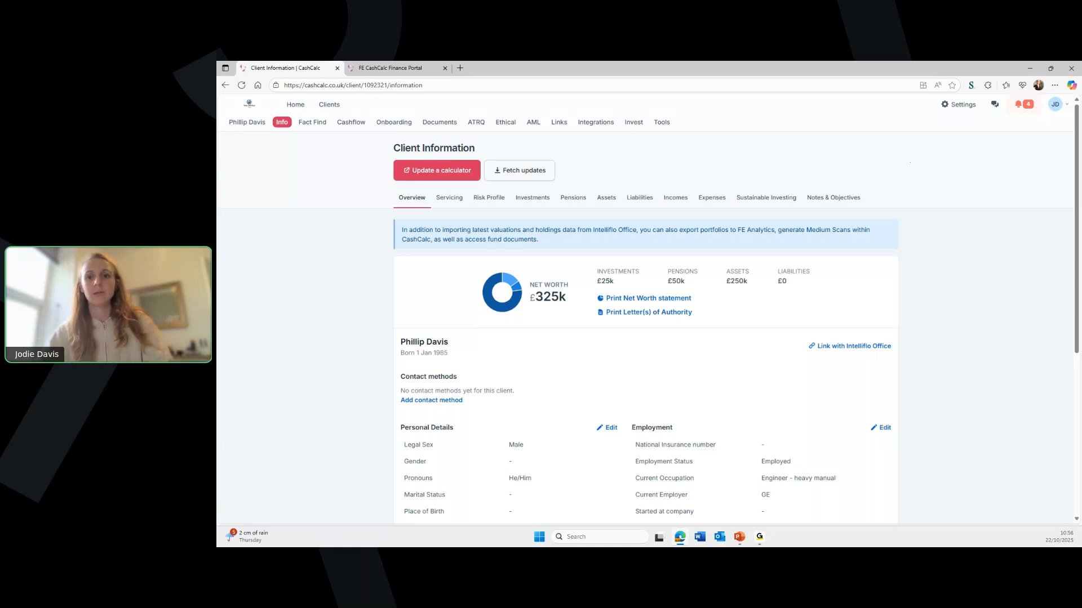
key("alt+Tab")
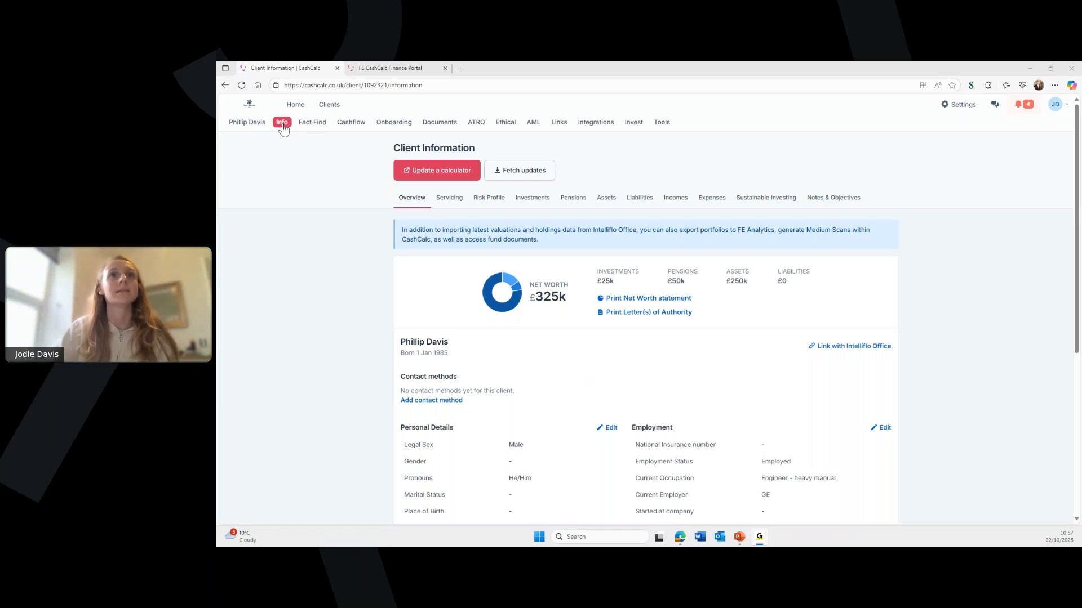
Open the gross-basis Current Situation forecast and browse Pensions, People & Timeline and Assumptions
left_click(340, 126)
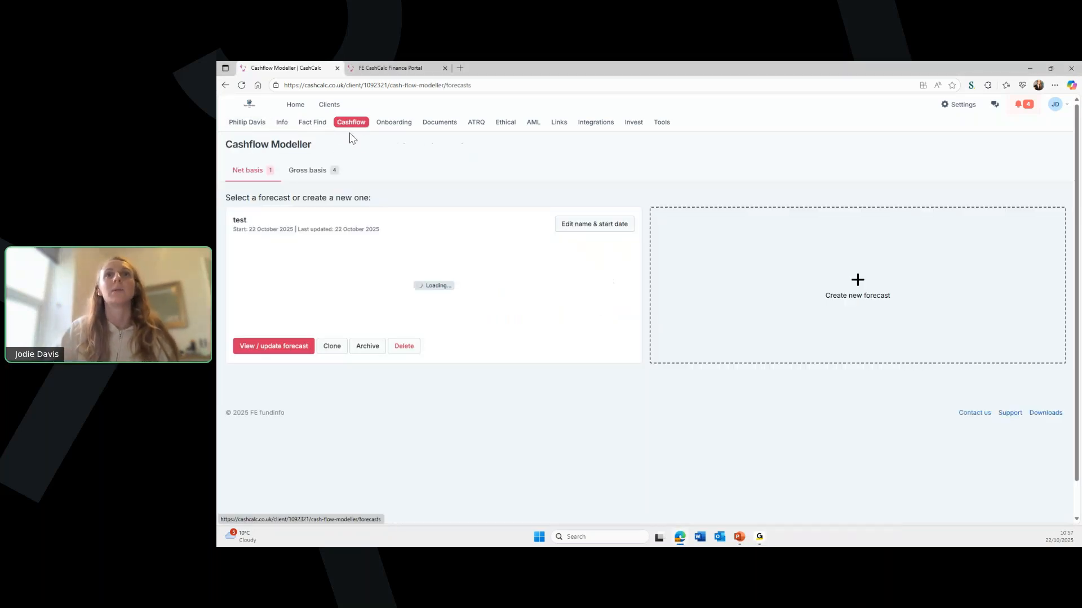
left_click(319, 166)
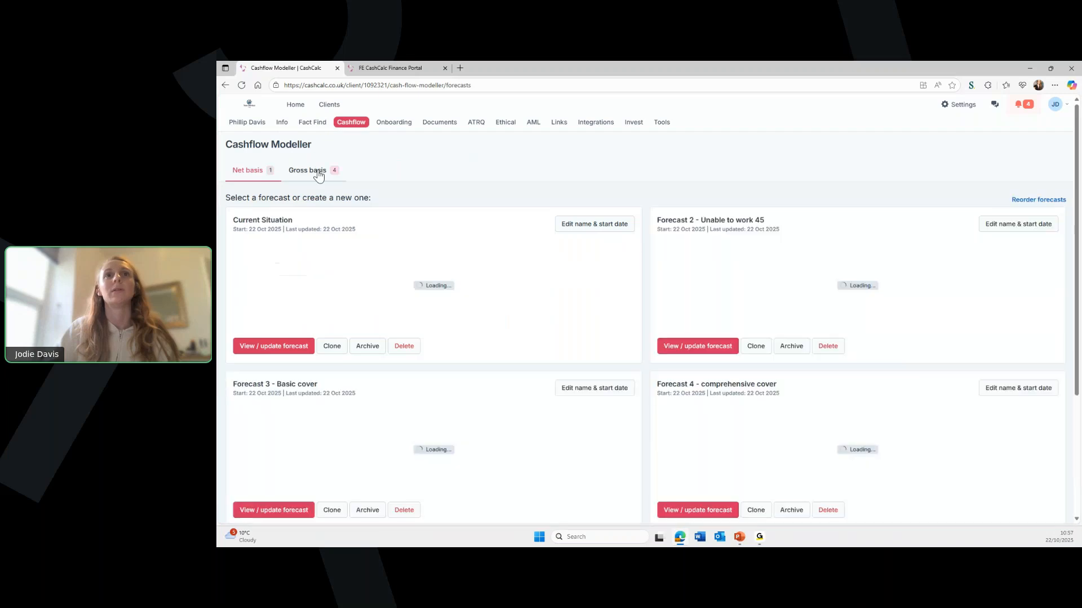
left_click(489, 293)
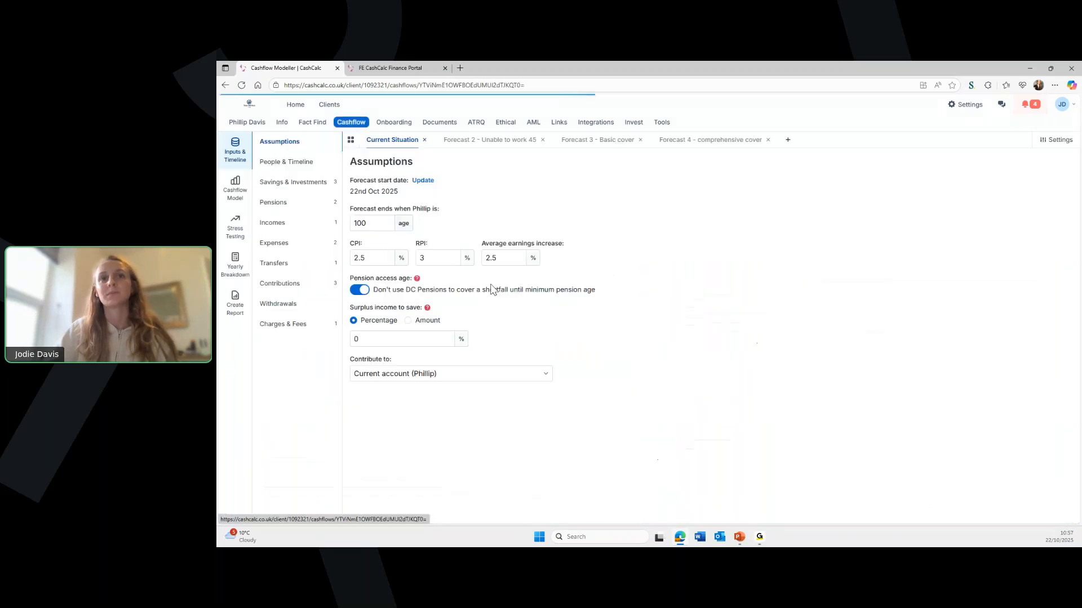
left_click(274, 203)
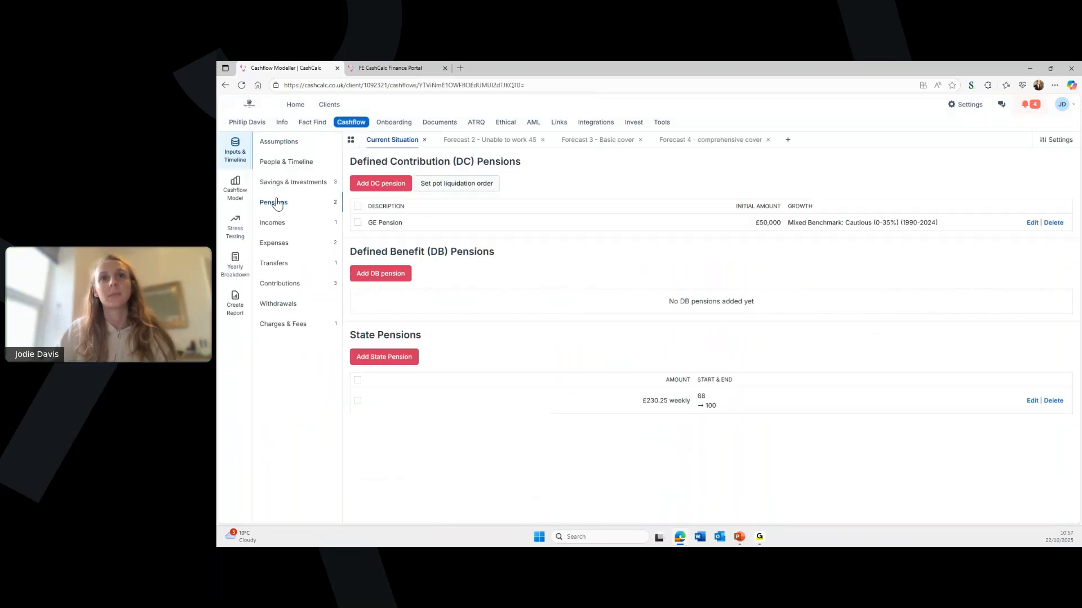
left_click(279, 141)
left_click(281, 162)
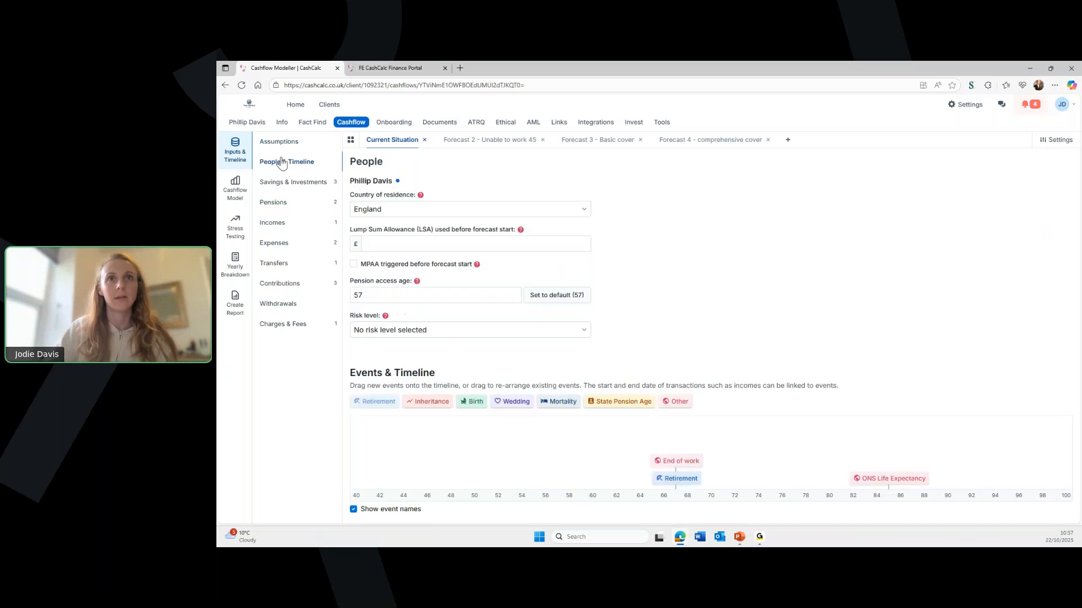
left_click(282, 141)
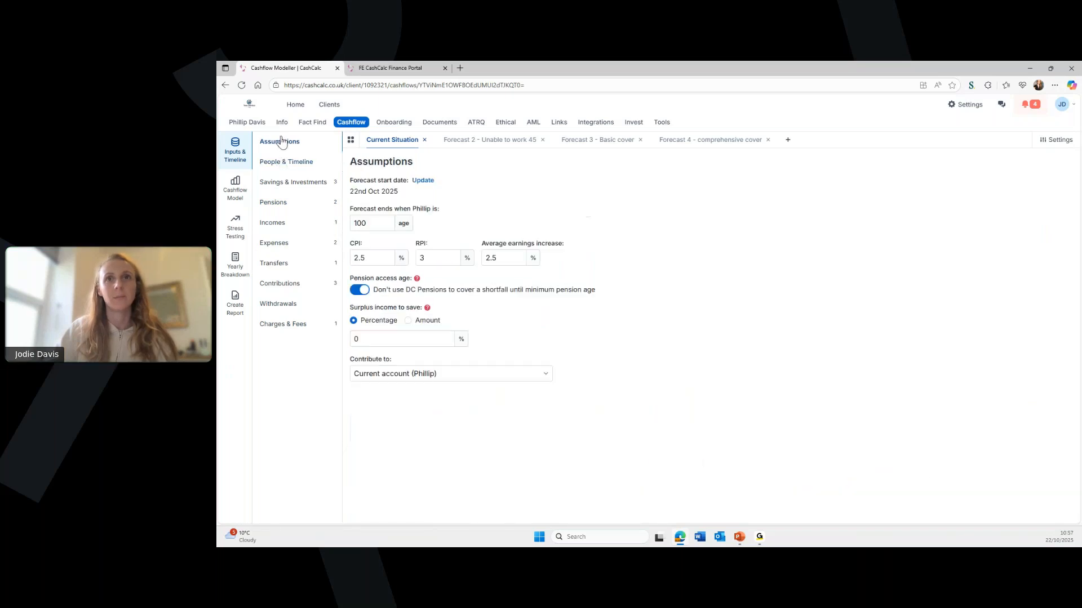
View the GE Pension's Advanced settings for the shortfall lock, then close without saving
left_click(284, 204)
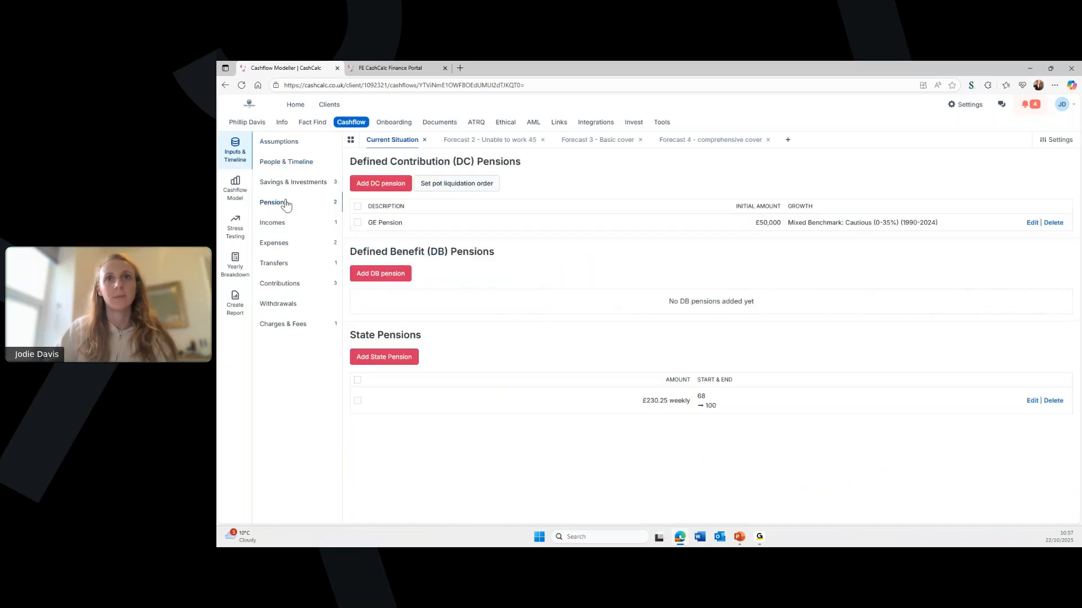
left_click(1030, 224)
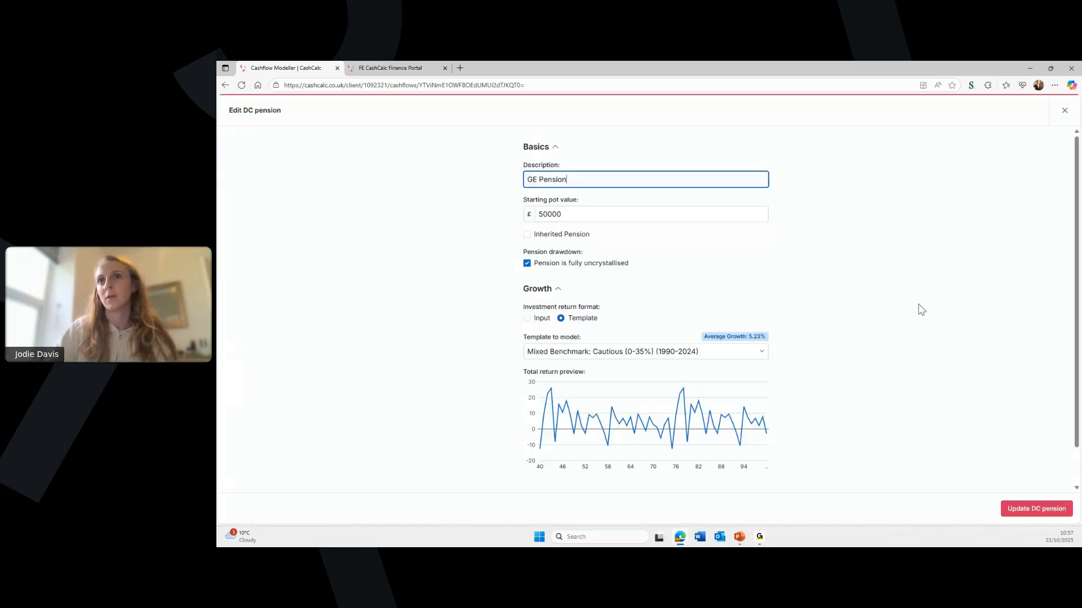
scroll(857, 297, "down", 1)
left_click(530, 459)
scroll(620, 450, "down", 2)
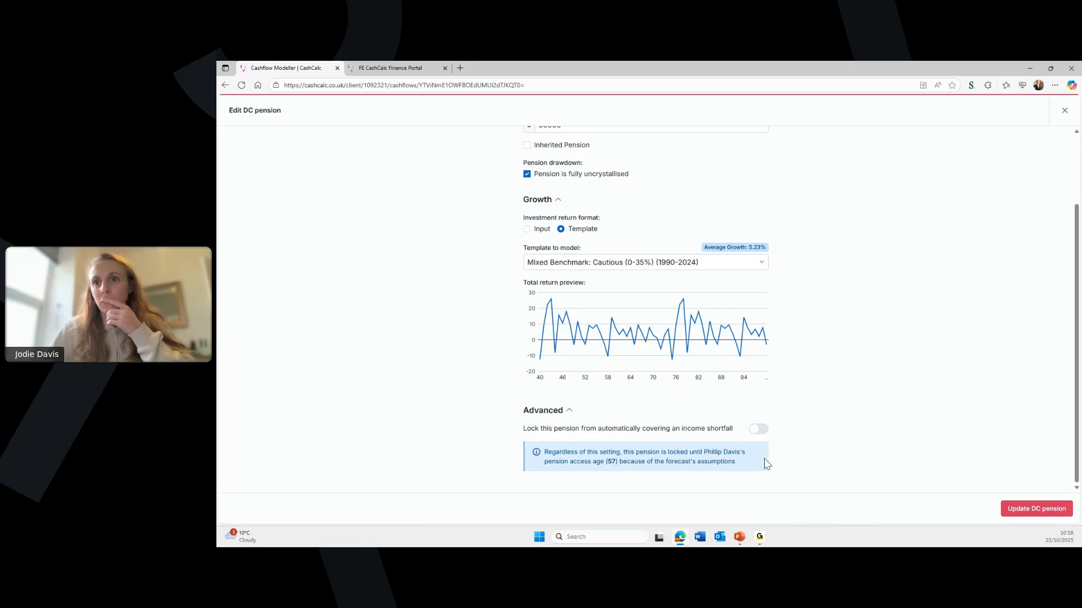
left_click(1062, 116)
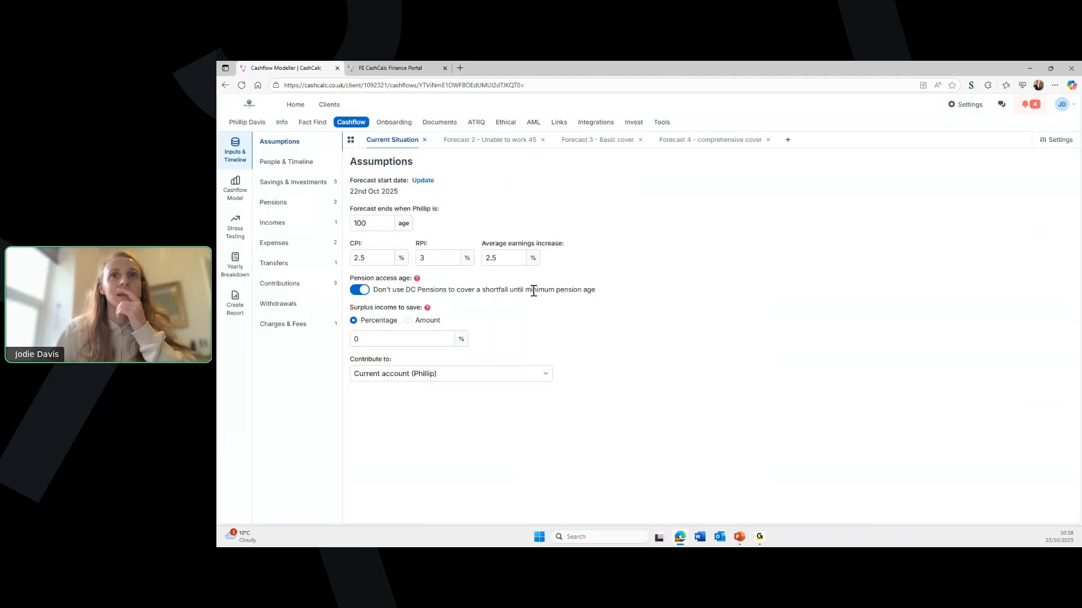
Switch off the 'Don't use DC Pensions' shortfall option and browse People & Timeline, Savings and Pensions
left_click(361, 292)
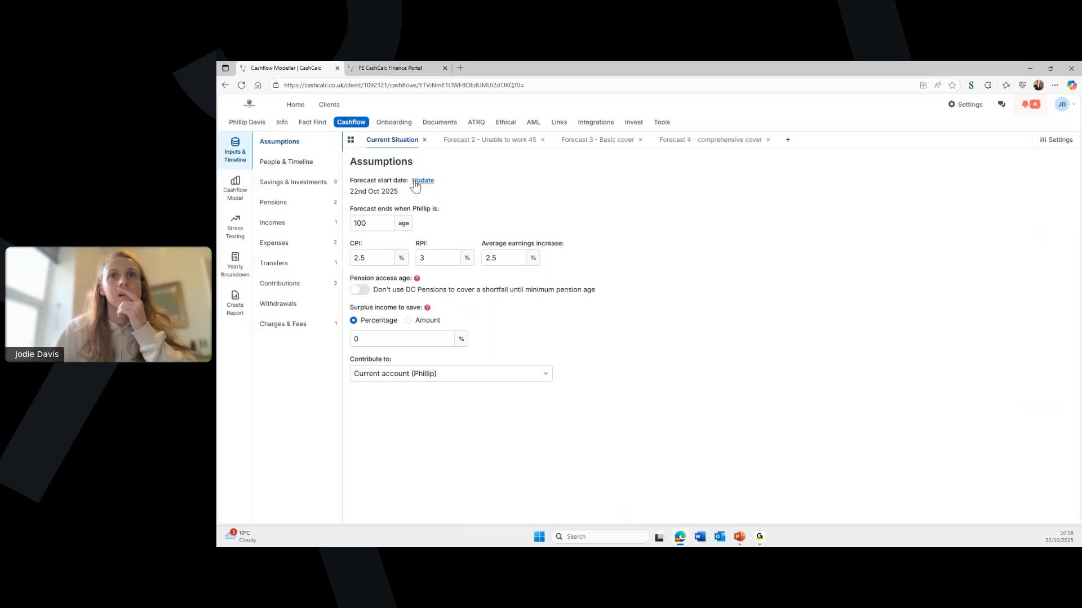
left_click(286, 162)
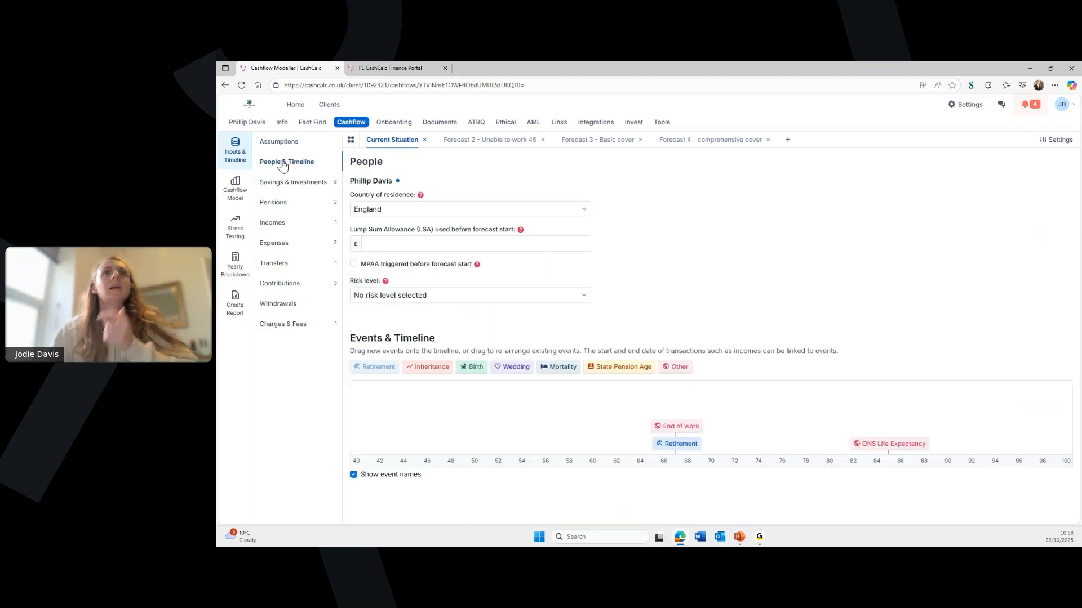
left_click(322, 183)
left_click(299, 204)
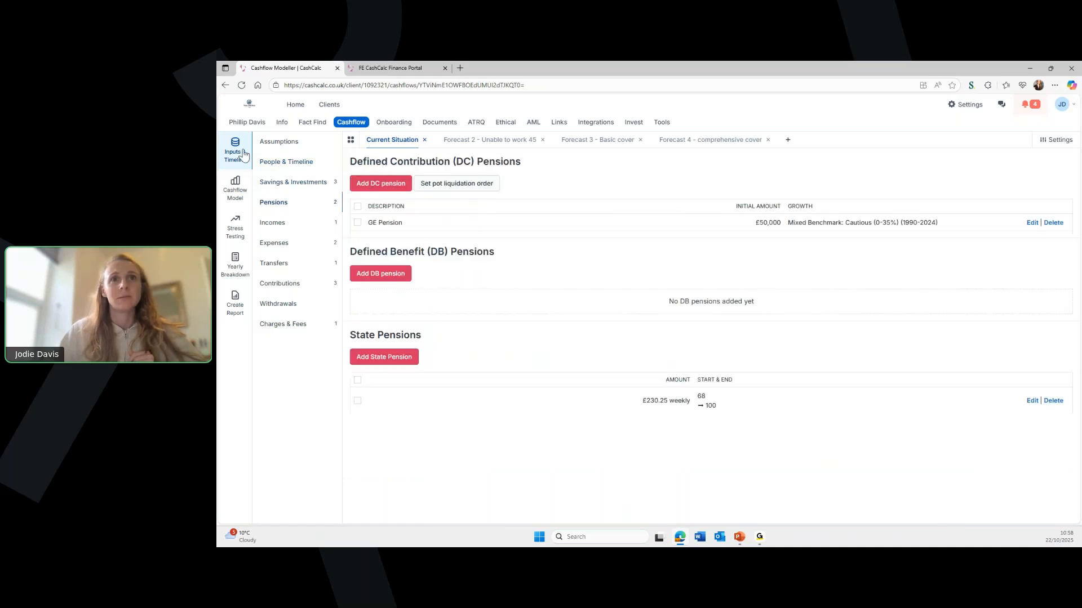
left_click(264, 146)
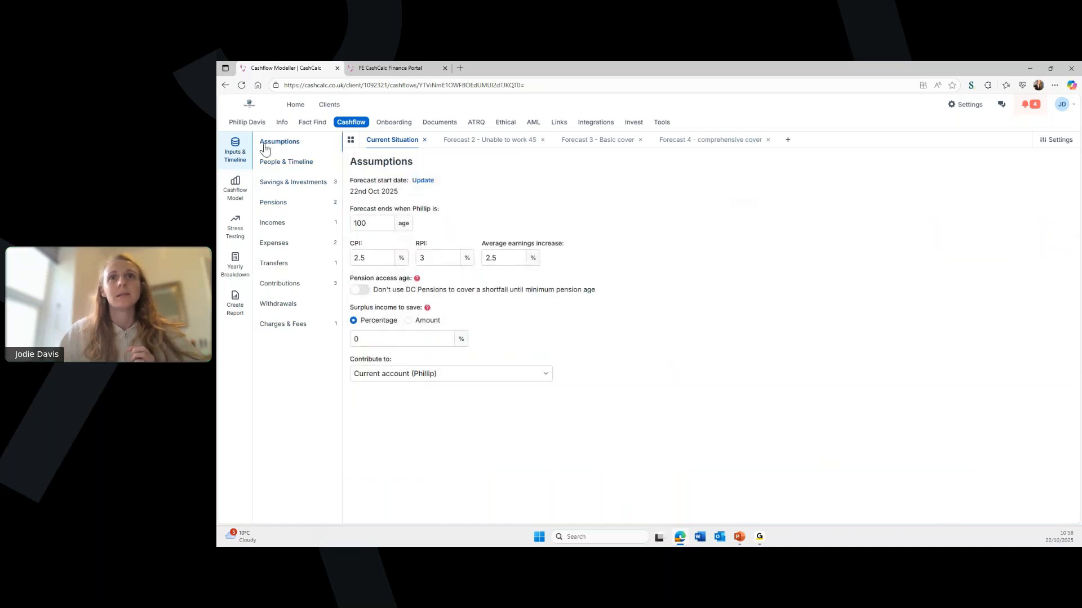
Re-enable blocking DC pensions from covering shortfalls before minimum pension age, then open Settings
mouse_move(417, 282)
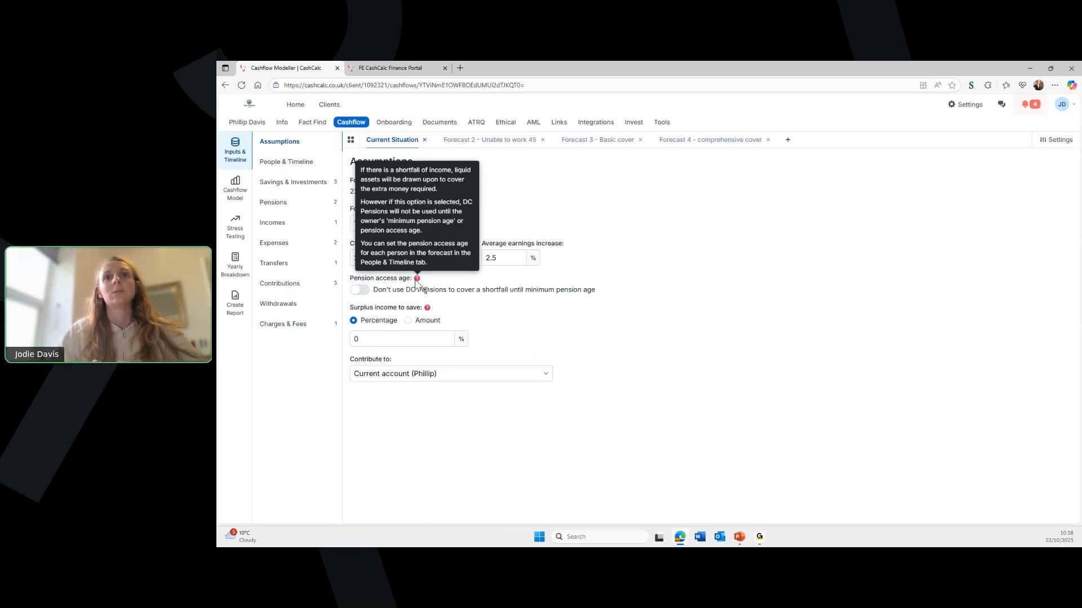
left_click(359, 290)
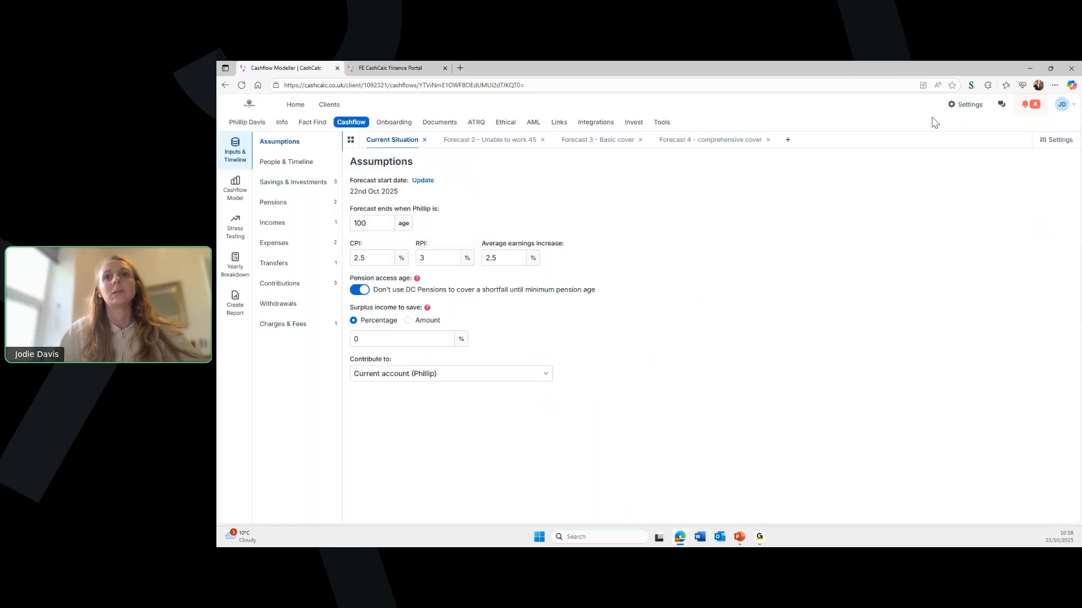
left_click(961, 108)
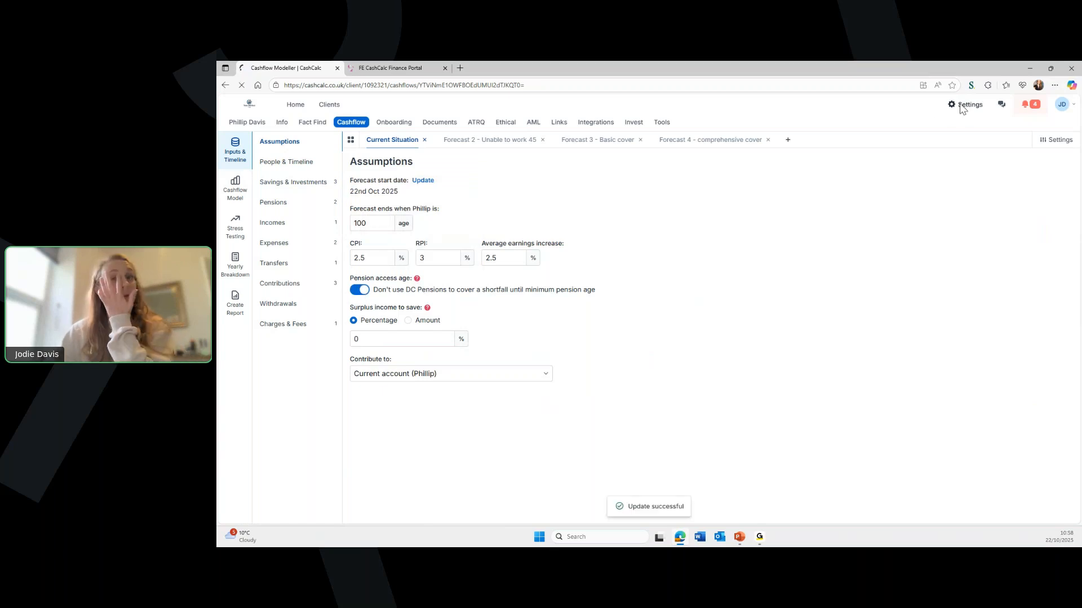
Look through the Cashflow Modeller default settings, dismissing the Windows widgets board
scroll(282, 338, "down", 2)
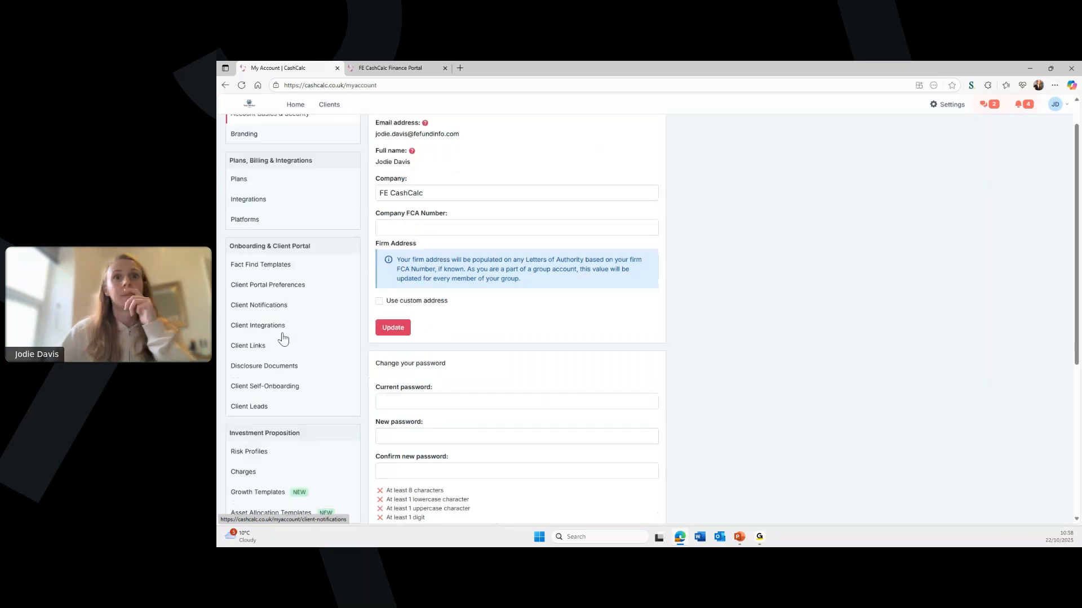
scroll(283, 338, "down", 3)
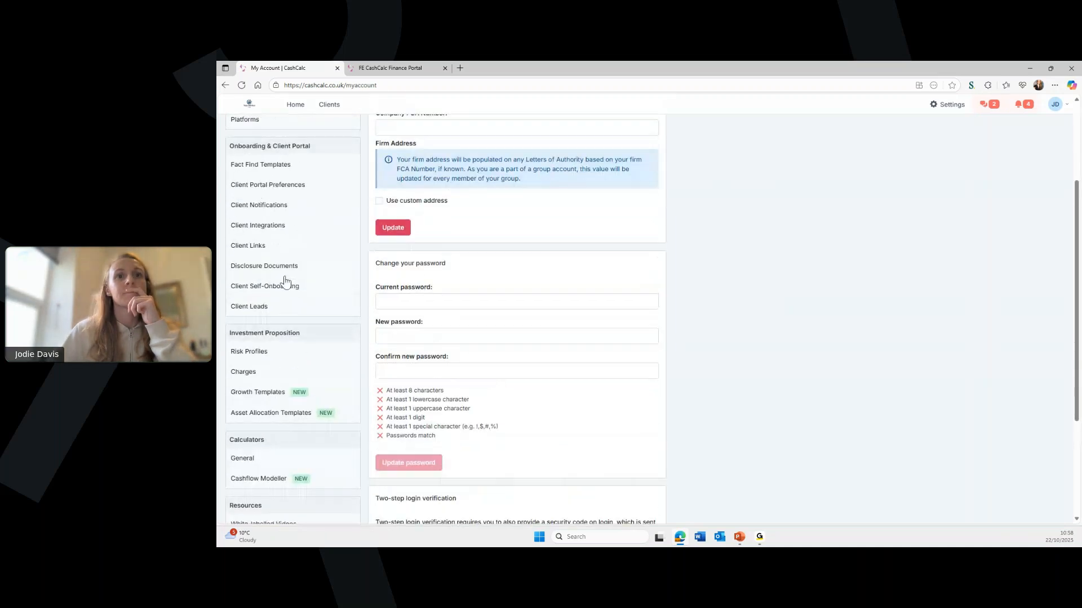
left_click(242, 368)
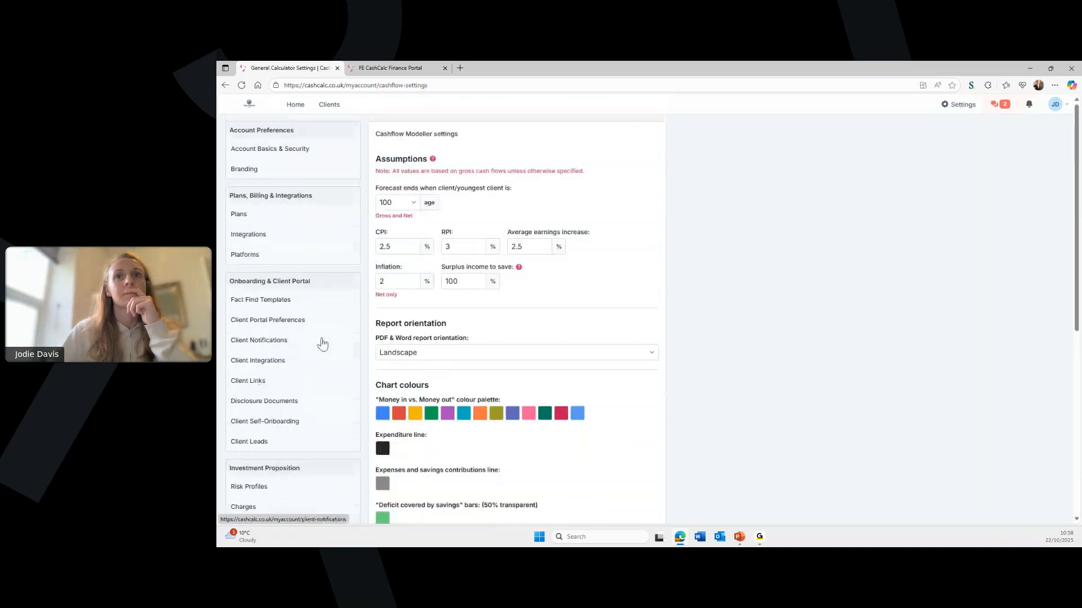
scroll(503, 360, "down", 4)
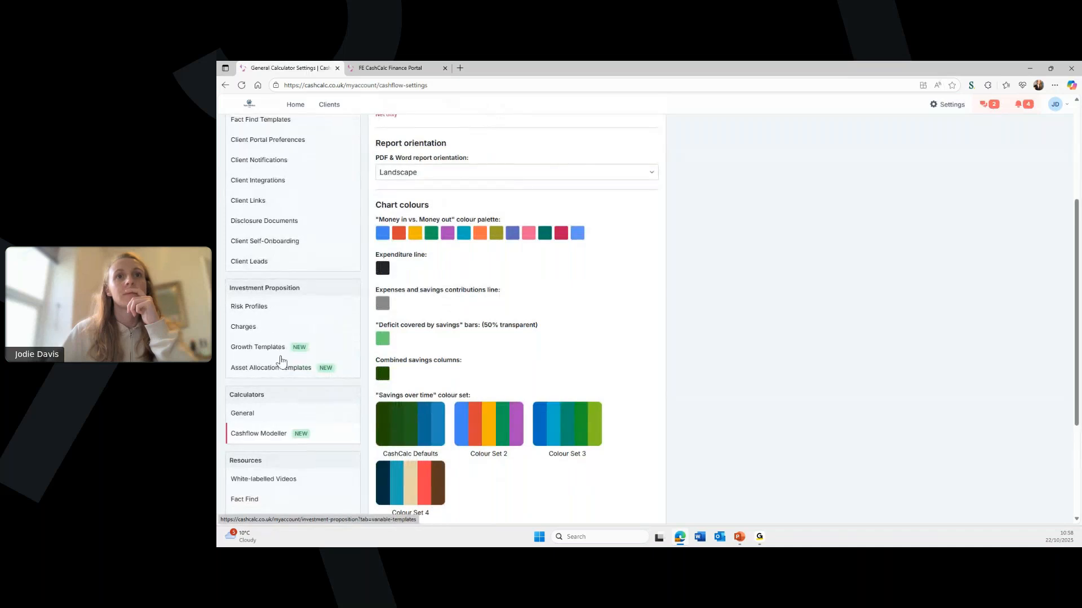
scroll(272, 312, "up", 1)
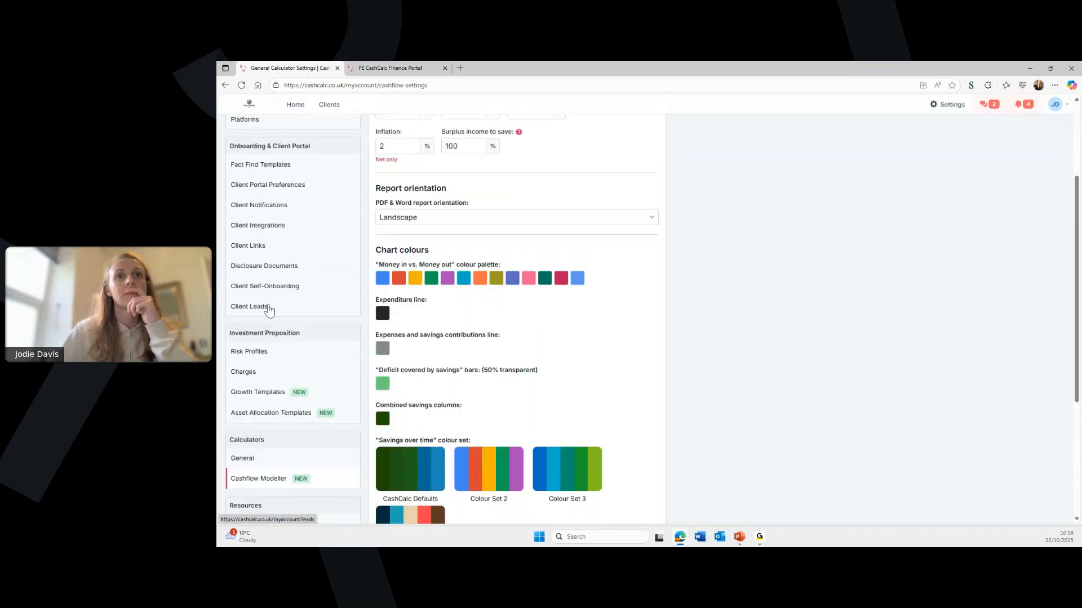
scroll(519, 370, "up", 1)
scroll(516, 366, "up", 3)
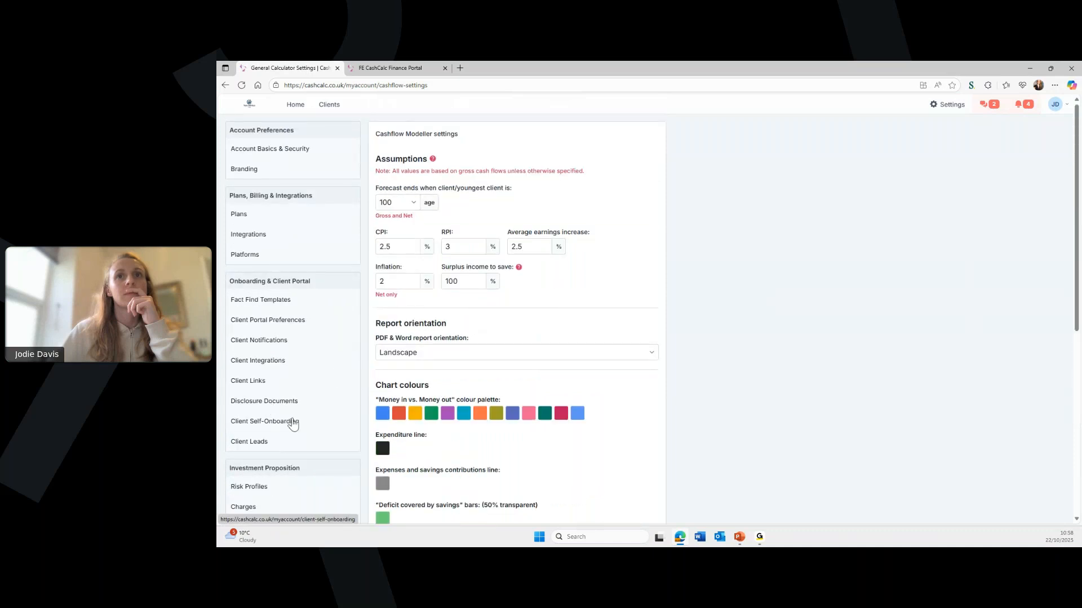
left_click(237, 537)
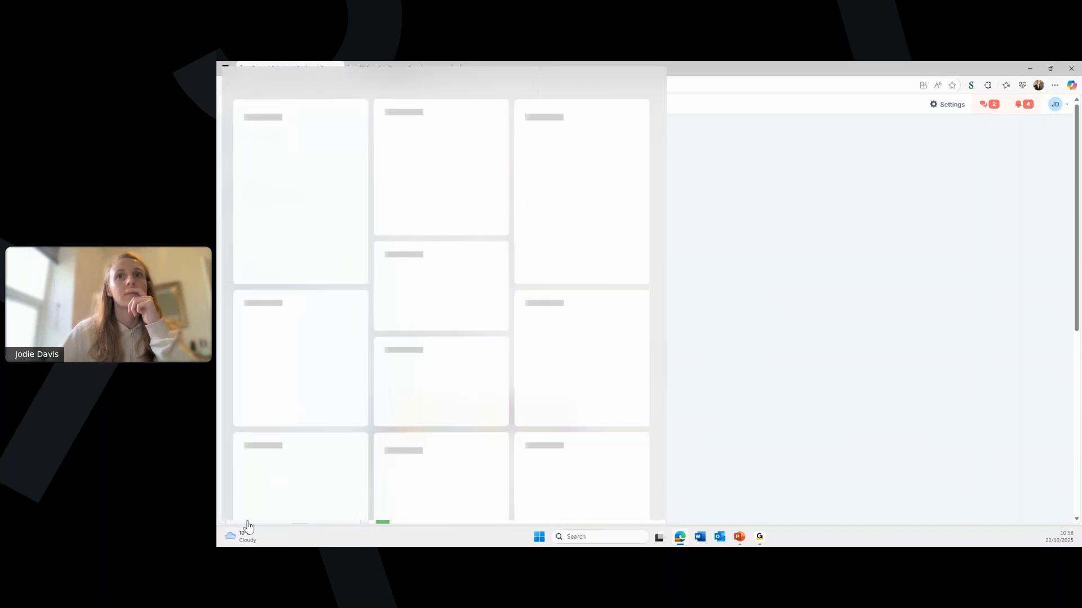
left_click(811, 317)
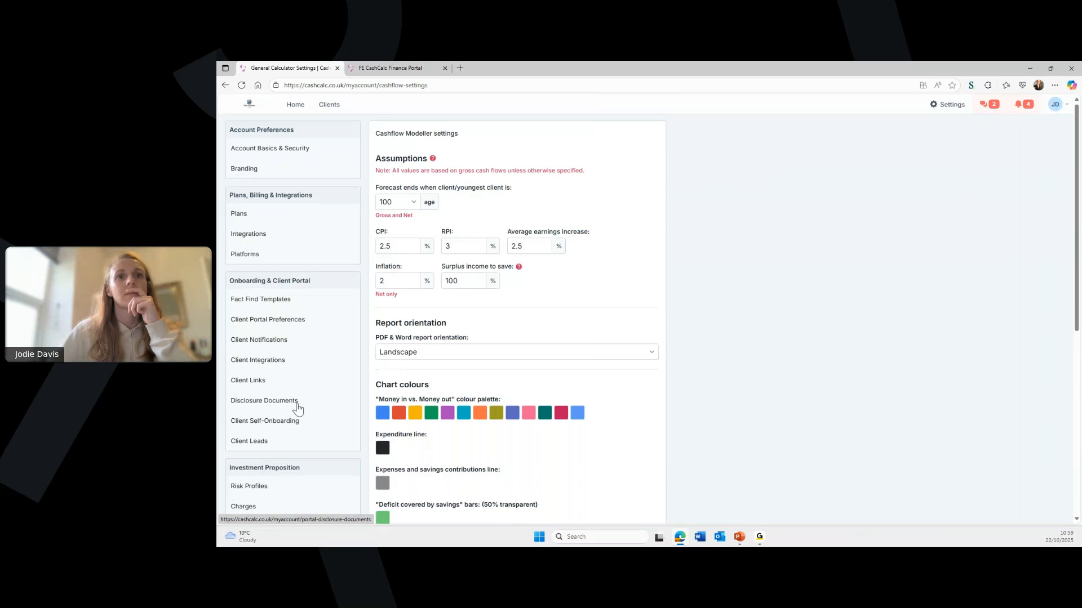
scroll(295, 411, "down", 2)
Check the general calculator settings, then go Home and open the client's overview
left_click(260, 458)
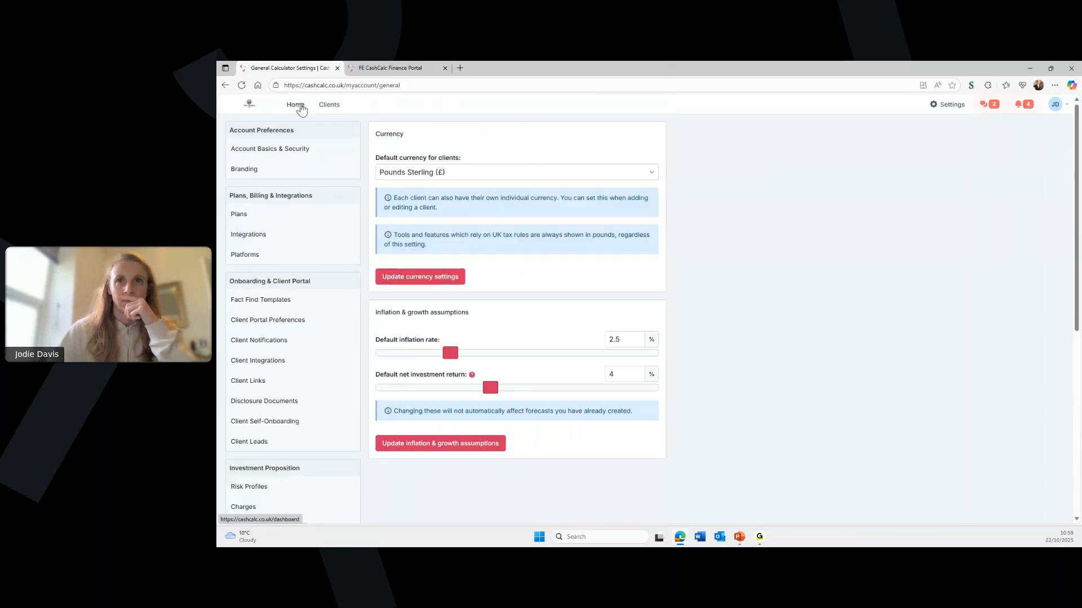
left_click(296, 105)
left_click(921, 208)
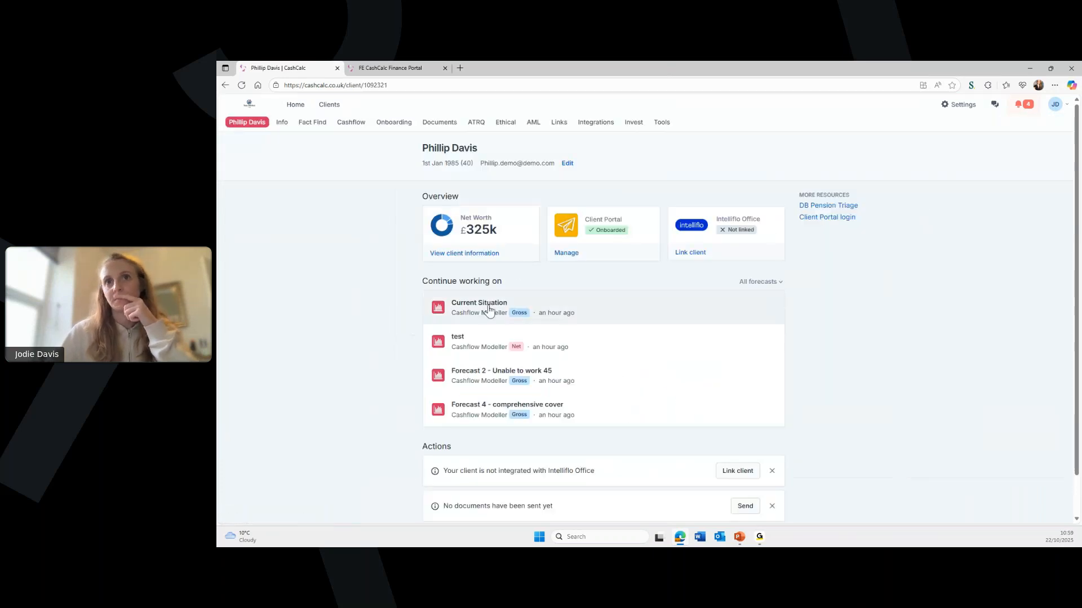
In Current Situation, review the GE Pension details unchanged, then view the forecast settings (start 22/10/2025)
left_click(489, 307)
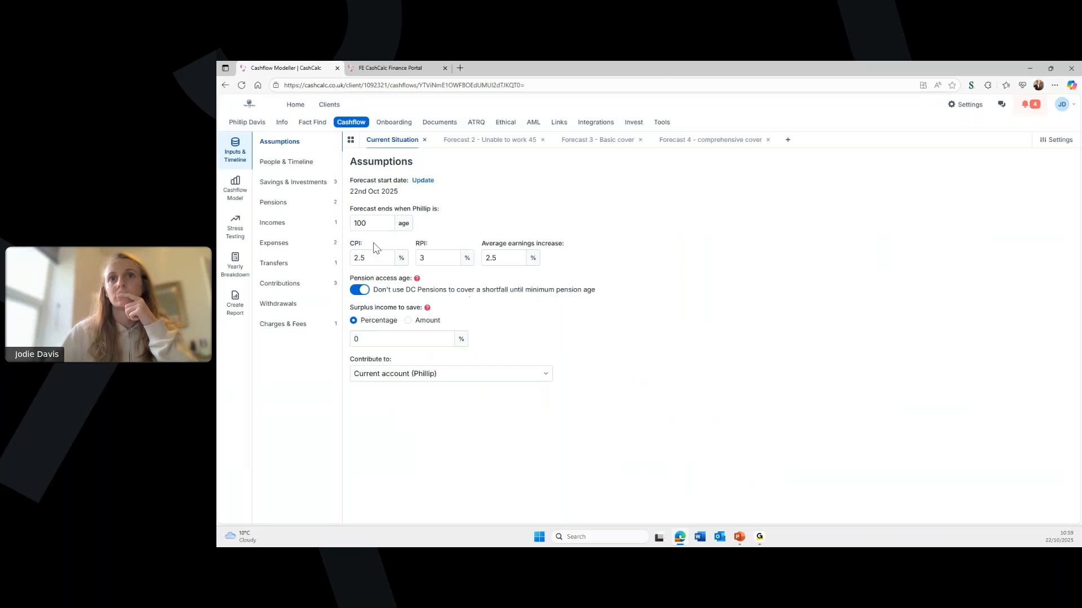
left_click(317, 204)
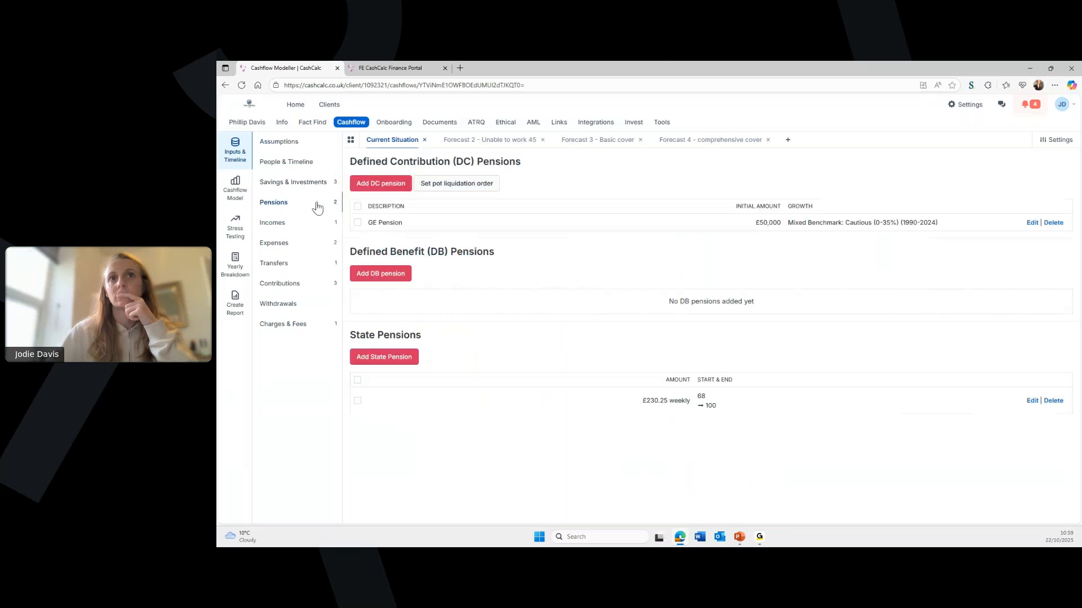
left_click(1032, 224)
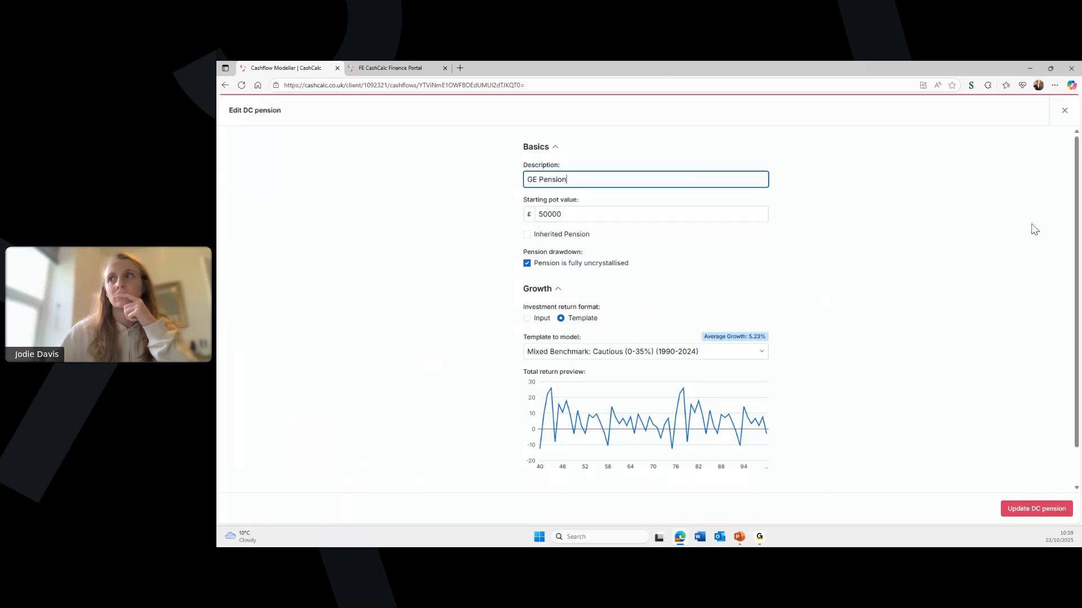
scroll(704, 338, "down", 1)
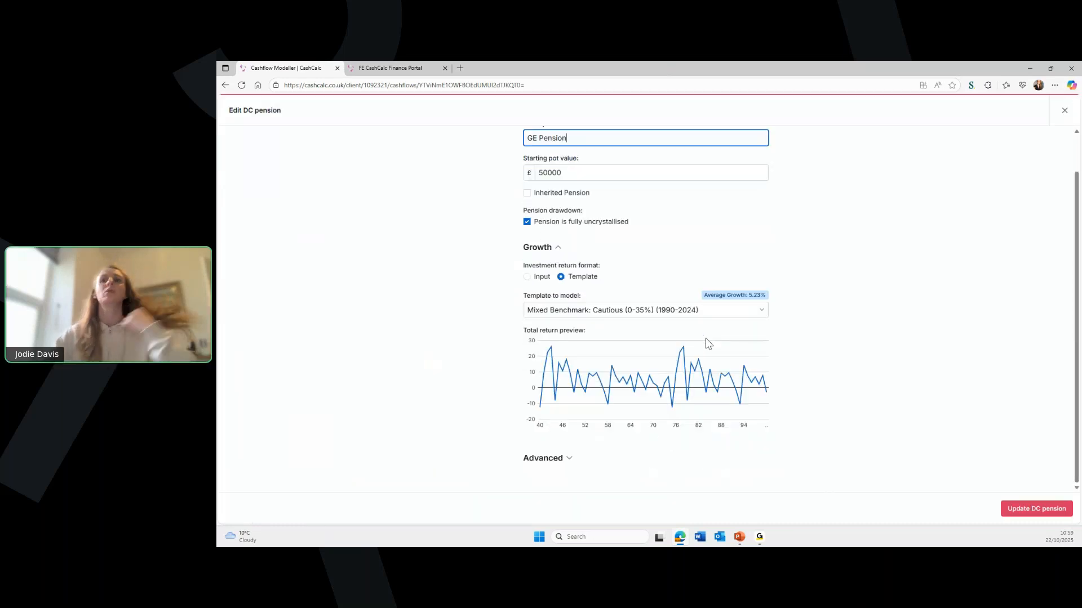
left_click(1064, 110)
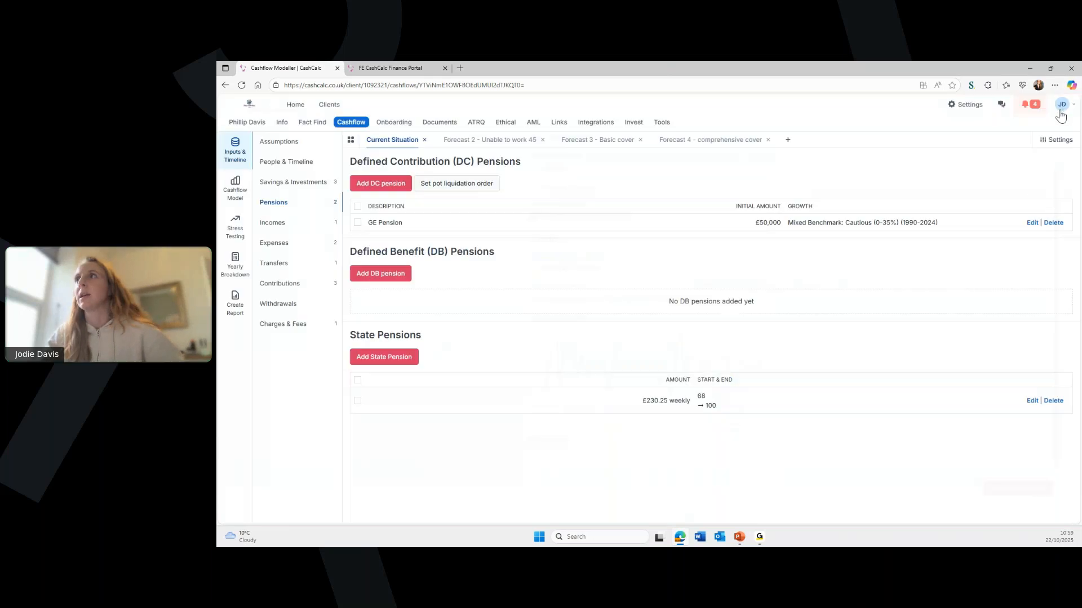
left_click(1051, 144)
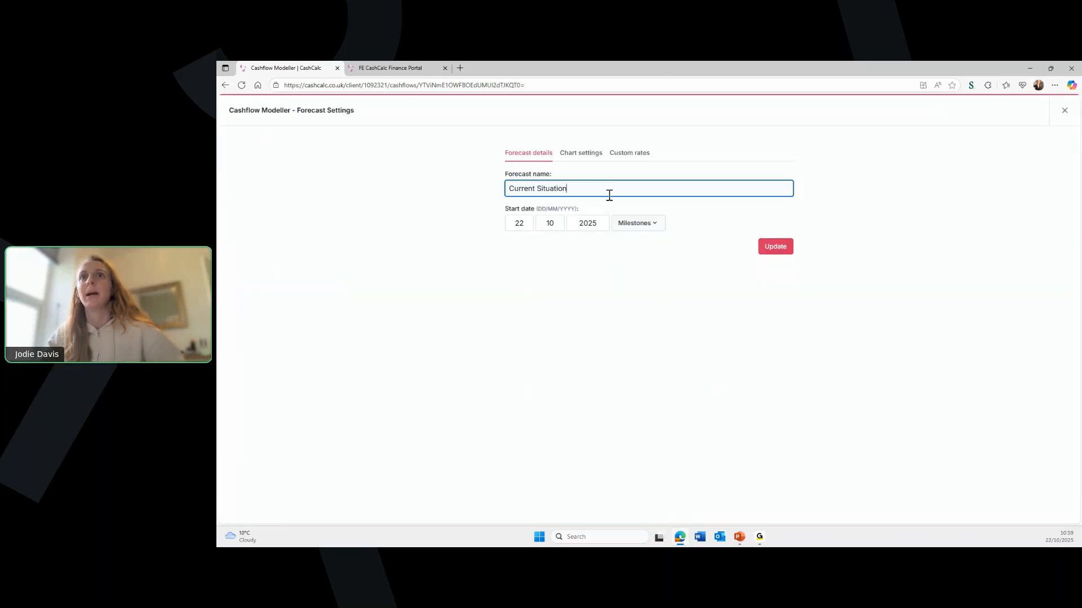
Go back to the client overview listing Current Situation, test, Forecast 2 and Forecast 4
left_click(225, 86)
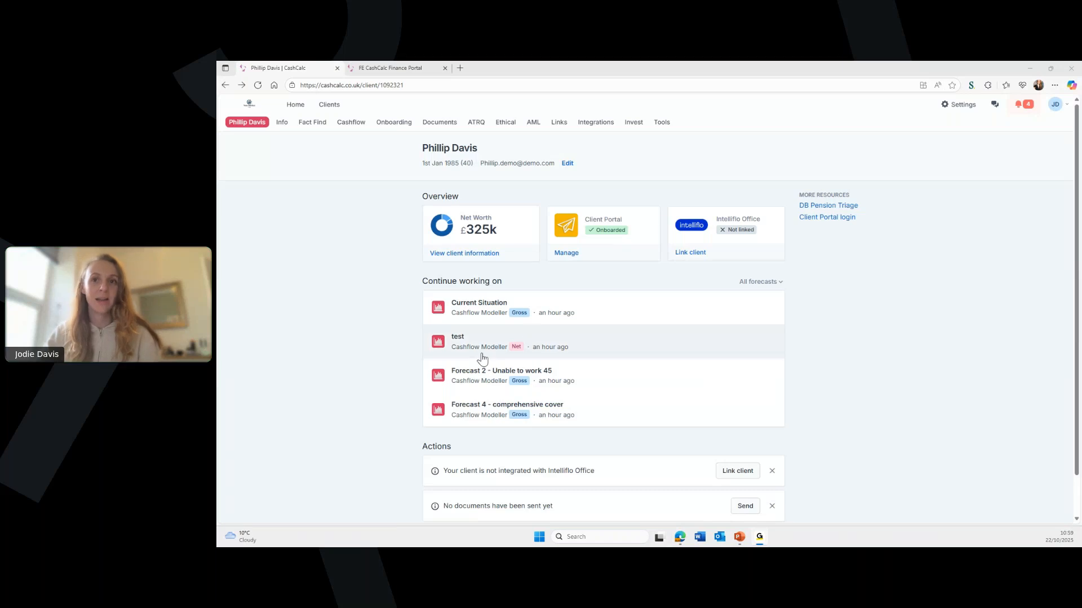
In Forecast 3, set the £25 Basic Cover Premiums to not increase with inflation, then close the editor
left_click(513, 302)
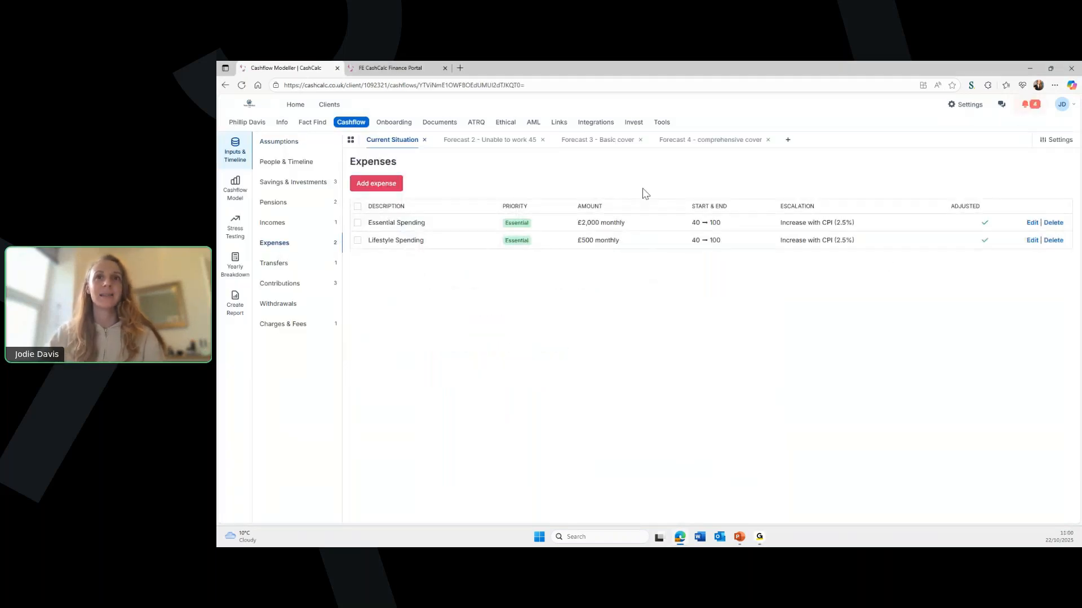
left_click(596, 147)
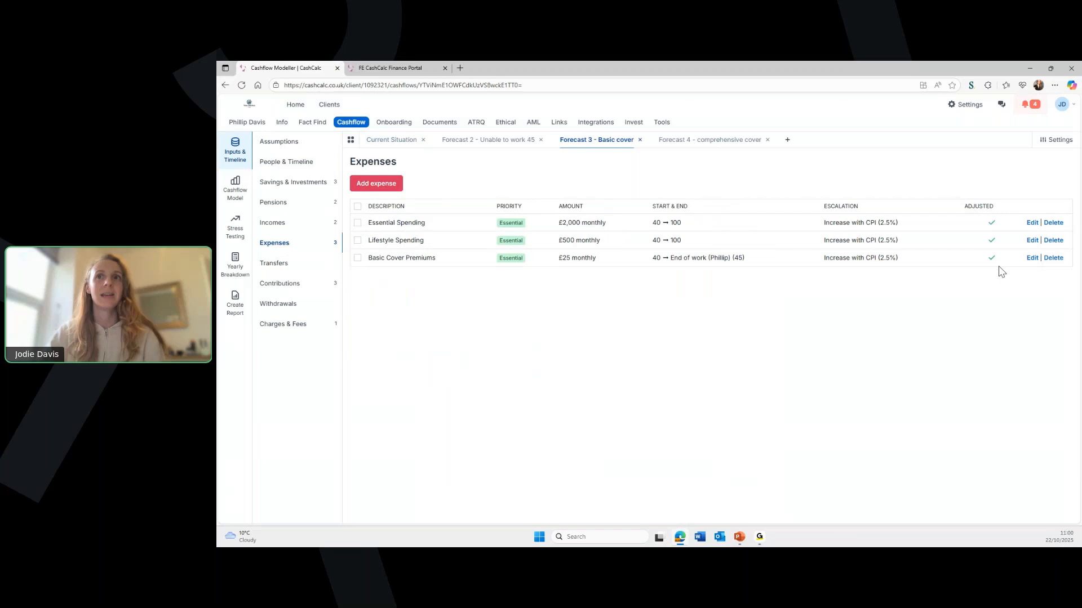
left_click(1033, 258)
left_click(557, 316)
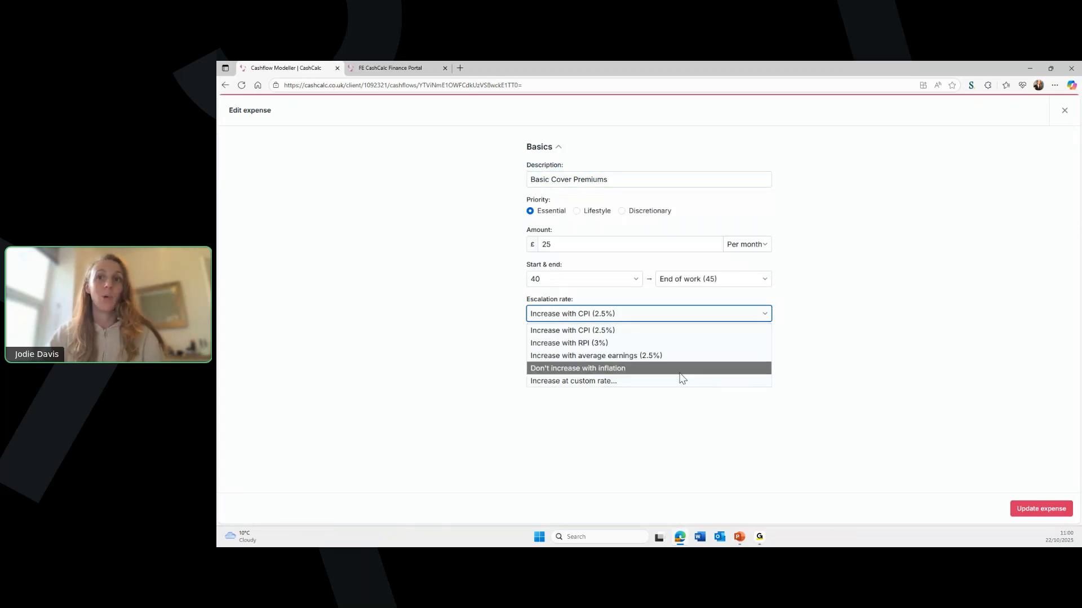
left_click(625, 369)
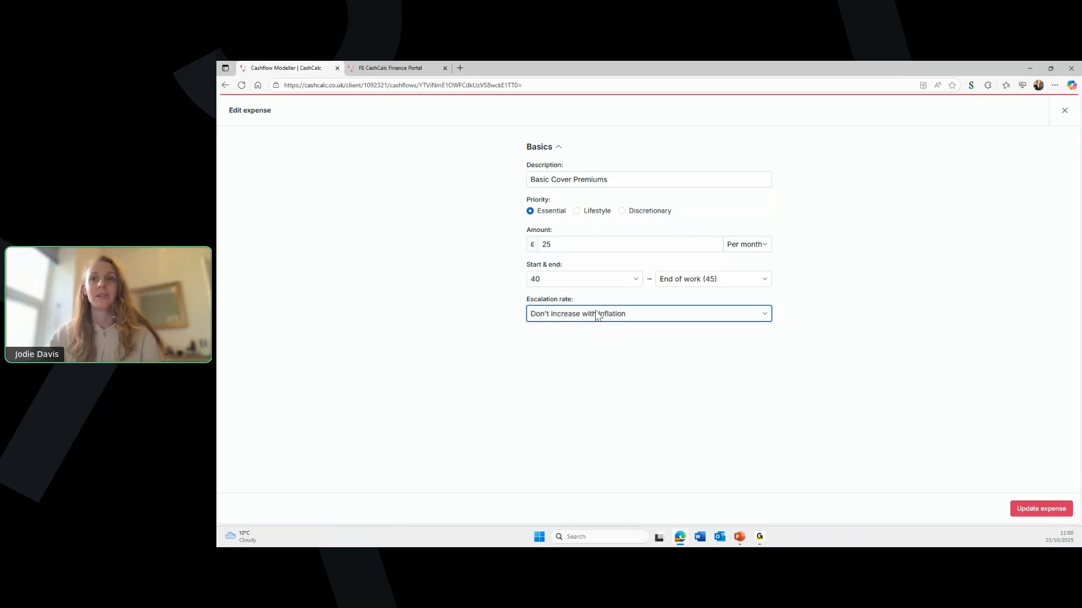
left_click(541, 249)
double_click(544, 246)
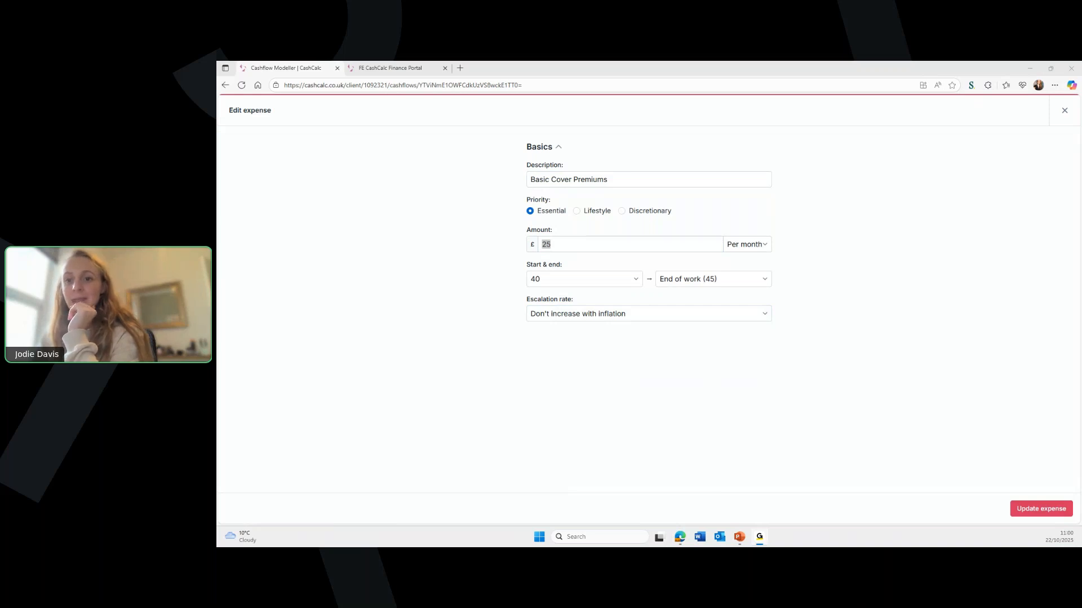
left_click(1063, 108)
In Forecast 4 - comprehensive cover, check when the Basic Cover Premiums expense ends
left_click(705, 141)
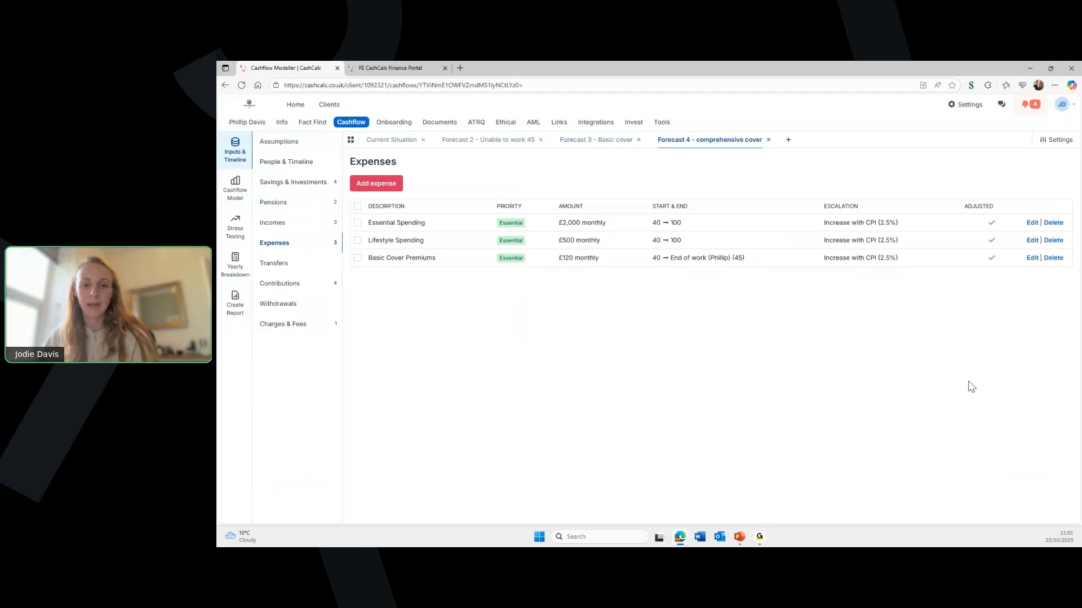
left_click(1031, 258)
left_click(731, 278)
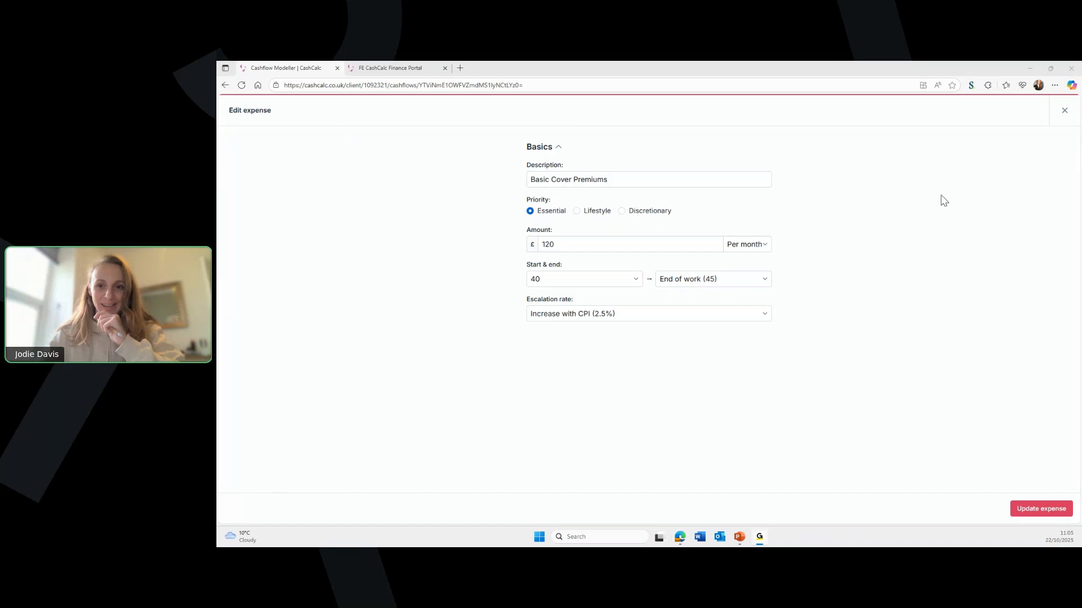
Leave the expense editor for People & Timeline and select the pension access age 57
left_click(1064, 110)
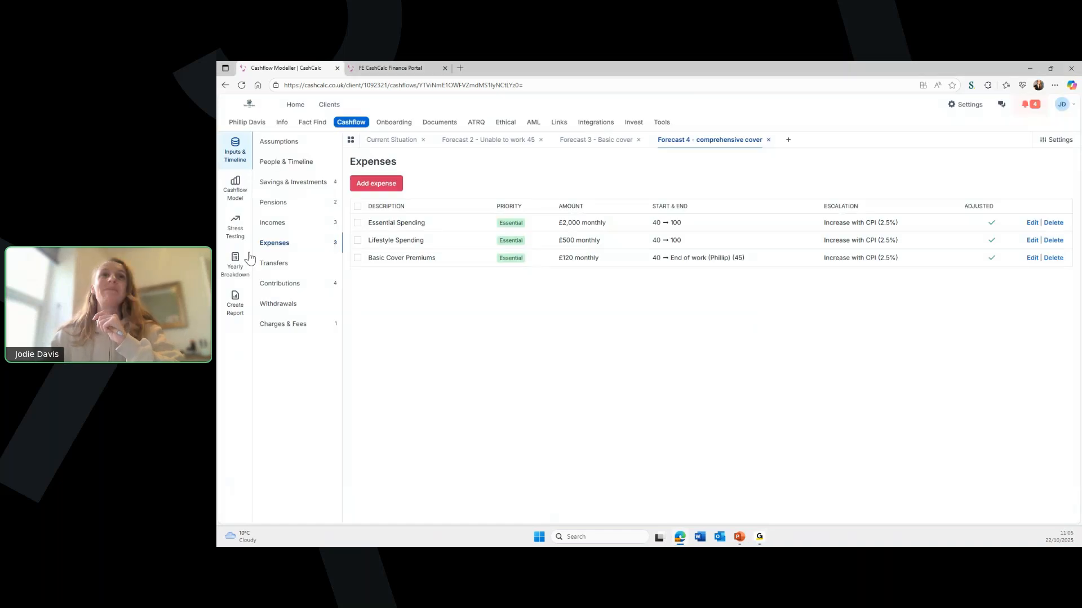
left_click(295, 165)
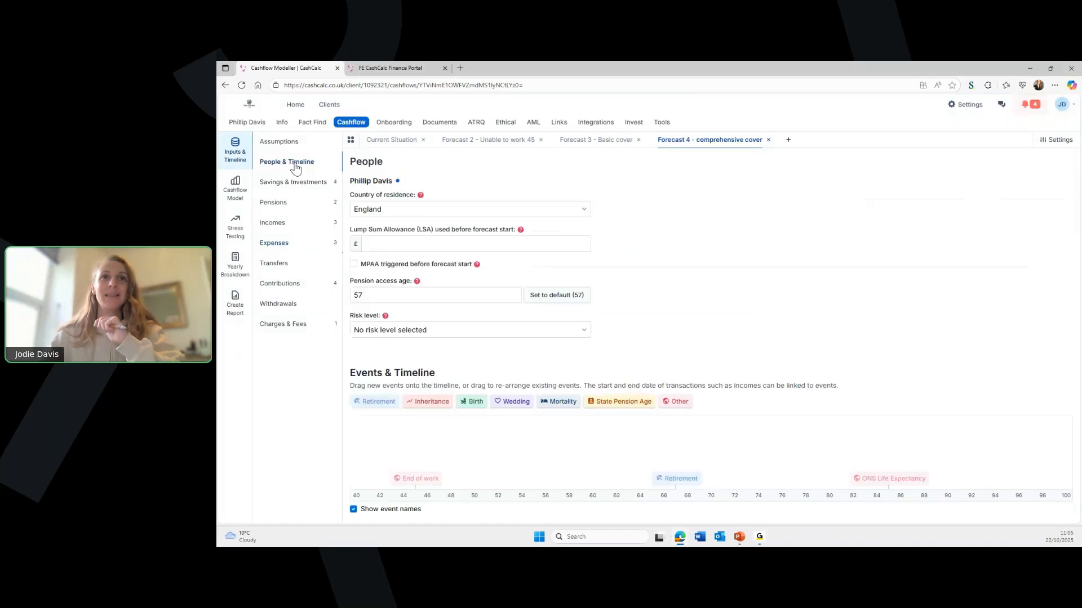
left_click_drag(389, 297, 333, 302)
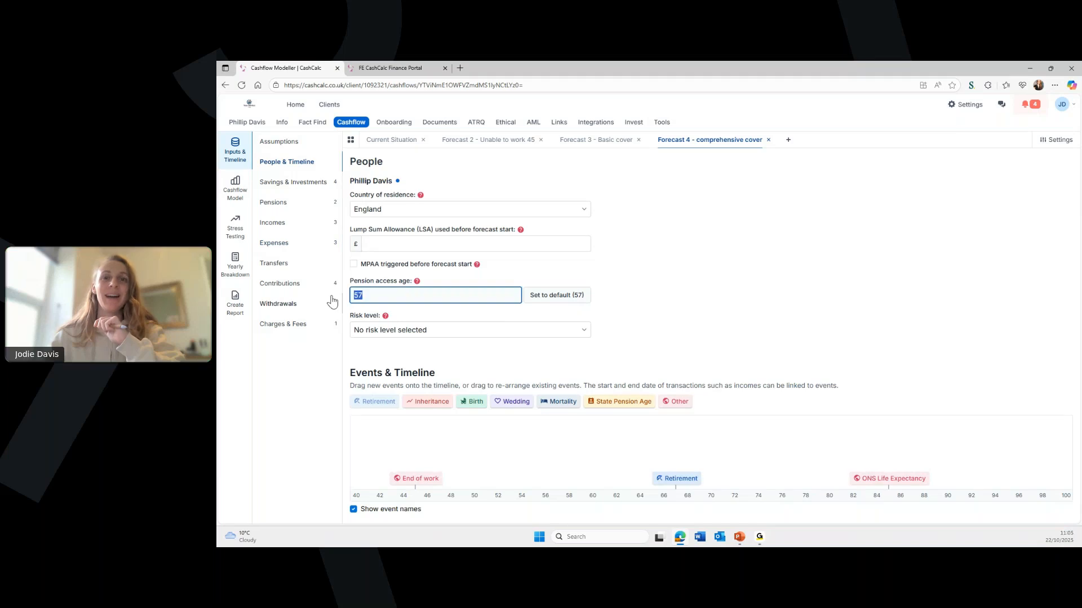